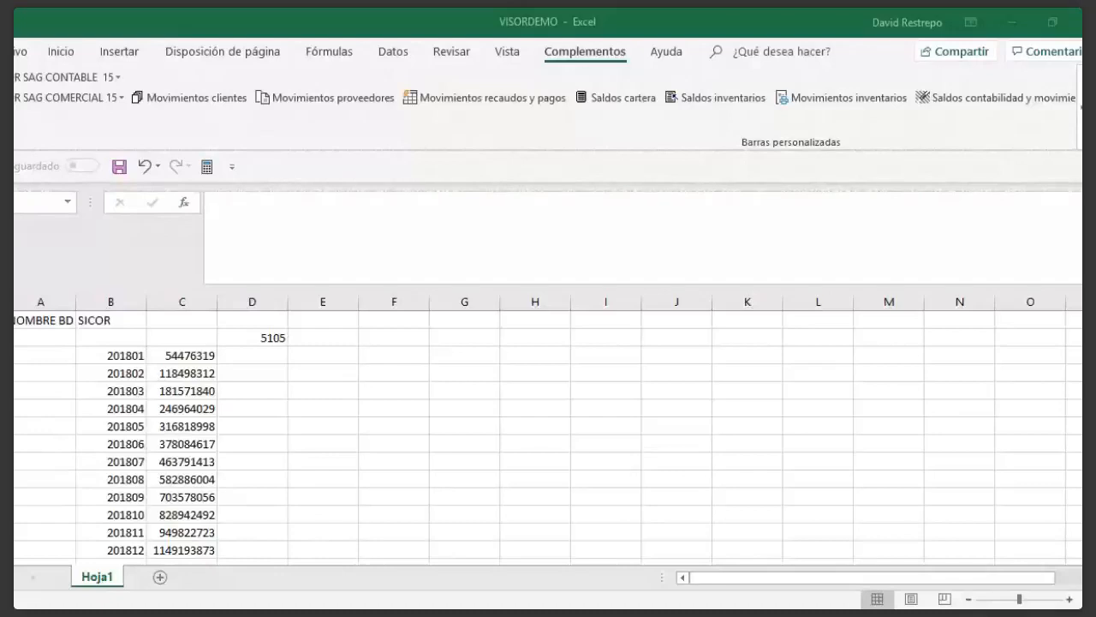
Add a new blank worksheet to the VISORDEMO workbook.
{"action": "left_click", "coordinate": [159, 578]}
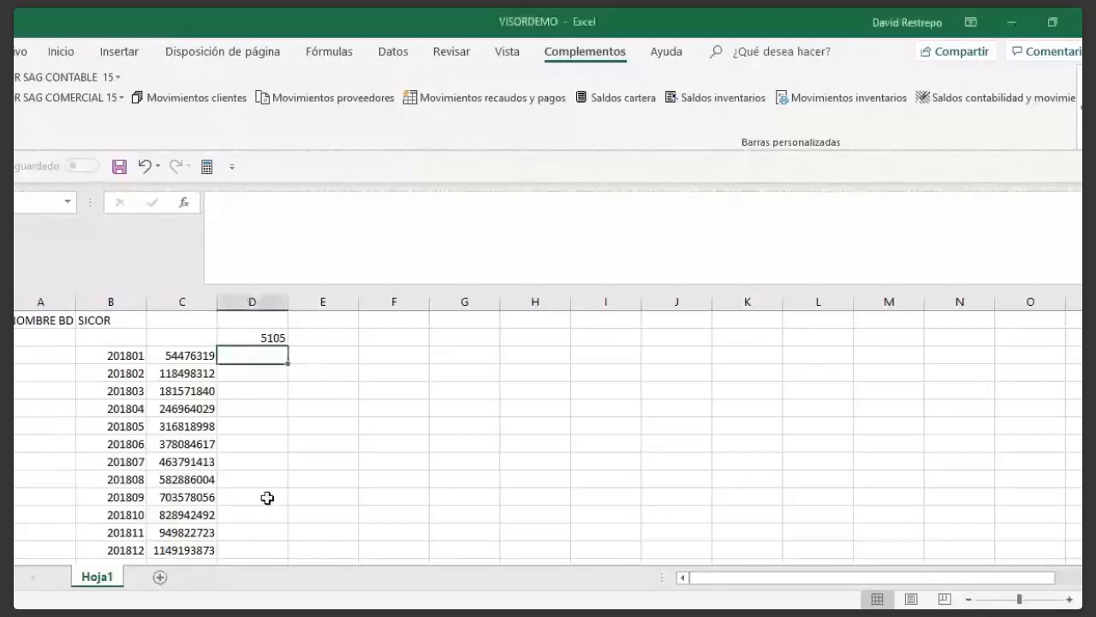
{"action": "left_click", "coordinate": [159, 578]}
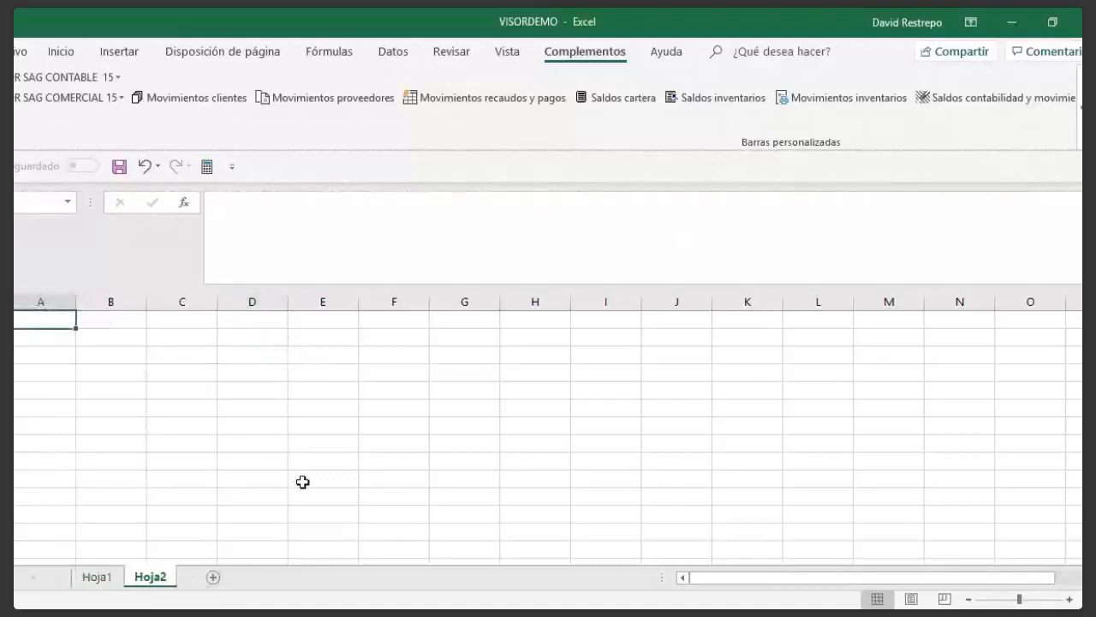
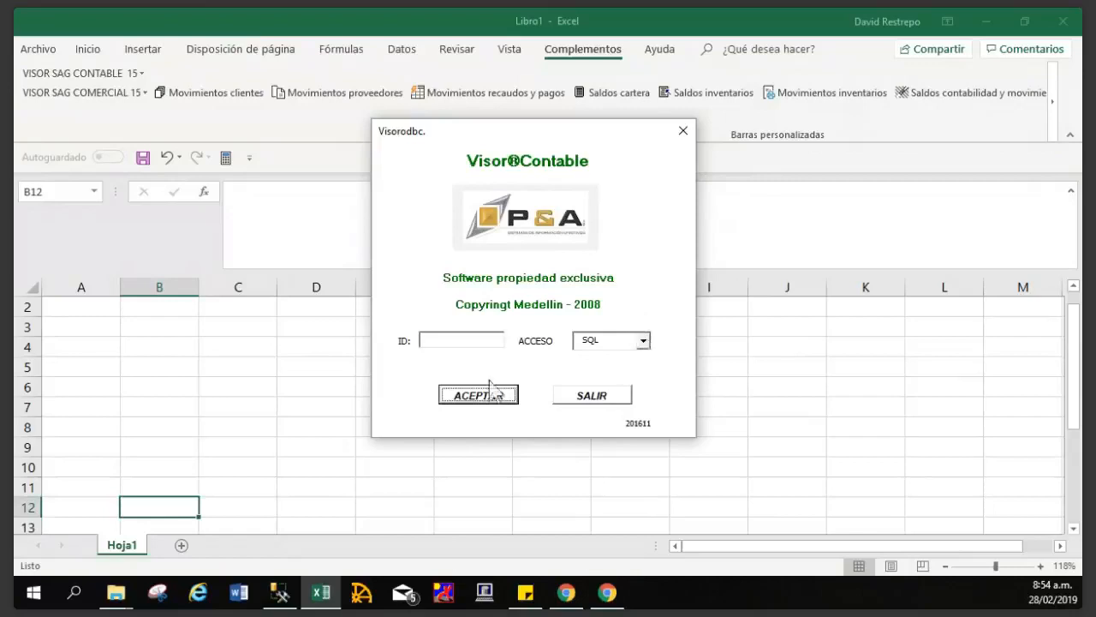
Exit the Visor Contable login dialog and open the C:\Apl\Visor folder in a maximized File Explorer window.
{"action": "left_click", "coordinate": [579, 406]}
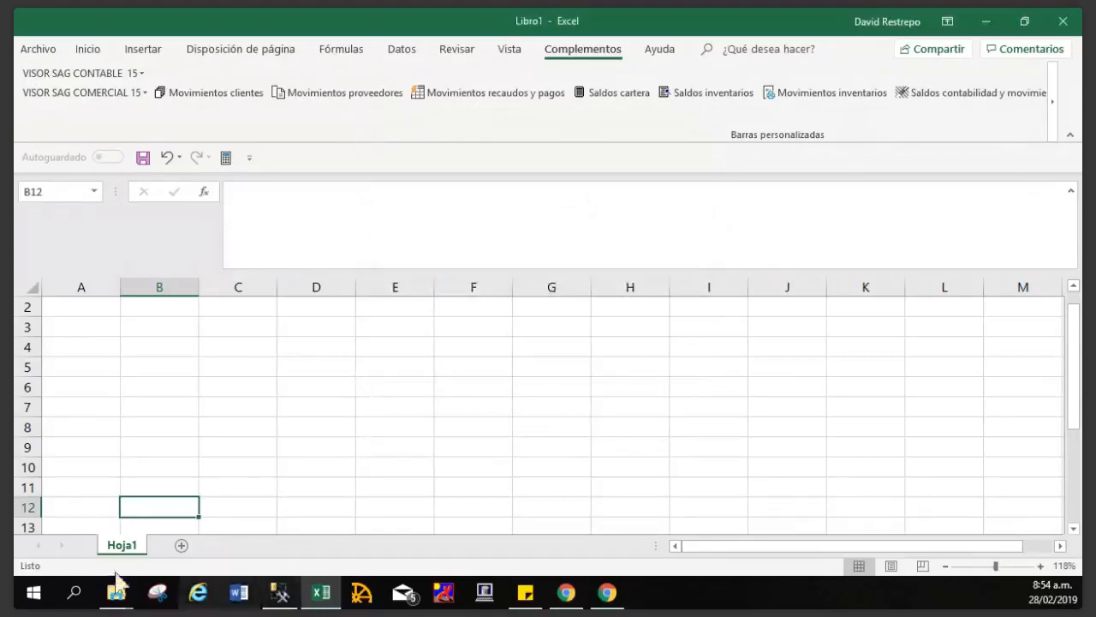
{"action": "mouse_move", "coordinate": [115, 598]}
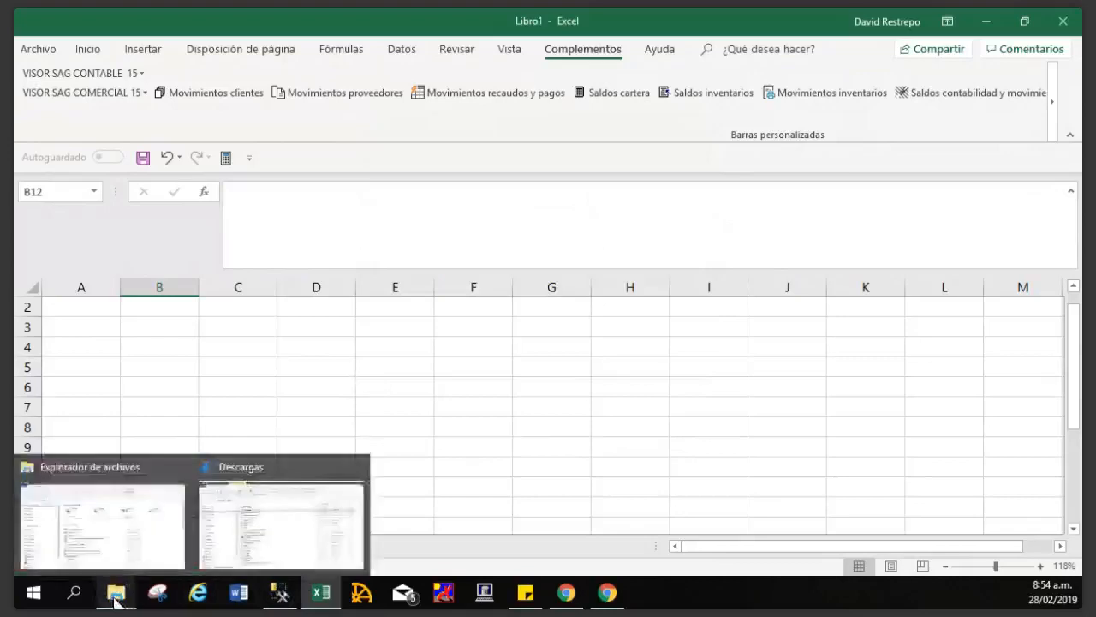
{"action": "left_click", "coordinate": [262, 511]}
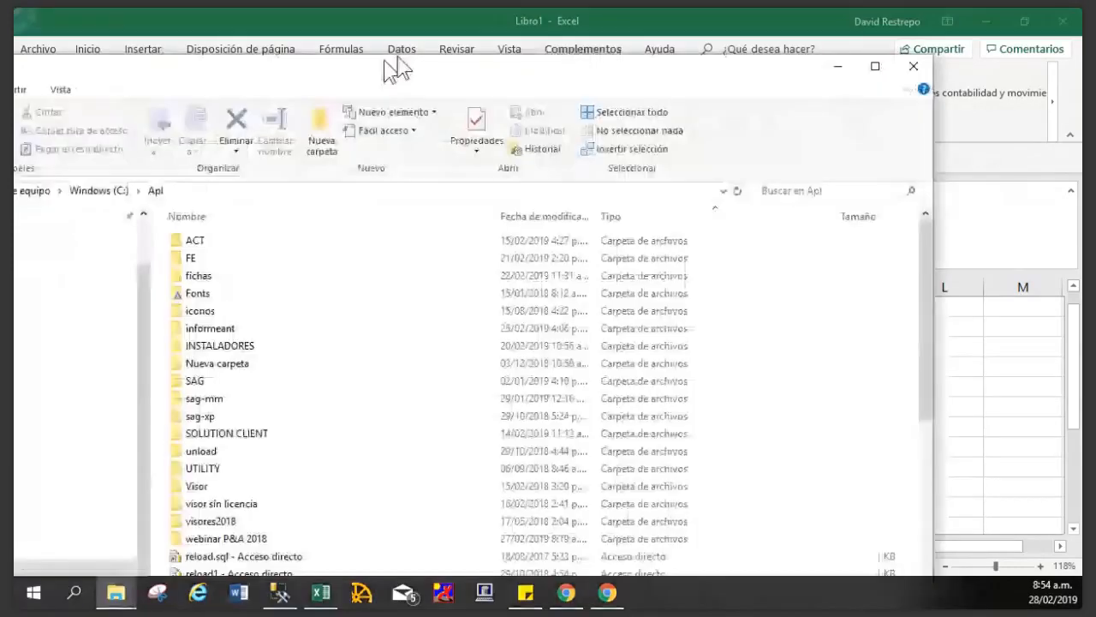
{"action": "double_click", "coordinate": [397, 68]}
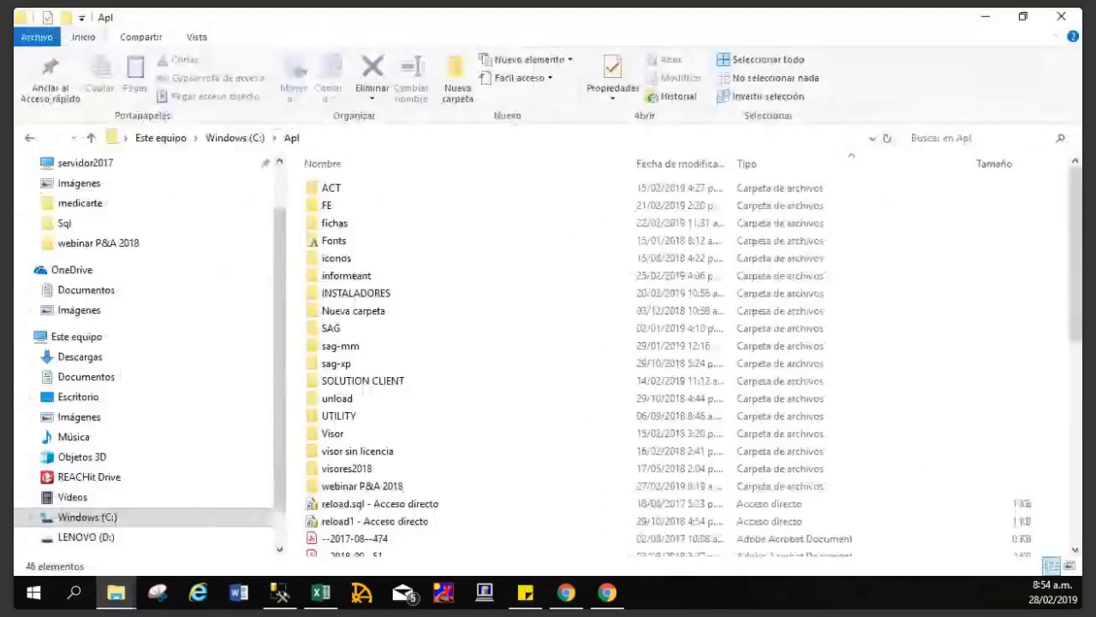
{"action": "left_click", "coordinate": [364, 137]}
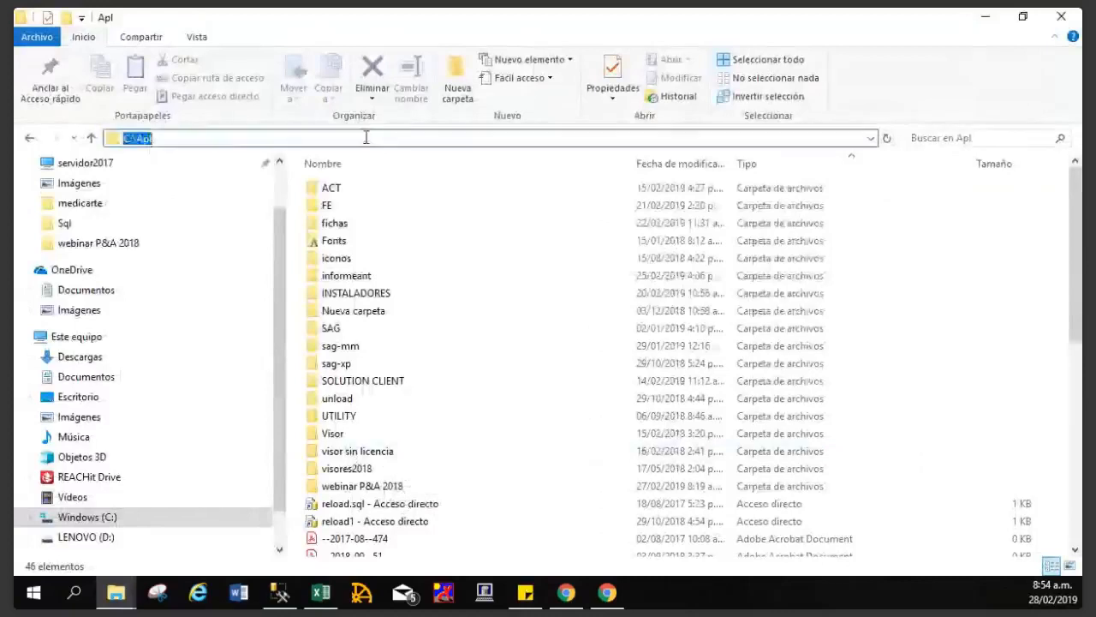
{"action": "left_click", "coordinate": [330, 437]}
{"action": "double_click", "coordinate": [329, 445]}
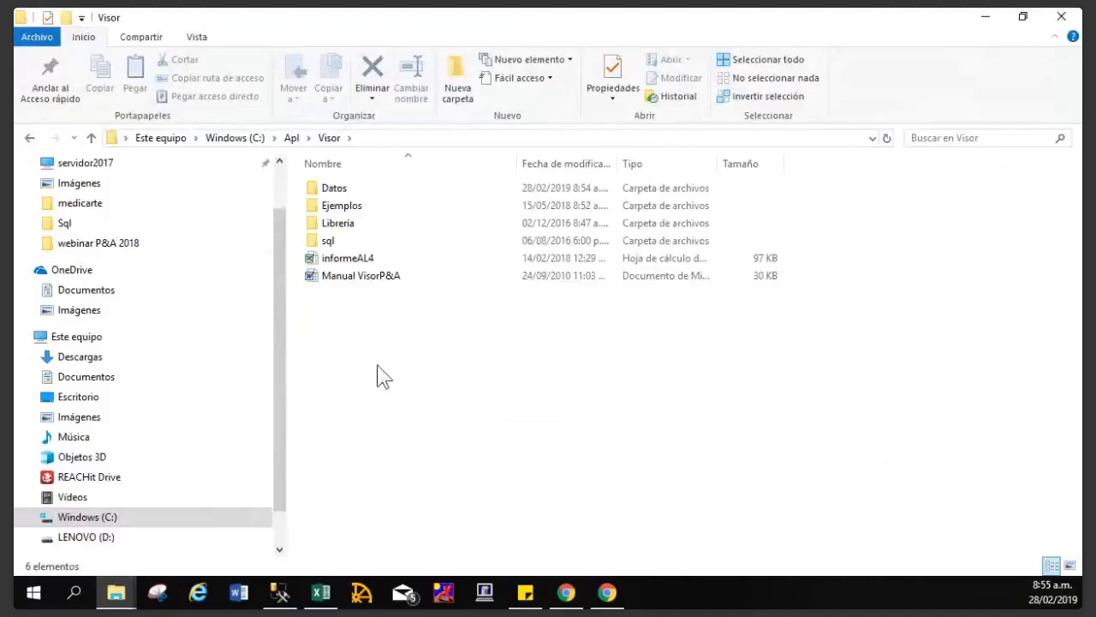
View the sample workbooks in the Ejemplos folder, then return to the Visor folder and select Datos.
{"action": "double_click", "coordinate": [342, 210]}
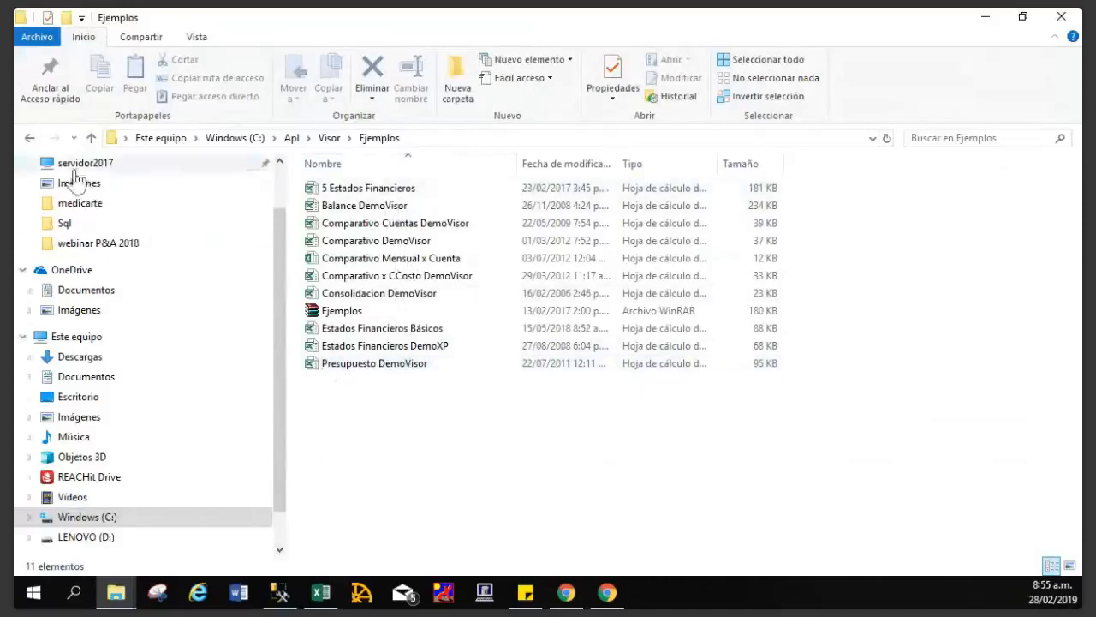
{"action": "left_click", "coordinate": [29, 138]}
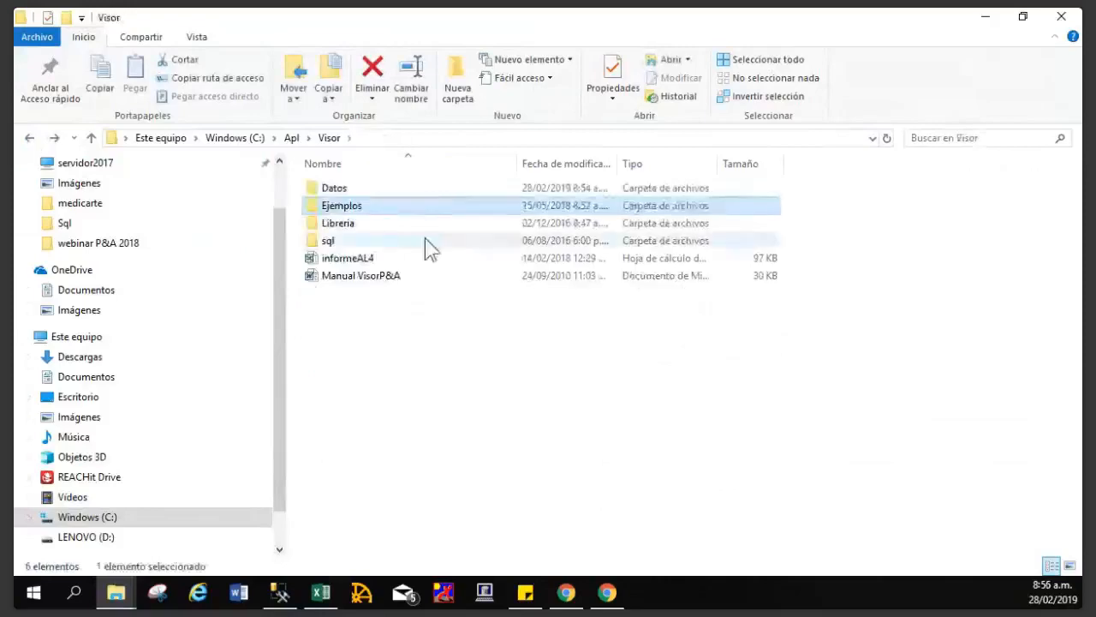
{"action": "left_click", "coordinate": [337, 189]}
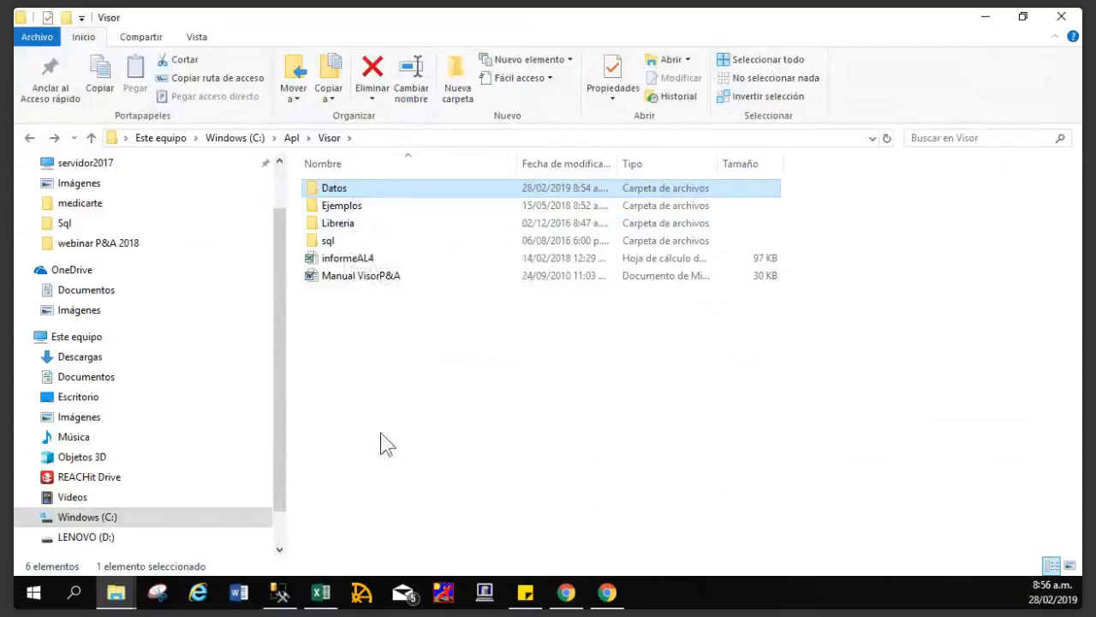
Switch back to the blank Excel workbook and select cell A1 of Hoja1.
{"action": "left_click", "coordinate": [322, 594]}
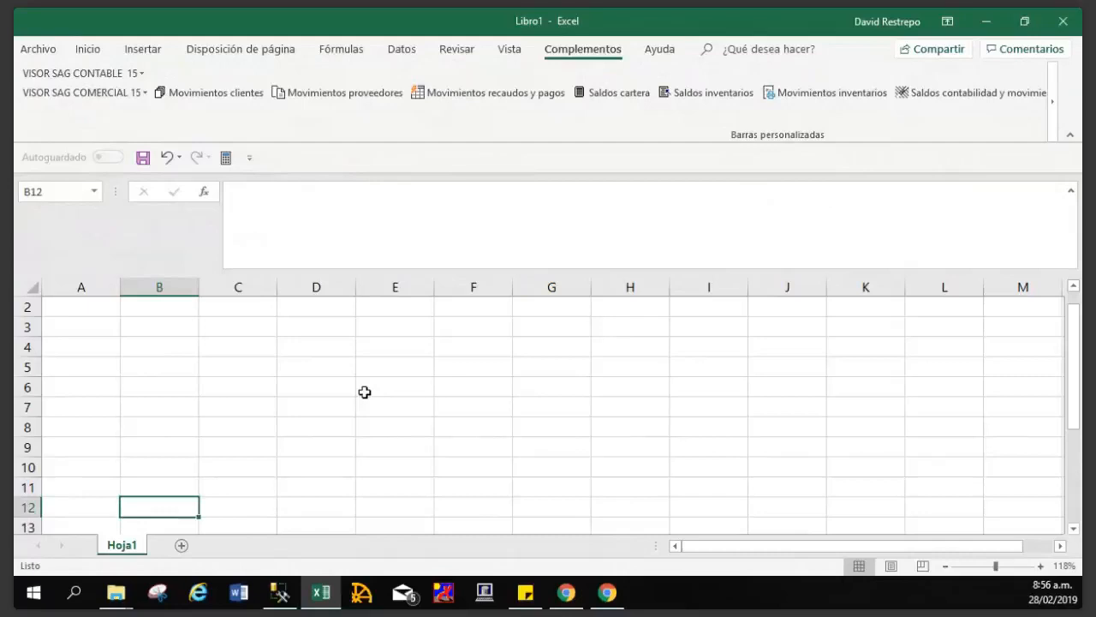
{"action": "key", "text": "Up"}
{"action": "key", "text": "Up"}
{"action": "key", "text": "Up"}
{"action": "key", "text": "Up"}
{"action": "key", "text": "Up"}
{"action": "key", "text": "Up"}
{"action": "key", "text": "Up"}
{"action": "key", "text": "Up"}
{"action": "key", "text": "Up"}
{"action": "key", "text": "Up"}
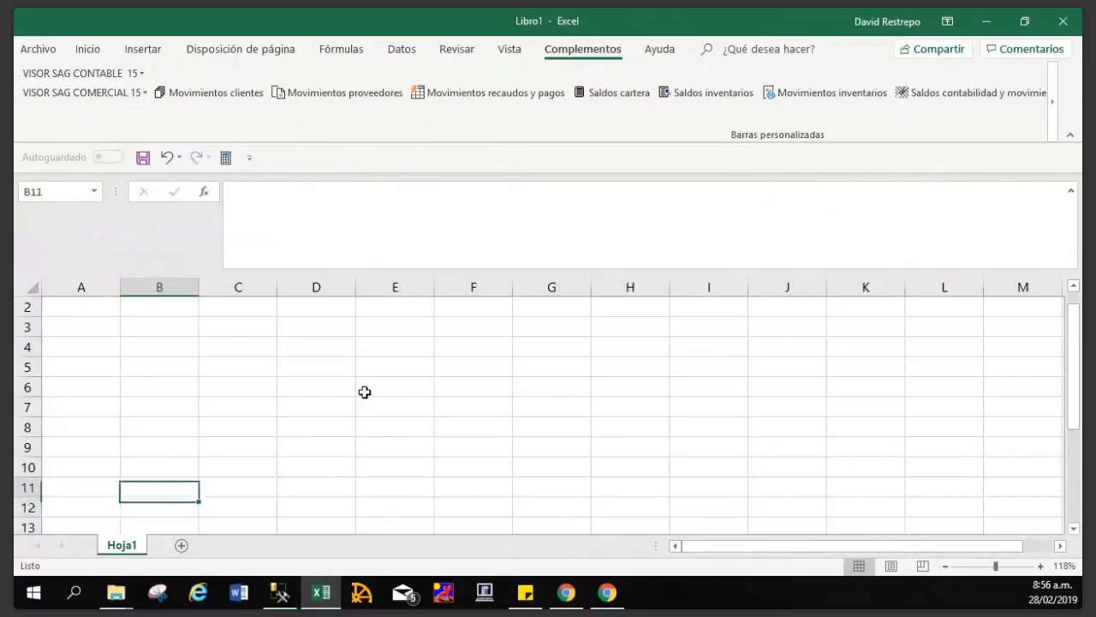
{"action": "key", "text": "Up"}
{"action": "key", "text": "Down"}
{"action": "key", "text": "Down"}
{"action": "key", "text": "Down"}
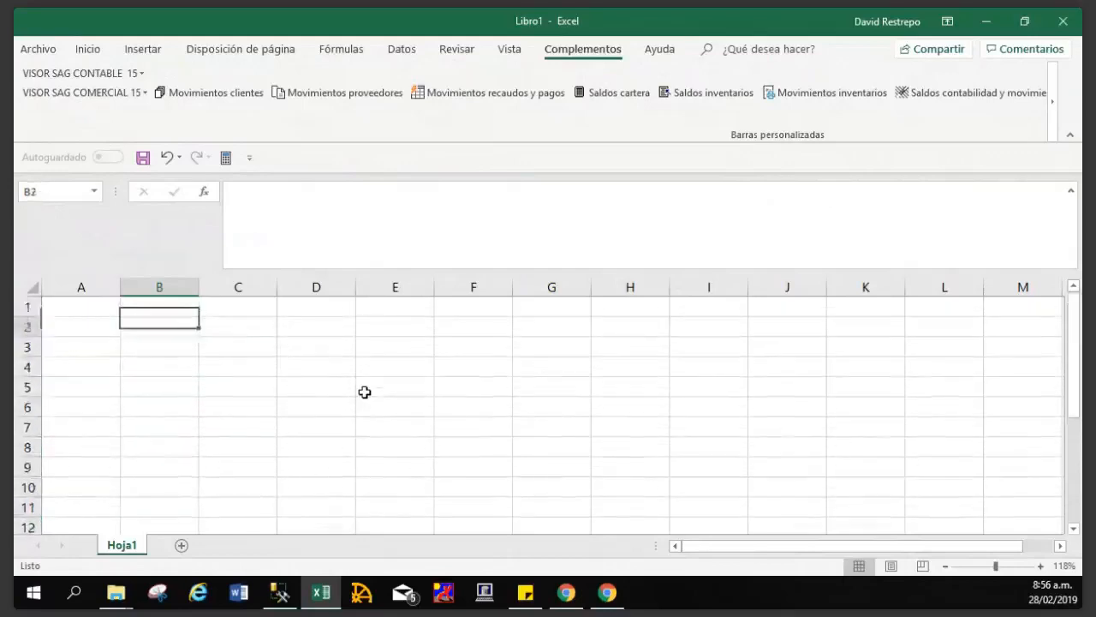
{"action": "key", "text": "Up"}
{"action": "key", "text": "Up"}
{"action": "key", "text": "Up"}
{"action": "key", "text": "Left"}
{"action": "key", "text": "Down"}
{"action": "key", "text": "Down"}
{"action": "key", "text": "Right"}
{"action": "key", "text": "Right"}
{"action": "key", "text": "Up"}
{"action": "key", "text": "Up"}
{"action": "key", "text": "Right"}
{"action": "key", "text": "Right"}
{"action": "key", "text": "Down"}
{"action": "key", "text": "Down"}
{"action": "key", "text": "Left"}
{"action": "key", "text": "Down"}
{"action": "key", "text": "Down"}
{"action": "key", "text": "Up"}
{"action": "key", "text": "Up"}
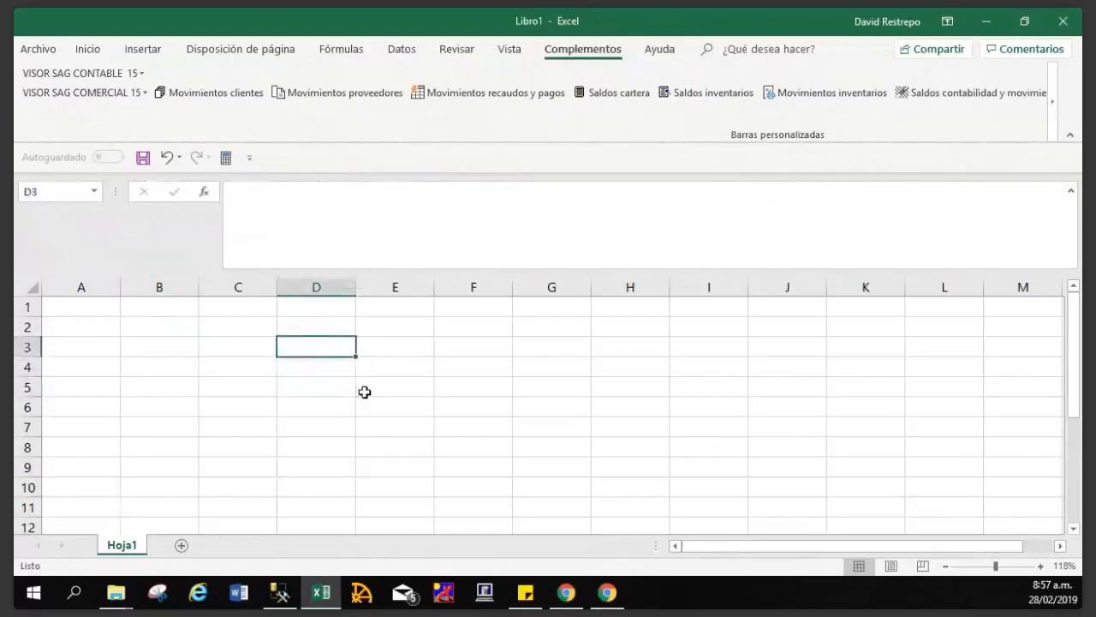
{"action": "key", "text": "Left"}
{"action": "key", "text": "Left"}
{"action": "key", "text": "Left"}
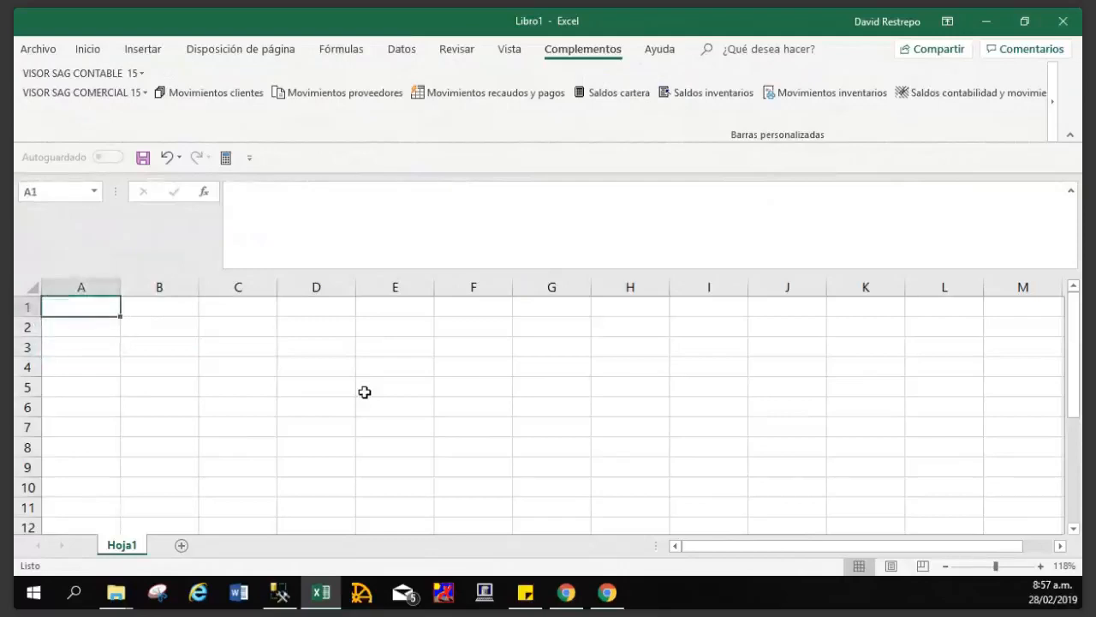
Import the PUC chart of accounts from the IMHOTEP company database into sheet hoja1 using Visor SAG Contable.
{"action": "left_click", "coordinate": [126, 73]}
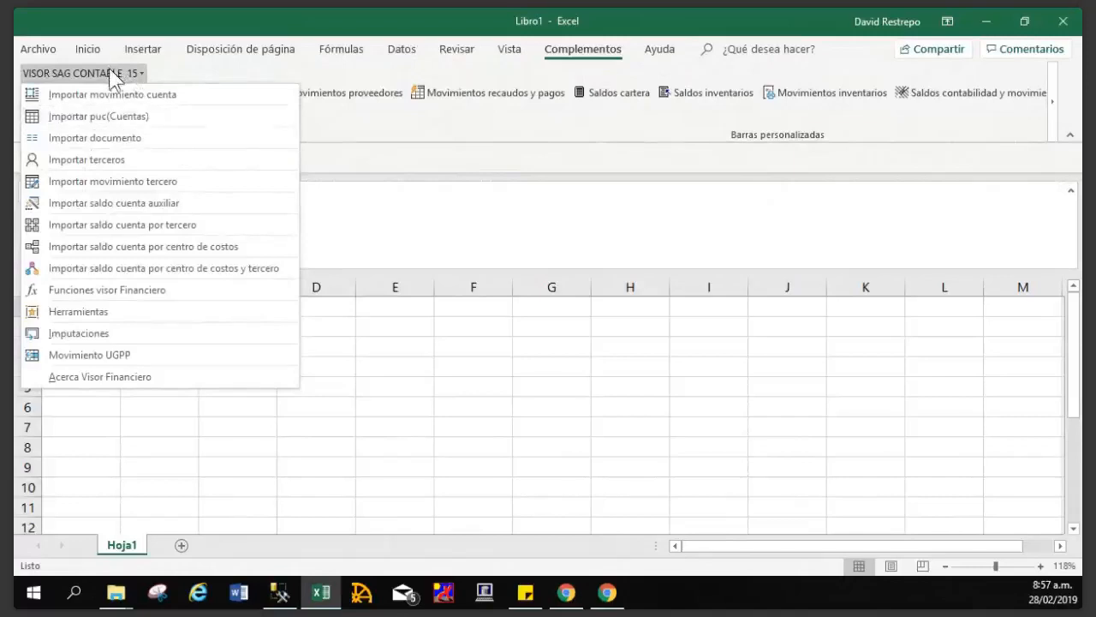
{"action": "left_click", "coordinate": [130, 120]}
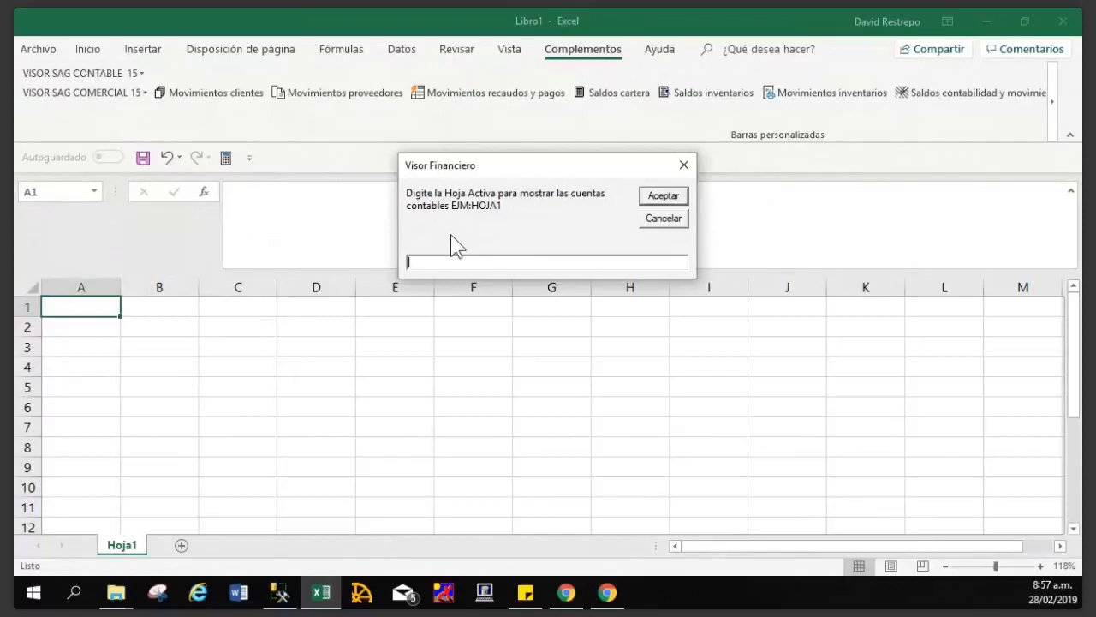
{"action": "type", "text": "hoja1"}
{"action": "left_click", "coordinate": [661, 197]}
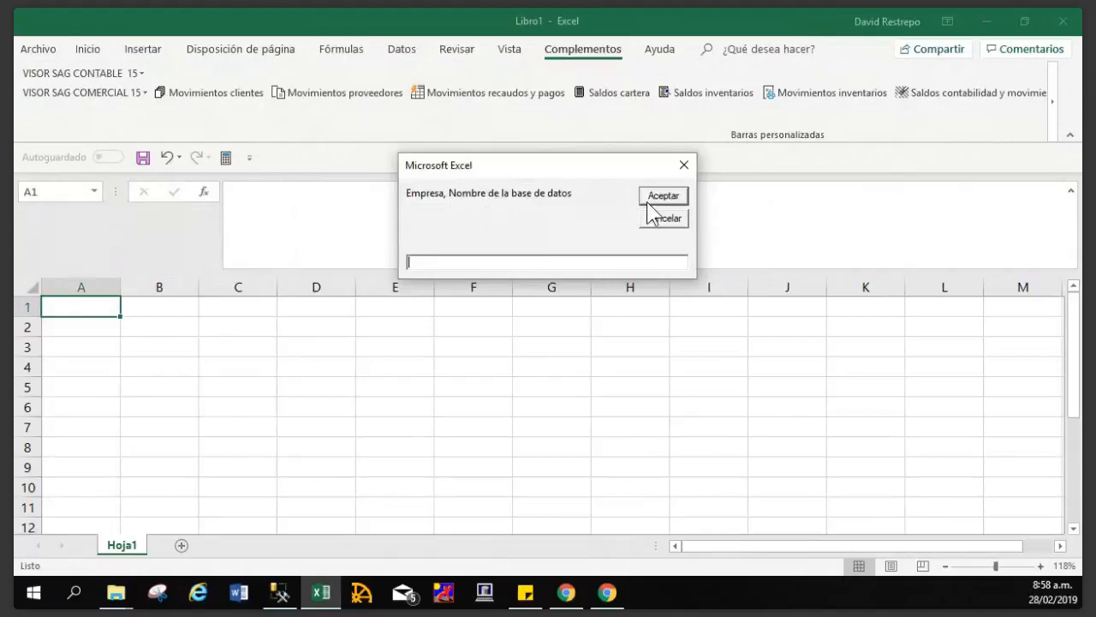
{"action": "type", "text": "sa"}
{"action": "key", "text": "BackSpace"}
{"action": "key", "text": "BackSpace"}
{"action": "type", "text": "IH"}
{"action": "key", "text": "BackSpace"}
{"action": "key", "text": "BackSpace"}
{"action": "type", "text": "IMHOTEP"}
{"action": "left_click", "coordinate": [648, 202]}
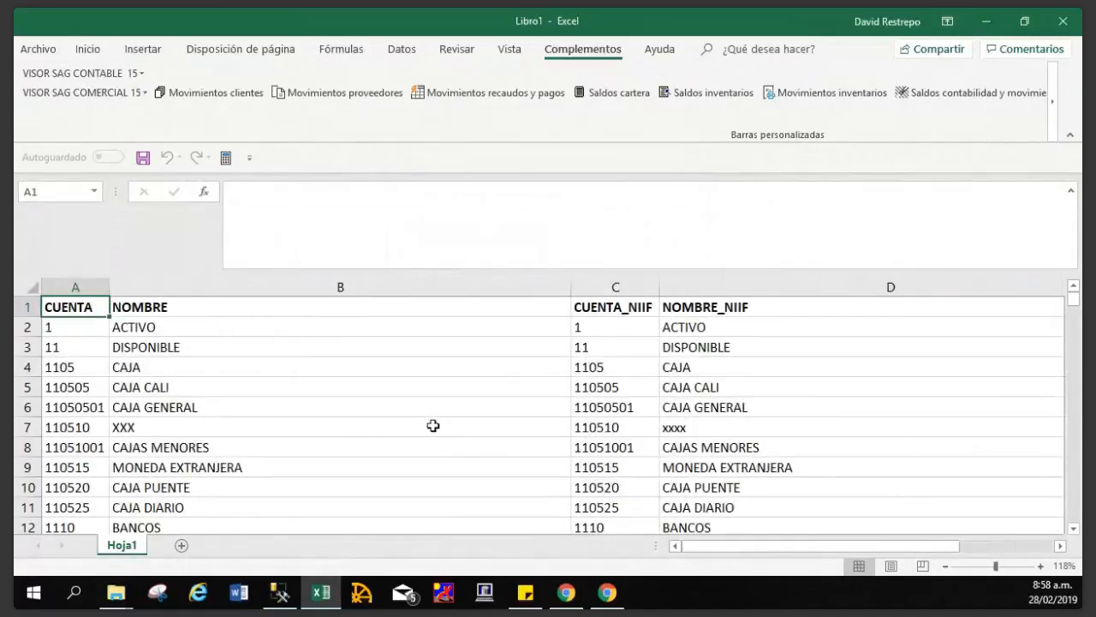
Examine the imported account codes and names, including the NIIF columns, with the formula bar collapsed to one row.
{"action": "scroll", "coordinate": [433, 425], "scroll_direction": "down", "scroll_amount": 1}
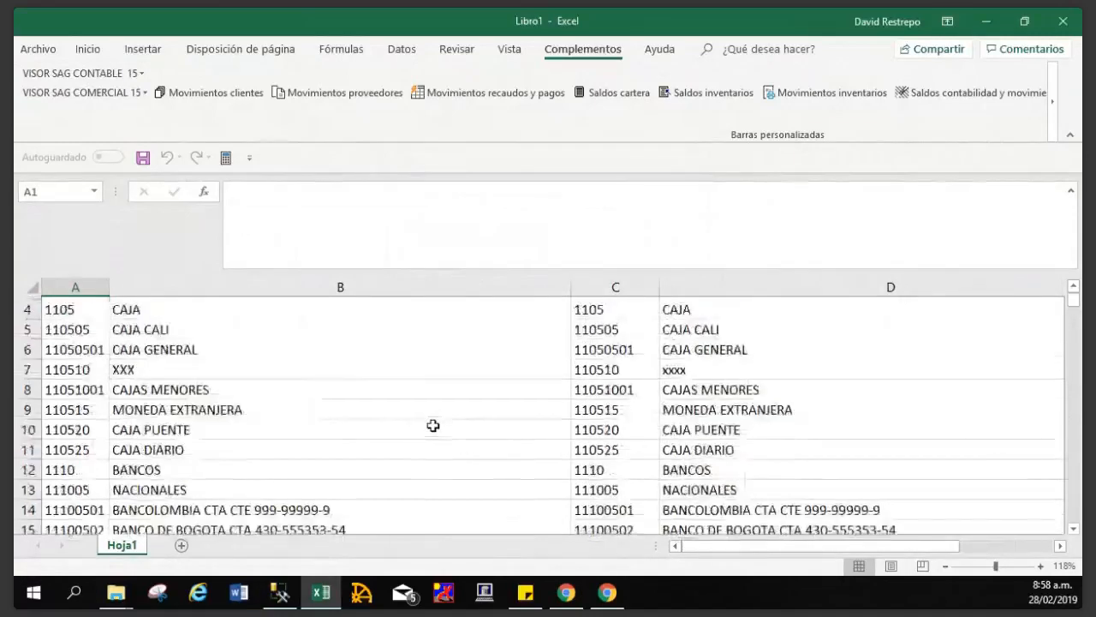
{"action": "scroll", "coordinate": [433, 426], "scroll_direction": "down", "scroll_amount": 3}
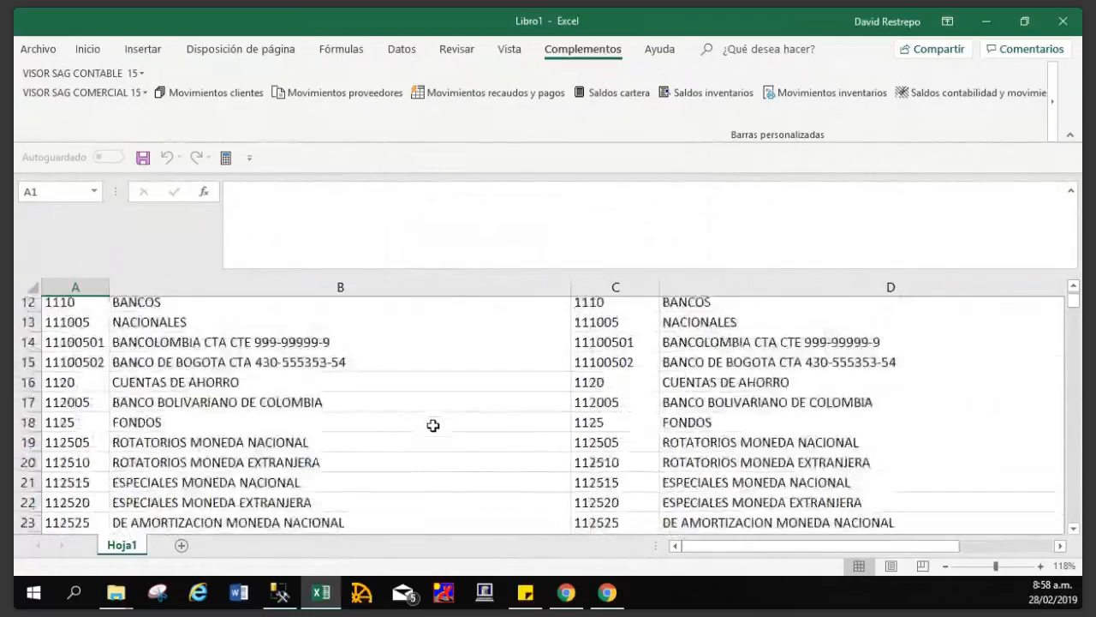
{"action": "scroll", "coordinate": [434, 426], "scroll_direction": "up", "scroll_amount": 1}
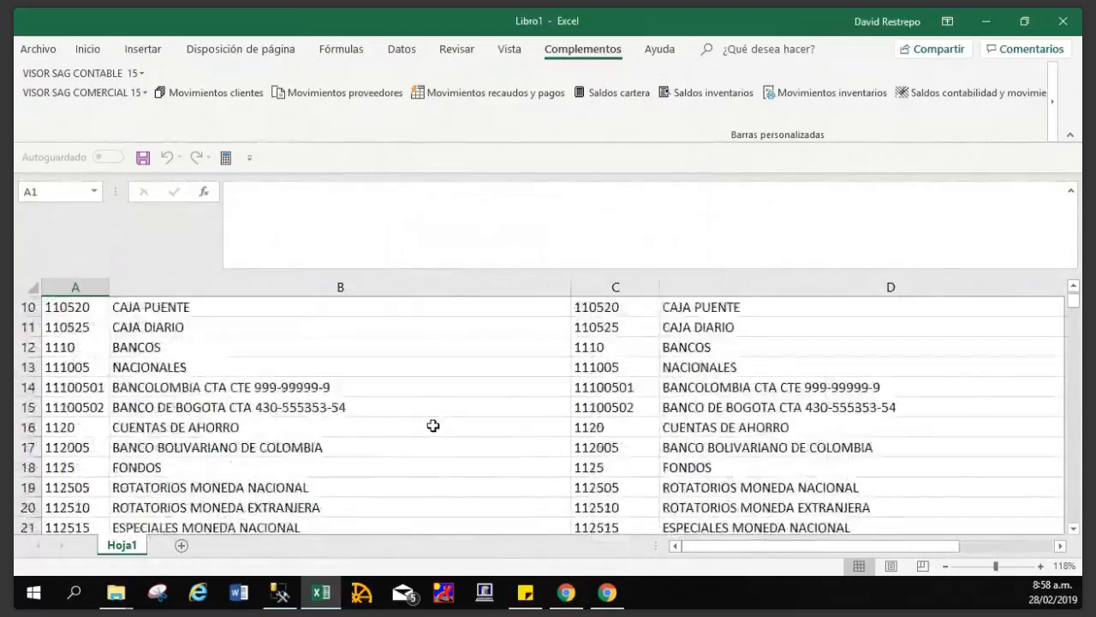
{"action": "scroll", "coordinate": [434, 425], "scroll_direction": "down", "scroll_amount": 20}
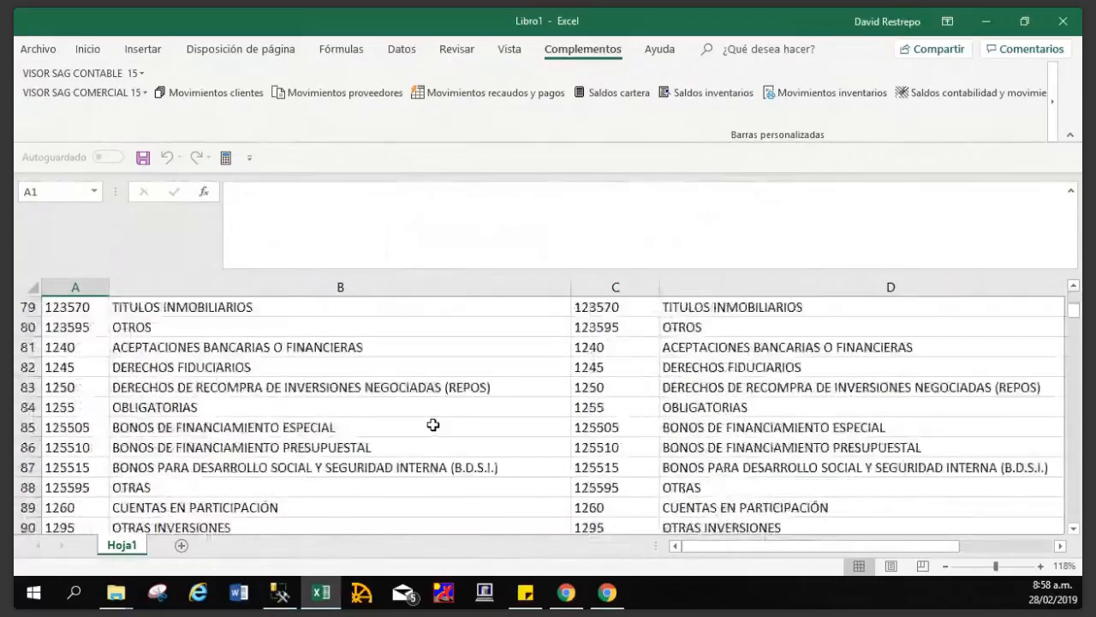
{"action": "scroll", "coordinate": [433, 425], "scroll_direction": "down", "scroll_amount": 20}
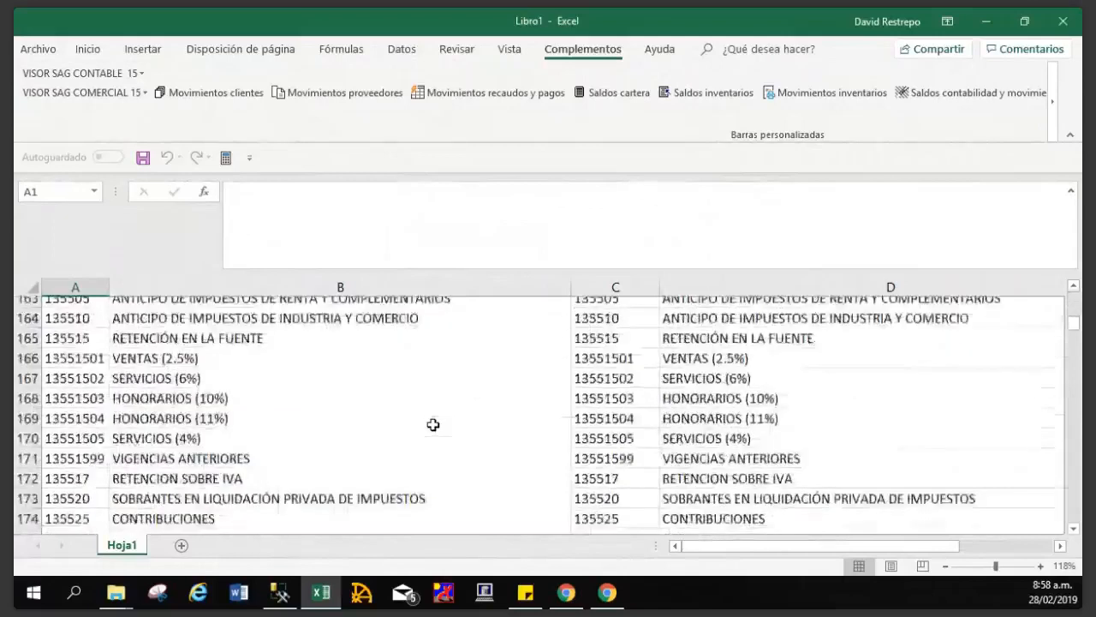
{"action": "scroll", "coordinate": [433, 425], "scroll_direction": "down", "scroll_amount": 20}
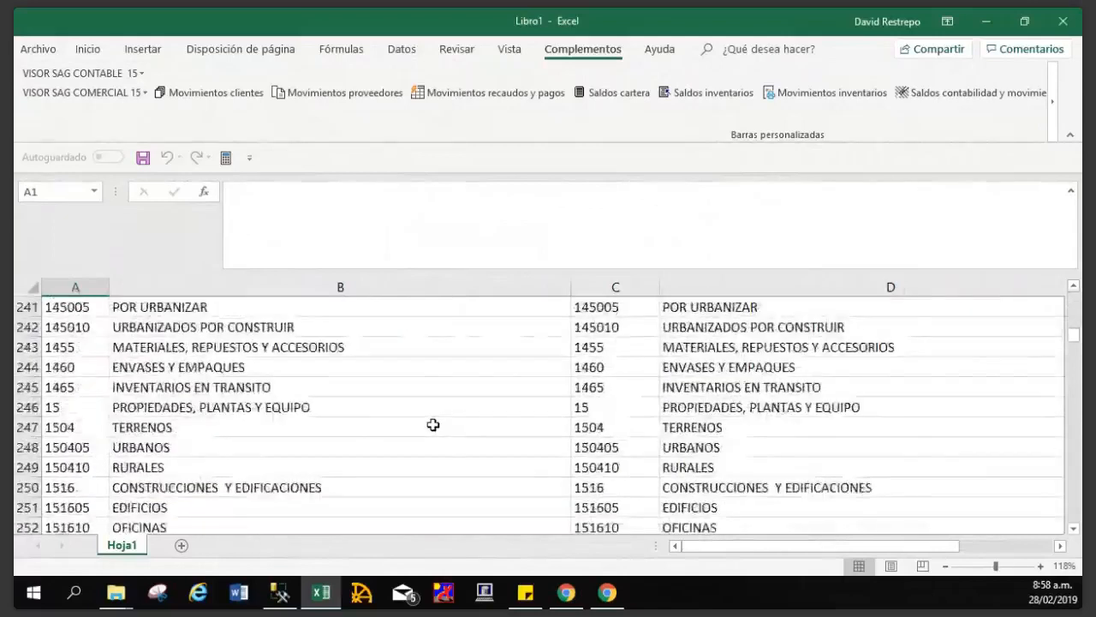
{"action": "left_click", "coordinate": [991, 567]}
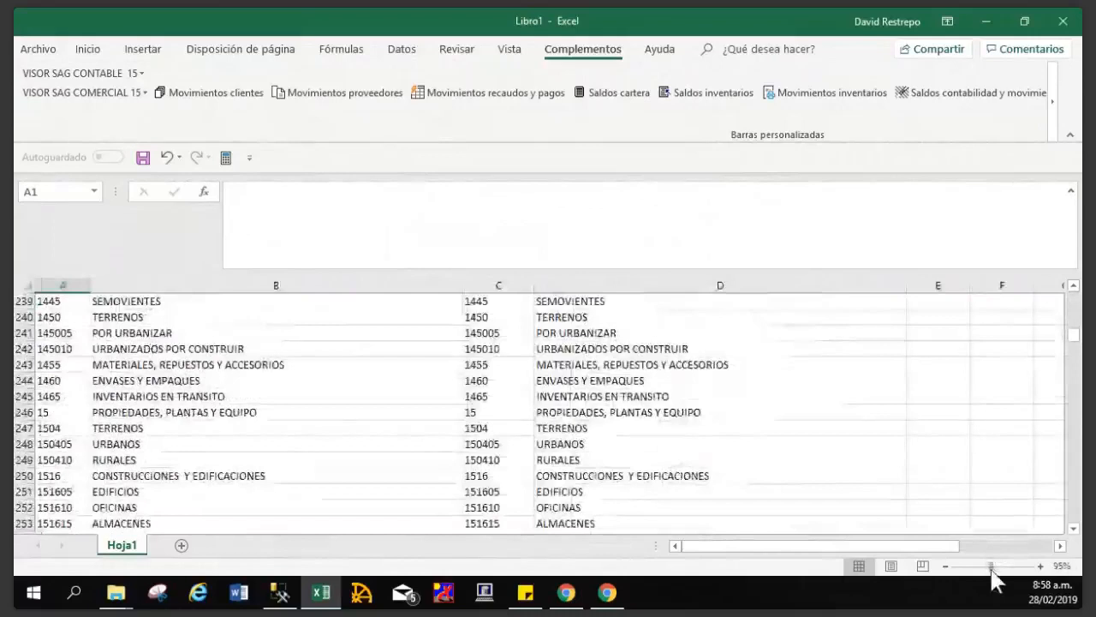
{"action": "scroll", "coordinate": [462, 395], "scroll_direction": "up", "scroll_amount": 6}
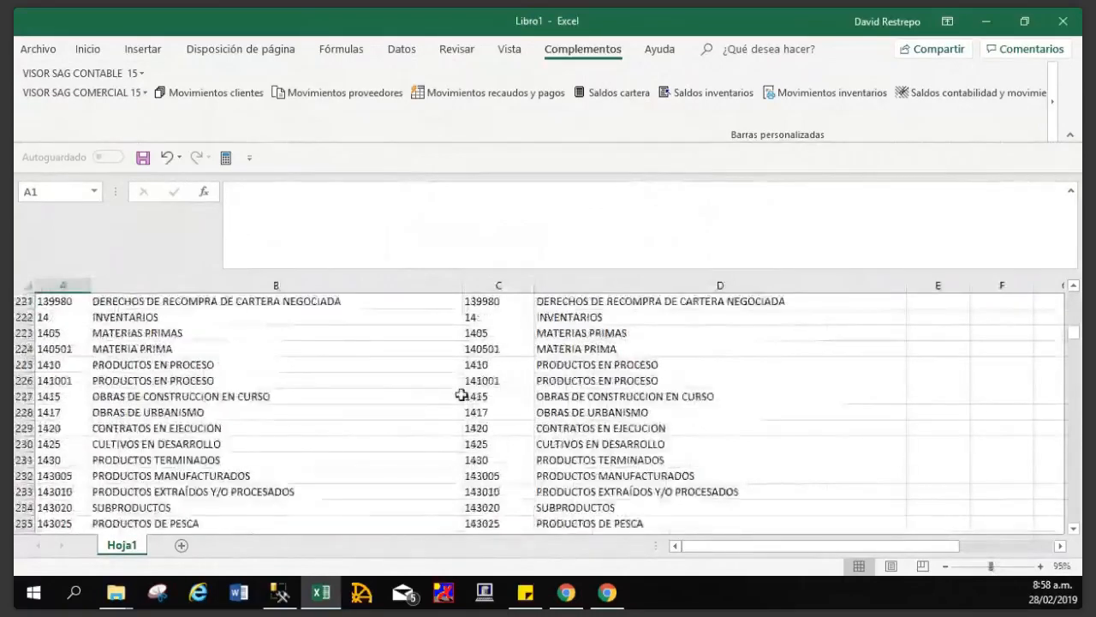
{"action": "scroll", "coordinate": [461, 395], "scroll_direction": "up", "scroll_amount": 20}
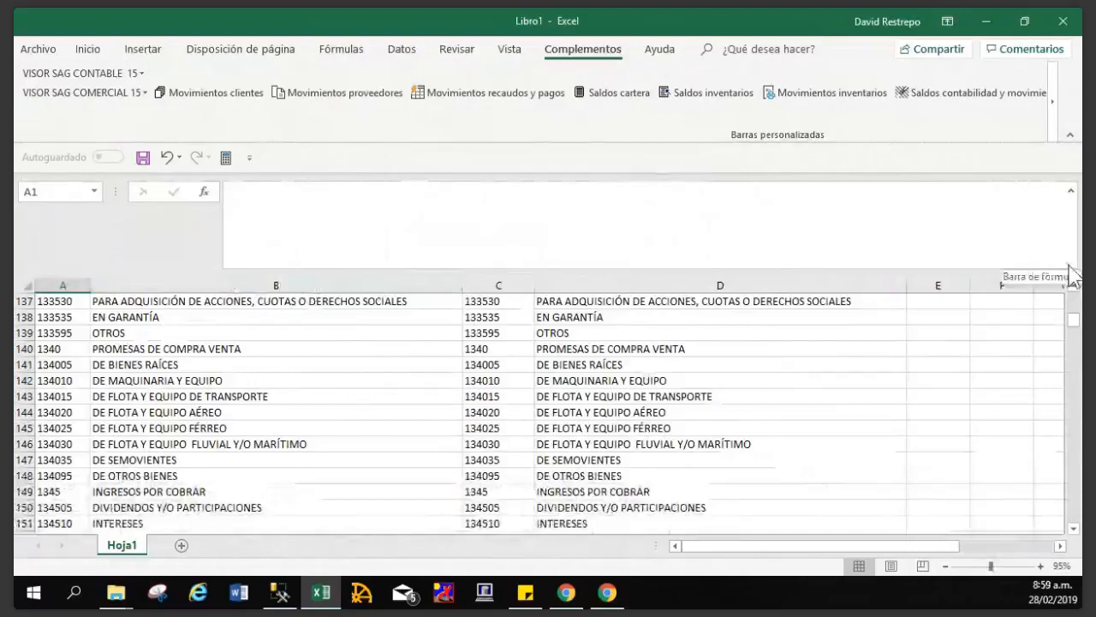
{"action": "left_click_drag", "start_coordinate": [1070, 274], "coordinate": [1062, 261]}
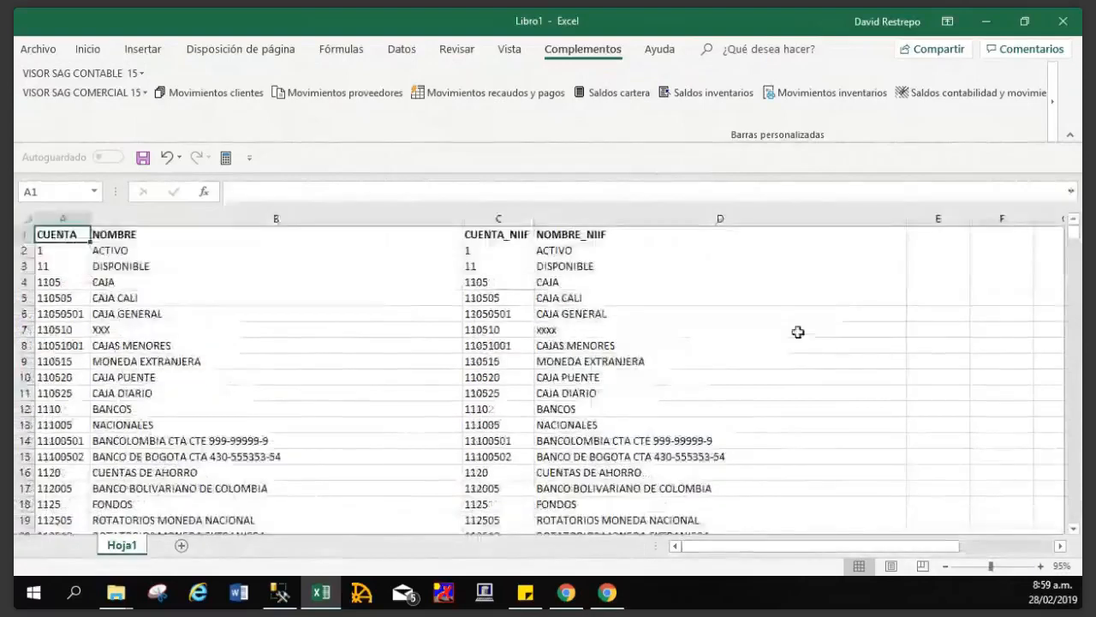
{"action": "scroll", "coordinate": [824, 332], "scroll_direction": "down", "scroll_amount": 20}
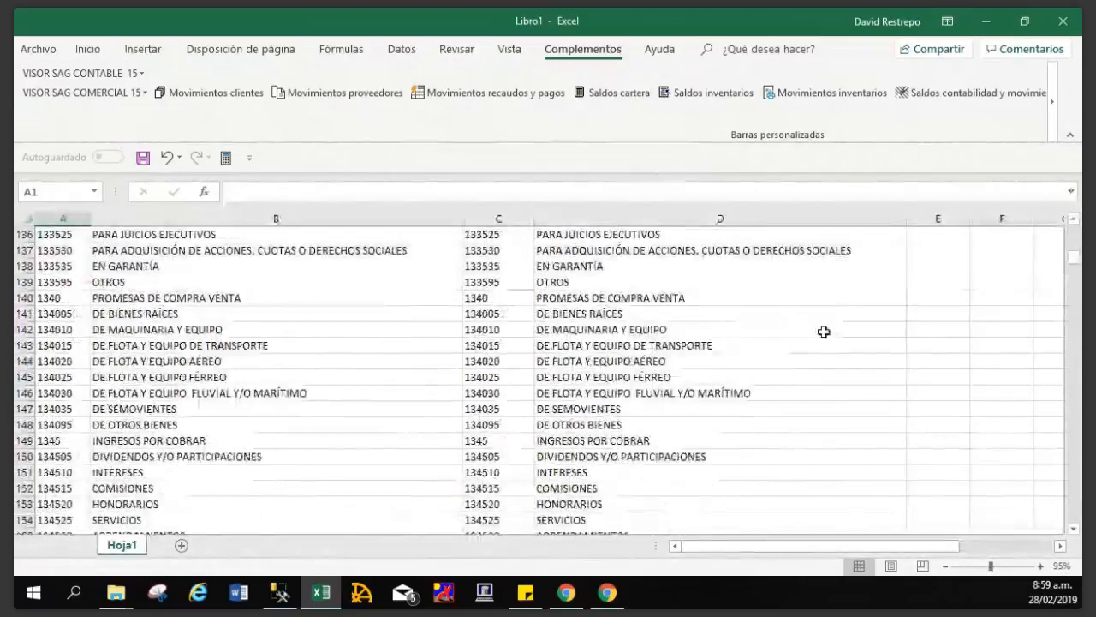
{"action": "scroll", "coordinate": [431, 363], "scroll_direction": "down", "scroll_amount": 10}
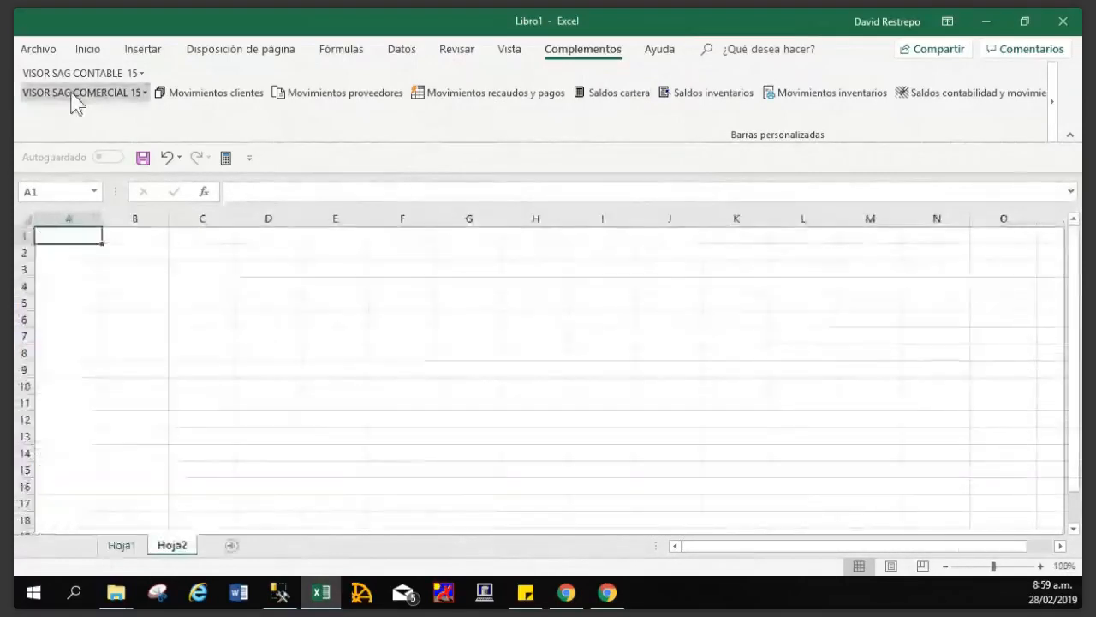
Import all third parties (Todos) from the IMHOTEP company database into sheet HOJA2 using Visor SAG Contable.
{"action": "left_click", "coordinate": [80, 73]}
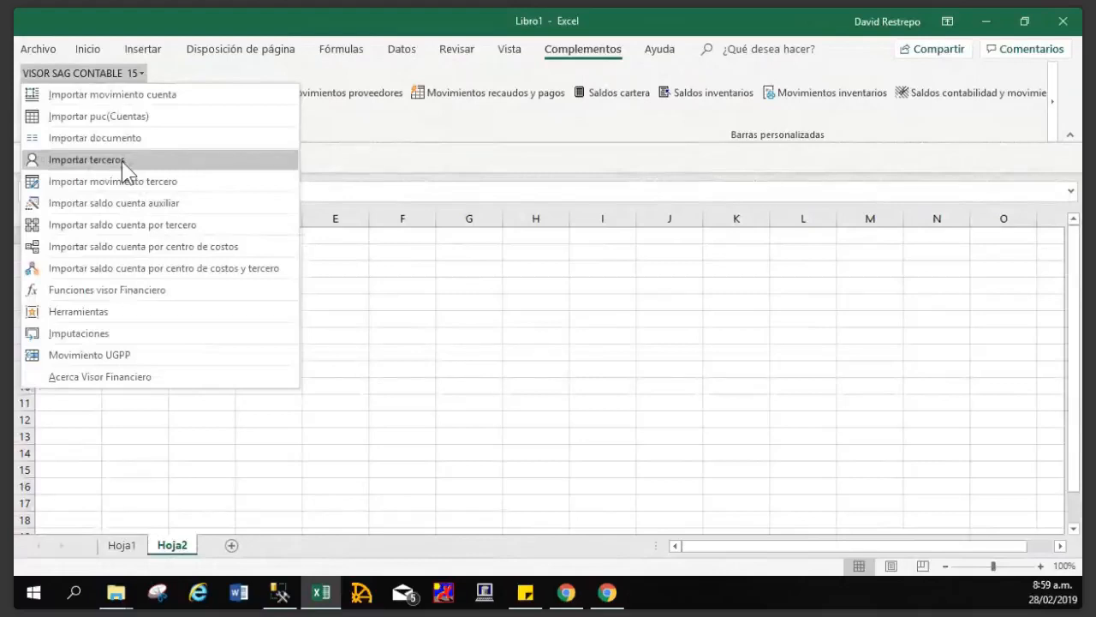
{"action": "left_click", "coordinate": [121, 161]}
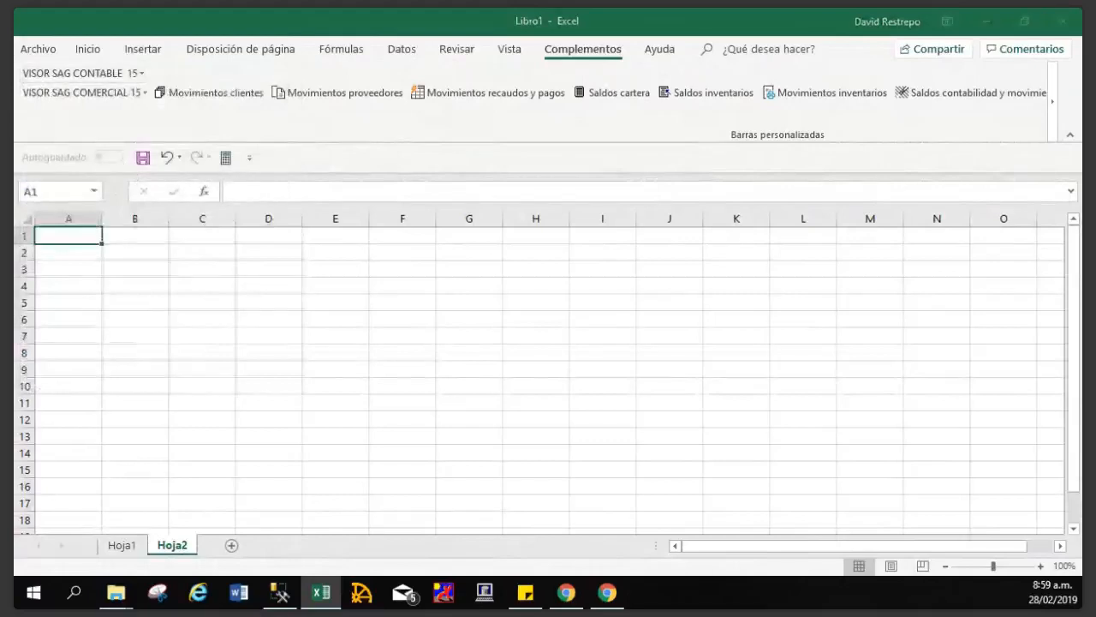
{"action": "left_click_drag", "start_coordinate": [354, 289], "coordinate": [411, 308]}
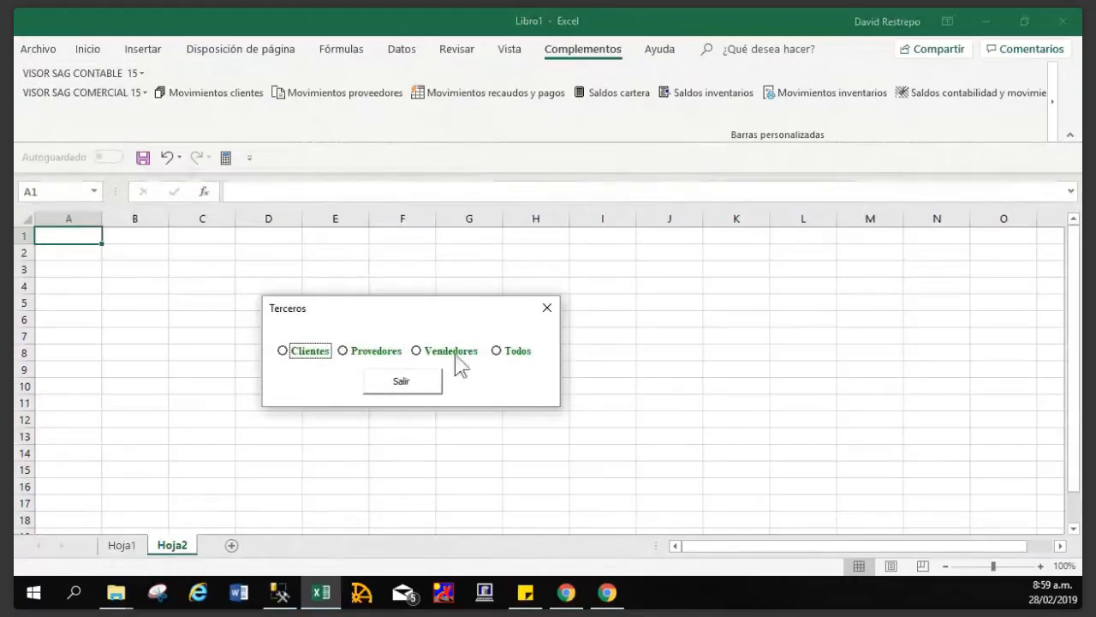
{"action": "left_click", "coordinate": [502, 353]}
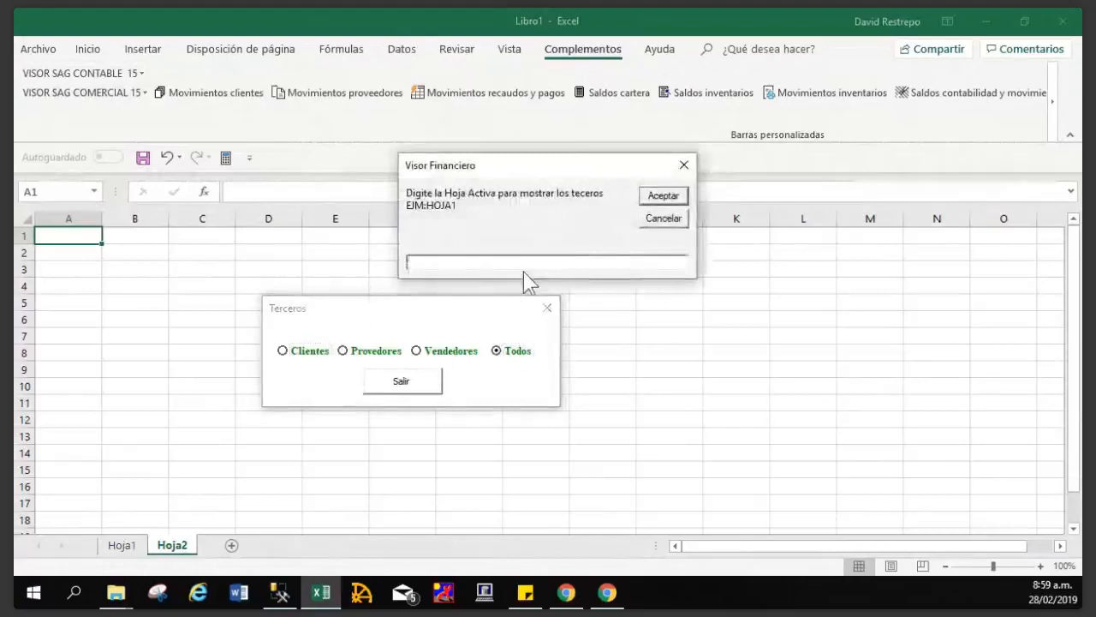
{"action": "type", "text": "HOJA"}
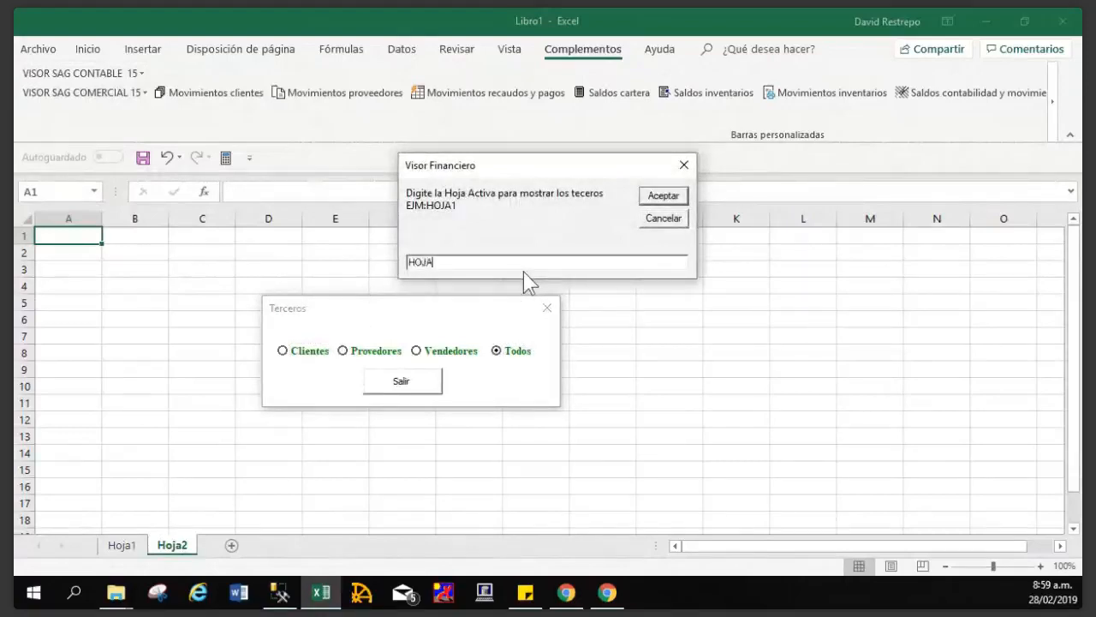
{"action": "type", "text": "2"}
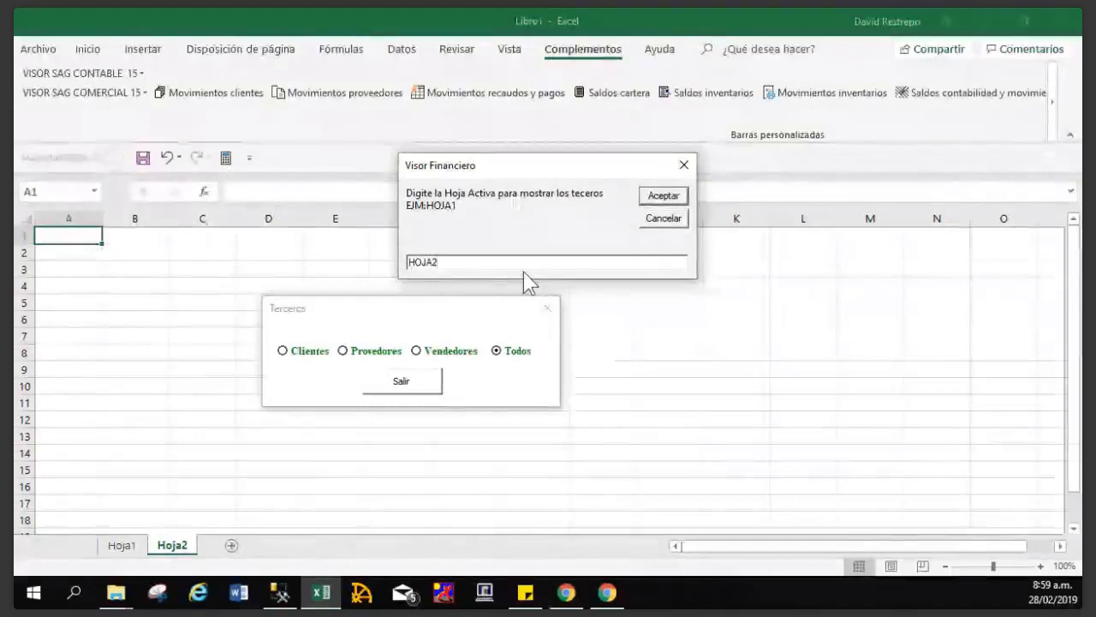
{"action": "left_click", "coordinate": [648, 197]}
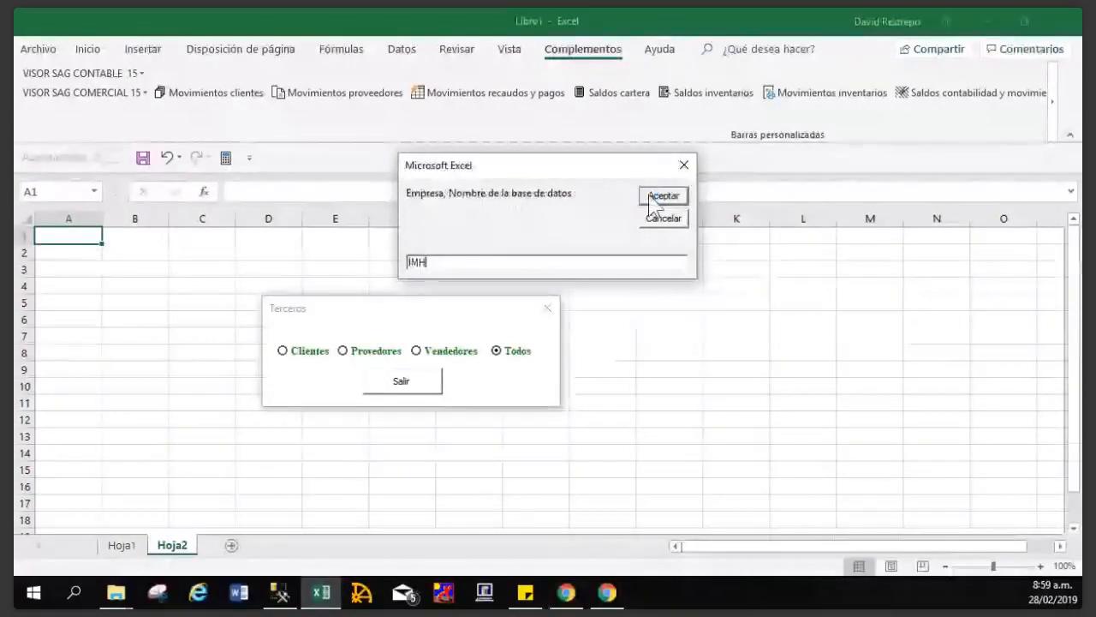
{"action": "type", "text": "IMHOTEP"}
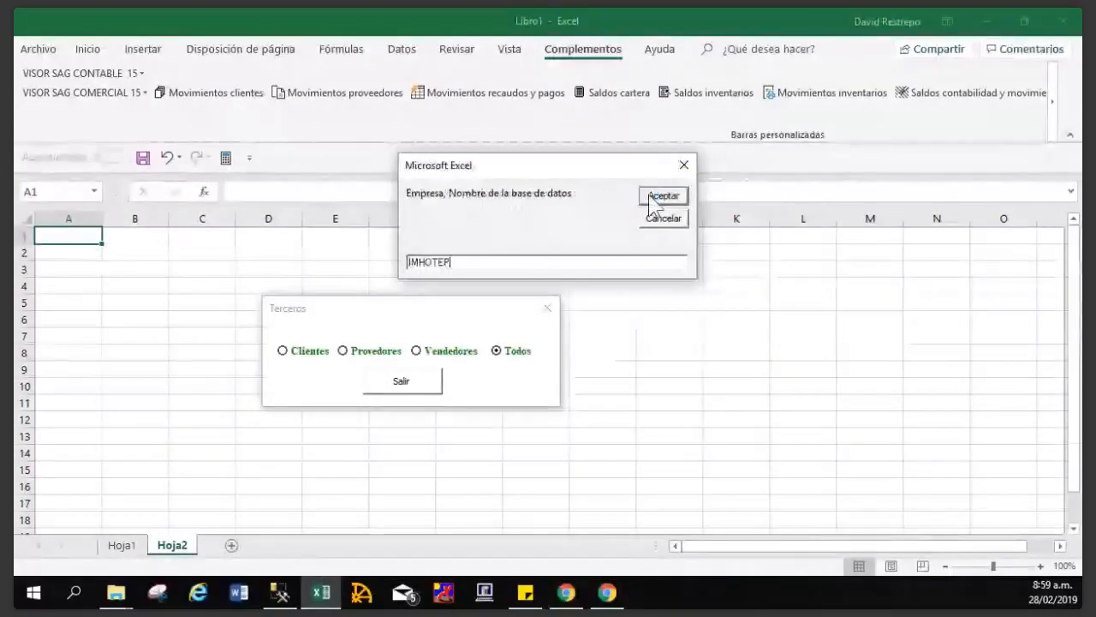
{"action": "left_click", "coordinate": [650, 196]}
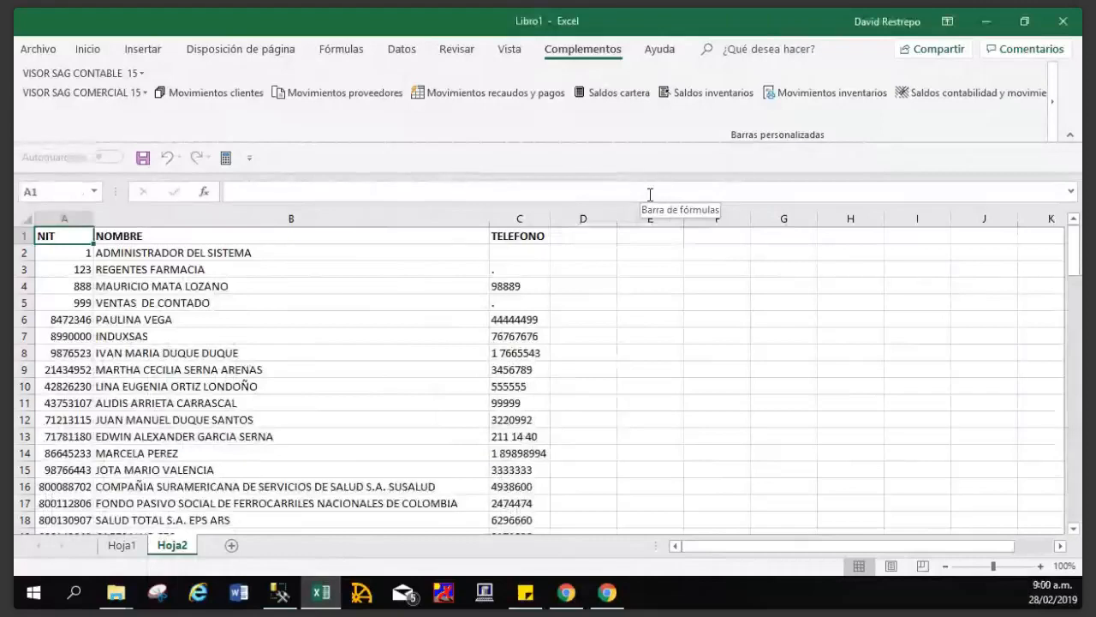
Add a new blank worksheet after Hoja2.
{"action": "left_click", "coordinate": [95, 82]}
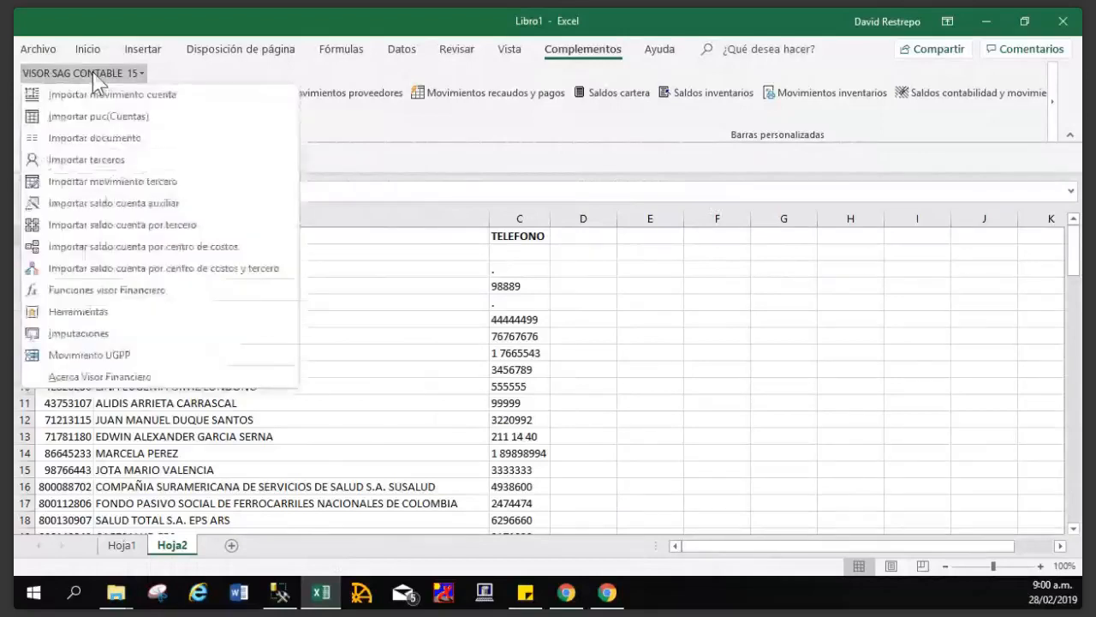
{"action": "left_click", "coordinate": [95, 81]}
{"action": "left_click", "coordinate": [231, 544]}
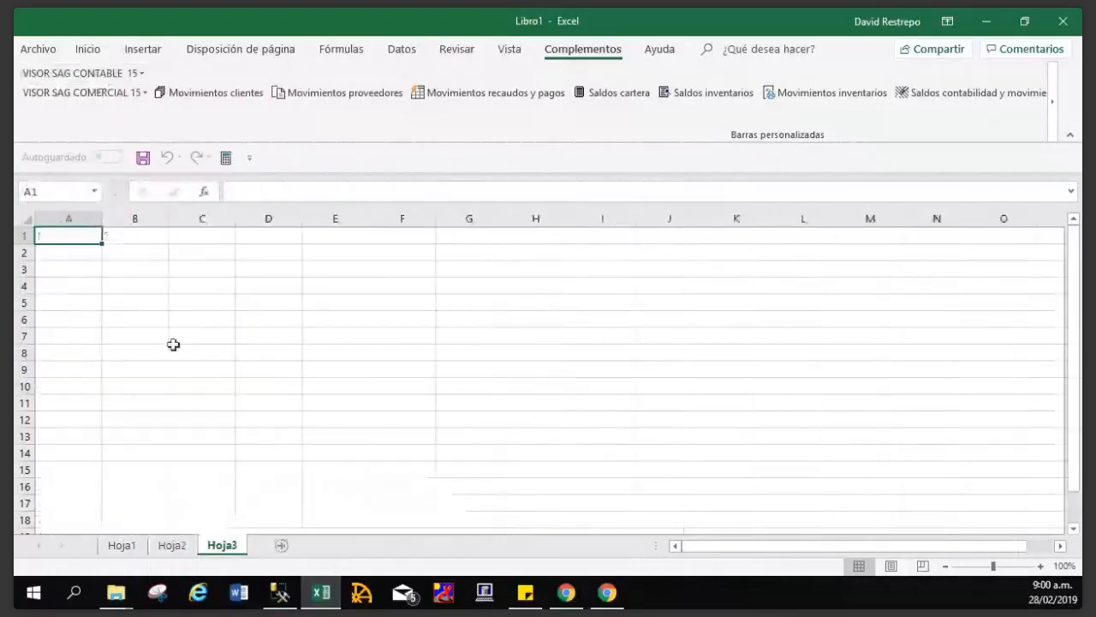
Start an account movement import in Visor SAG Contable with initial date 20190101 and final date 20190228.
{"action": "left_click", "coordinate": [97, 75]}
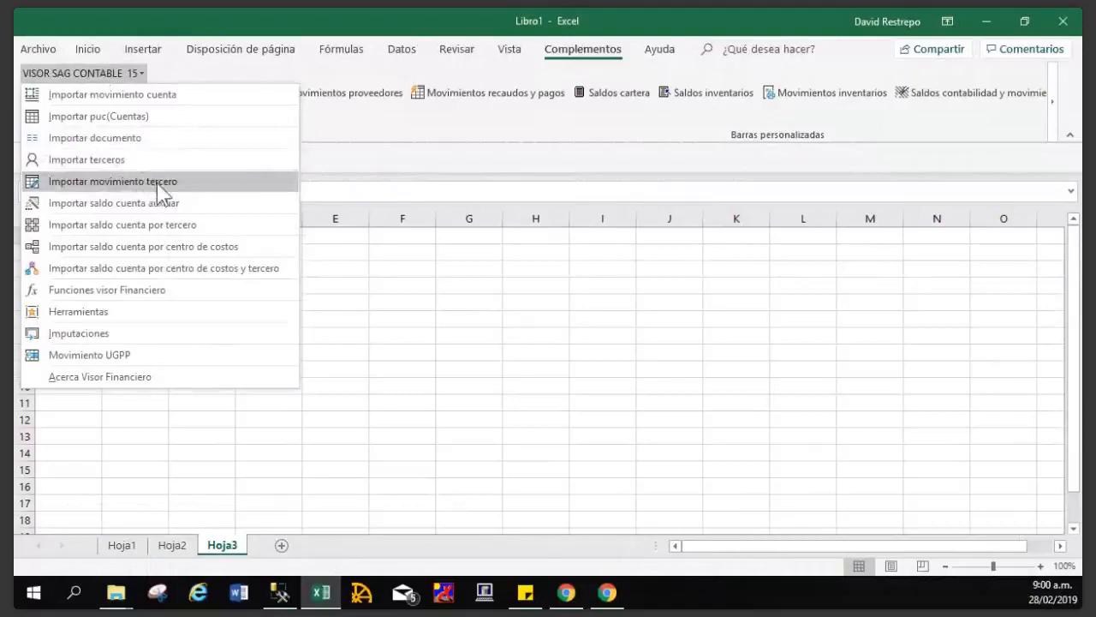
{"action": "left_click", "coordinate": [158, 96]}
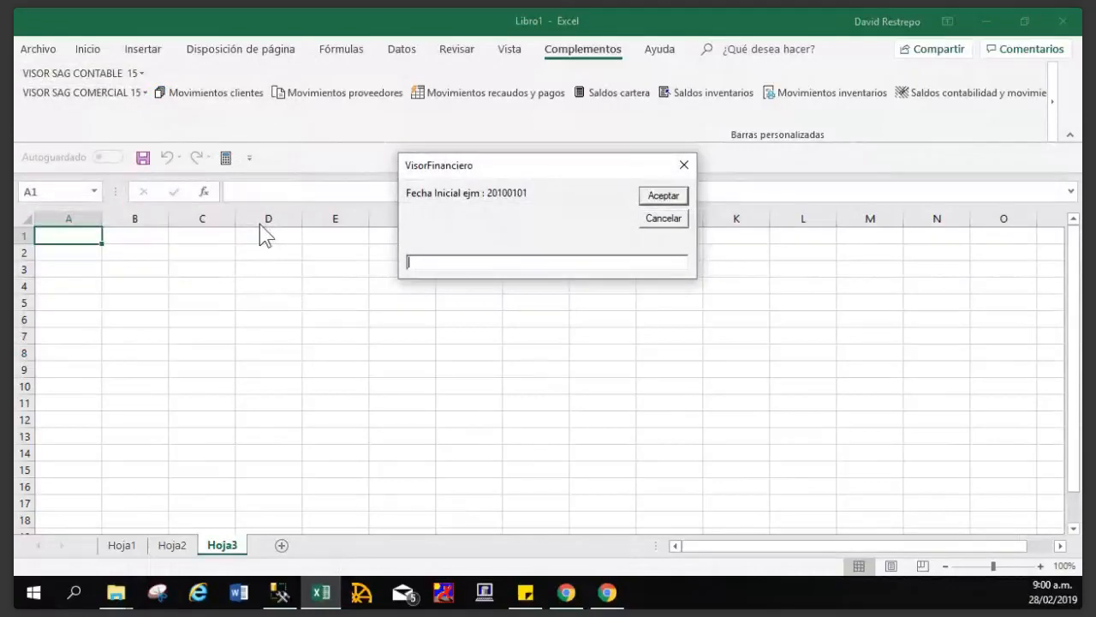
{"action": "type", "text": "2019"}
{"action": "type", "text": "0101"}
{"action": "key", "text": "Return"}
{"action": "type", "text": "2"}
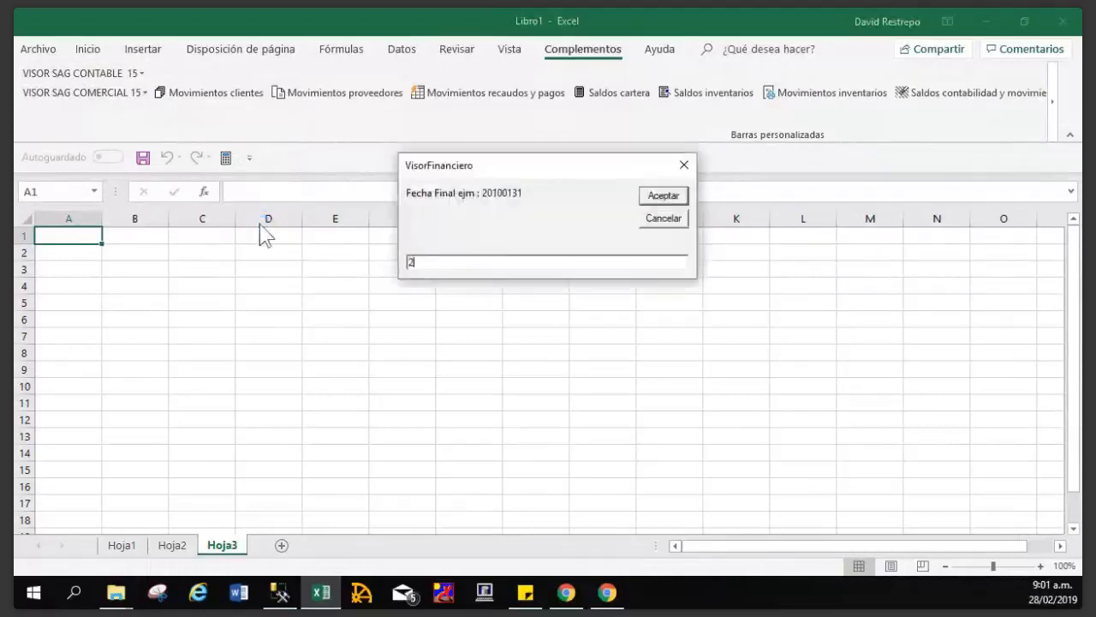
{"action": "type", "text": "01901"}
{"action": "key", "text": "BackSpace"}
{"action": "type", "text": "228"}
{"action": "key", "text": "Return"}
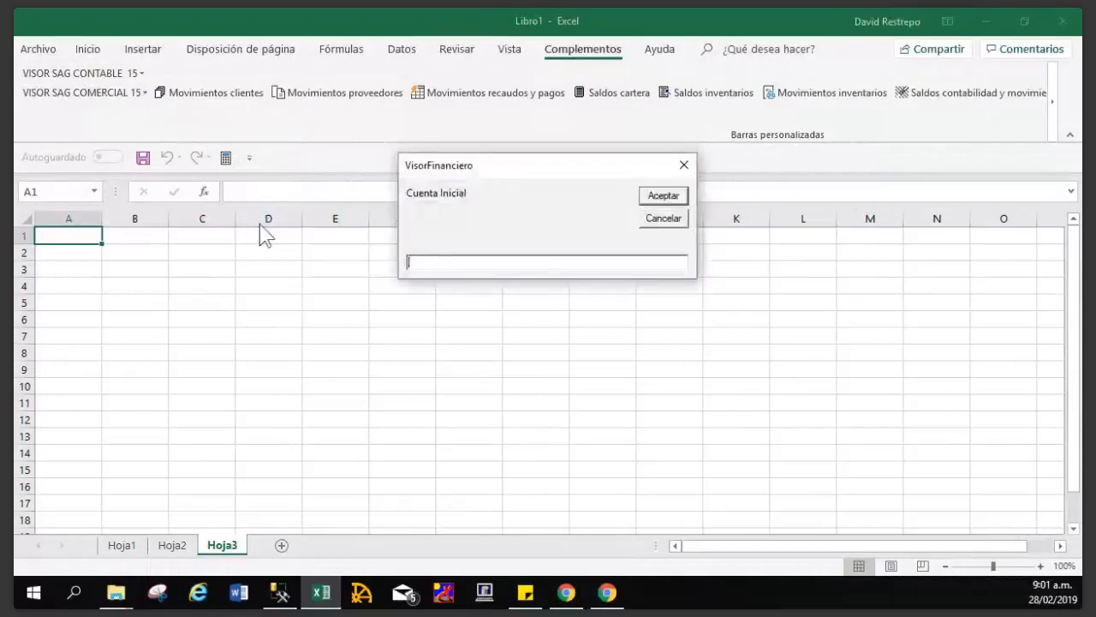
Set the import's account range from 1 to 9 and its company database to IMHOTEP.
{"action": "type", "text": "1"}
{"action": "key", "text": "Return"}
{"action": "type", "text": "9"}
{"action": "key", "text": "Return"}
{"action": "type", "text": "IMHOTEP"}
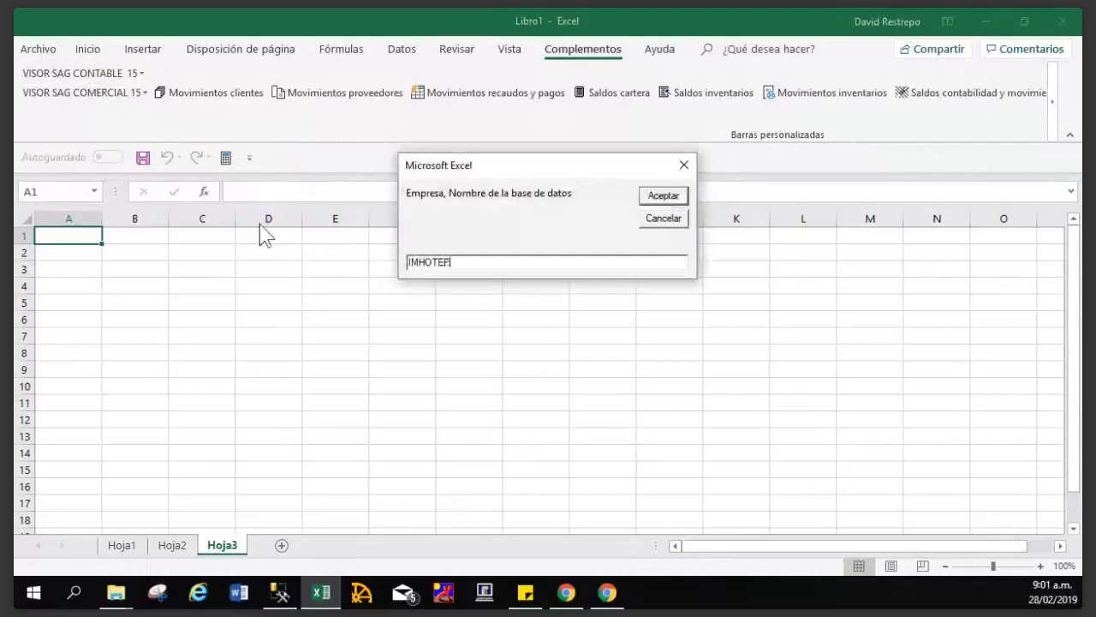
{"action": "key", "text": "Return"}
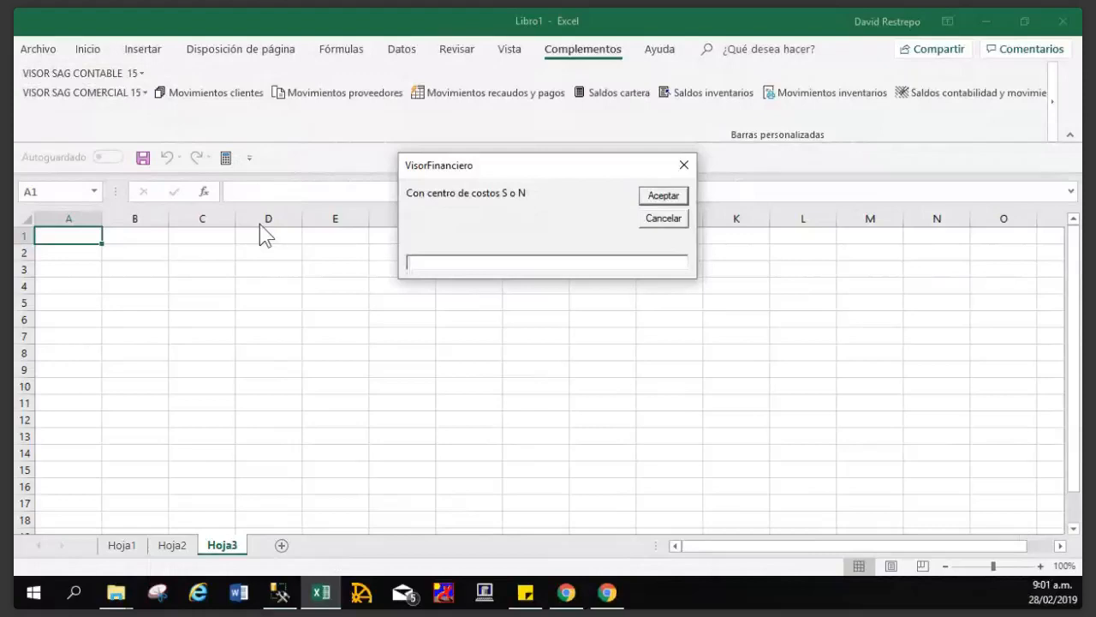
Include cost centres (S), exclude NIIF (N), and output the account movements to sheet HOJA3.
{"action": "type", "text": "S"}
{"action": "key", "text": "Return"}
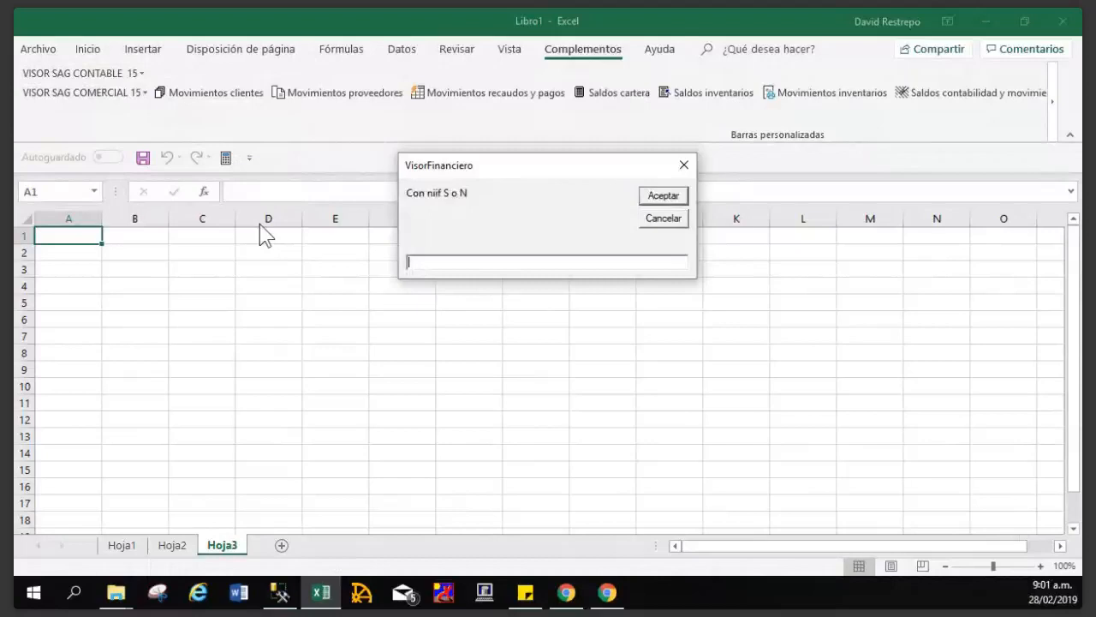
{"action": "type", "text": "N"}
{"action": "key", "text": "Return"}
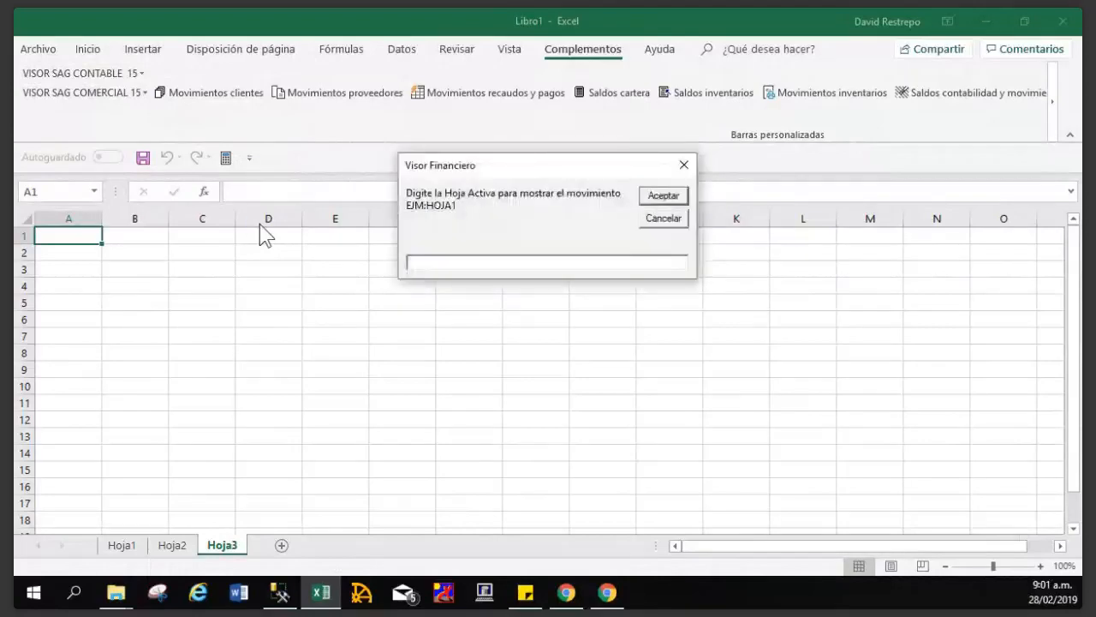
{"action": "type", "text": "J"}
{"action": "type", "text": "OJA"}
{"action": "type", "text": "3"}
{"action": "key", "text": "Return"}
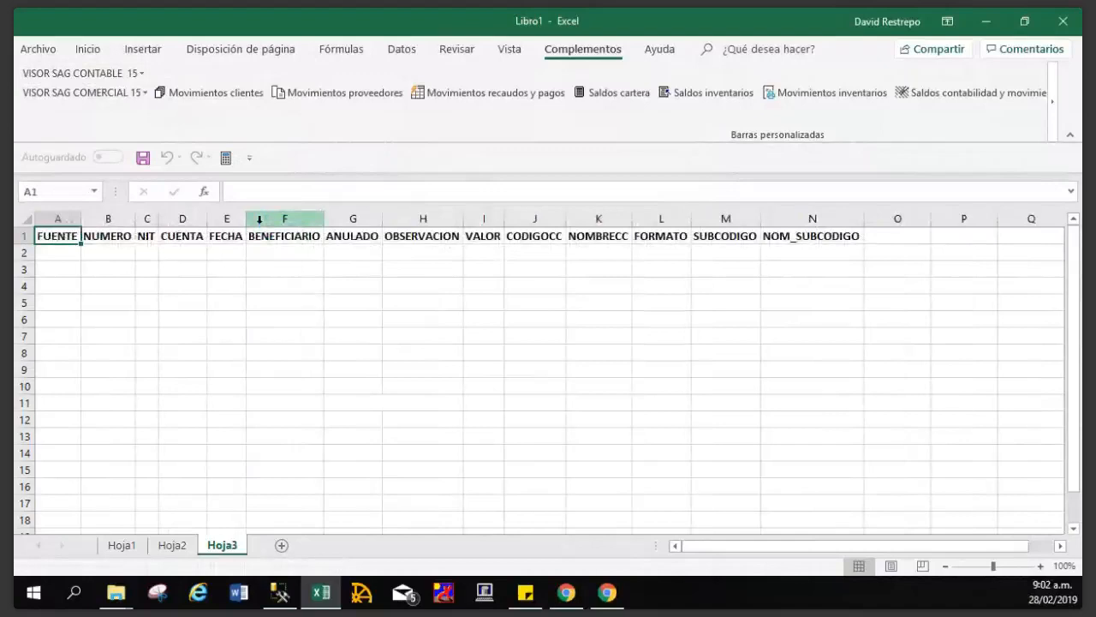
Check the movement columns on Hoja3 and add a new blank worksheet after it.
{"action": "left_click", "coordinate": [76, 271]}
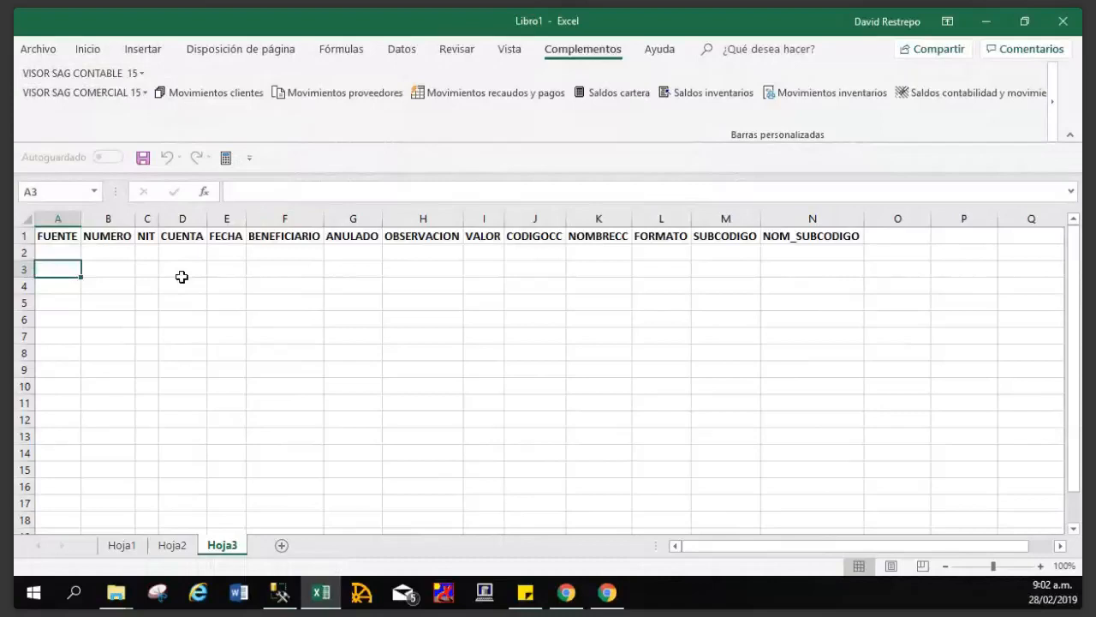
{"action": "scroll", "coordinate": [182, 276], "scroll_direction": "down", "scroll_amount": 2}
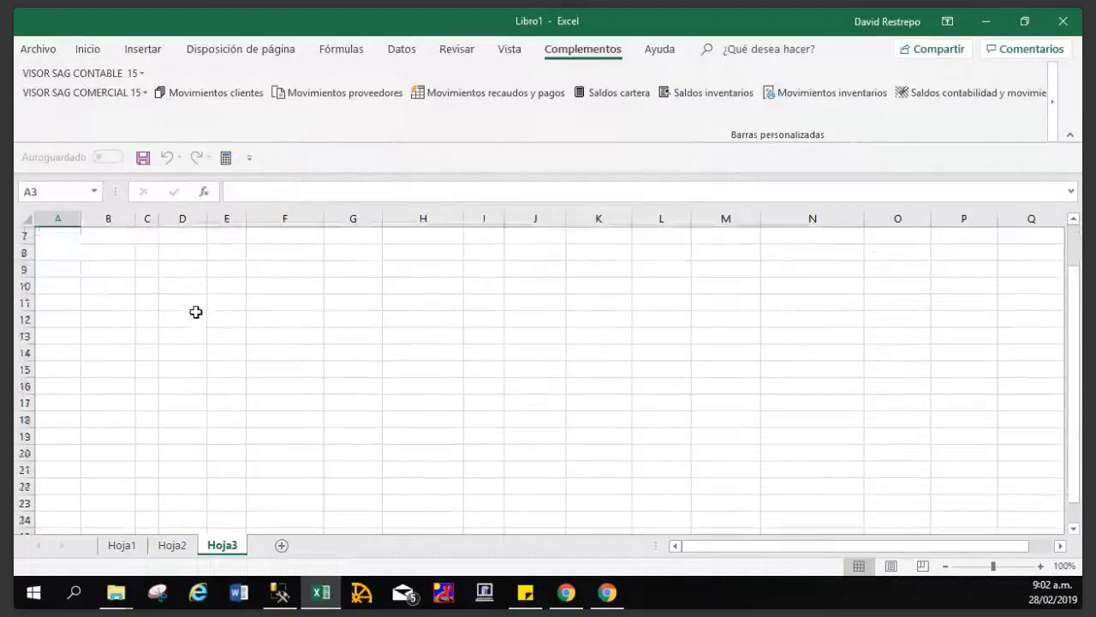
{"action": "scroll", "coordinate": [197, 312], "scroll_direction": "up", "scroll_amount": 2}
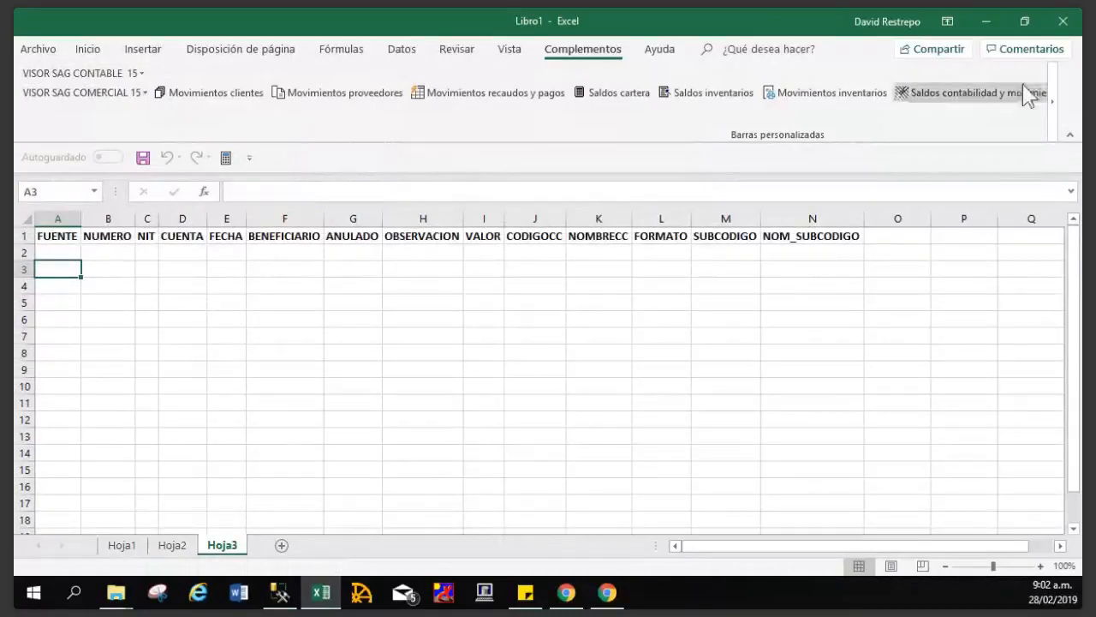
{"action": "left_click", "coordinate": [171, 546]}
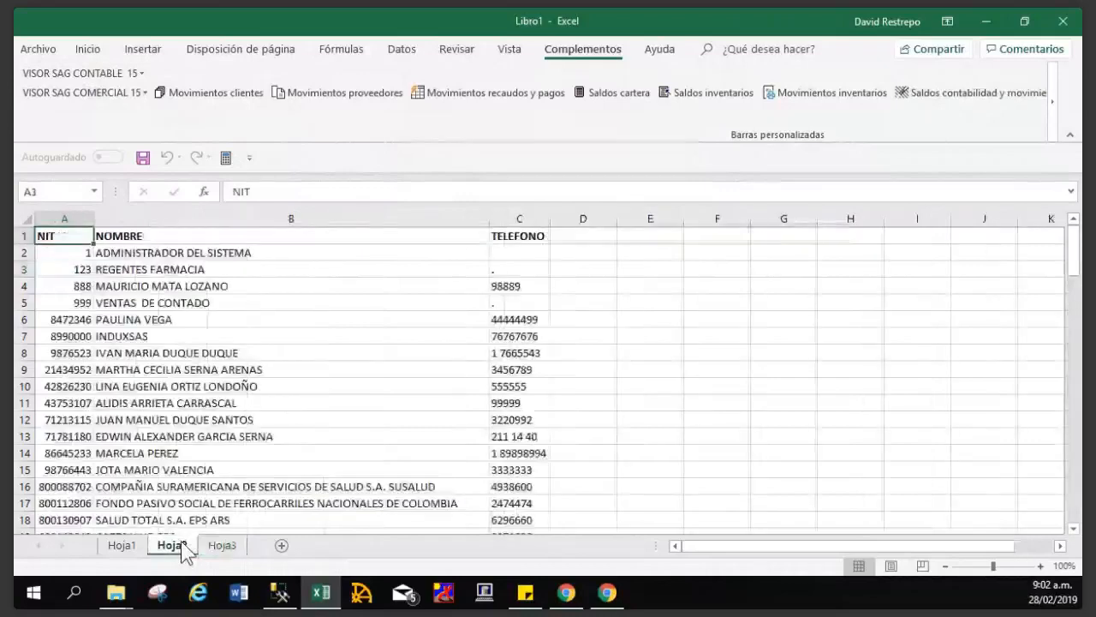
{"action": "left_click", "coordinate": [222, 546]}
{"action": "left_click", "coordinate": [281, 545]}
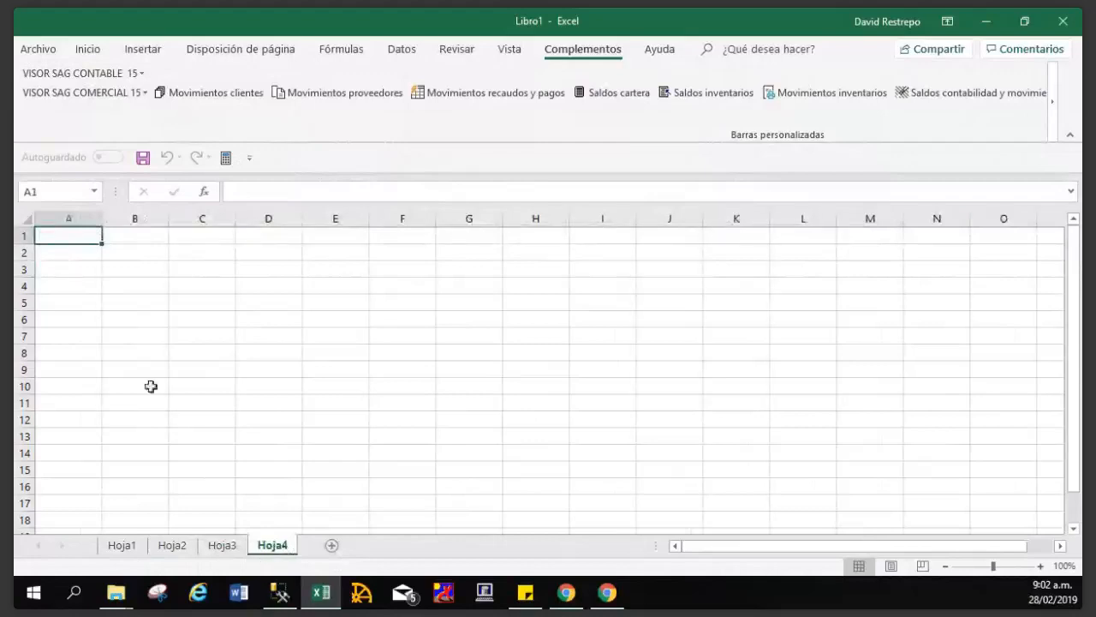
Examine the accounting functions listed under Funciones visor Financiero and close the list without choosing one.
{"action": "left_click", "coordinate": [113, 73]}
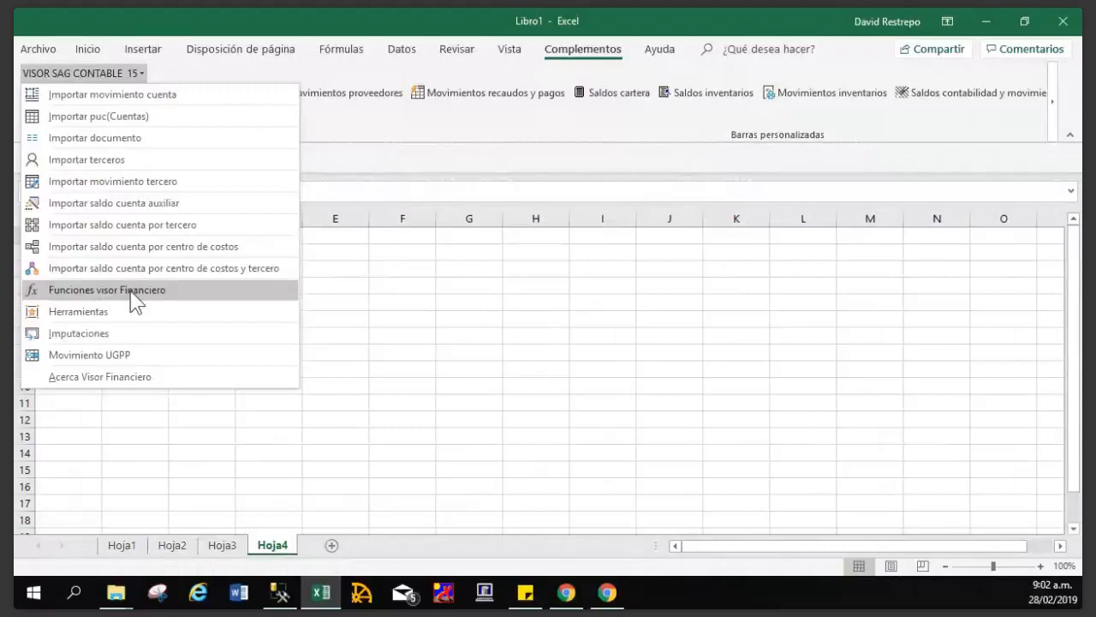
{"action": "left_click", "coordinate": [130, 291]}
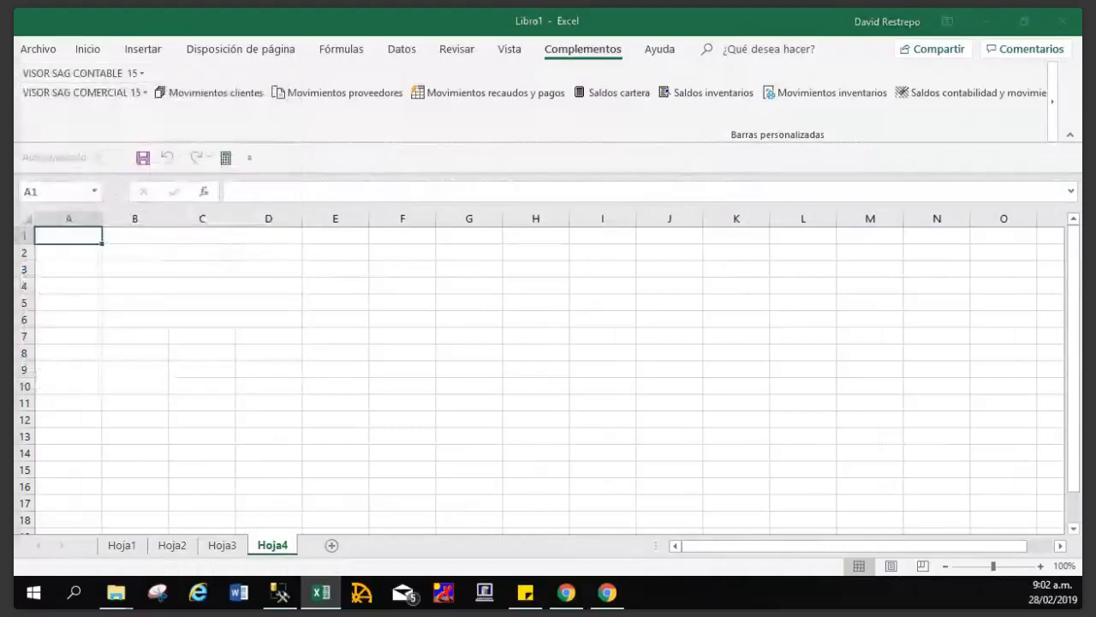
{"action": "left_click_drag", "start_coordinate": [282, 68], "coordinate": [424, 79]}
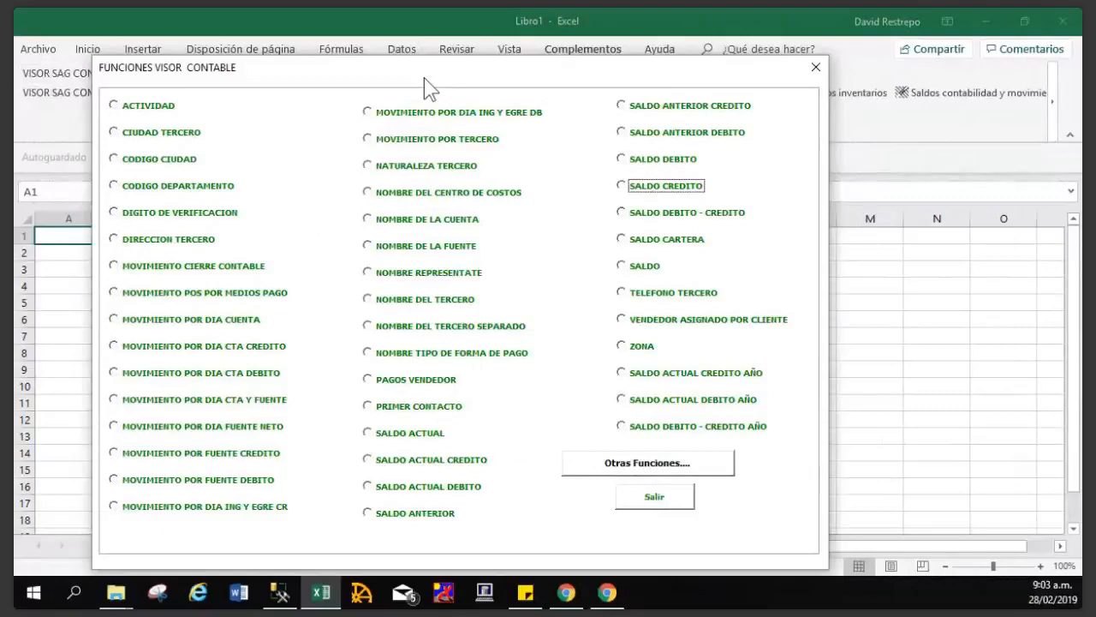
{"action": "left_click", "coordinate": [651, 512]}
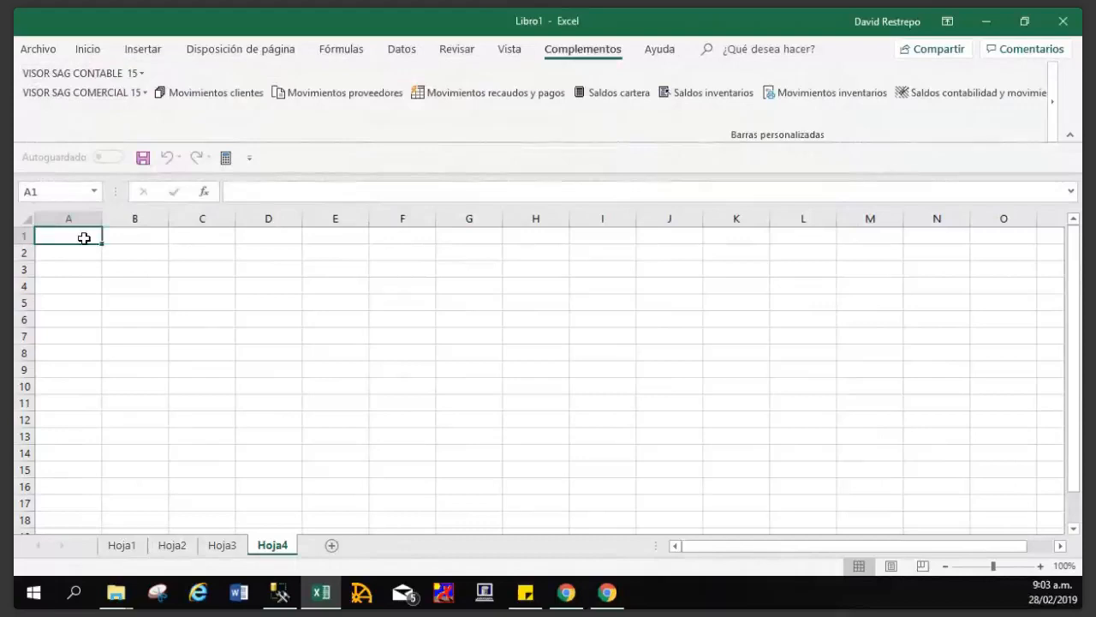
Enter the label NOMBRE BD: in cell A1 of Hoja4 and widen column A to fit it.
{"action": "type", "text": "PR"}
{"action": "key", "text": "BackSpace"}
{"action": "key", "text": "BackSpace"}
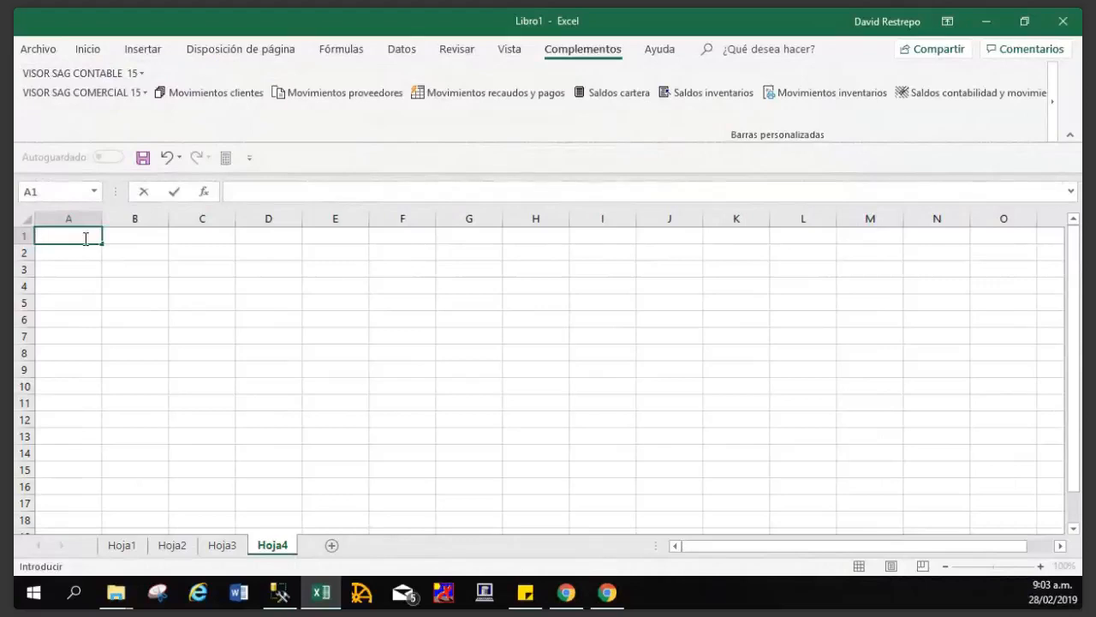
{"action": "type", "text": "NOMBRE BD"}
{"action": "type", "text": ":"}
{"action": "key", "text": "Return"}
{"action": "left_click", "coordinate": [84, 240]}
{"action": "key", "text": "Tab"}
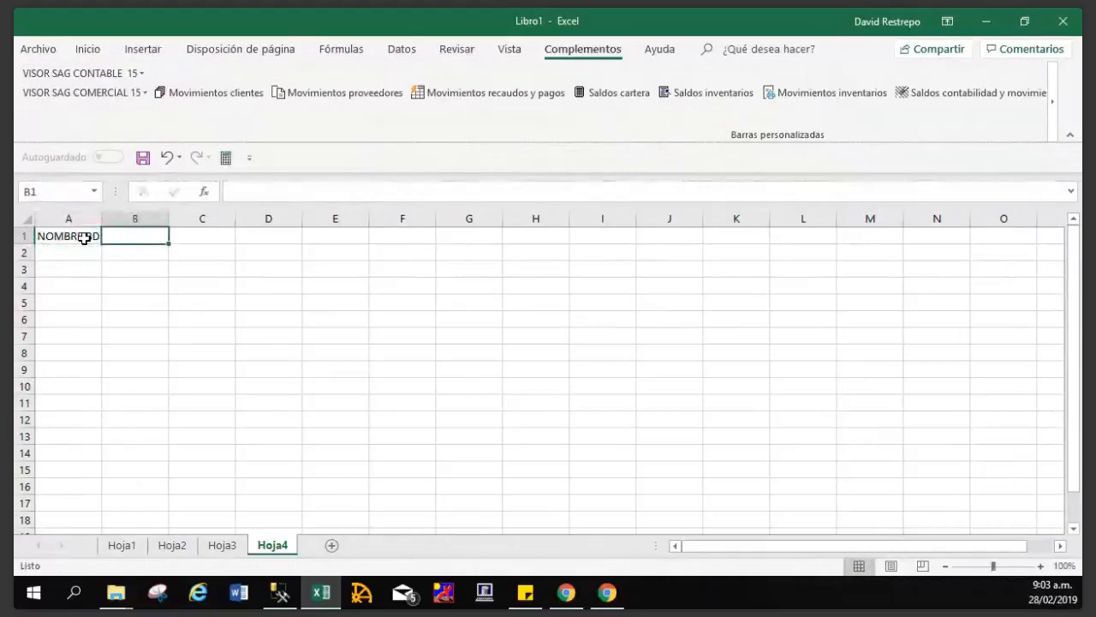
{"action": "left_click_drag", "start_coordinate": [102, 219], "coordinate": [125, 219]}
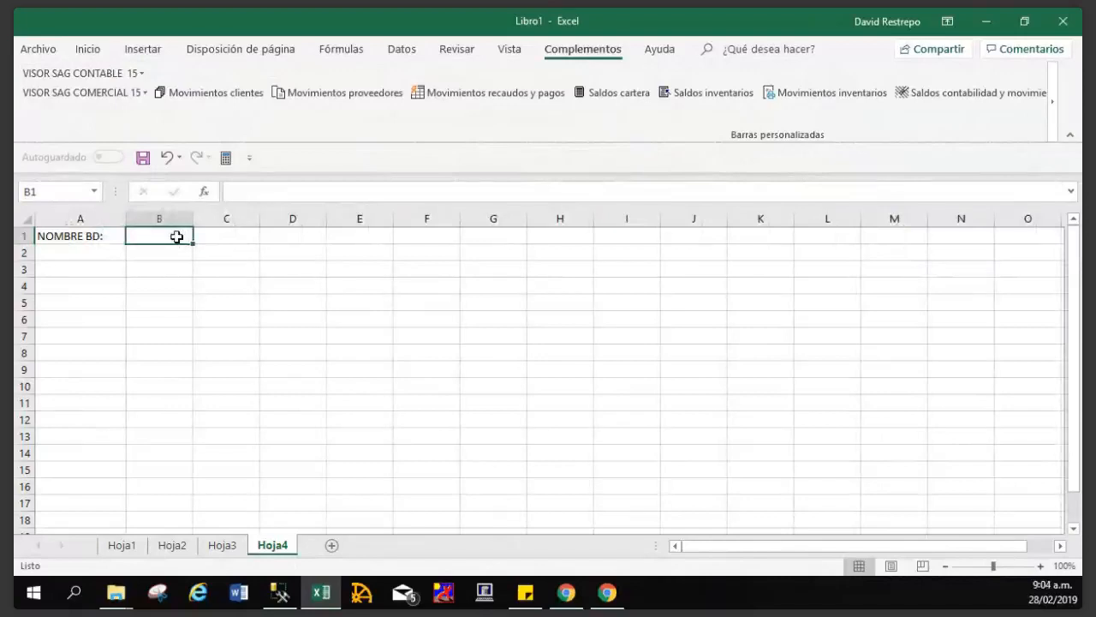
Enter the database name IMHOTEP in cell B1 and move to cell A2.
{"action": "type", "text": "IHM"}
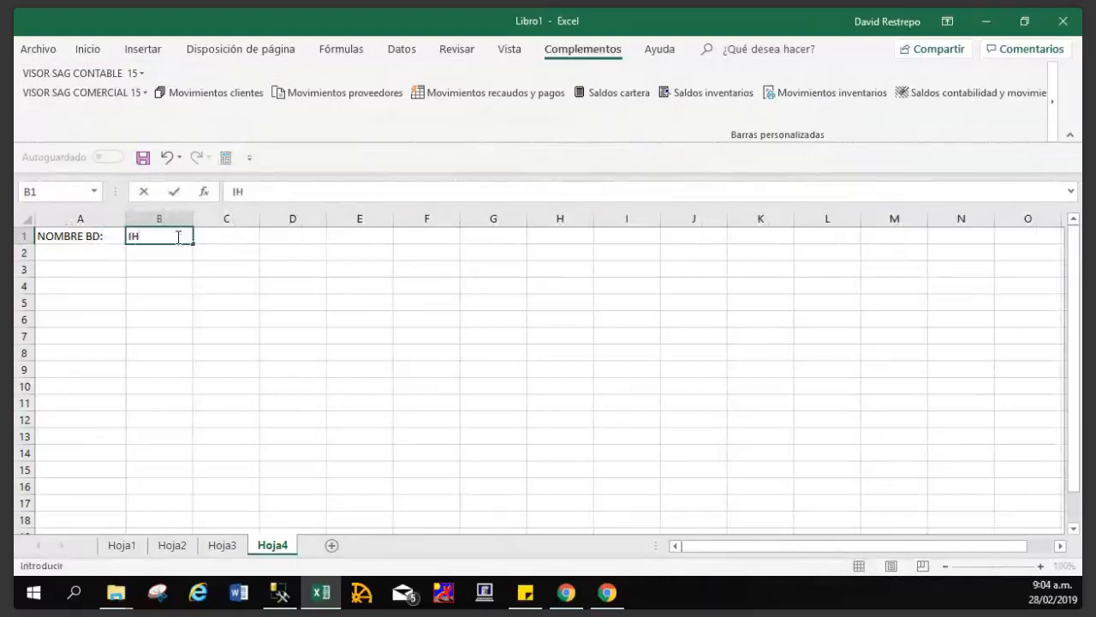
{"action": "key", "text": "BackSpace"}
{"action": "key", "text": "BackSpace"}
{"action": "key", "text": "BackSpace"}
{"action": "type", "text": "IMHOTEP"}
{"action": "key", "text": "Return"}
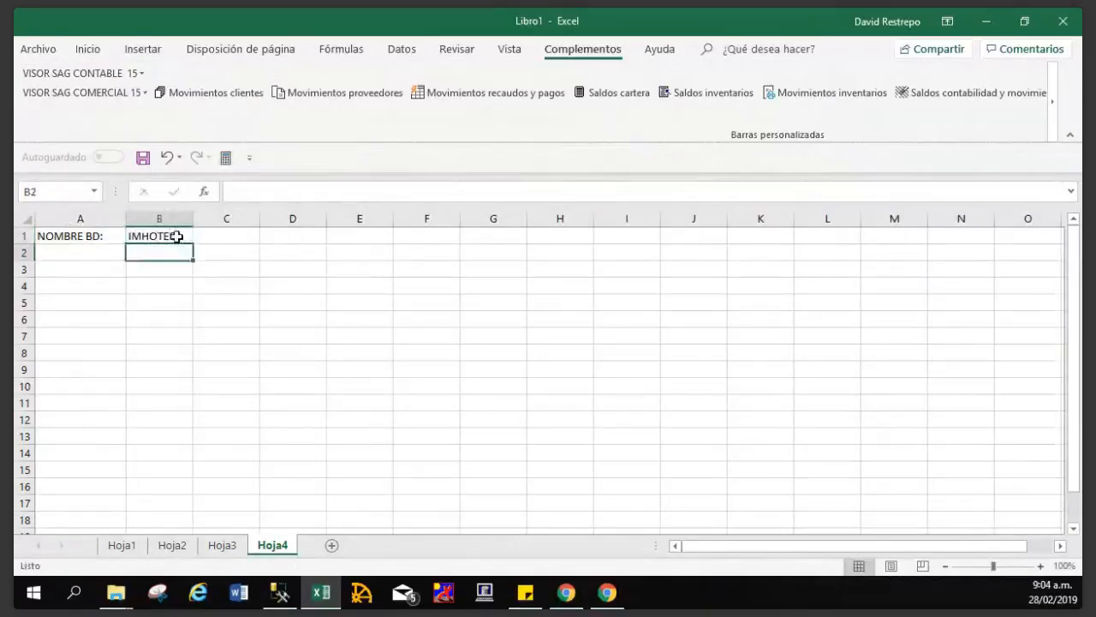
{"action": "key", "text": "Left"}
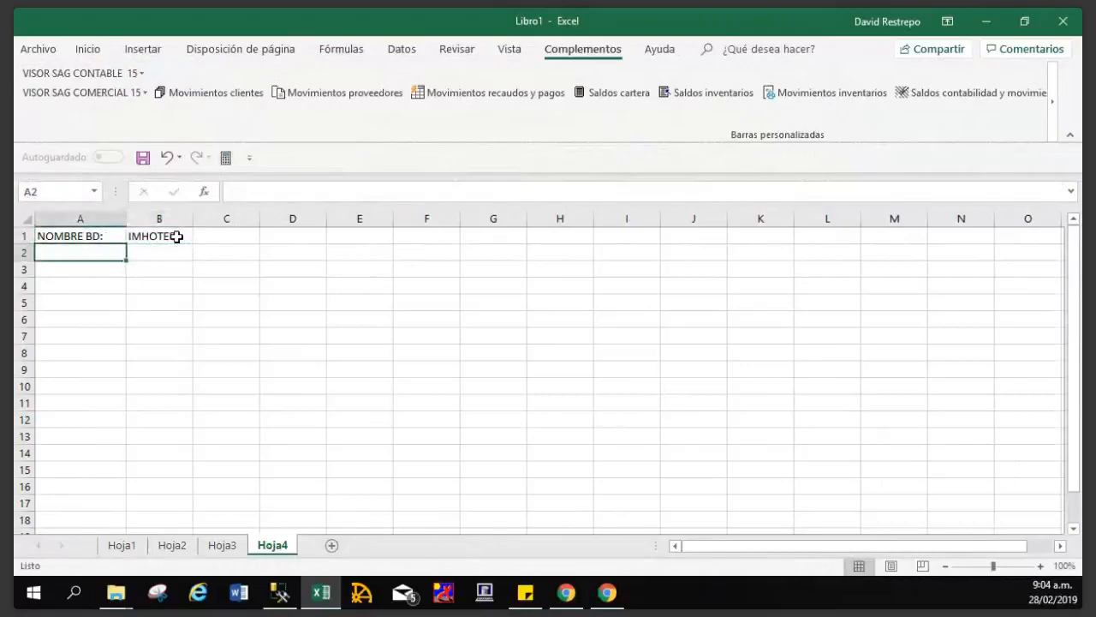
Enter the label PERIODO: in cell A2 and the period 201812 in cell B2.
{"action": "type", "text": "PE"}
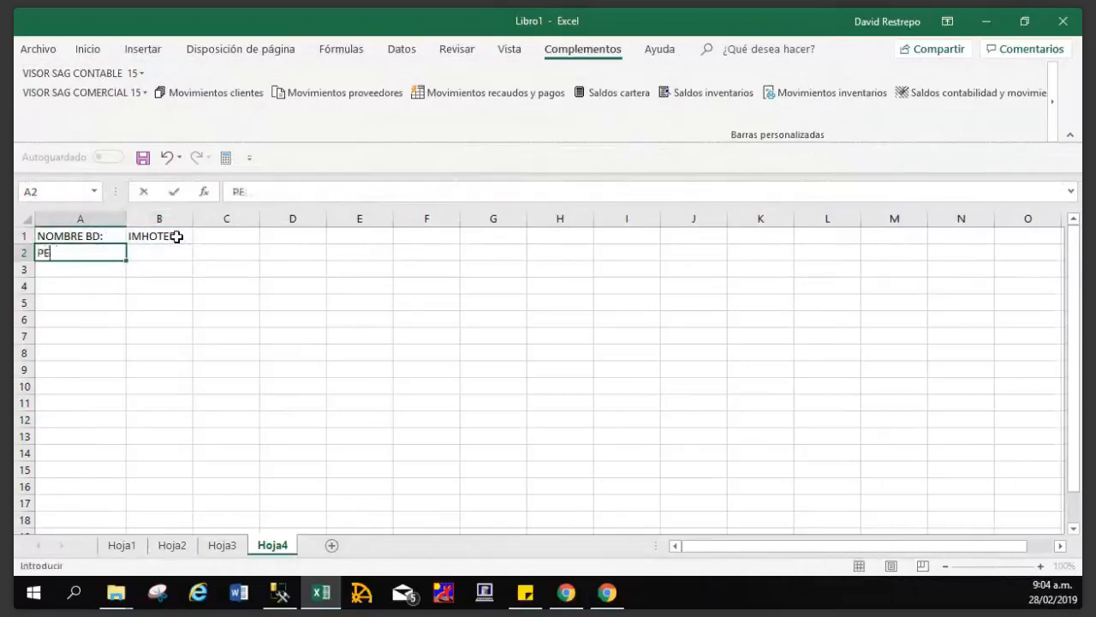
{"action": "type", "text": "RIODO:"}
{"action": "key", "text": "Return"}
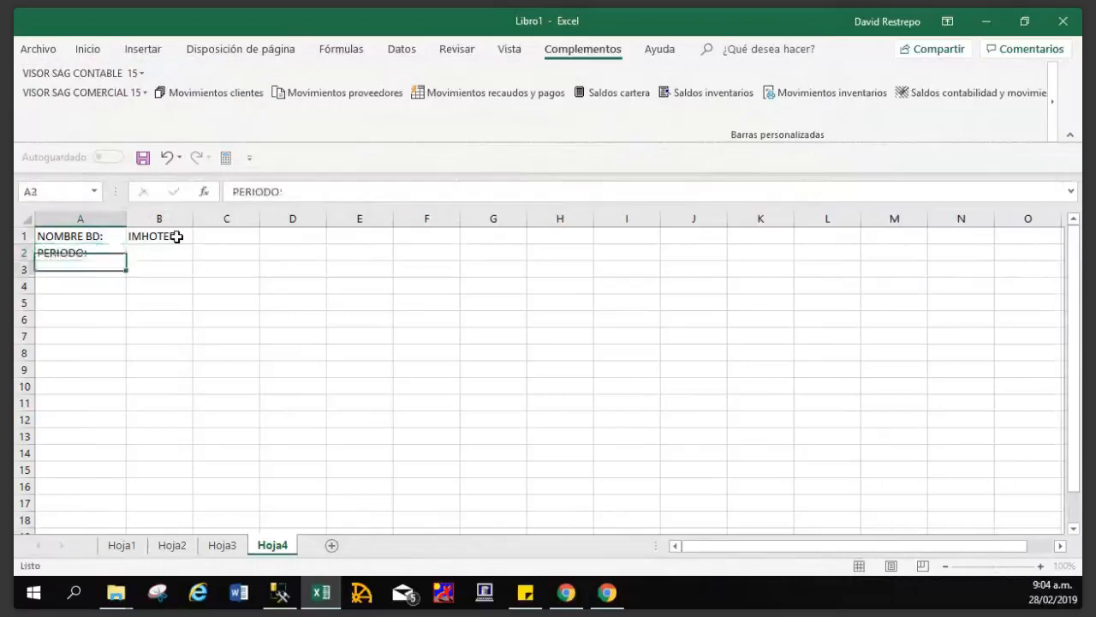
{"action": "key", "text": "Up"}
{"action": "key", "text": "Right"}
{"action": "type", "text": "201"}
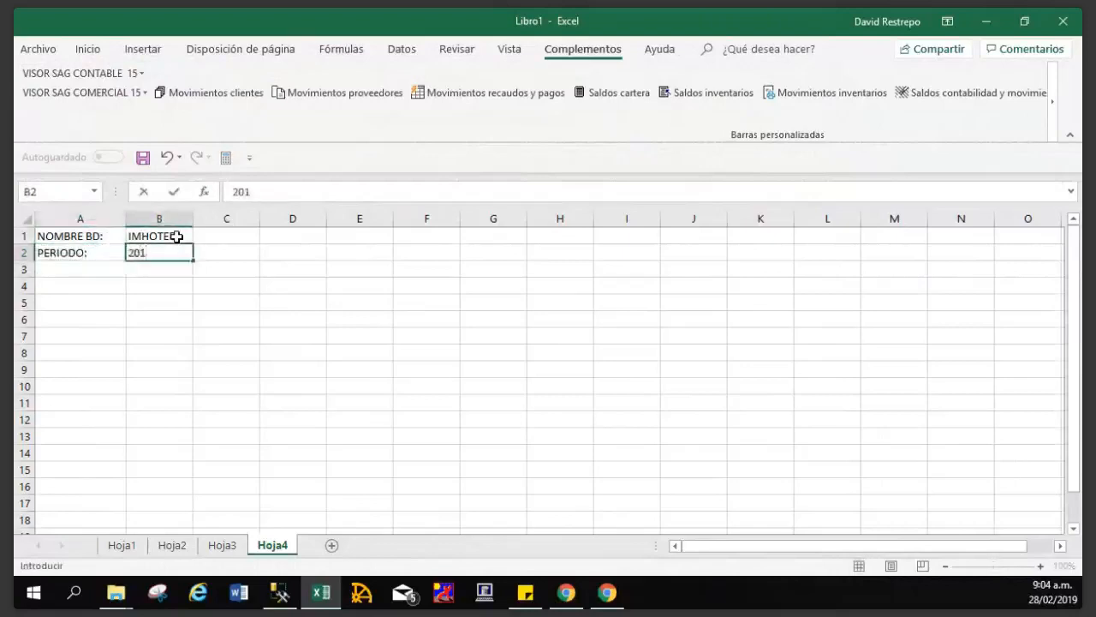
{"action": "type", "text": "812"}
{"action": "key", "text": "Return"}
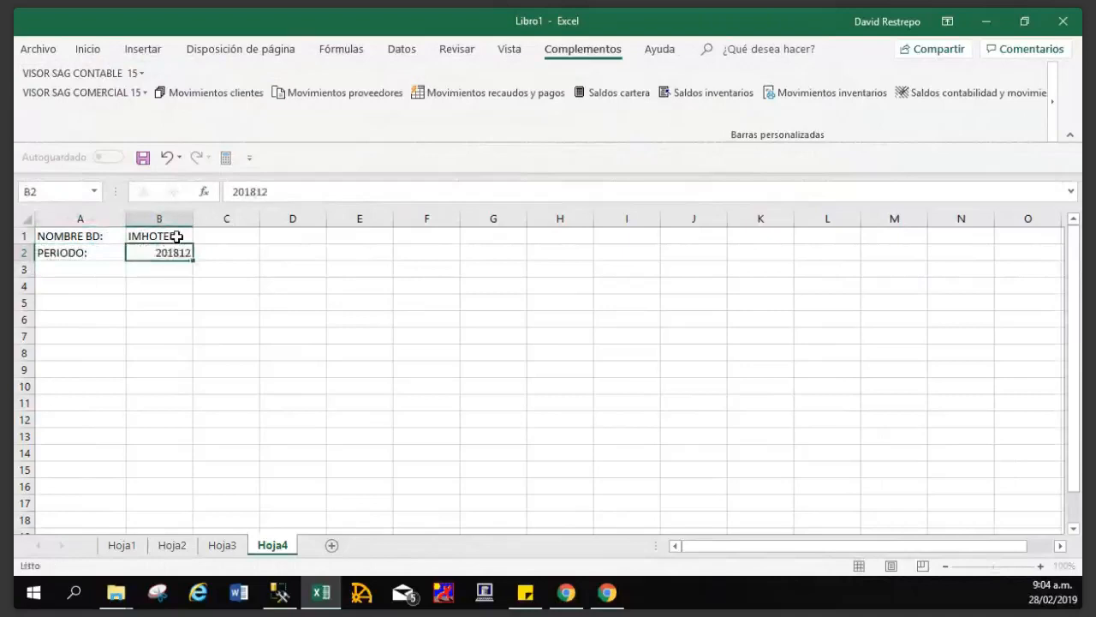
Enter the heading CUENTAS in cell A5.
{"action": "key", "text": "Down"}
{"action": "key", "text": "Down"}
{"action": "key", "text": "Down"}
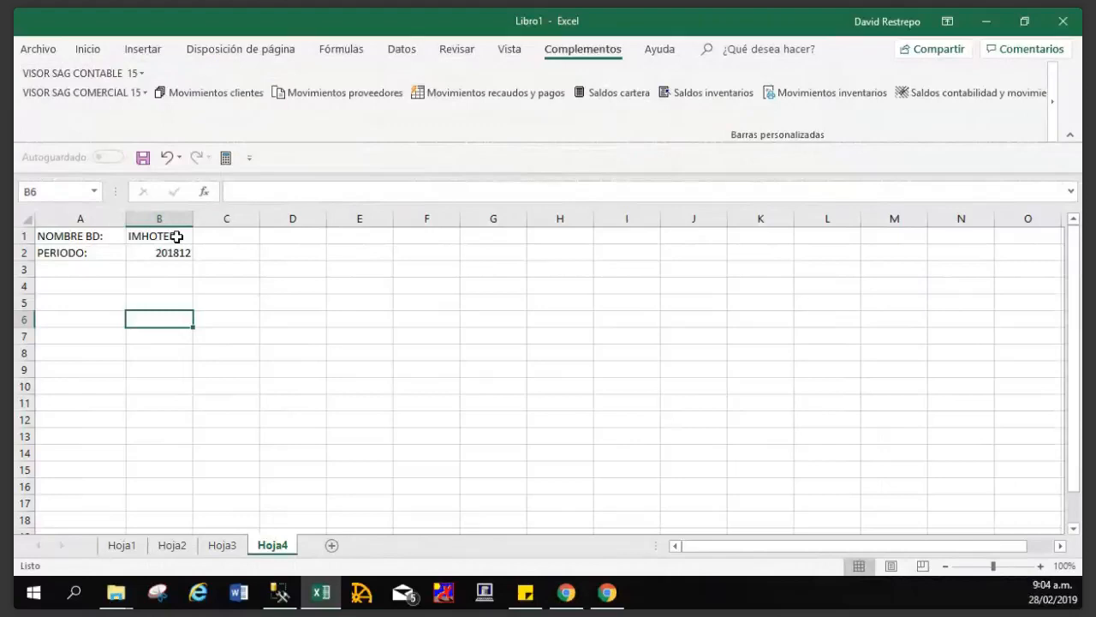
{"action": "key", "text": "Up"}
{"action": "key", "text": "Left"}
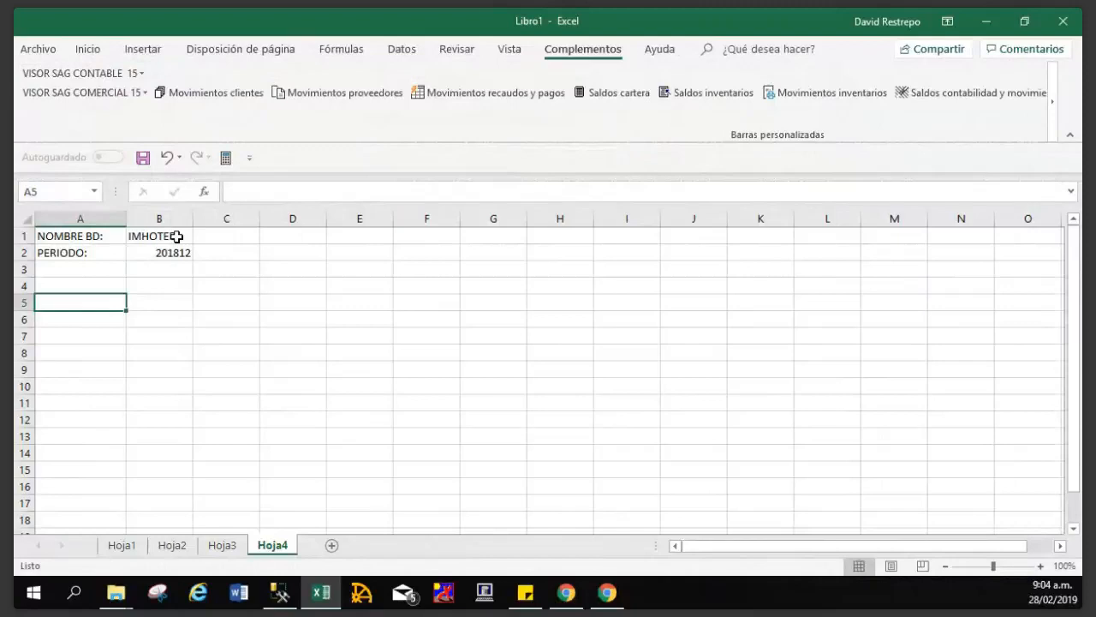
{"action": "type", "text": "CUENTA"}
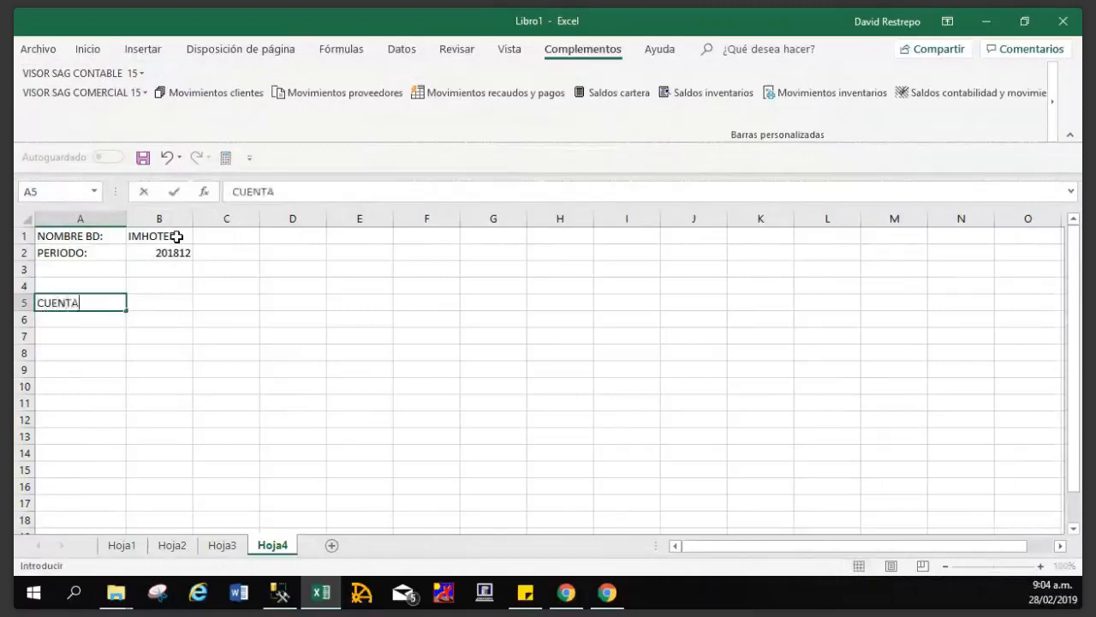
{"action": "type", "text": "S"}
{"action": "key", "text": "Return"}
{"action": "key", "text": "Up"}
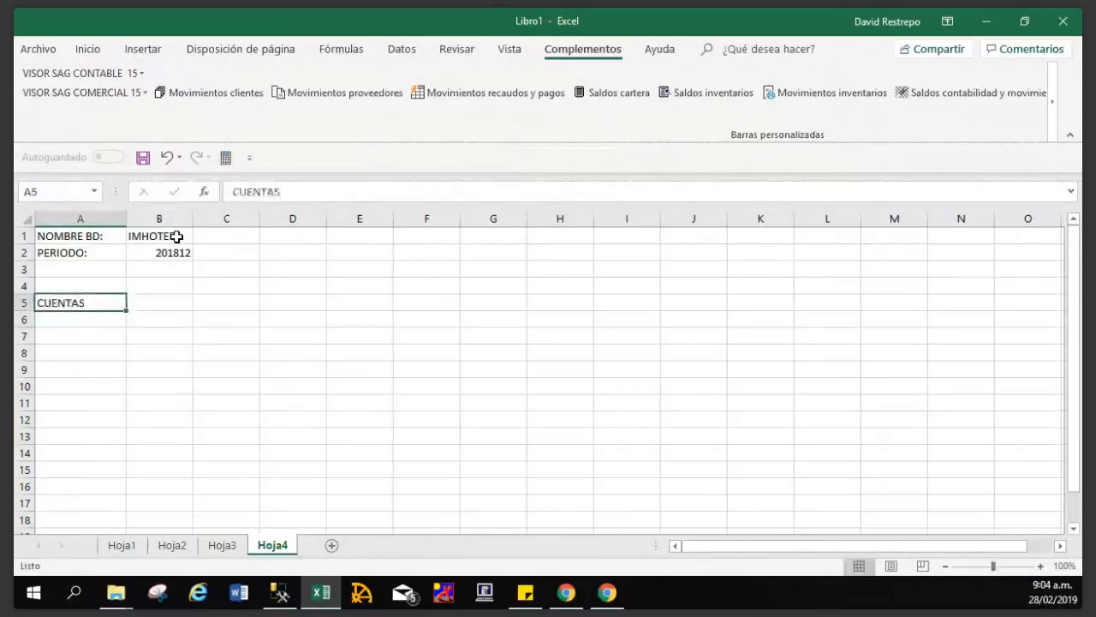
Set the heading in cell A5 to COD CUENTA.
{"action": "key", "text": "Return"}
{"action": "key", "text": "Up"}
{"action": "type", "text": "COD CUETNA"}
{"action": "key", "text": "BackSpace"}
{"action": "key", "text": "BackSpace"}
{"action": "key", "text": "BackSpace"}
{"action": "type", "text": "M"}
{"action": "key", "text": "BackSpace"}
{"action": "type", "text": "NTAS"}
{"action": "key", "text": "BackSpace"}
{"action": "key", "text": "BackSpace"}
{"action": "key", "text": "BackSpace"}
{"action": "key", "text": "BackSpace"}
{"action": "type", "text": "NTA"}
{"action": "key", "text": "Return"}
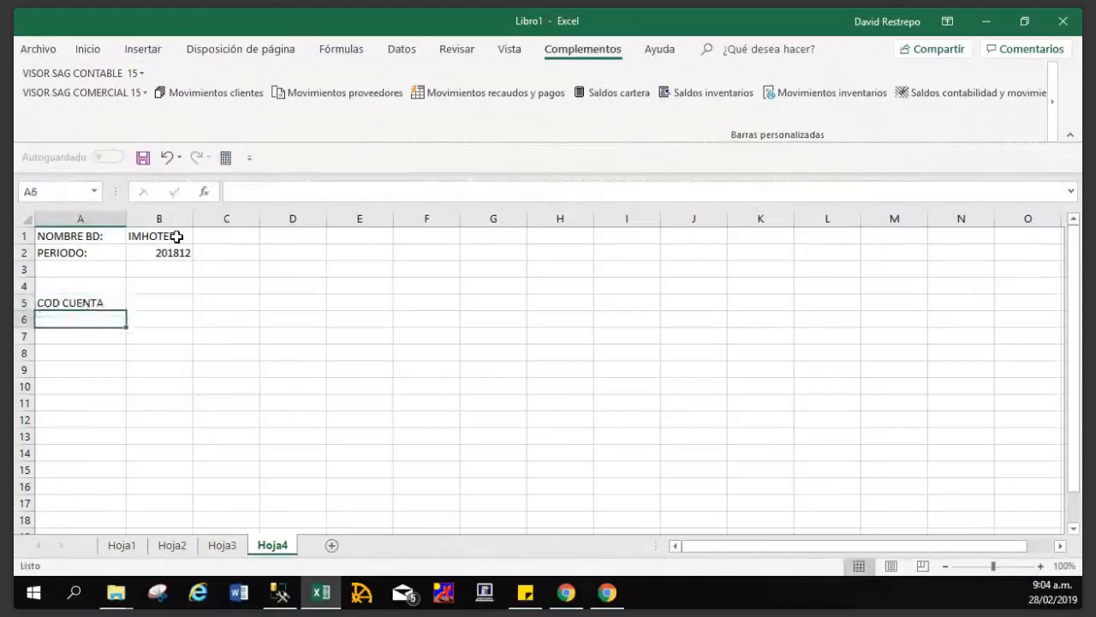
Enter the account codes 1305 and 2408 in cells A6 and A7 under COD CUENTA.
{"action": "type", "text": "1305"}
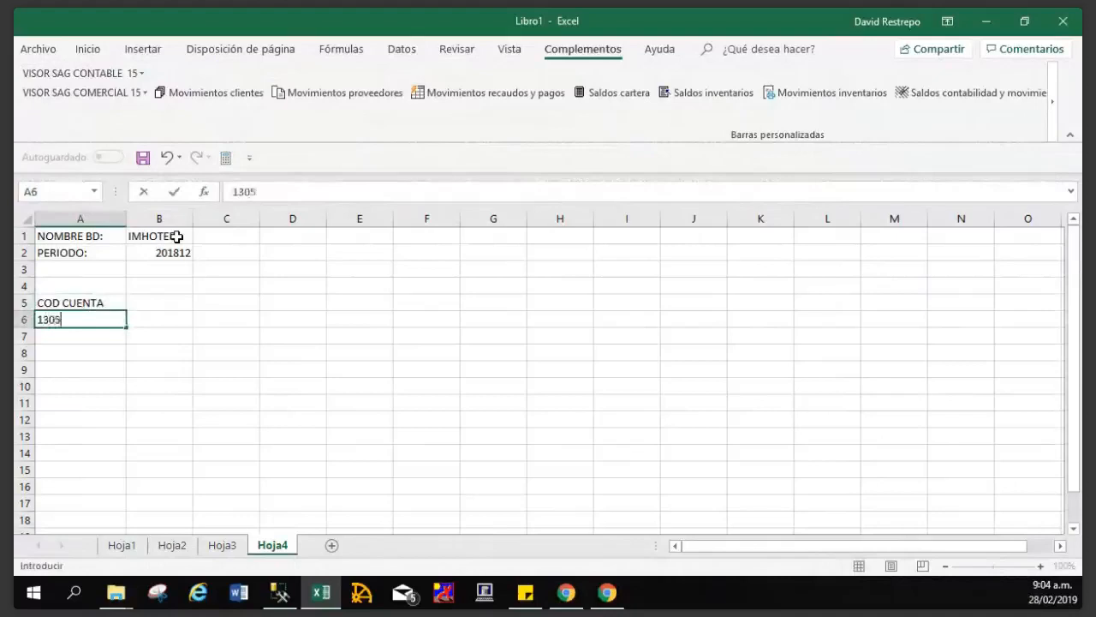
{"action": "key", "text": "Return"}
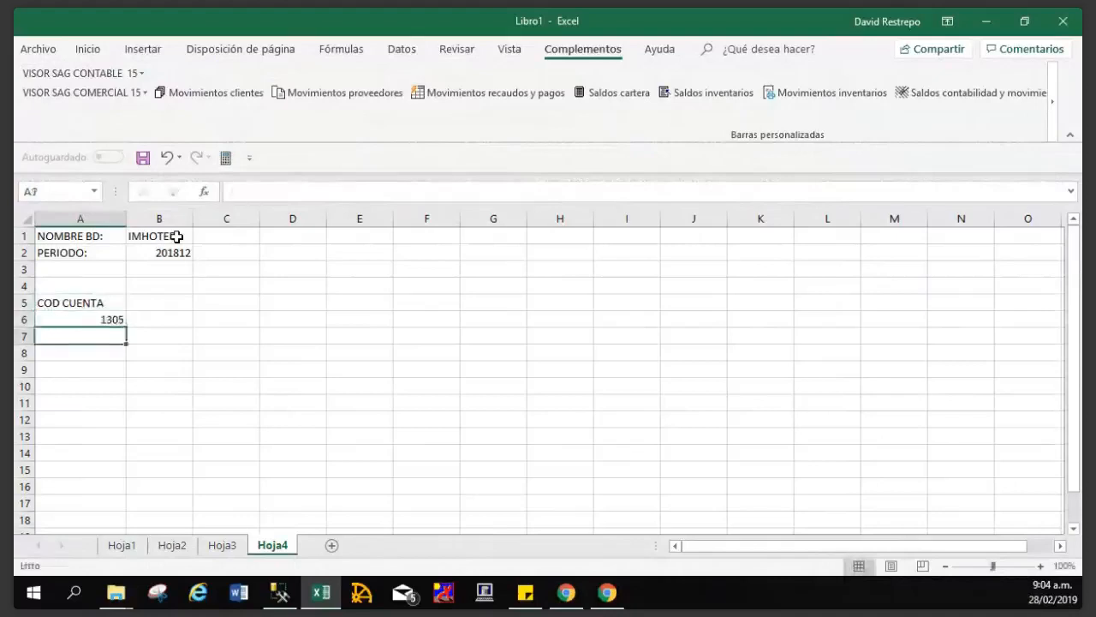
{"action": "type", "text": "12408"}
{"action": "key", "text": "BackSpace"}
{"action": "key", "text": "BackSpace"}
{"action": "key", "text": "BackSpace"}
{"action": "key", "text": "BackSpace"}
{"action": "key", "text": "BackSpace"}
{"action": "type", "text": "2408"}
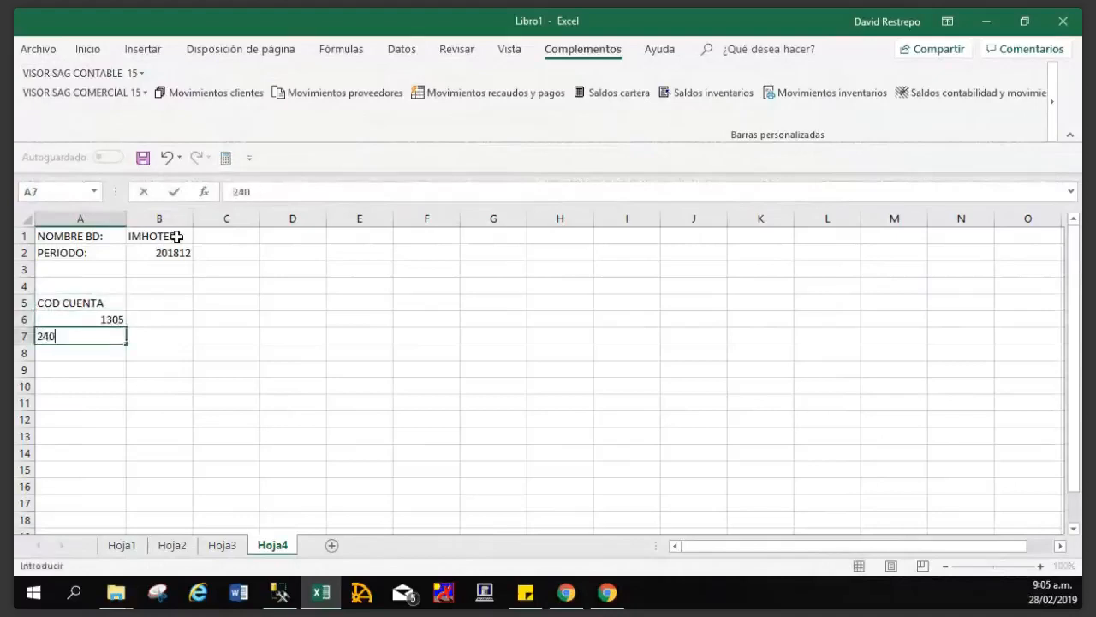
{"action": "key", "text": "Return"}
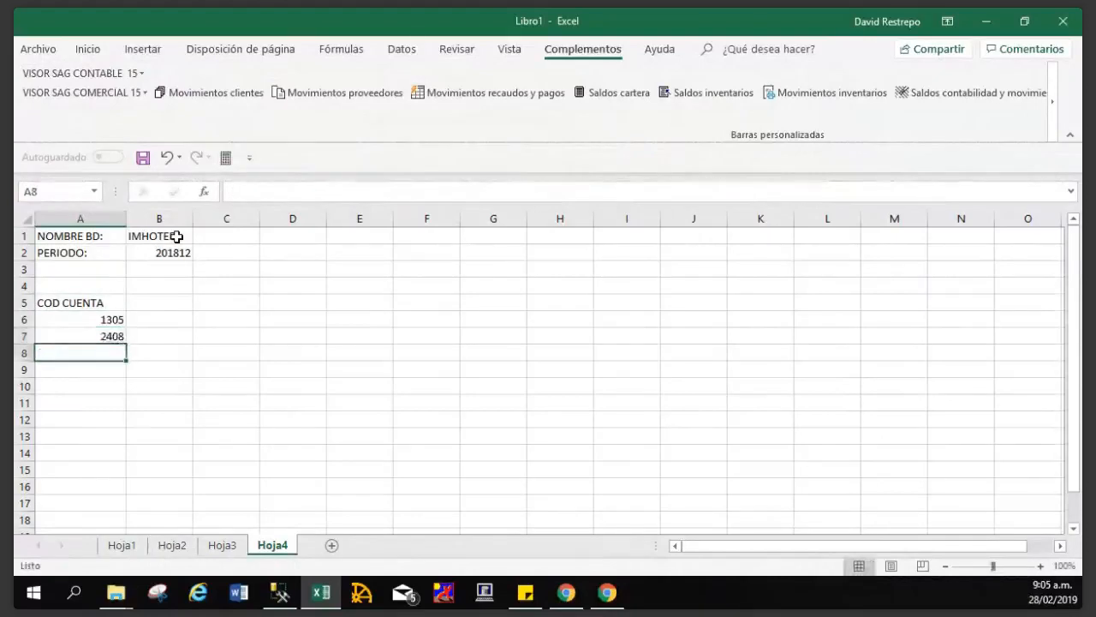
Continue the COD CUENTA list in cells A8 to A12 with 3105, 4130, 4135, 5105 and 6135.
{"action": "type", "text": "3105"}
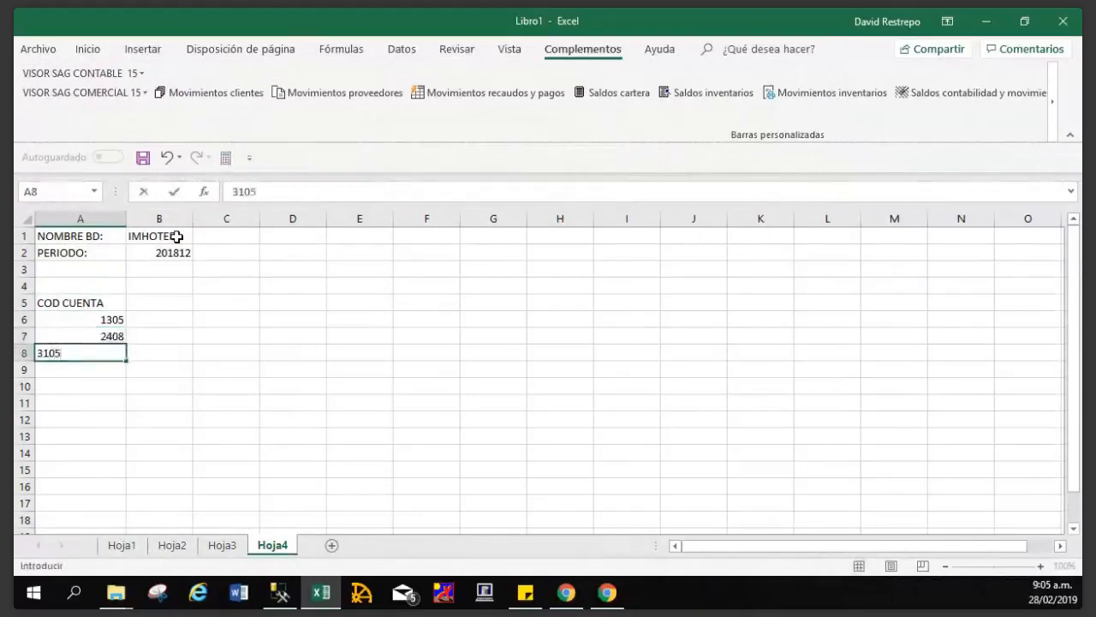
{"action": "key", "text": "Return"}
{"action": "type", "text": "4130"}
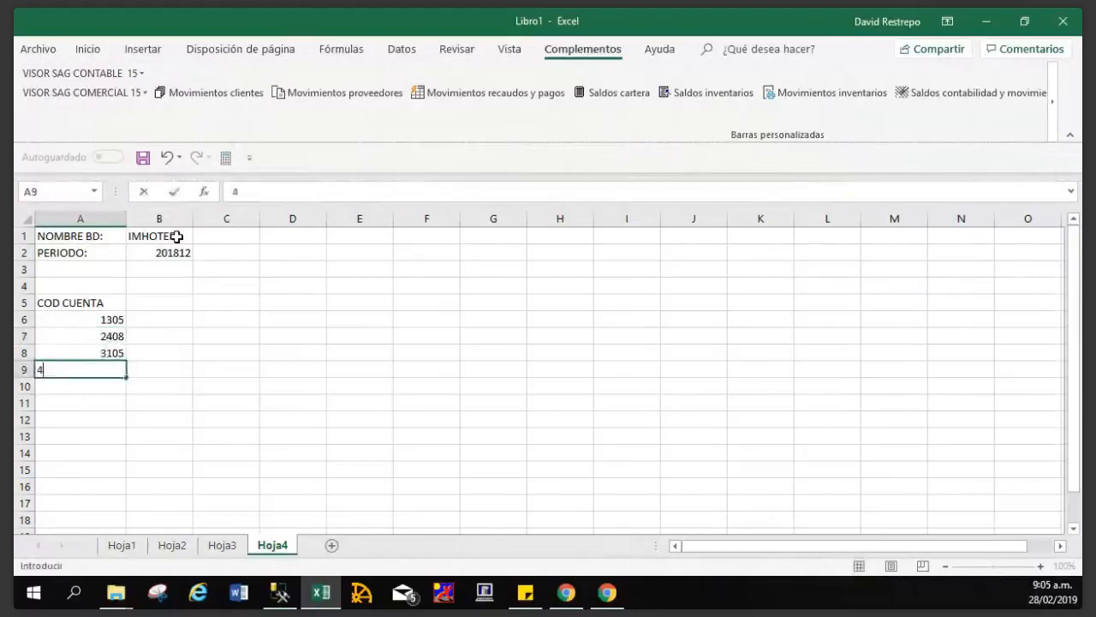
{"action": "key", "text": "Return"}
{"action": "type", "text": "4135"}
{"action": "key", "text": "Return"}
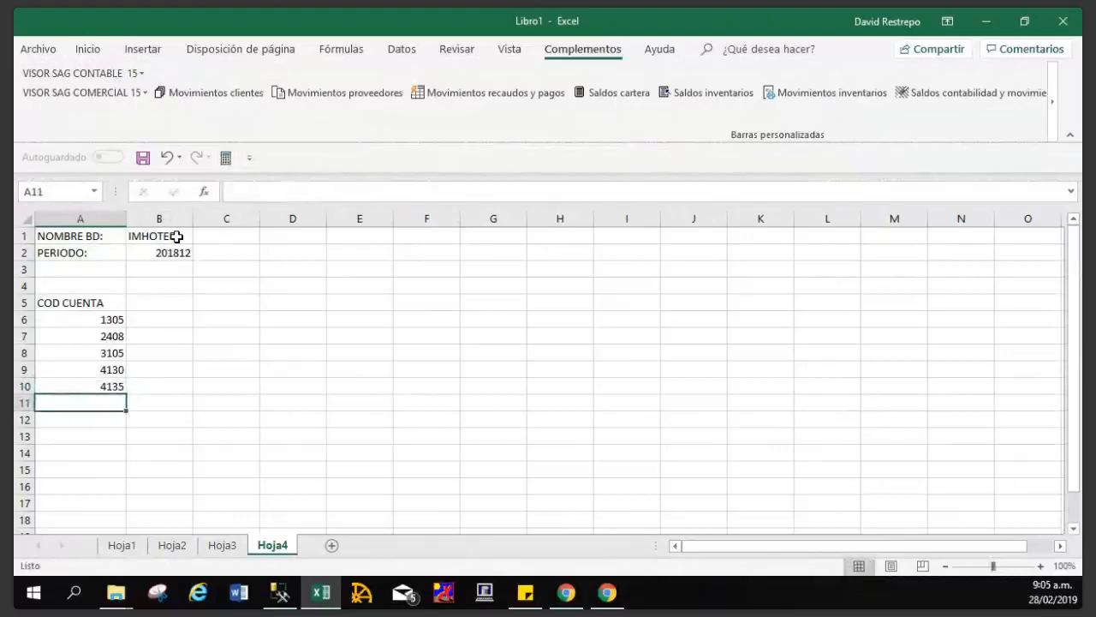
{"action": "type", "text": "5105"}
{"action": "key", "text": "Return"}
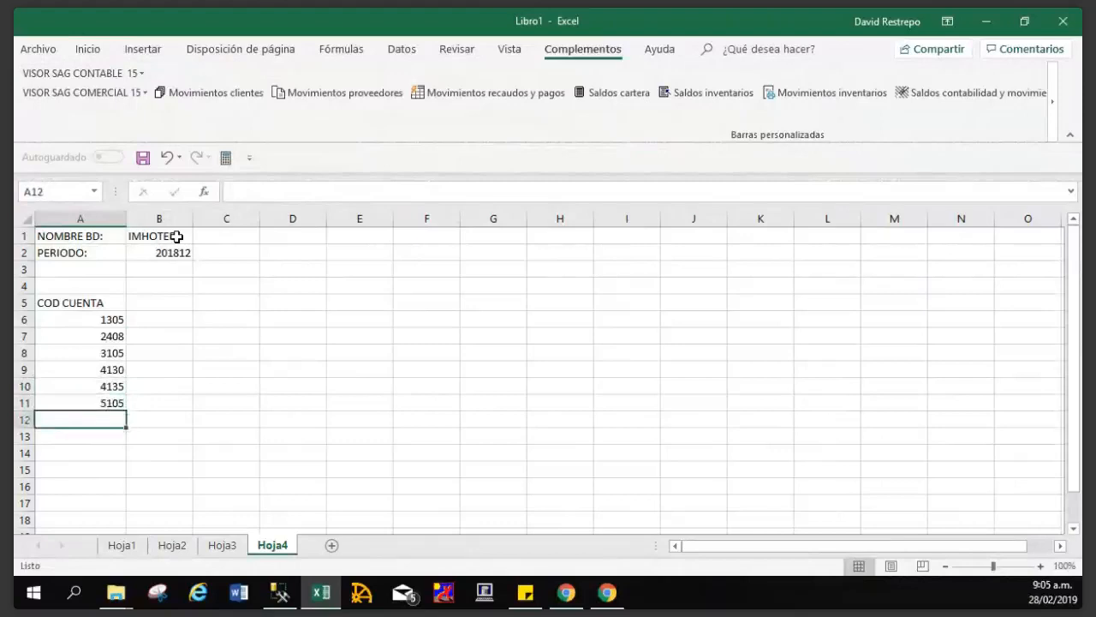
{"action": "type", "text": "6135"}
{"action": "key", "text": "Return"}
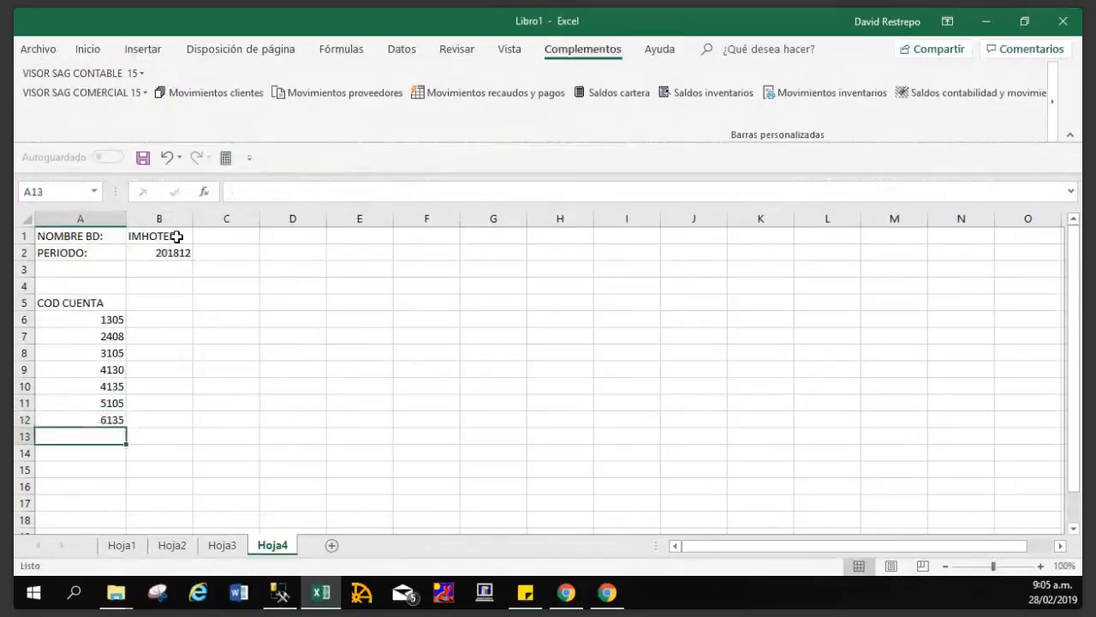
Enter the heading SALDO in cell B5 beside COD CUENTA.
{"action": "left_click", "coordinate": [159, 332]}
{"action": "left_click", "coordinate": [159, 317]}
{"action": "left_click", "coordinate": [167, 302]}
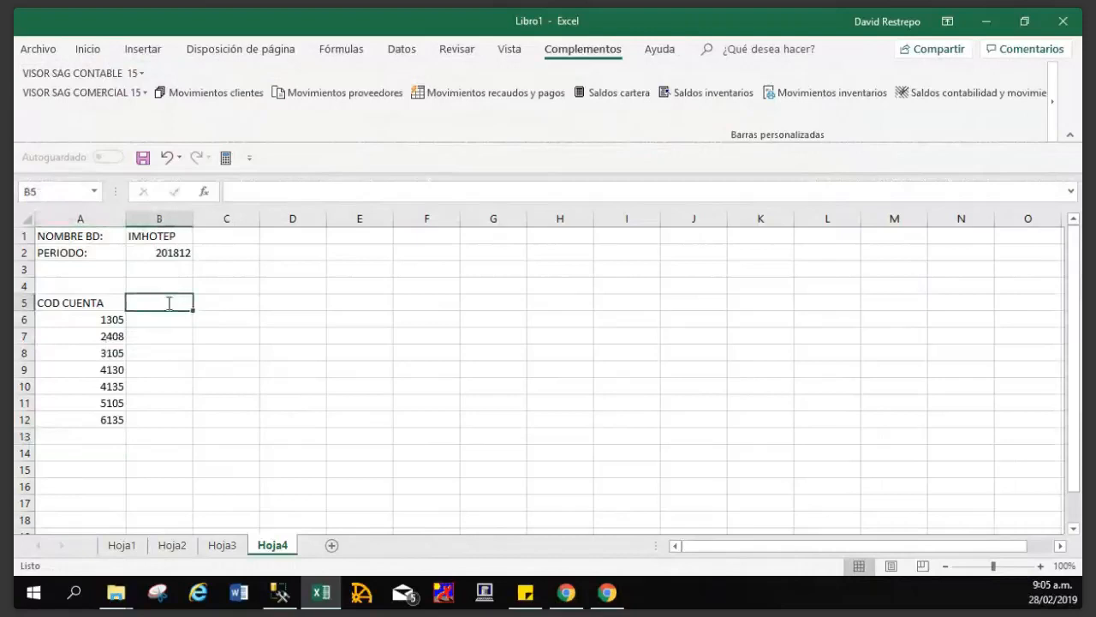
{"action": "type", "text": "SALDO"}
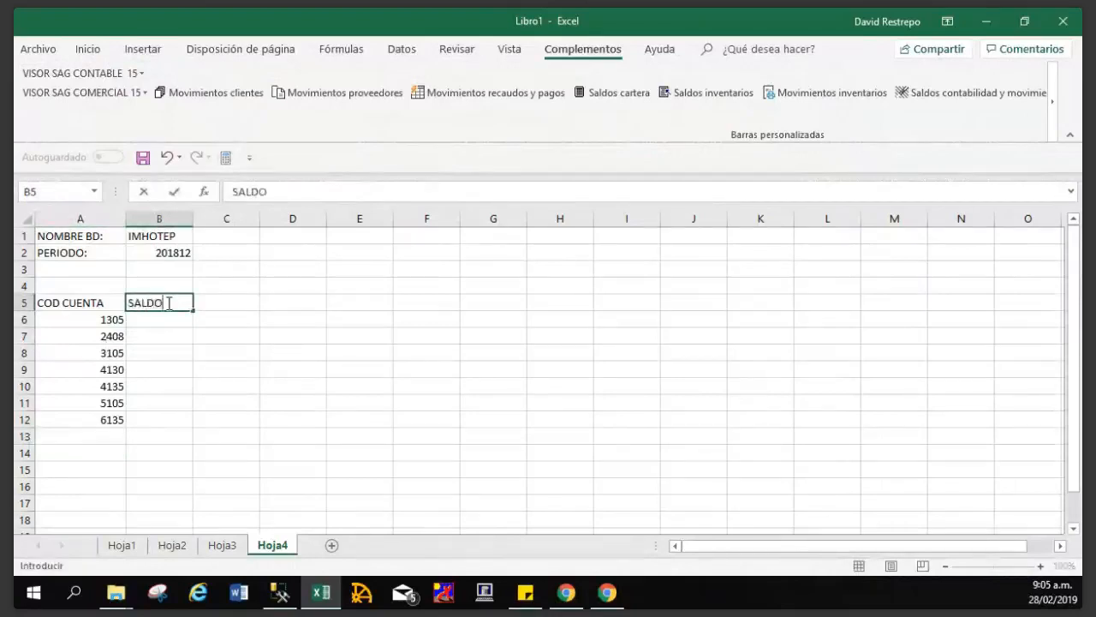
{"action": "key", "text": "Return"}
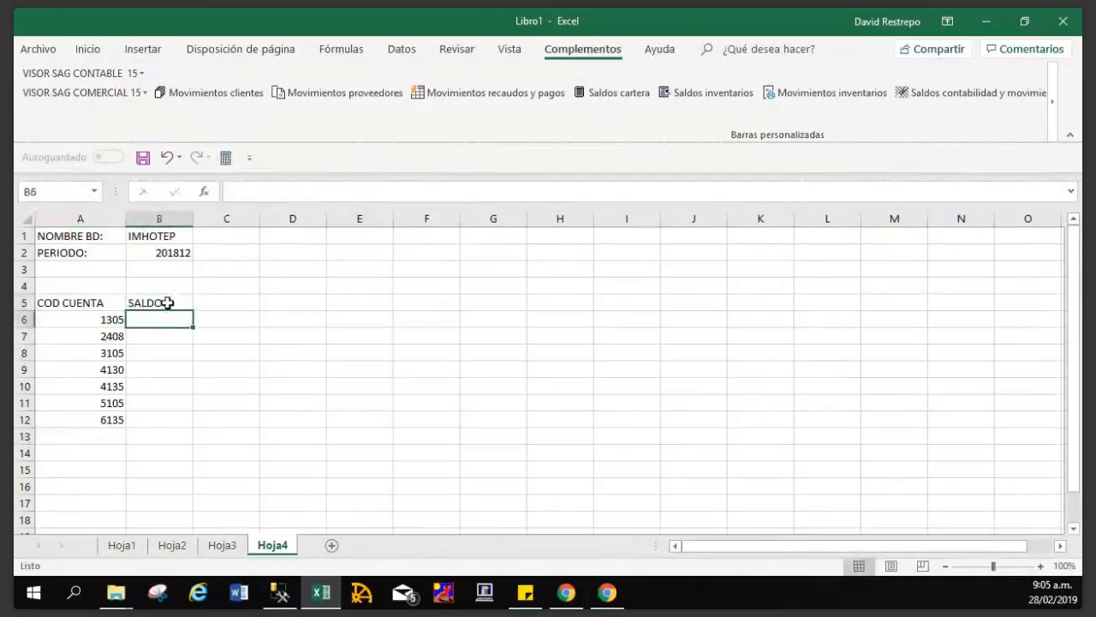
Make the headings COD CUENTA and SALDO in A5:B5 bold and center them.
{"action": "left_click_drag", "start_coordinate": [68, 302], "coordinate": [154, 299]}
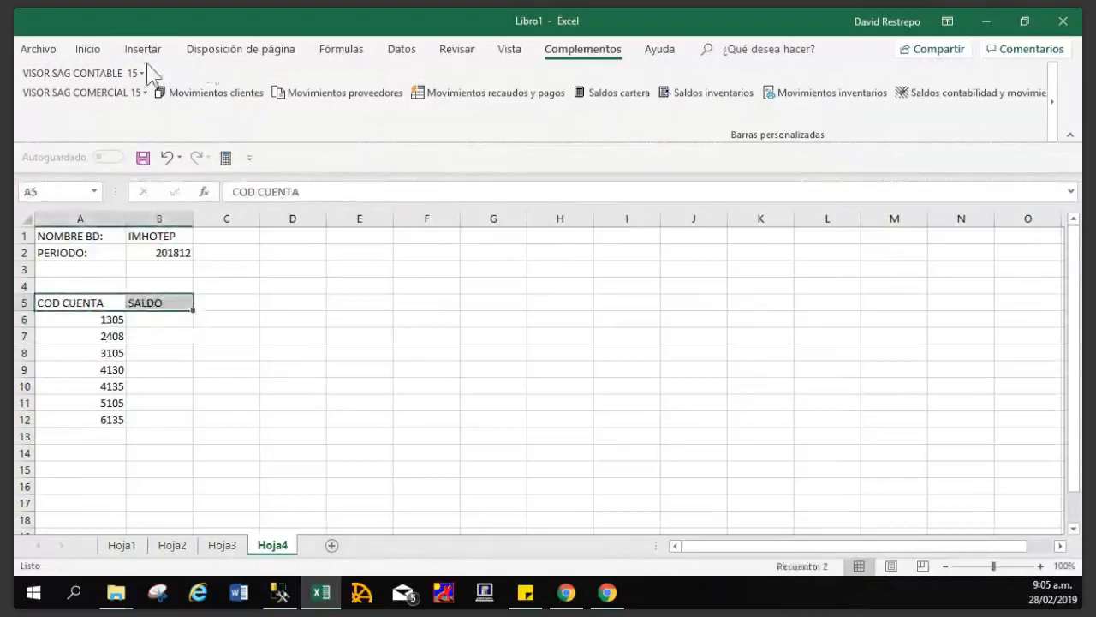
{"action": "left_click", "coordinate": [91, 51]}
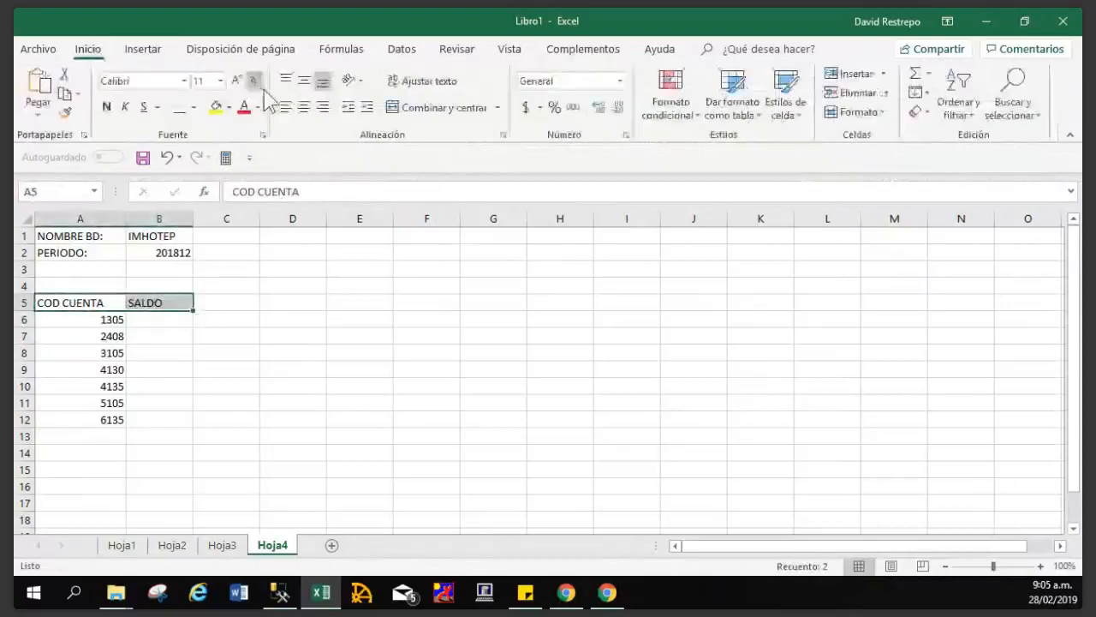
{"action": "left_click", "coordinate": [107, 109]}
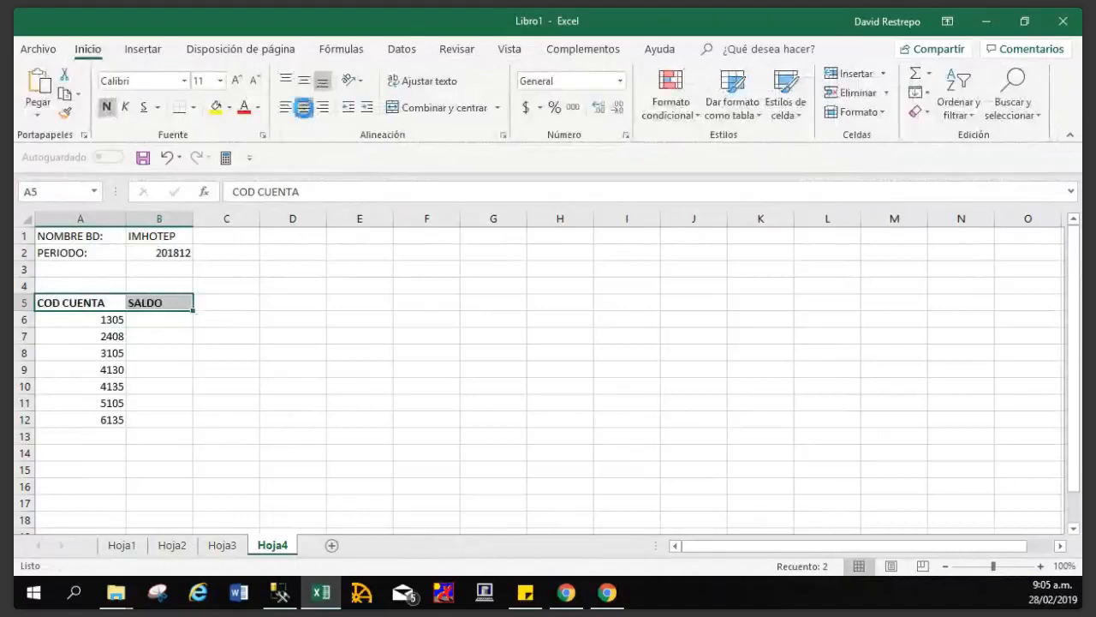
{"action": "left_click", "coordinate": [303, 107]}
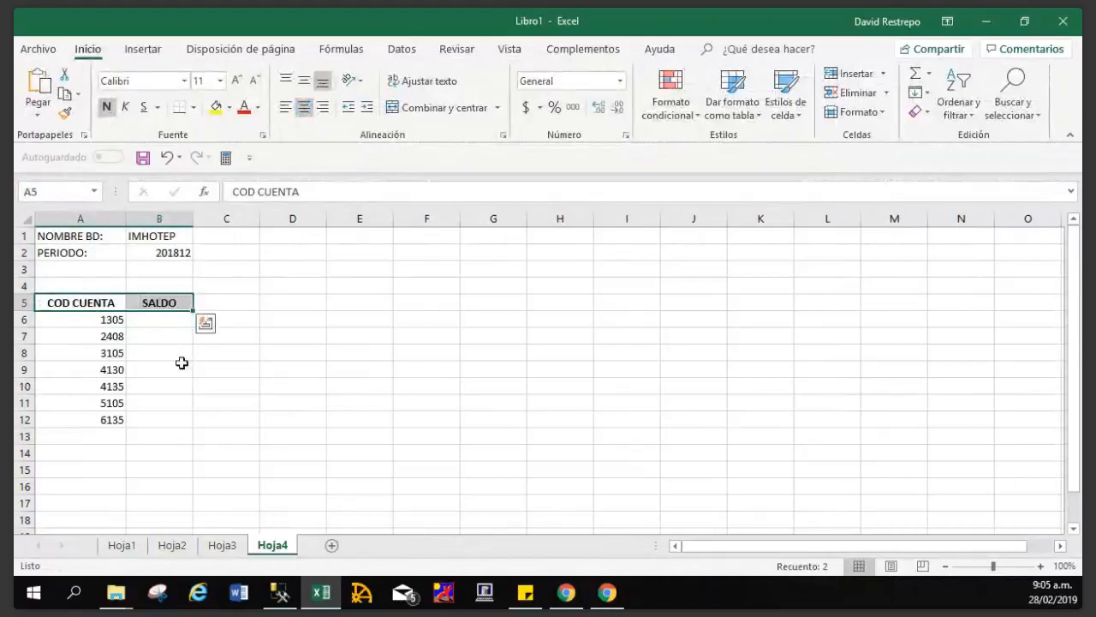
Insert a blank column between the COD CUENTA and SALDO columns.
{"action": "left_click", "coordinate": [147, 319]}
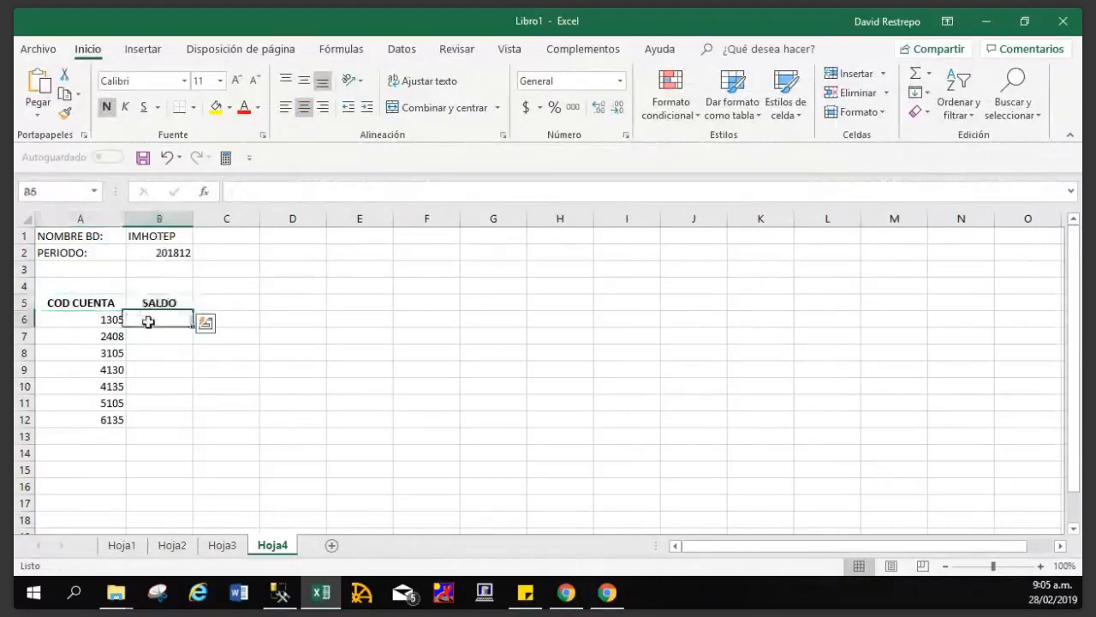
{"action": "left_click", "coordinate": [157, 219]}
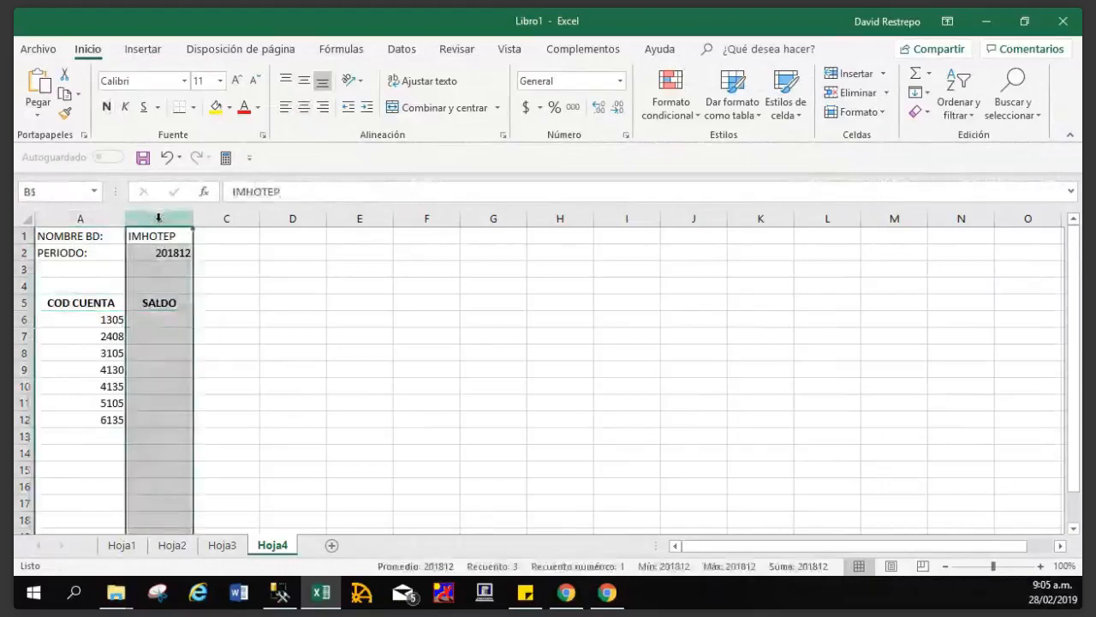
{"action": "right_click", "coordinate": [157, 219]}
{"action": "left_click", "coordinate": [214, 339]}
Enter the heading NOMBRE CUENTAS in cell B5 of the new column.
{"action": "left_click", "coordinate": [169, 305]}
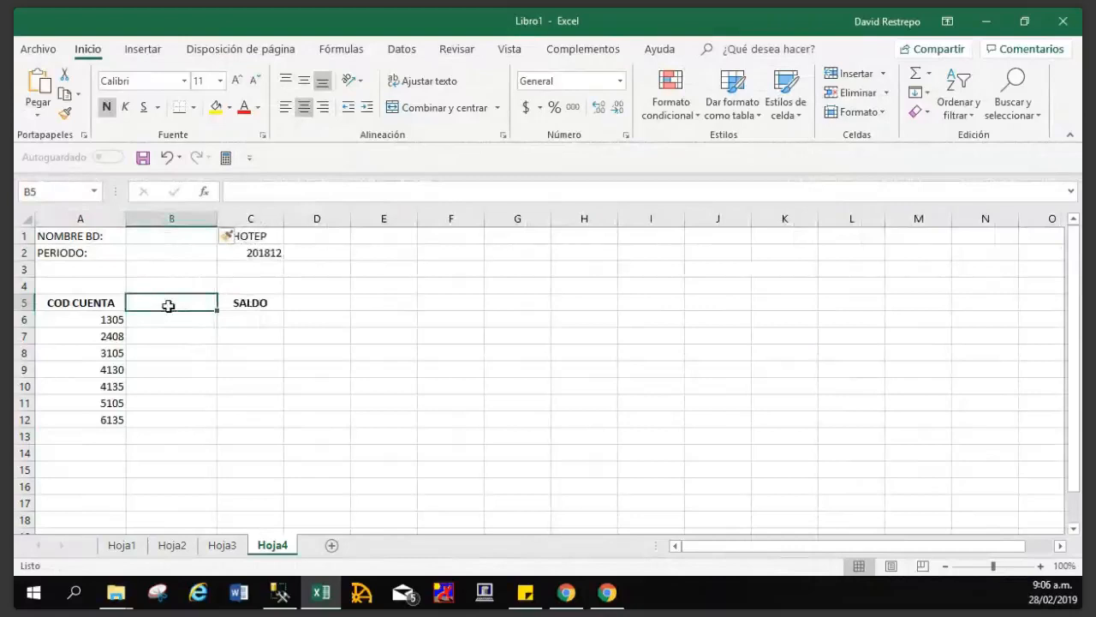
{"action": "type", "text": "NOMBRE CUENTS"}
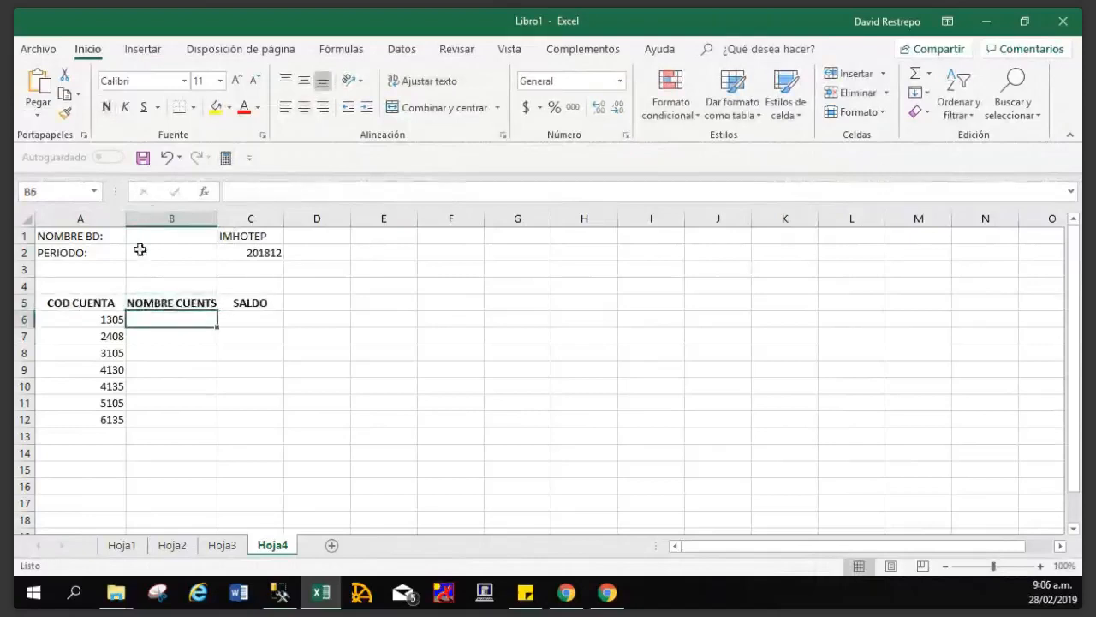
{"action": "left_click", "coordinate": [166, 301]}
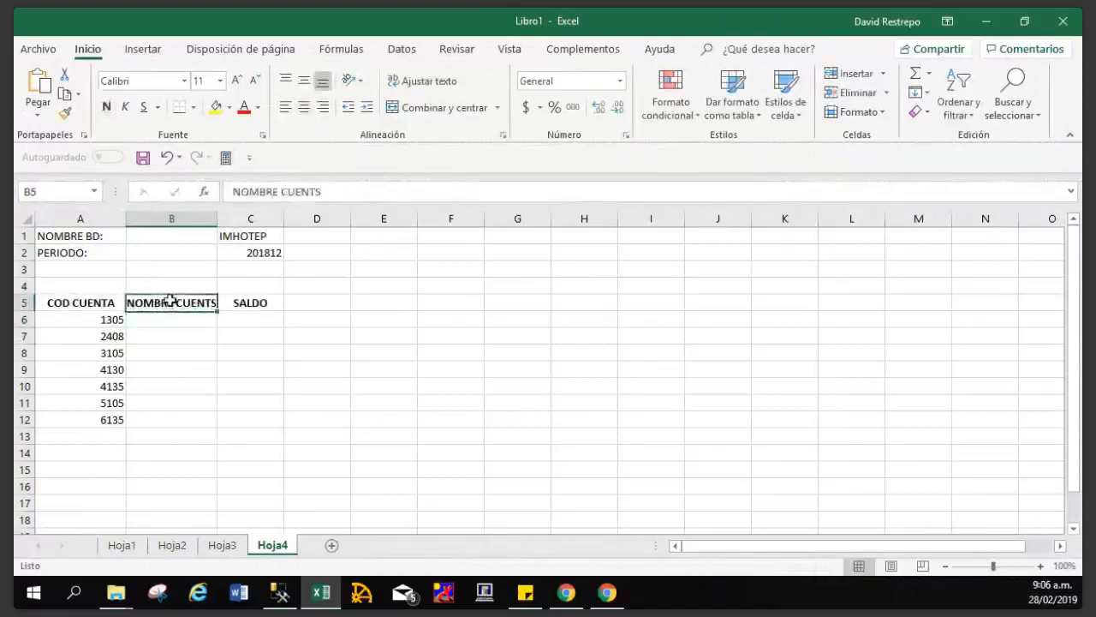
{"action": "left_click", "coordinate": [318, 192]}
{"action": "type", "text": "A"}
{"action": "key", "text": "Return"}
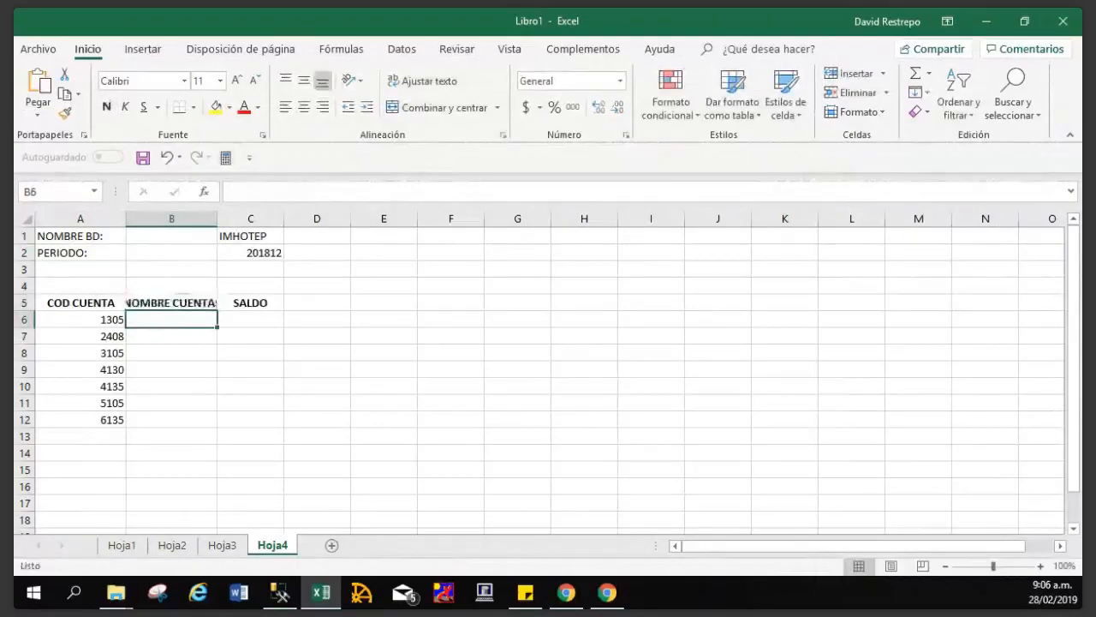
Move the database name IMHOTEP from cell C1 to B1, fit column B to its contents and widen column C.
{"action": "left_click", "coordinate": [262, 239]}
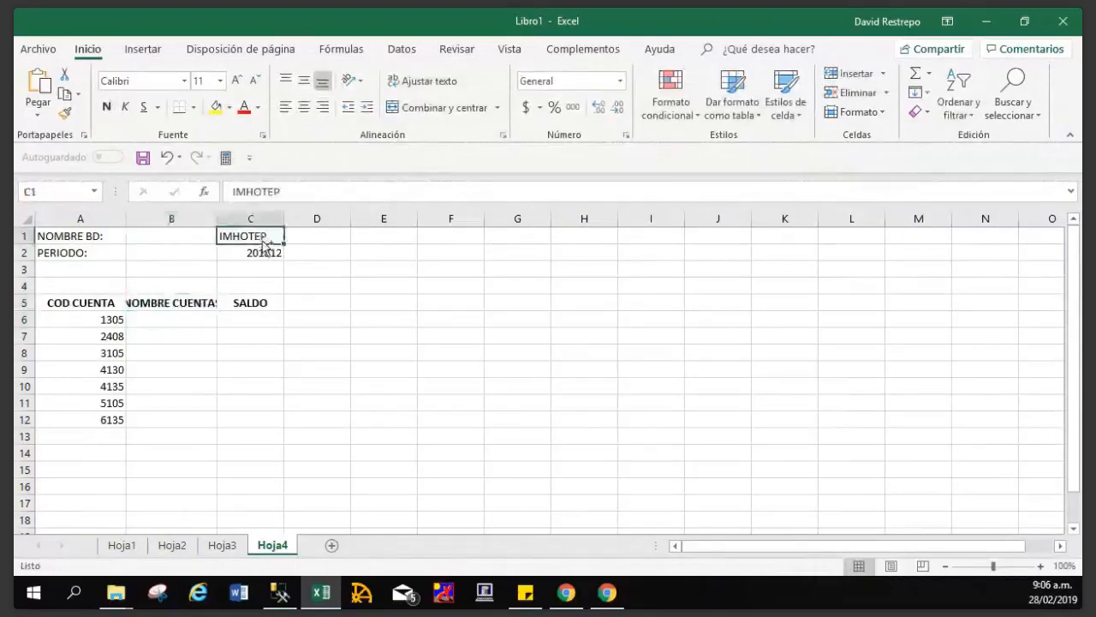
{"action": "key", "text": "ctrl+c"}
{"action": "left_click", "coordinate": [189, 234]}
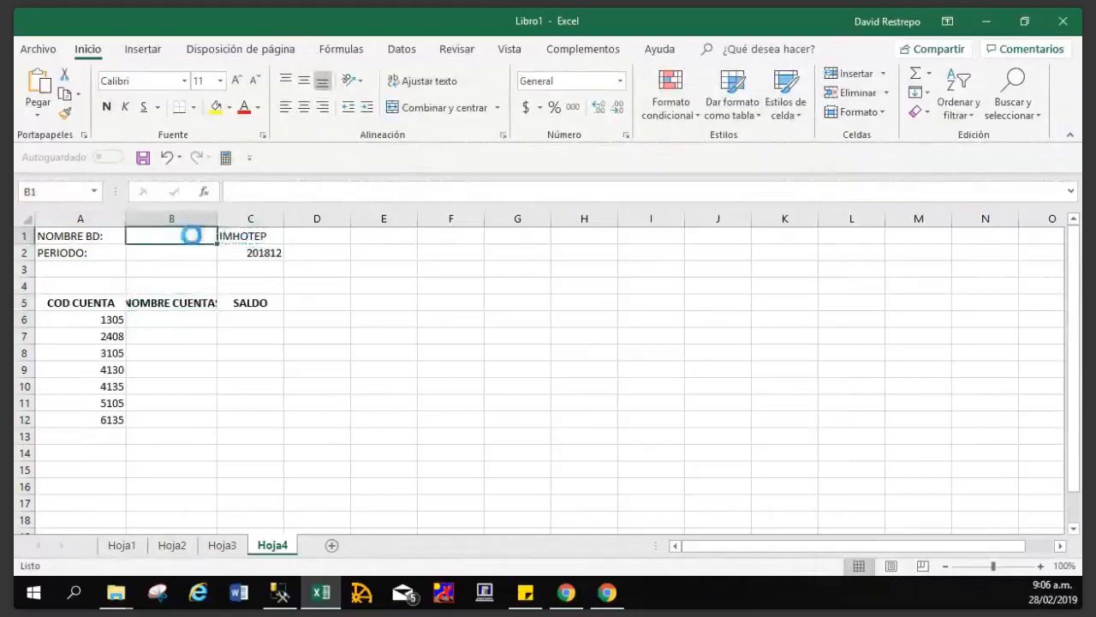
{"action": "key", "text": "Return"}
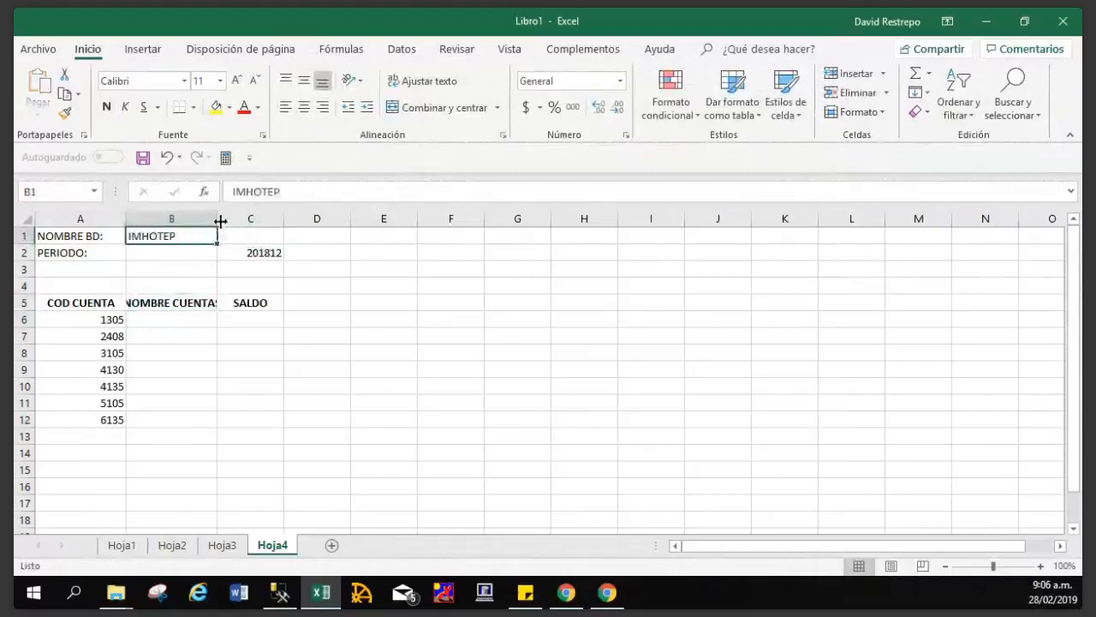
{"action": "double_click", "coordinate": [218, 219]}
{"action": "left_click_drag", "start_coordinate": [297, 218], "coordinate": [308, 217]}
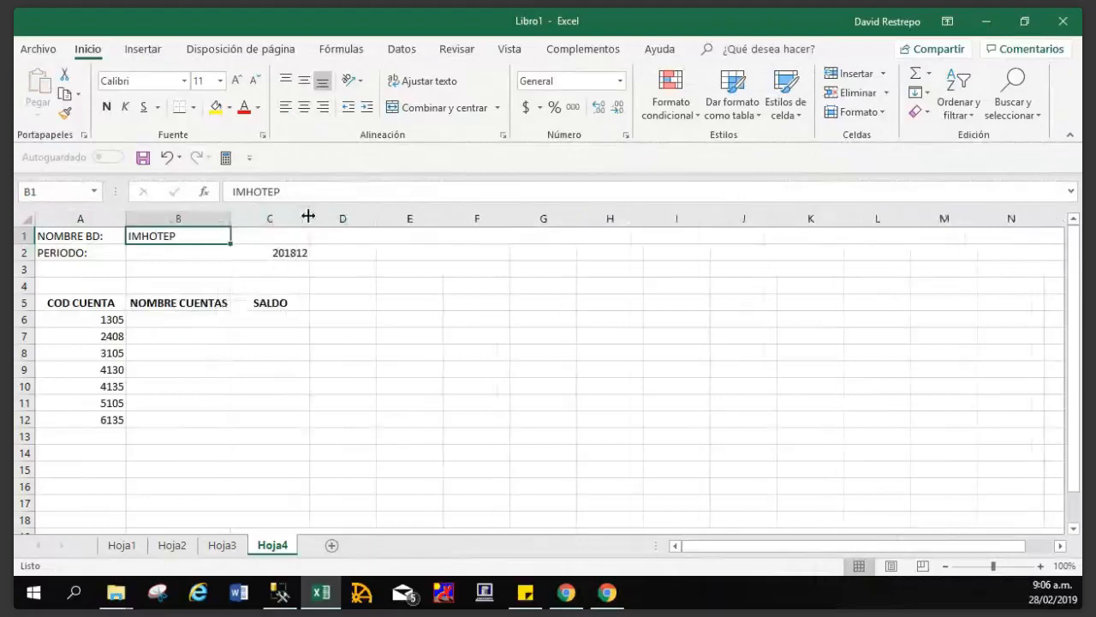
Change the heading in cell B5 to NOMBRE CUENTA.
{"action": "left_click", "coordinate": [147, 323]}
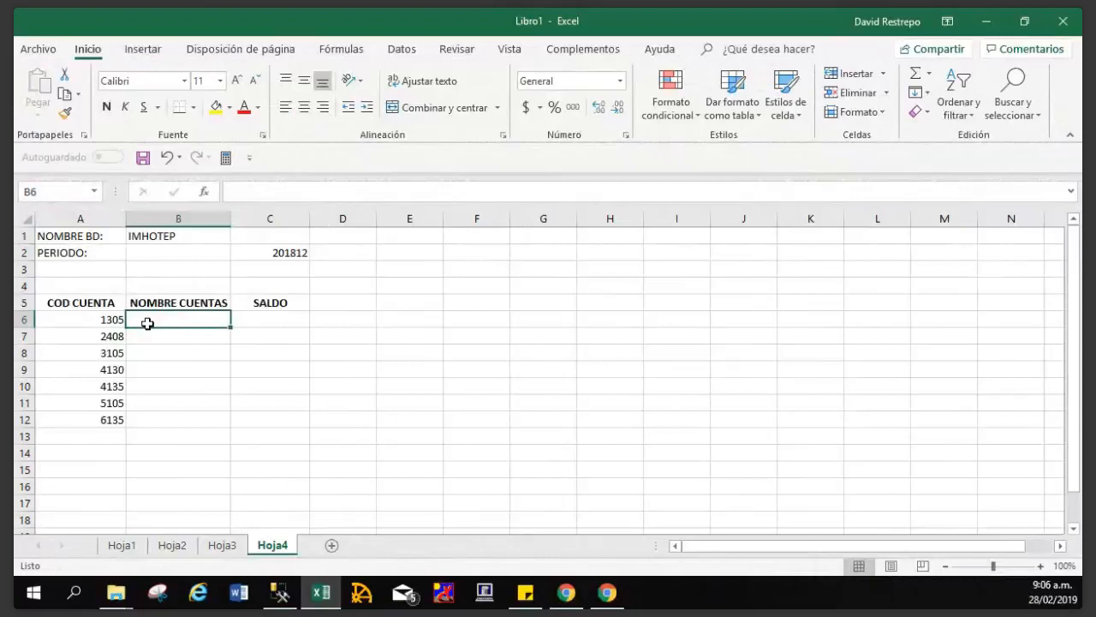
{"action": "left_click", "coordinate": [167, 301]}
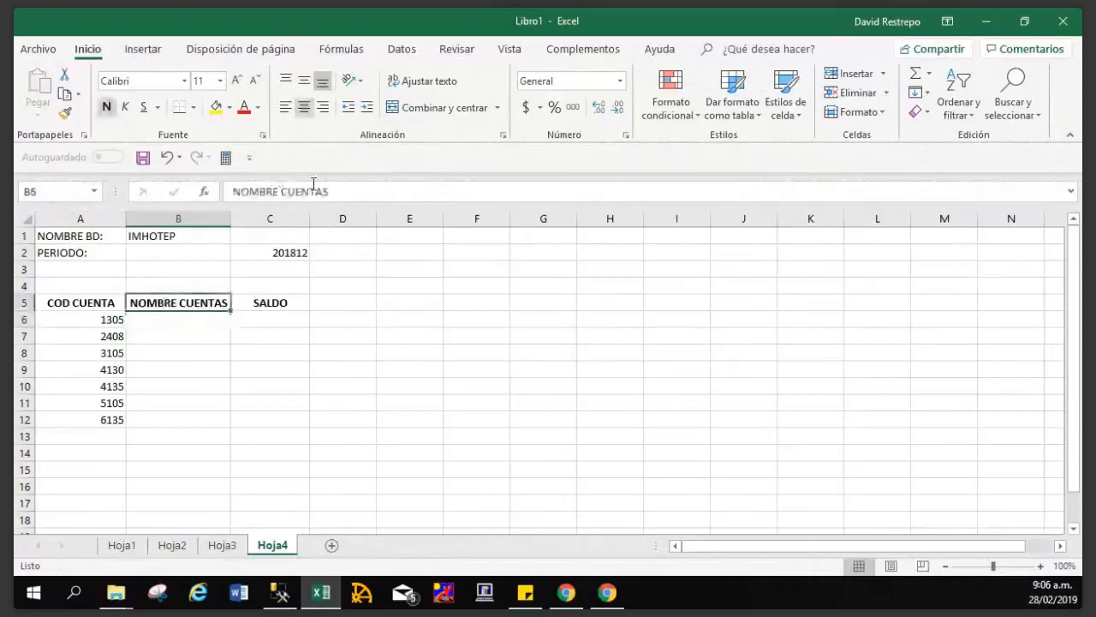
{"action": "left_click", "coordinate": [349, 198]}
{"action": "key", "text": "BackSpace"}
{"action": "key", "text": "Return"}
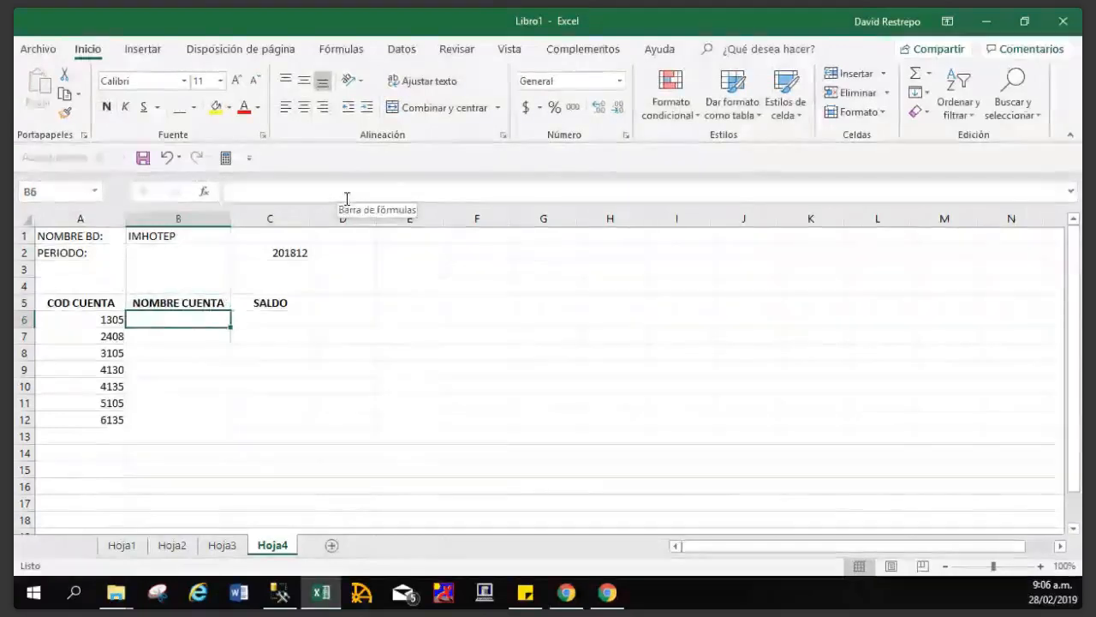
Insert the Visor Contable function for the account name (nombre_cuenta) in cell B6 and keep its arguments dialog clear of the data.
{"action": "left_click", "coordinate": [583, 53]}
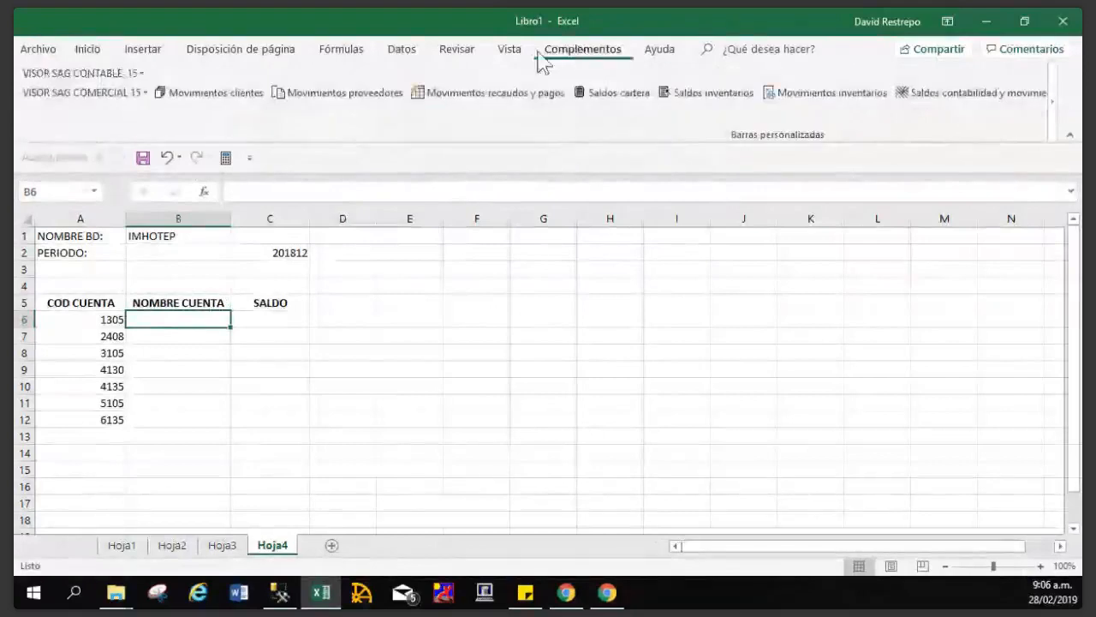
{"action": "left_click", "coordinate": [81, 73]}
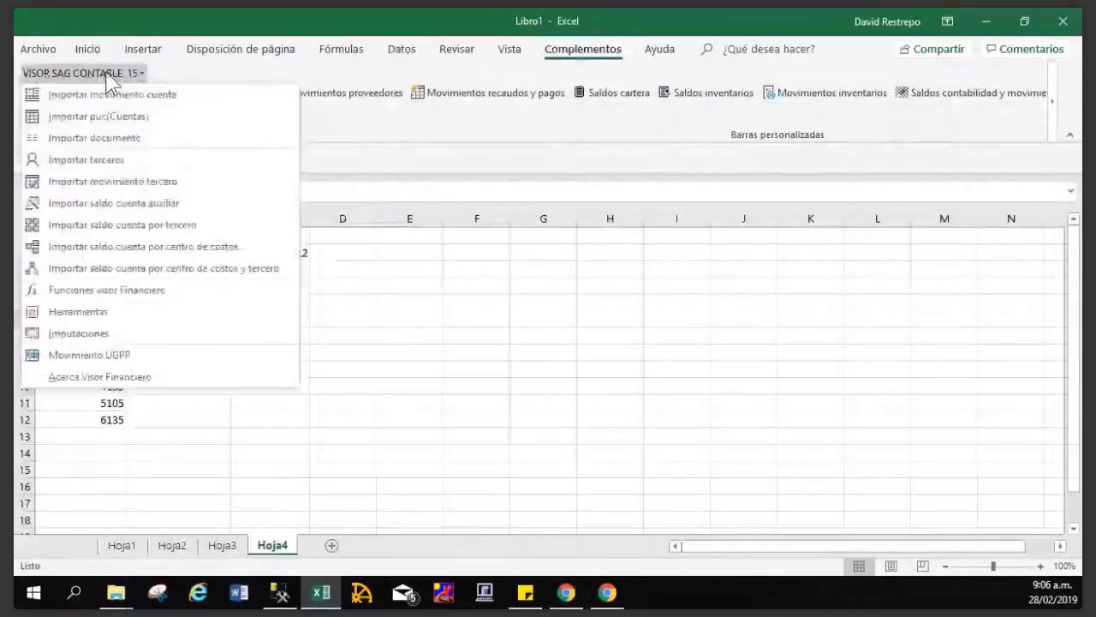
{"action": "left_click", "coordinate": [150, 291]}
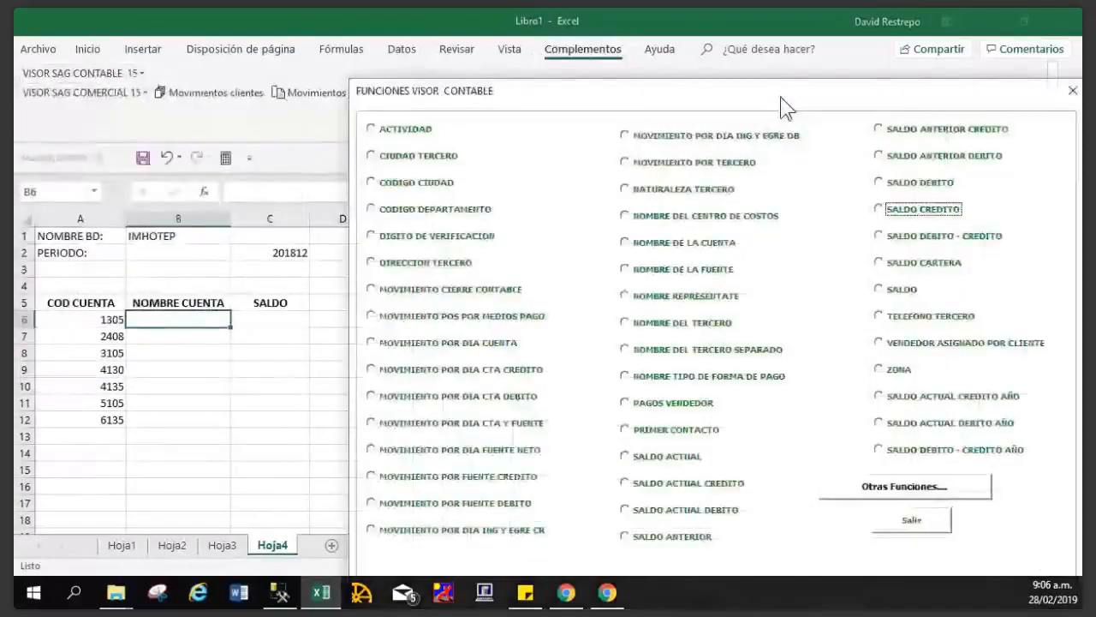
{"action": "left_click_drag", "start_coordinate": [781, 97], "coordinate": [780, 95]}
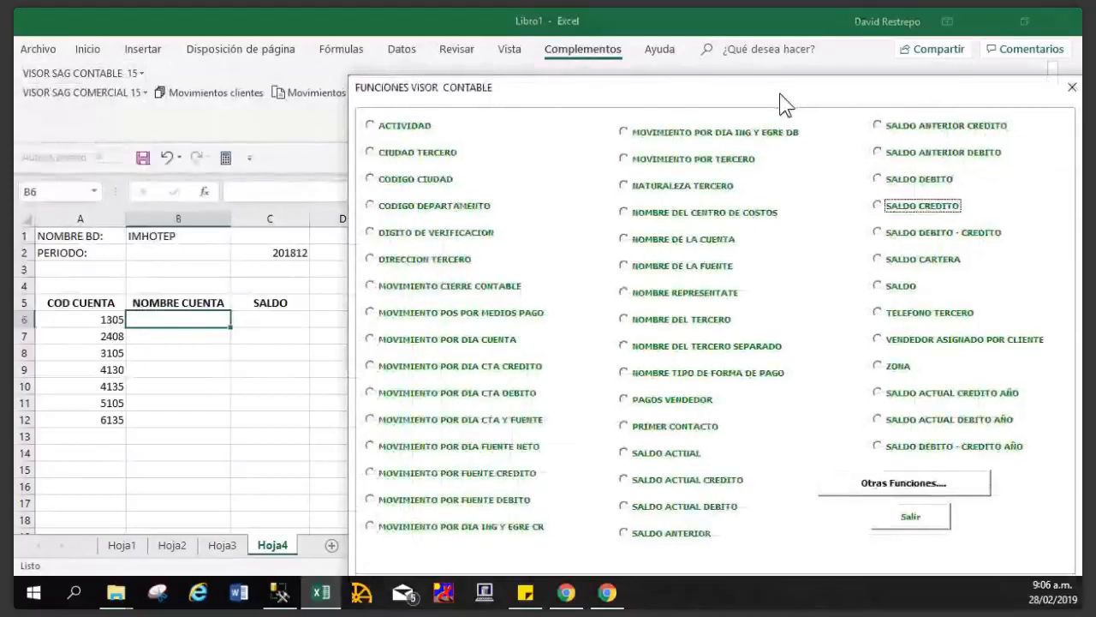
{"action": "left_click", "coordinate": [673, 239]}
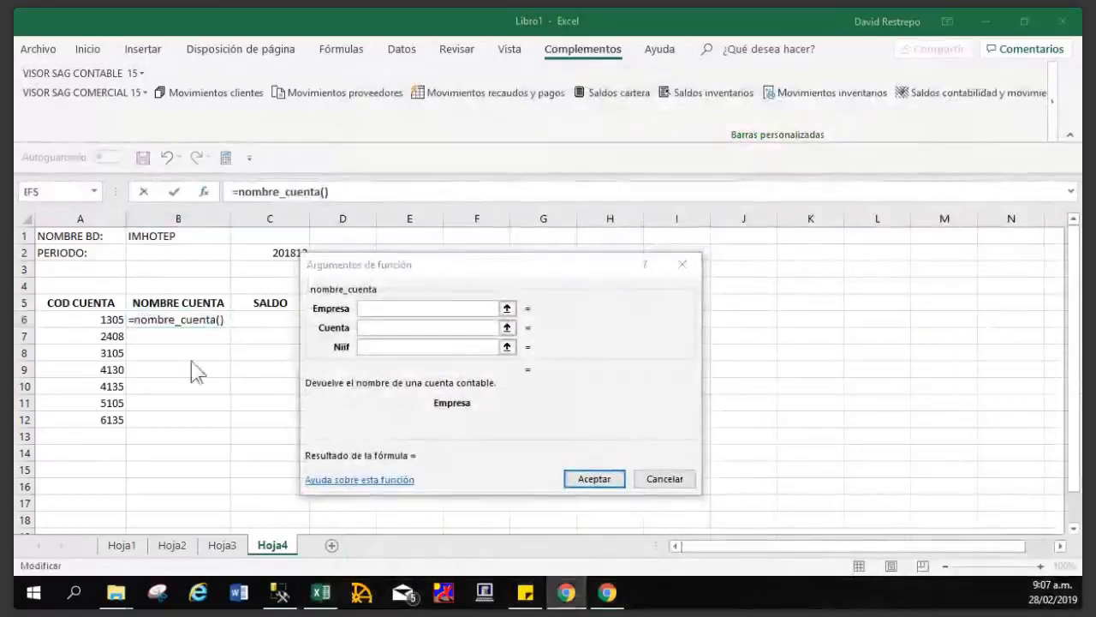
{"action": "left_click_drag", "start_coordinate": [495, 256], "coordinate": [541, 251]}
{"action": "left_click_drag", "start_coordinate": [541, 252], "coordinate": [605, 248]}
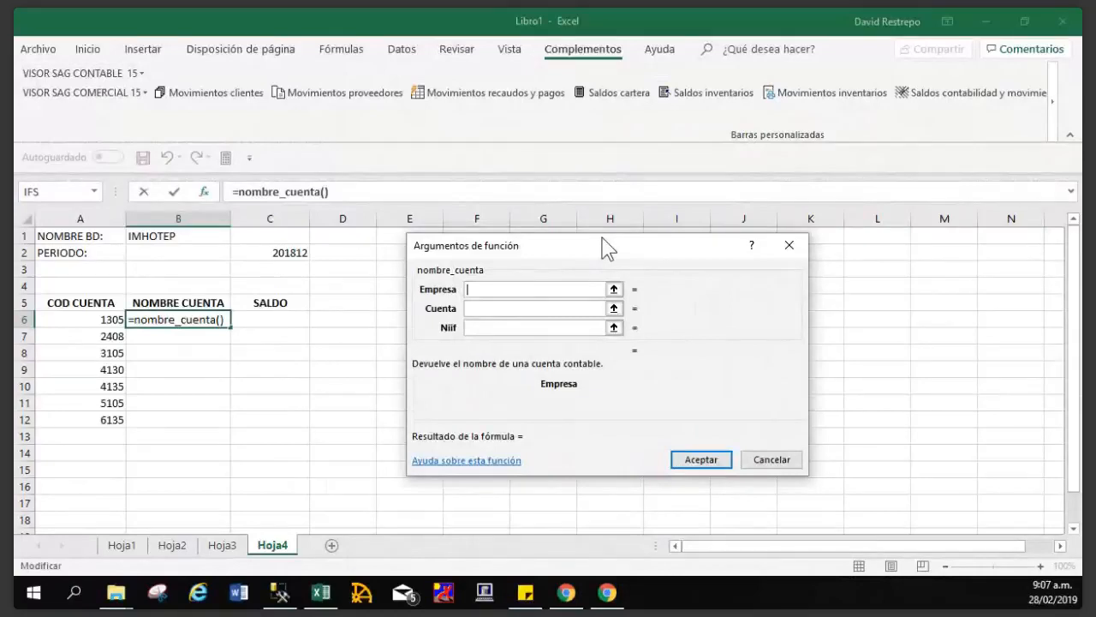
Set the nombre_cuenta arguments in B6 to Empresa B1 and Cuenta A6, leaving Niif empty, and accept the formula.
{"action": "left_click", "coordinate": [171, 236]}
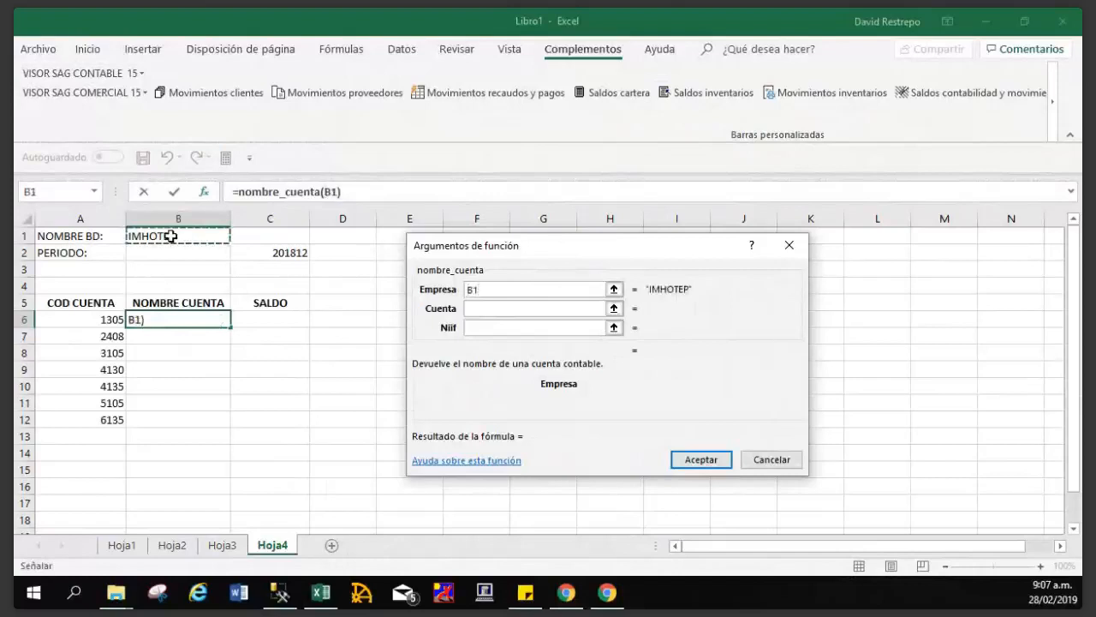
{"action": "left_click", "coordinate": [483, 310]}
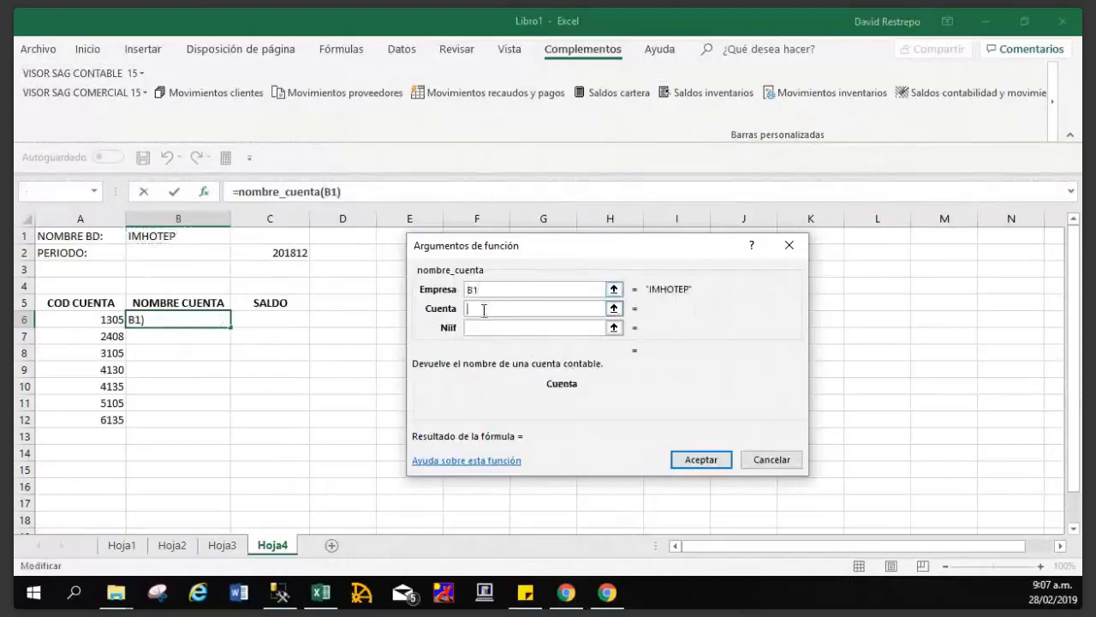
{"action": "left_click", "coordinate": [97, 319]}
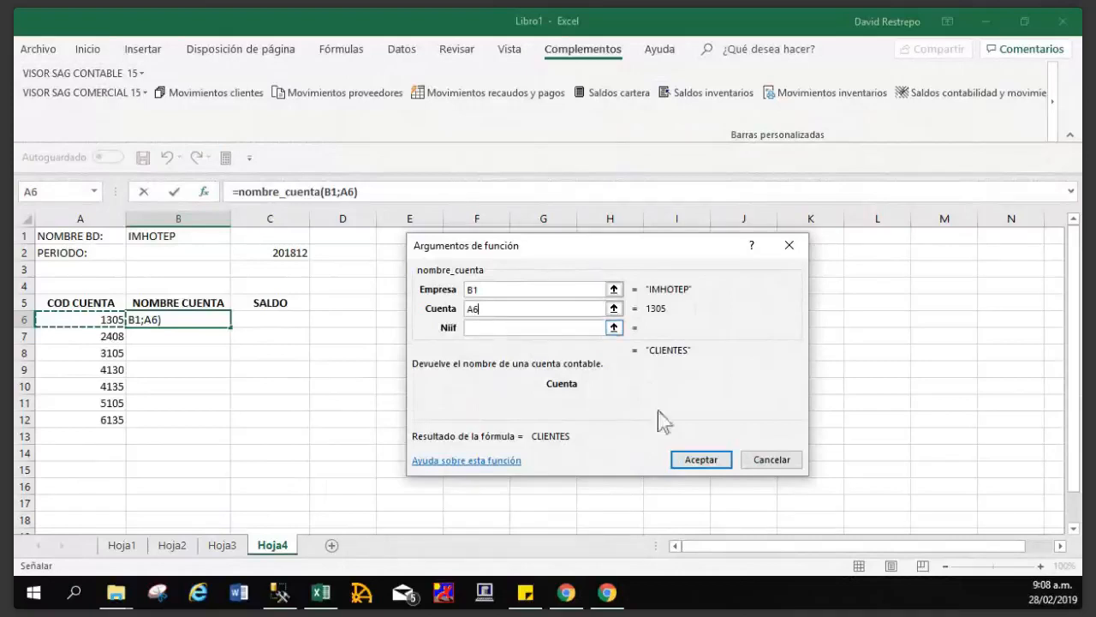
{"action": "left_click", "coordinate": [695, 461]}
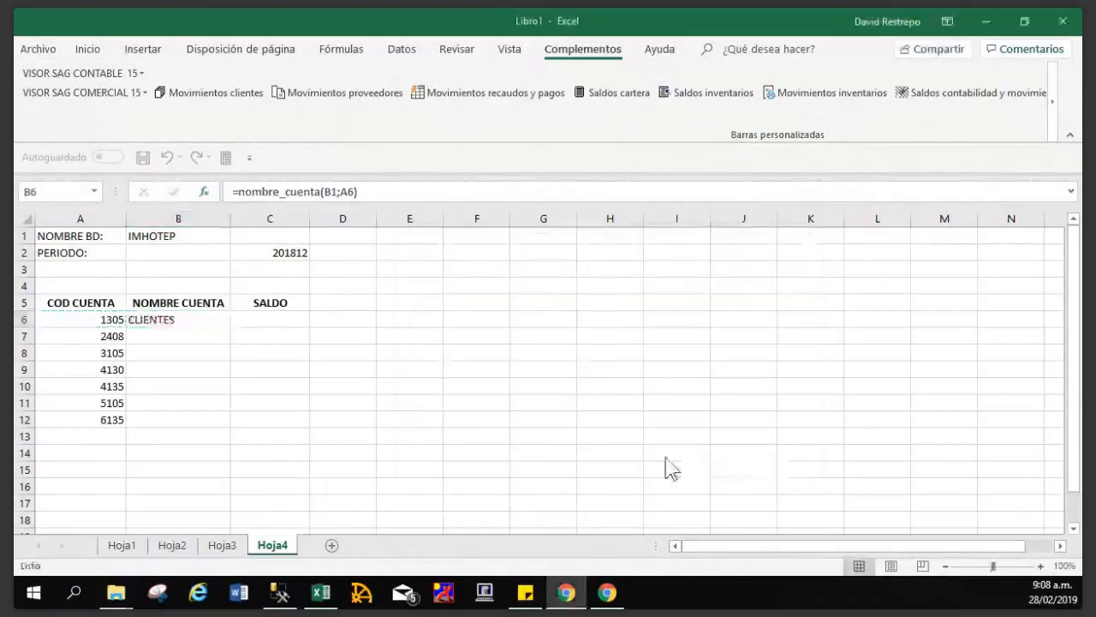
Reopen the arguments of the B6 formula and make the Empresa reference absolute as $B$1.
{"action": "left_click", "coordinate": [193, 323]}
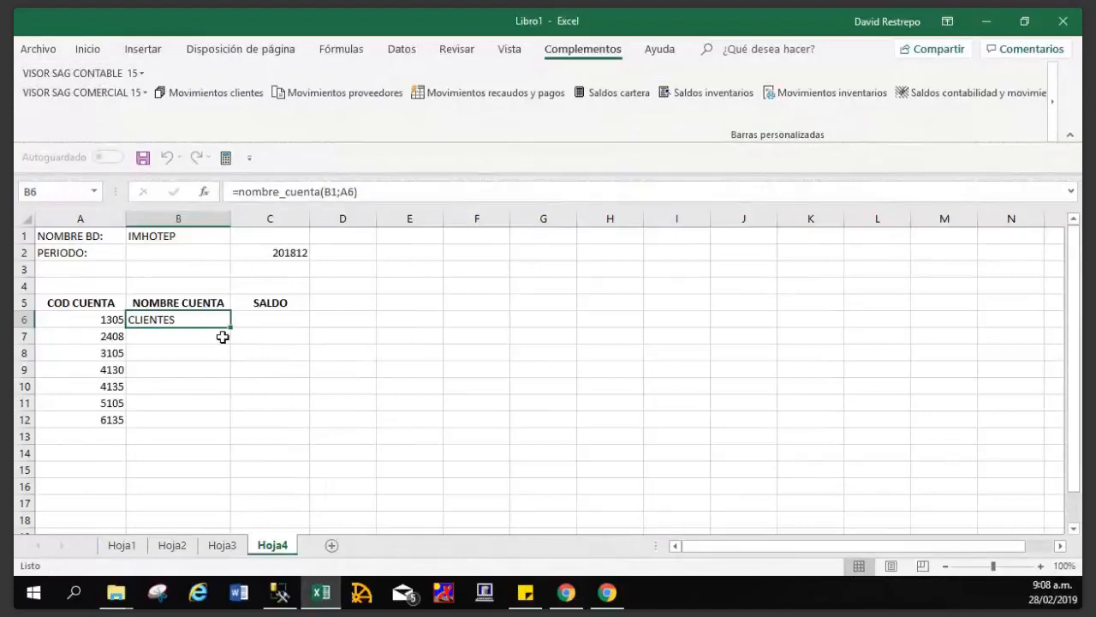
{"action": "left_click", "coordinate": [204, 192]}
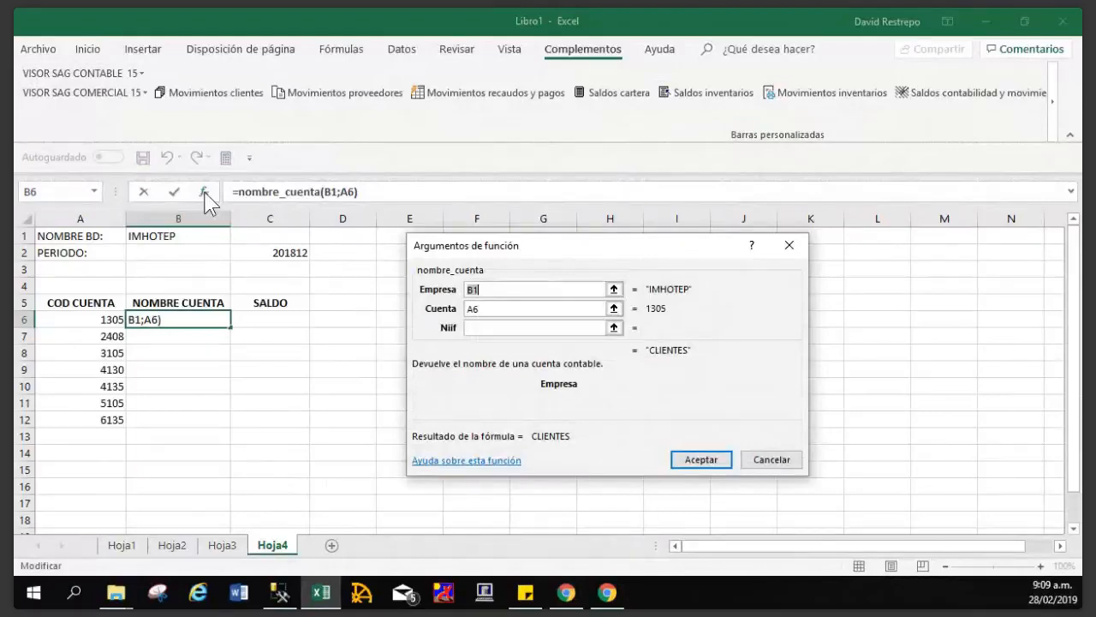
{"action": "left_click", "coordinate": [492, 289]}
{"action": "key", "text": "Home"}
{"action": "type", "text": "$"}
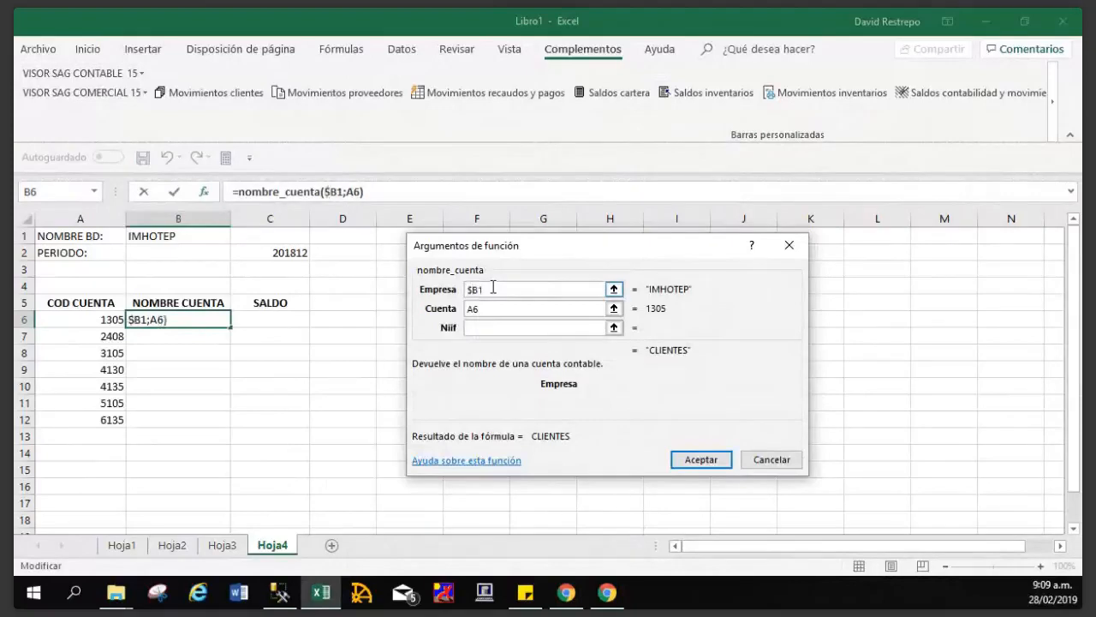
{"action": "key", "text": "Right"}
{"action": "type", "text": "$"}
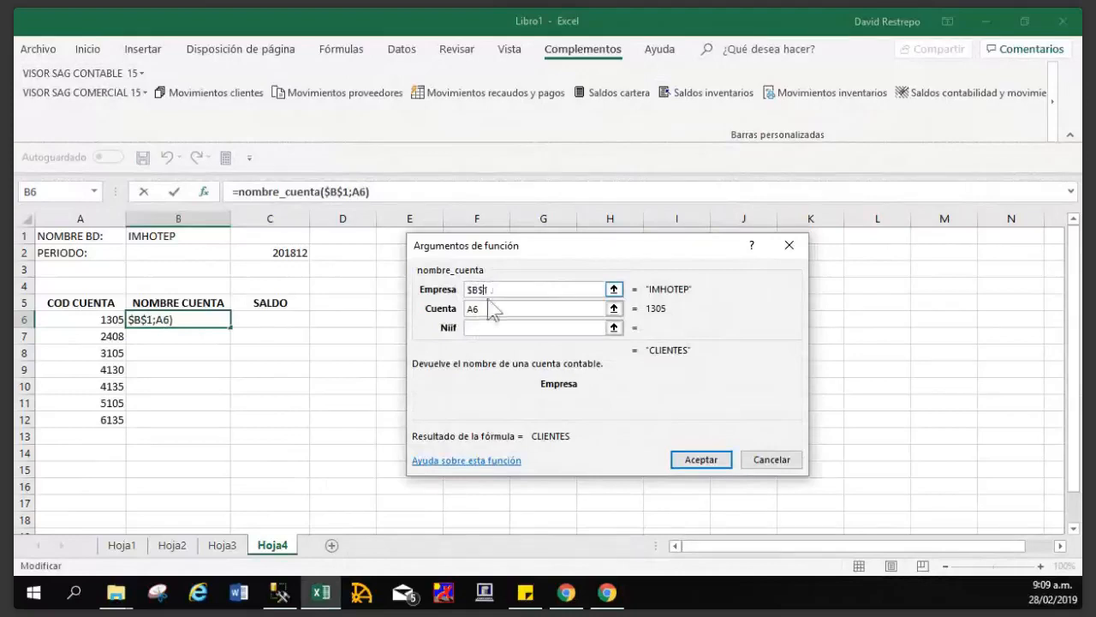
Fix the column of the Cuenta reference as $A6 and fill the B6 formula down through B12.
{"action": "left_click", "coordinate": [497, 311]}
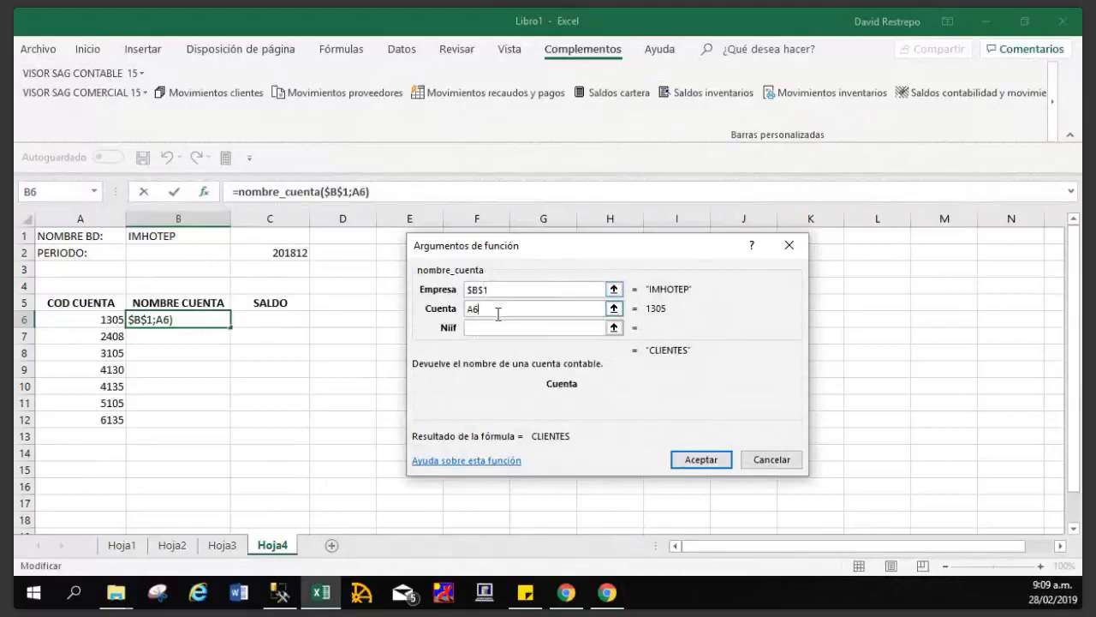
{"action": "key", "text": "Home"}
{"action": "type", "text": "$"}
{"action": "left_click", "coordinate": [700, 462]}
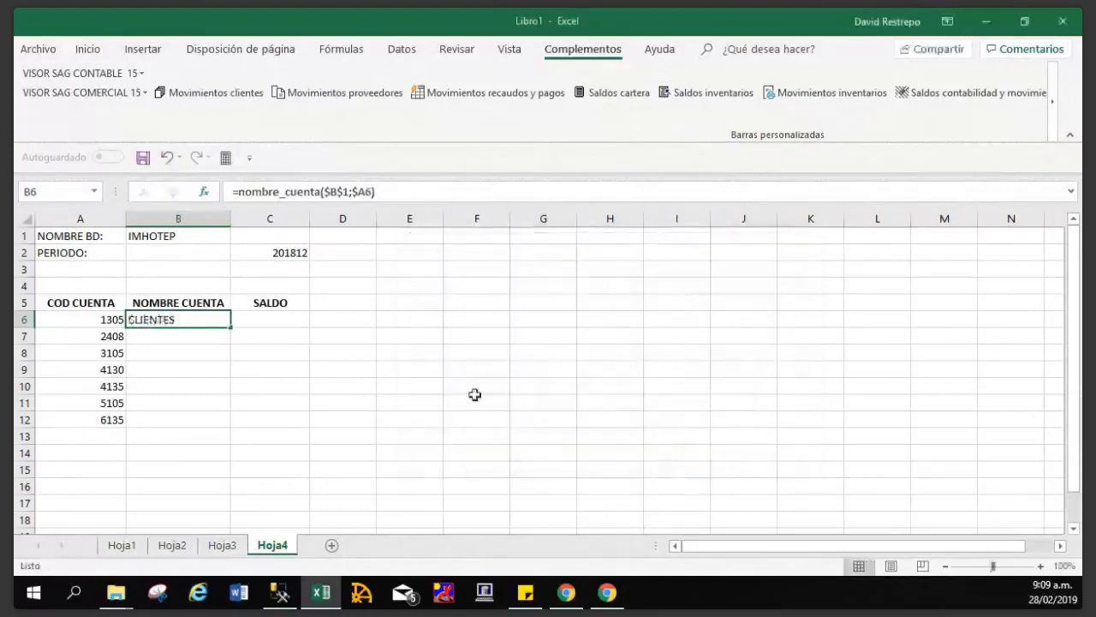
{"action": "left_click_drag", "start_coordinate": [230, 327], "coordinate": [231, 427]}
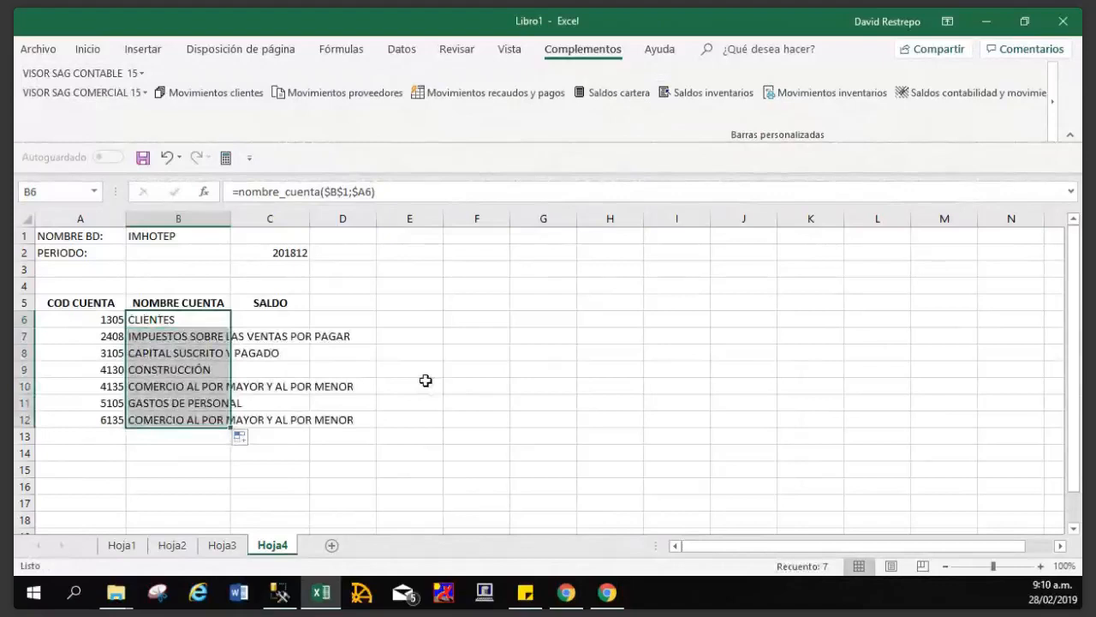
Try the account code 240801 in cell A7.
{"action": "left_click", "coordinate": [92, 337]}
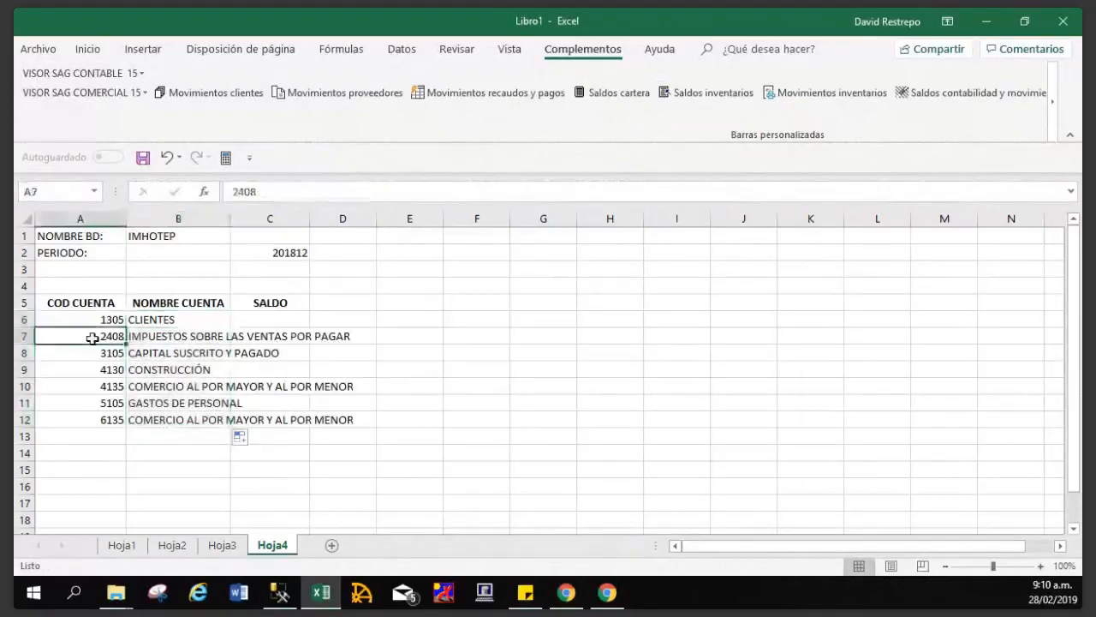
{"action": "type", "text": "2408"}
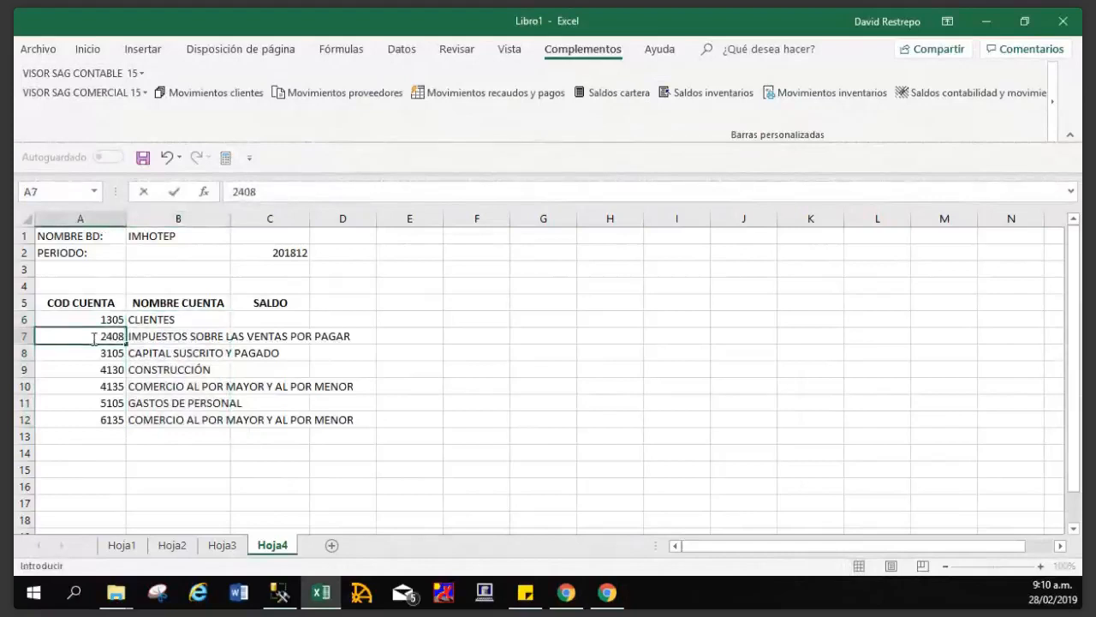
{"action": "type", "text": "01"}
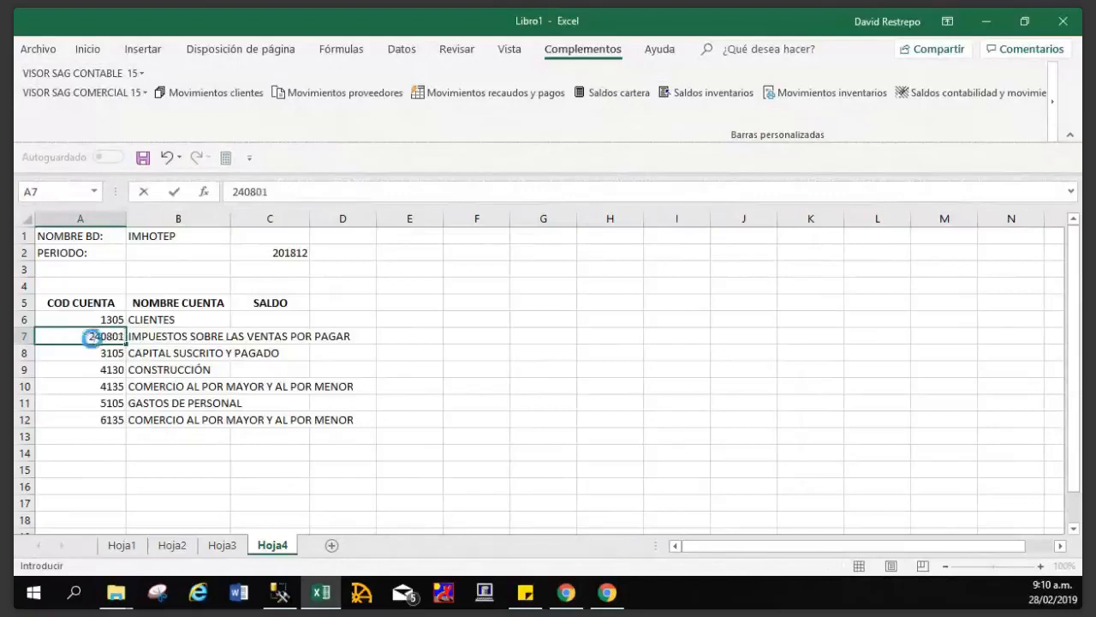
{"action": "key", "text": "Return"}
Try the account code 240804 in cell A7.
{"action": "left_click", "coordinate": [93, 338]}
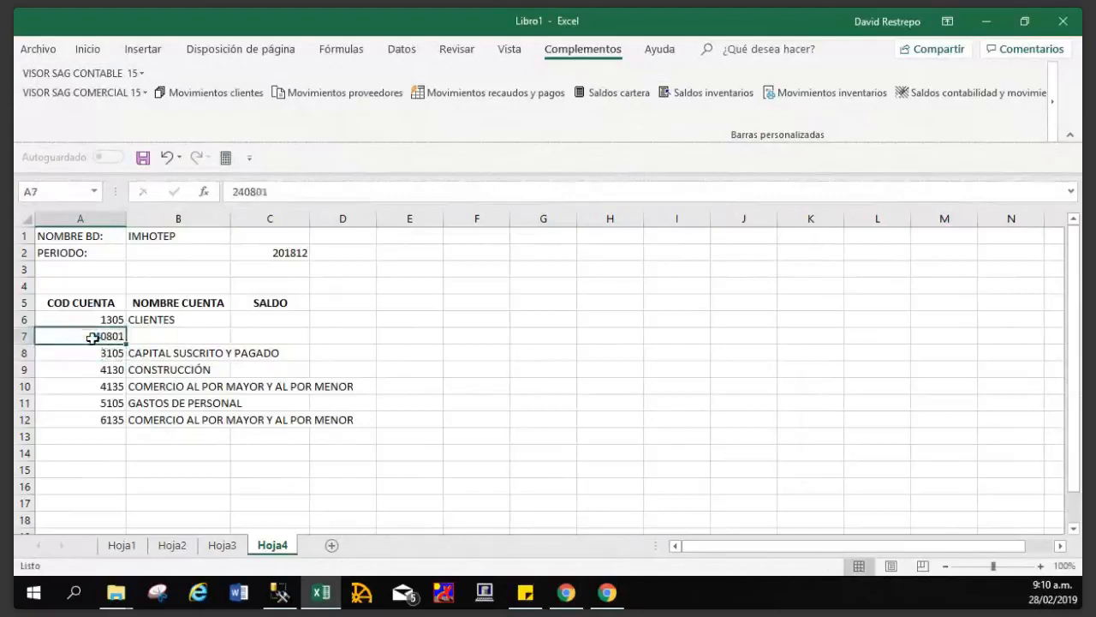
{"action": "left_click", "coordinate": [312, 198]}
{"action": "key", "text": "BackSpace"}
{"action": "type", "text": "4"}
{"action": "key", "text": "Return"}
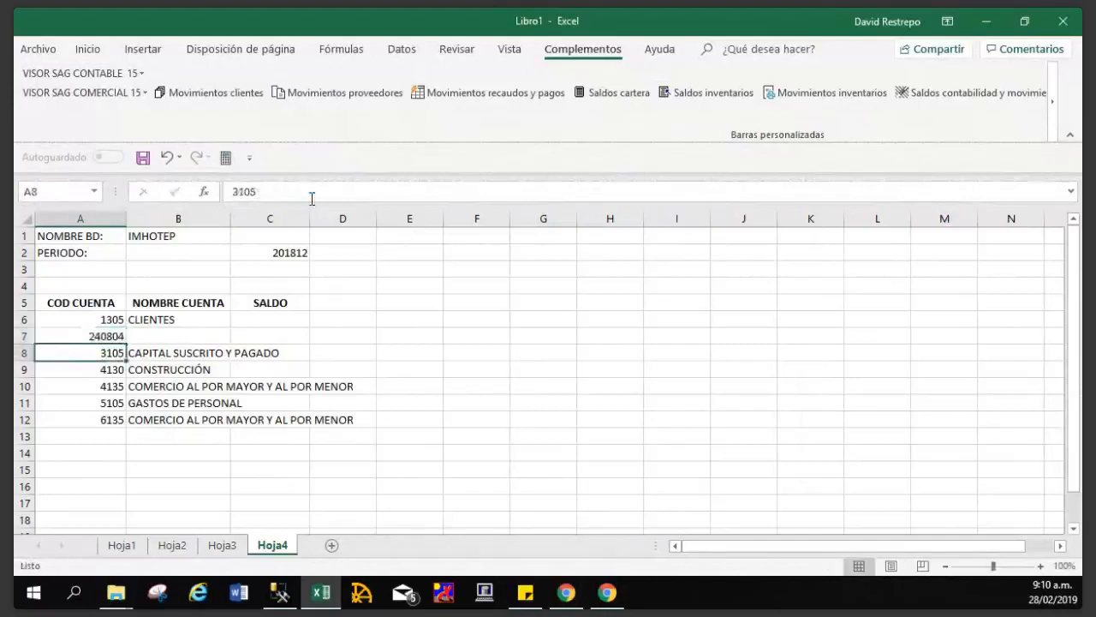
Set the account code in cell A7 to 240805.
{"action": "key", "text": "Up"}
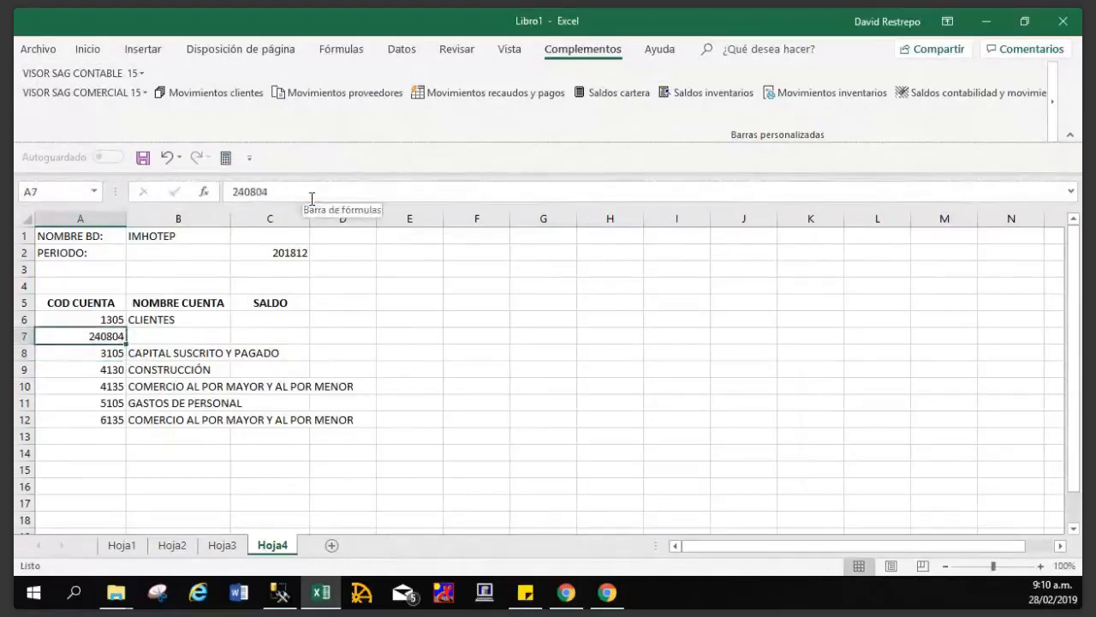
{"action": "left_click", "coordinate": [312, 198]}
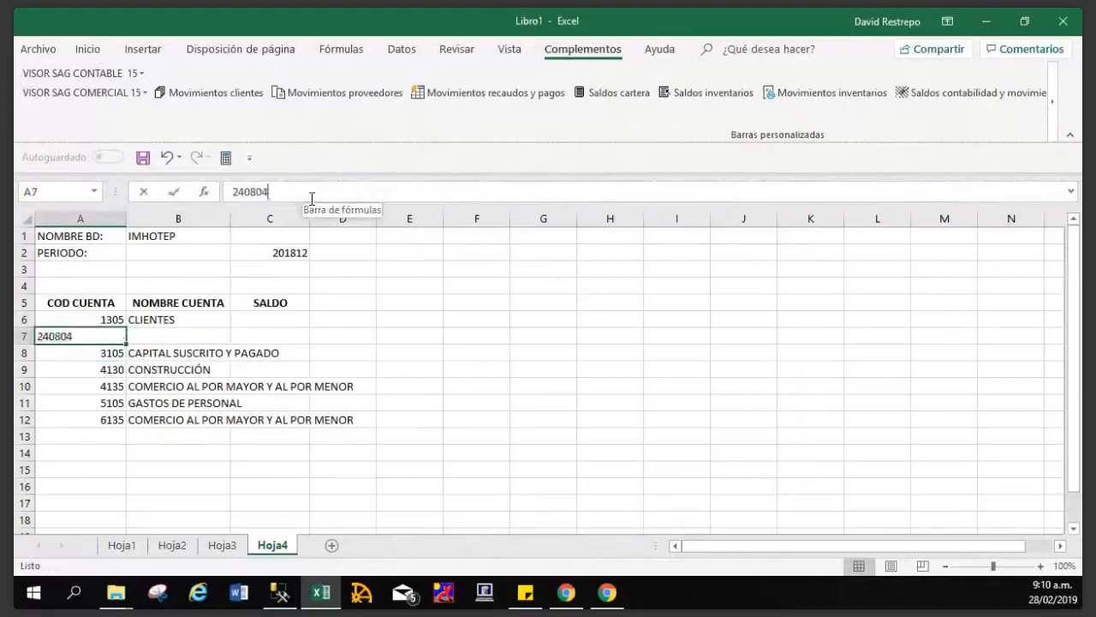
{"action": "key", "text": "BackSpace"}
{"action": "type", "text": "5"}
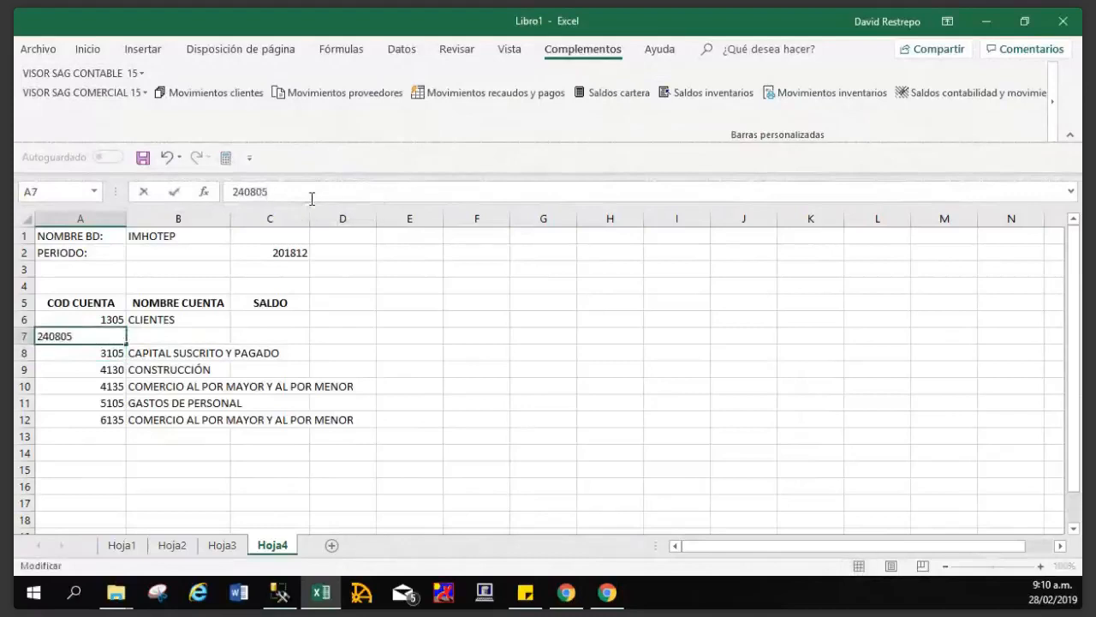
{"action": "key", "text": "Return"}
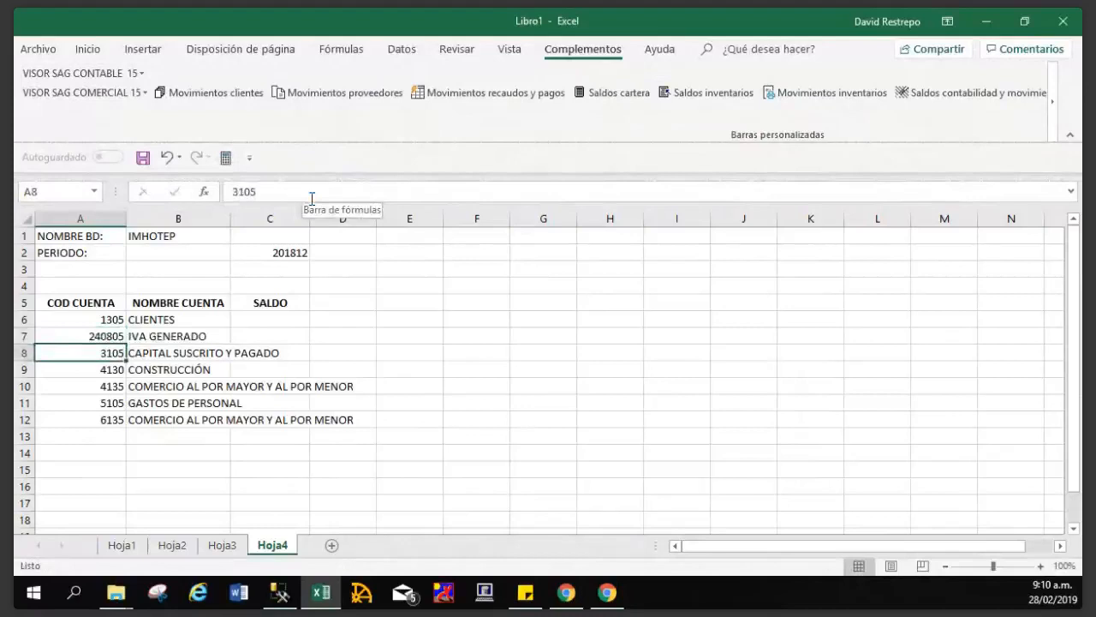
Extend the account code in cell A6 to 130505.
{"action": "key", "text": "Up"}
{"action": "left_click", "coordinate": [86, 319]}
{"action": "left_click", "coordinate": [281, 192]}
{"action": "type", "text": "05"}
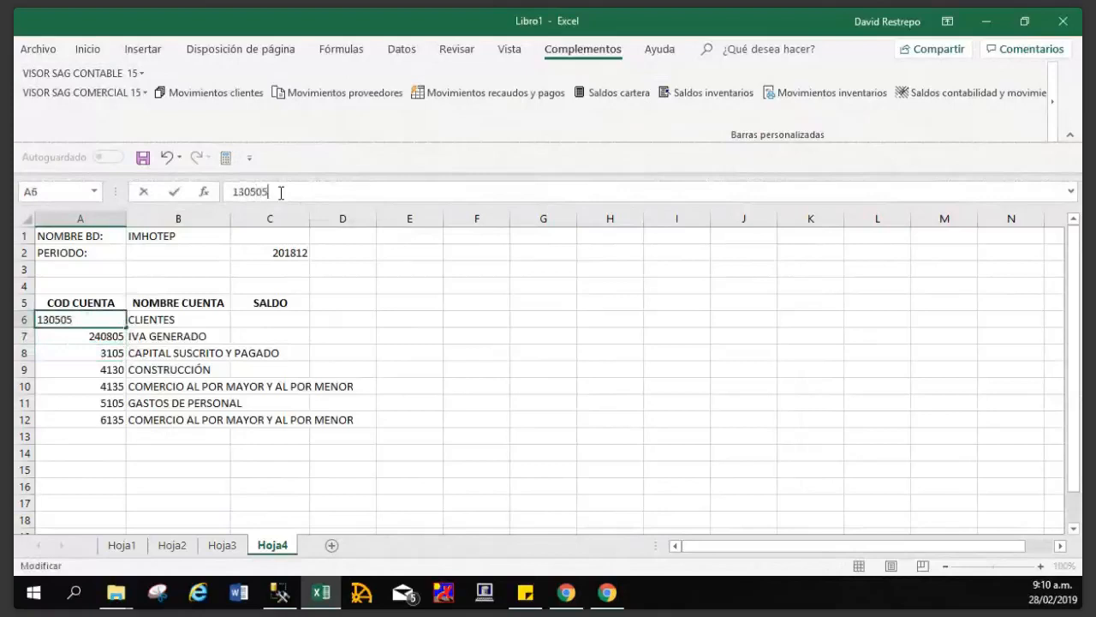
{"action": "key", "text": "Return"}
Try the account code 13050501 in cell A6 and revert it to 130505.
{"action": "key", "text": "Up"}
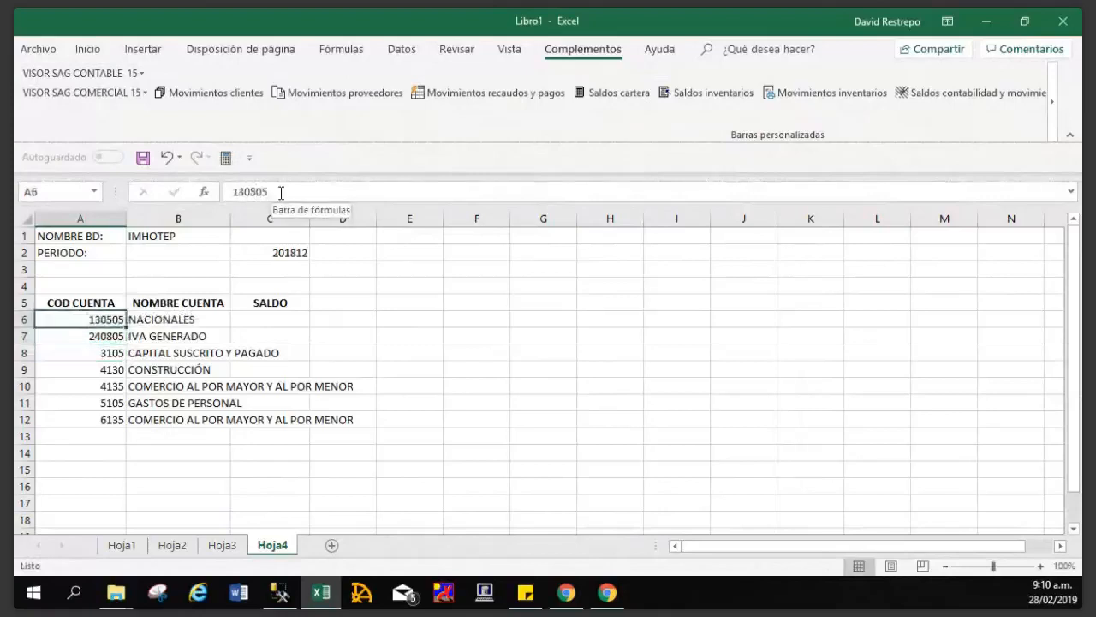
{"action": "left_click", "coordinate": [282, 192]}
{"action": "type", "text": "01"}
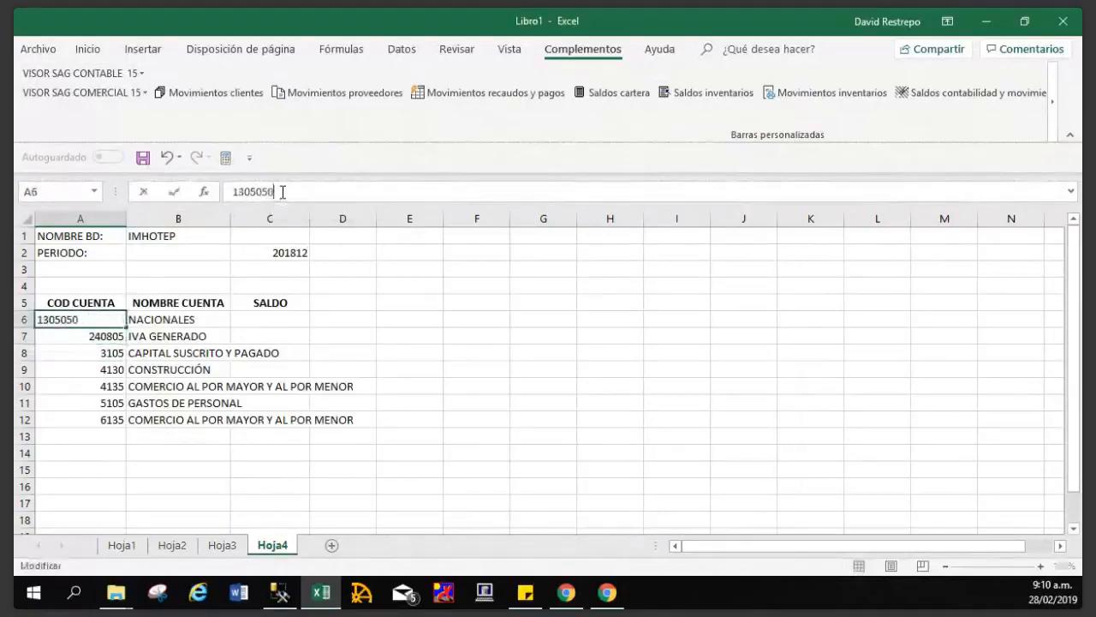
{"action": "key", "text": "Return"}
{"action": "key", "text": "Up"}
{"action": "left_click", "coordinate": [282, 191]}
{"action": "key", "text": "BackSpace"}
{"action": "key", "text": "BackSpace"}
{"action": "key", "text": "Return"}
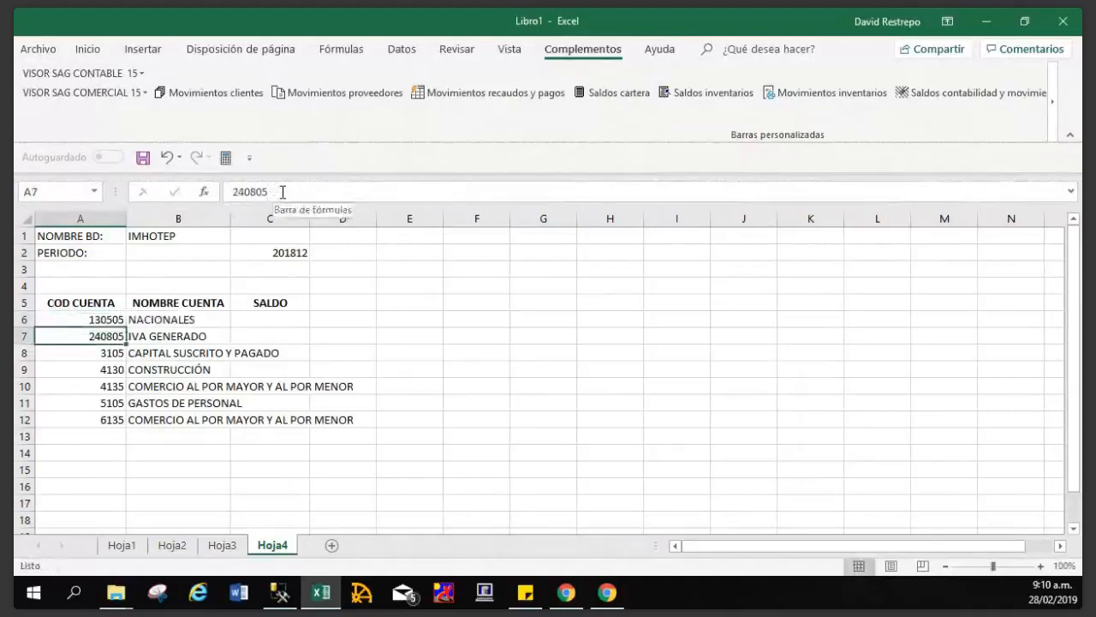
Set the account codes in cells A6 and A7 to 41 and 61.
{"action": "key", "text": "Up"}
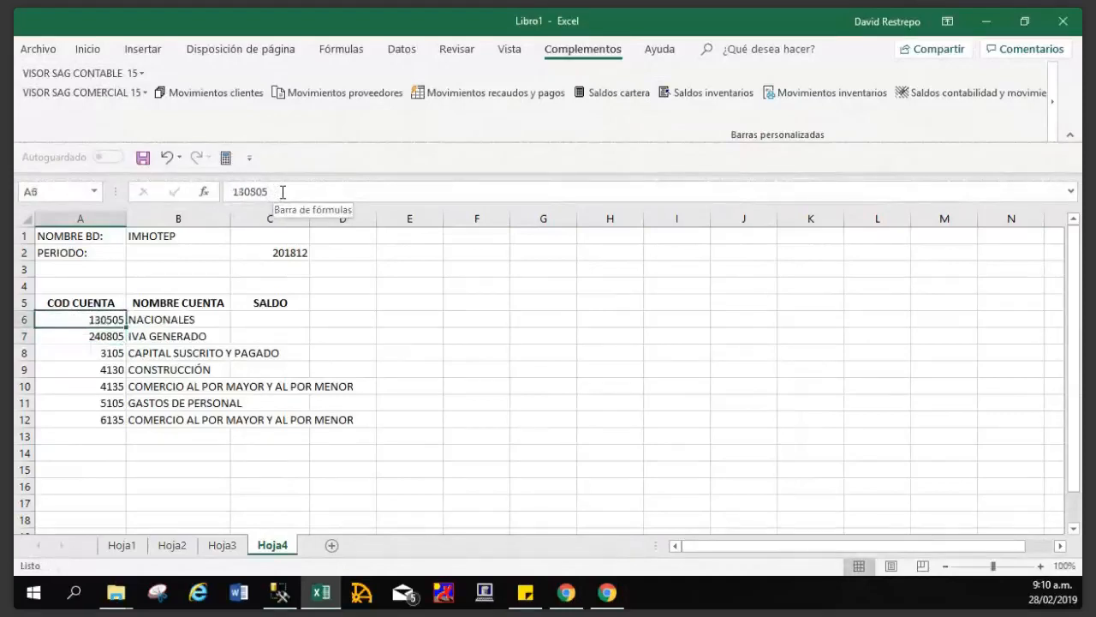
{"action": "type", "text": "41"}
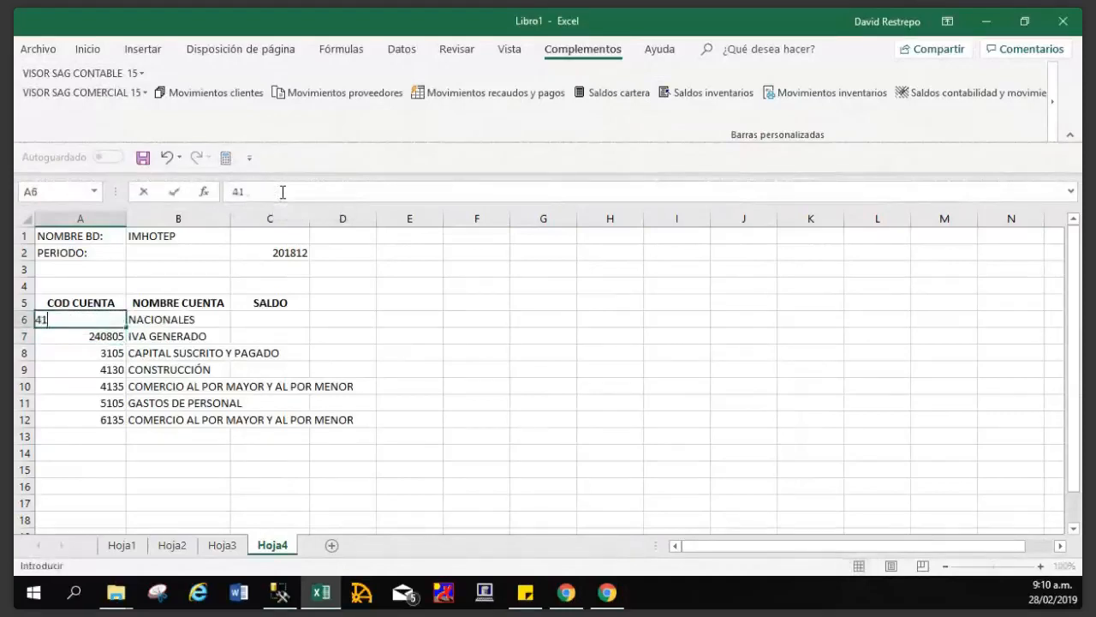
{"action": "key", "text": "Return"}
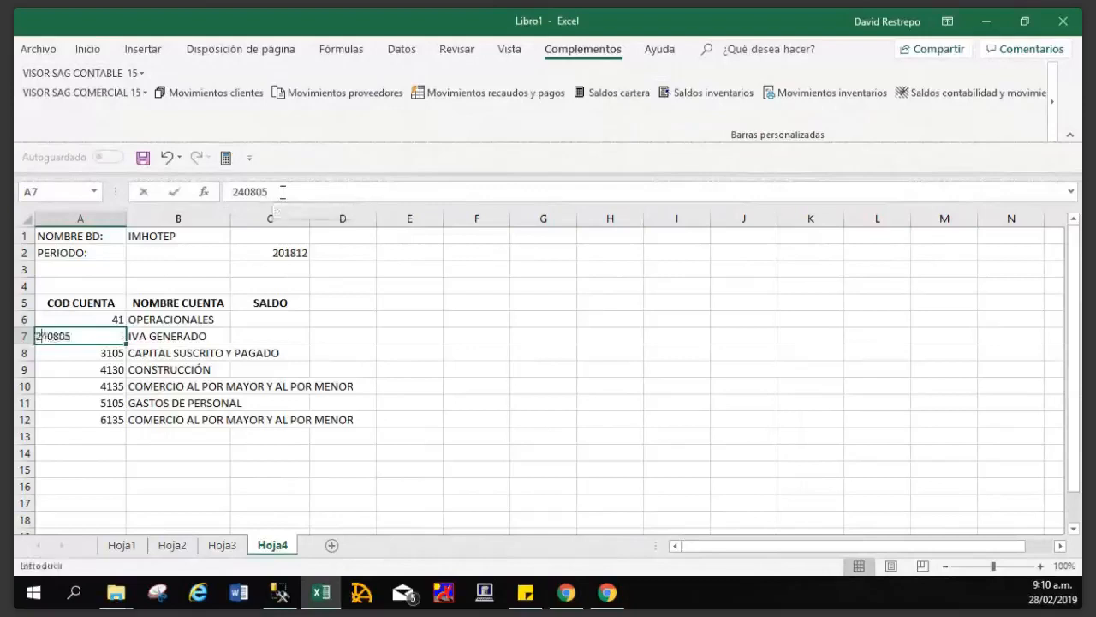
{"action": "type", "text": "61"}
{"action": "key", "text": "Return"}
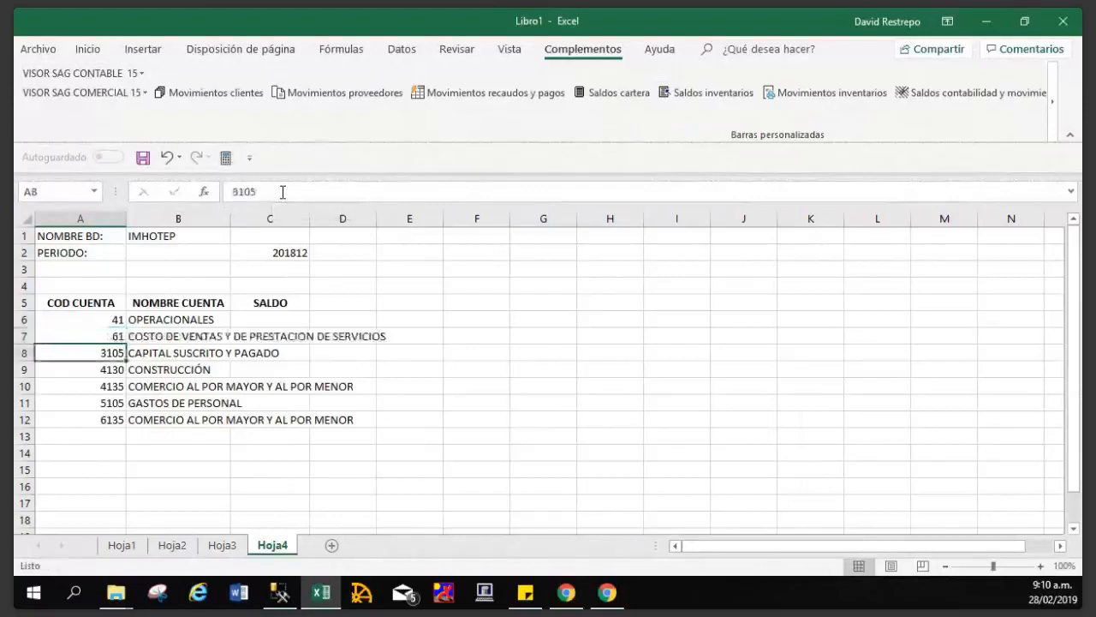
Set the account codes in cells A8 and A9 to 5105 and 5110.
{"action": "type", "text": "5105"}
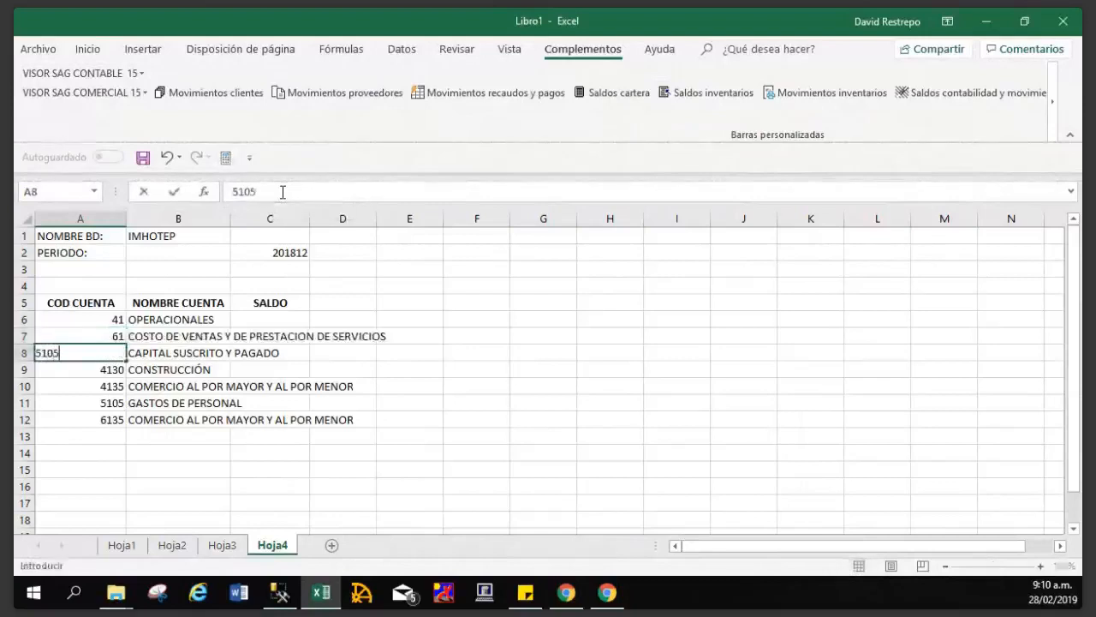
{"action": "key", "text": "Return"}
{"action": "type", "text": "5101"}
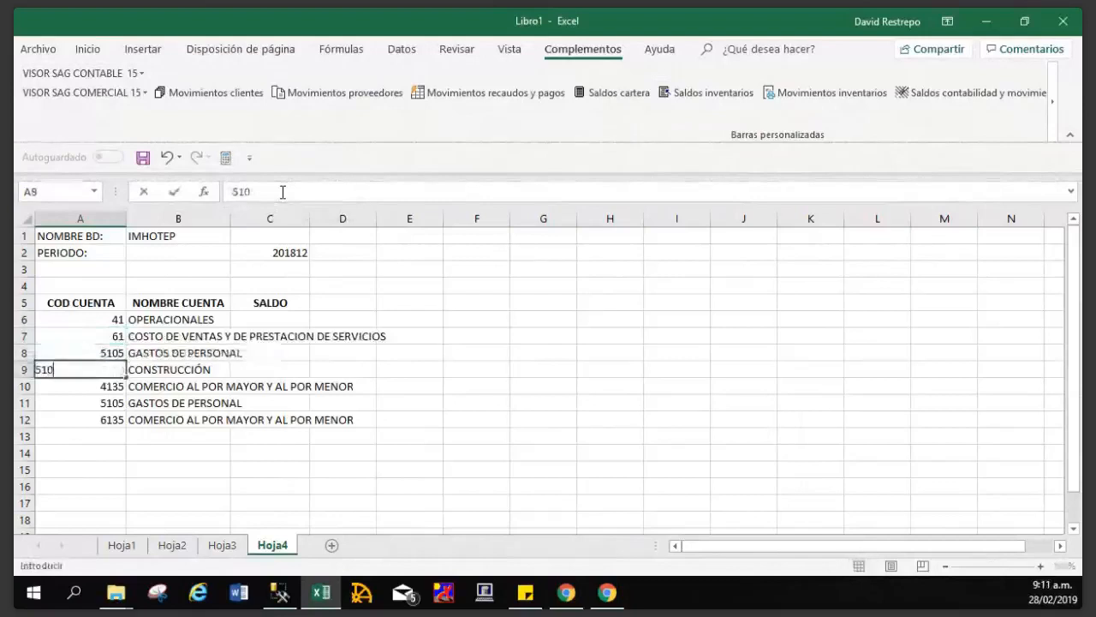
{"action": "key", "text": "BackSpace"}
{"action": "key", "text": "BackSpace"}
{"action": "type", "text": "10"}
{"action": "key", "text": "Return"}
Set the account codes in cells A10 and A11 to 52 and 42.
{"action": "type", "text": "52"}
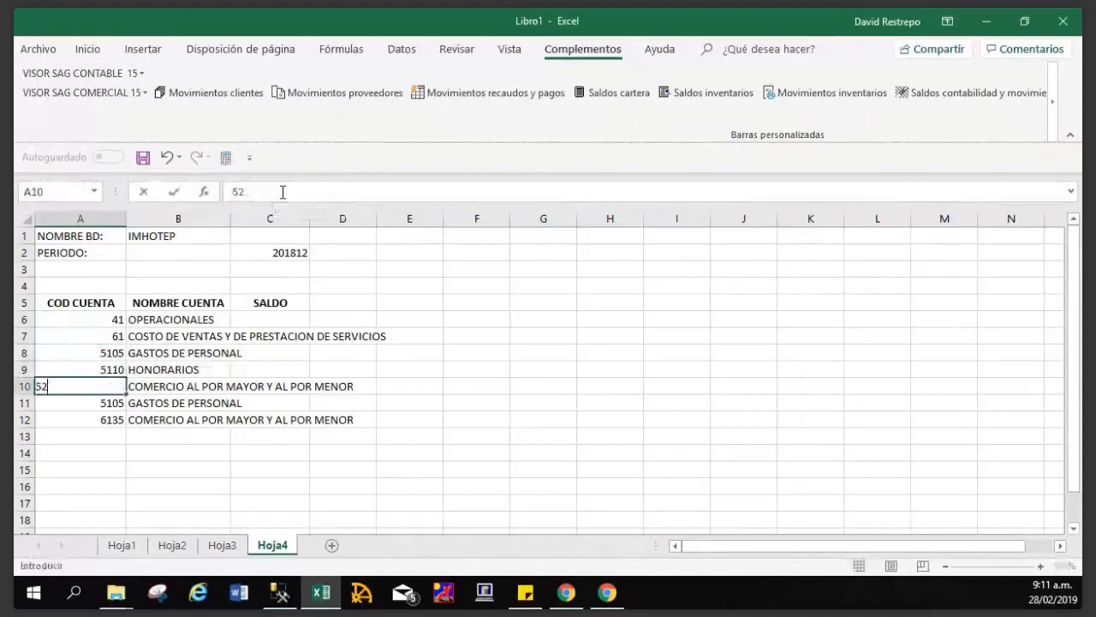
{"action": "key", "text": "Return"}
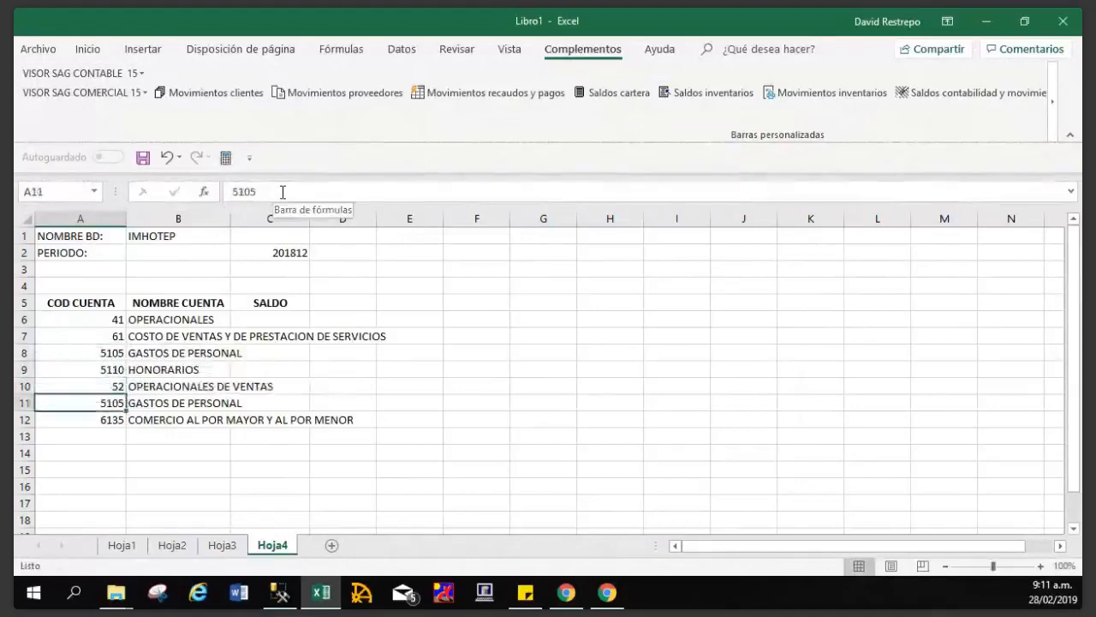
{"action": "type", "text": "42"}
{"action": "key", "text": "Return"}
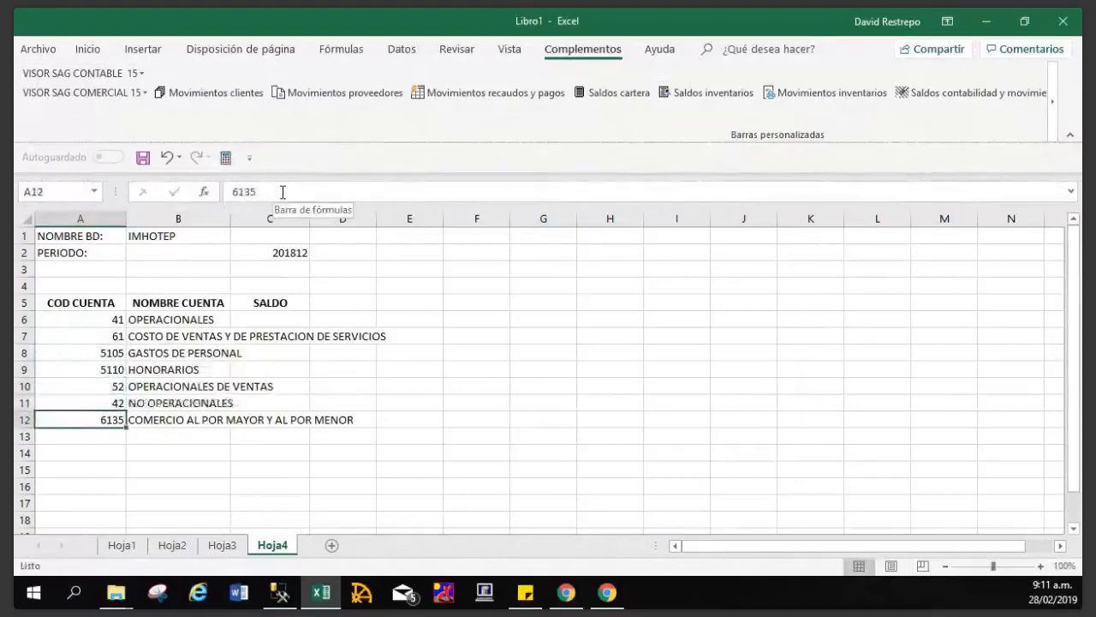
Clear the account code in cell A12.
{"action": "type", "text": "6"}
{"action": "key", "text": "BackSpace"}
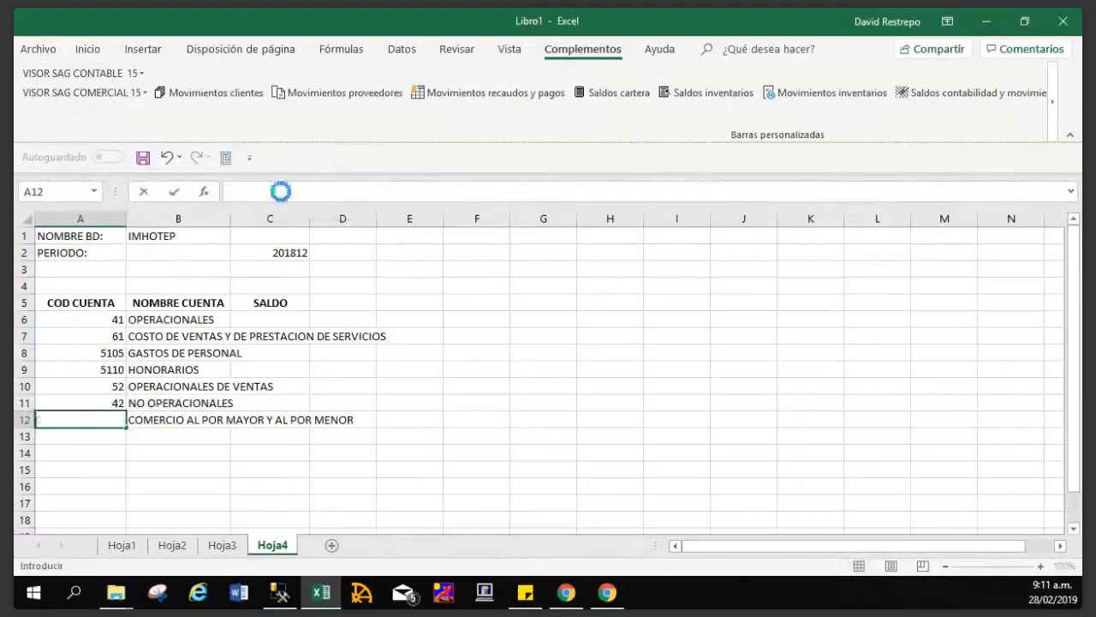
{"action": "key", "text": "Return"}
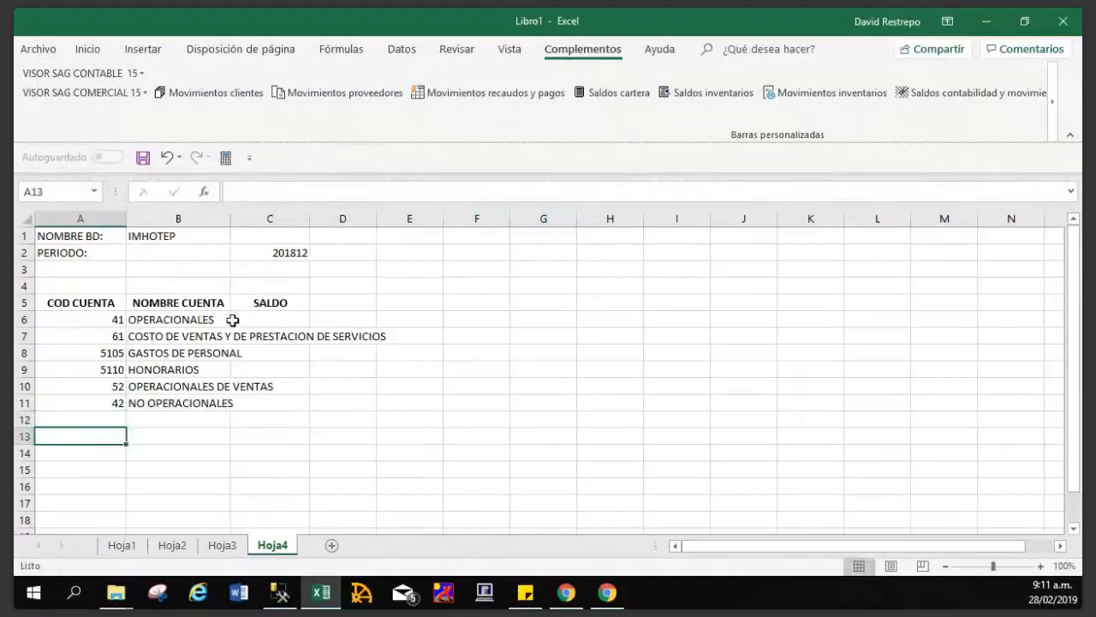
Start the Visor SAG Contable function SALDO ACTUAL in cell C6 under SALDO.
{"action": "left_click", "coordinate": [267, 319]}
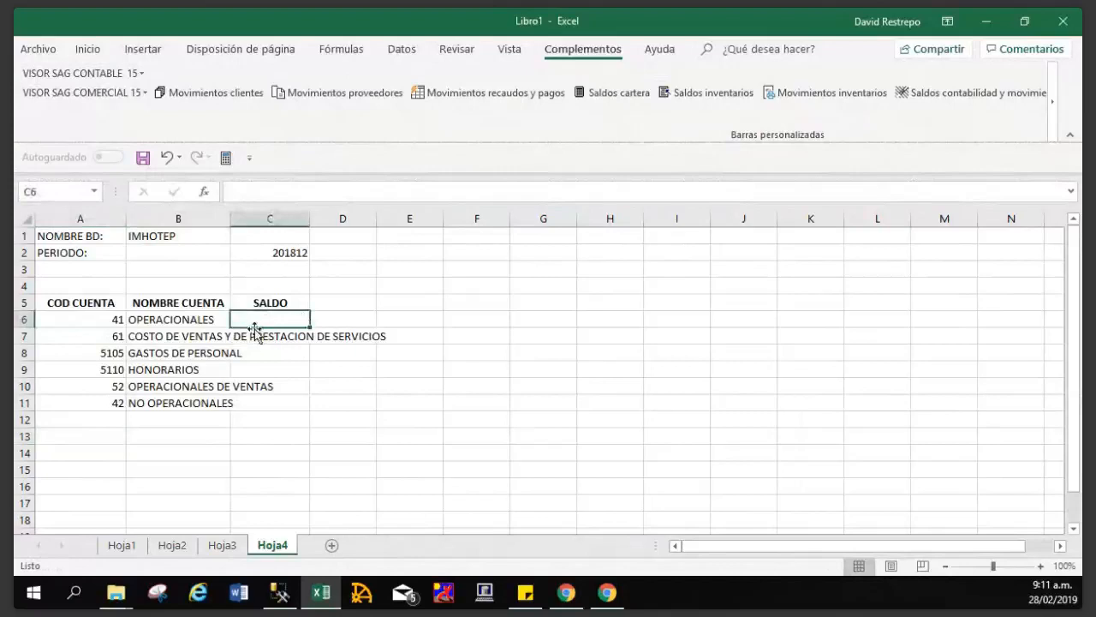
{"action": "left_click", "coordinate": [117, 74]}
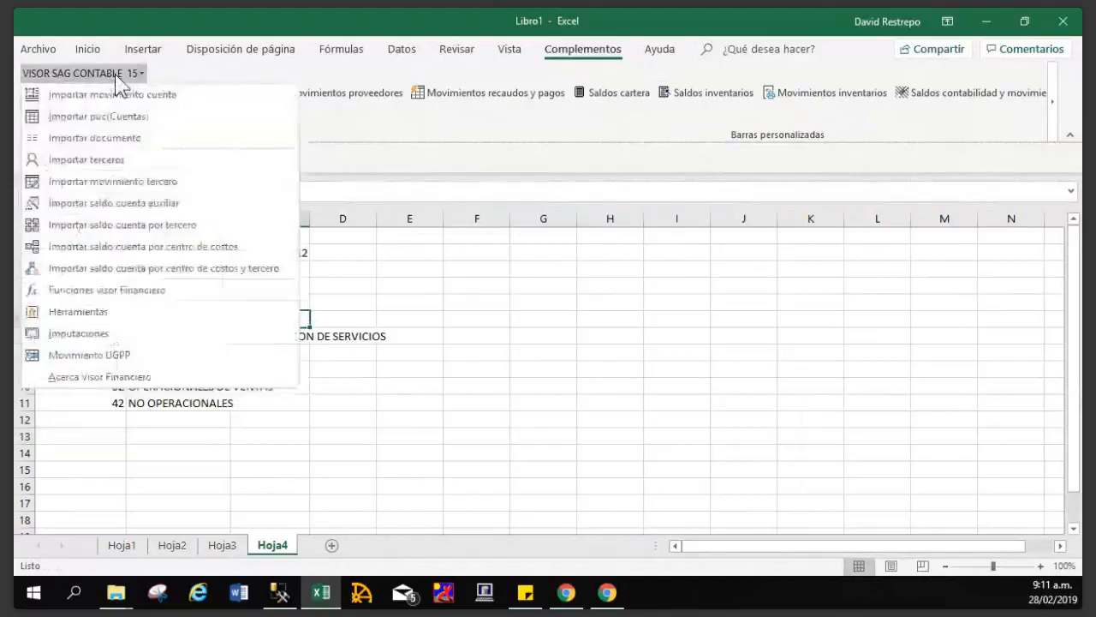
{"action": "left_click", "coordinate": [125, 227]}
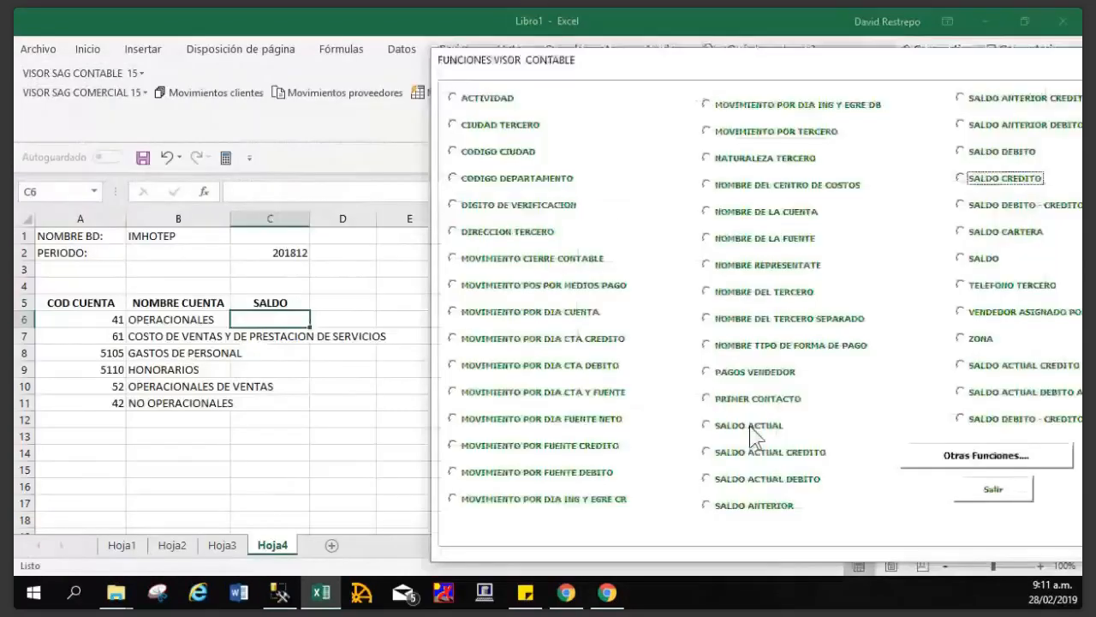
{"action": "left_click", "coordinate": [754, 438]}
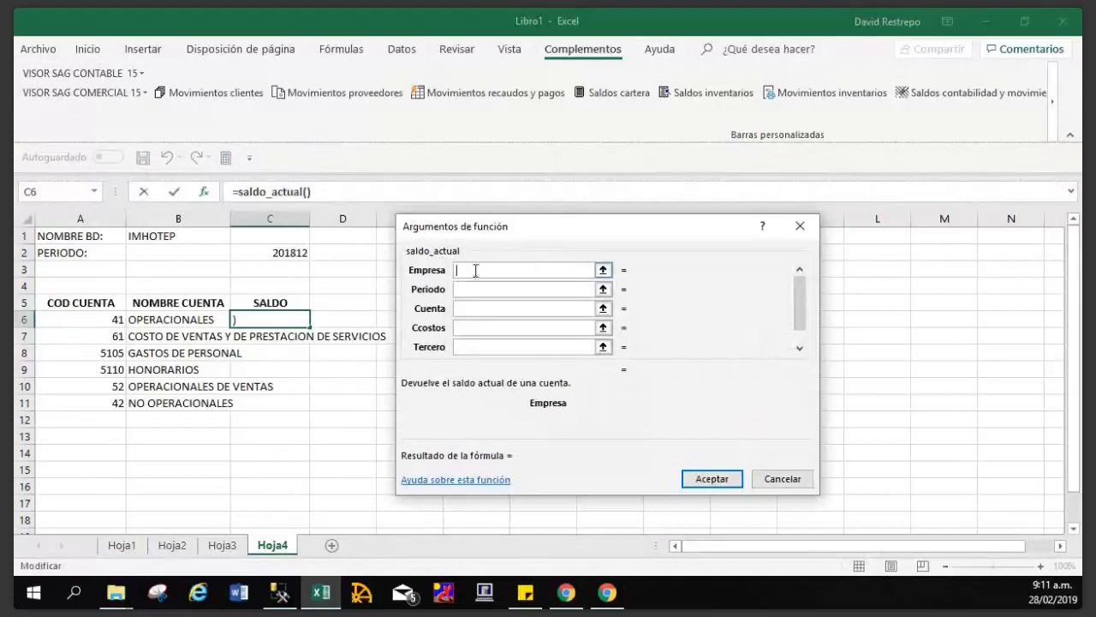
Fill the saldo_actual arguments with Empresa B1, Periodo C2 and Cuenta A6, and check the remaining optional arguments.
{"action": "left_click", "coordinate": [172, 233]}
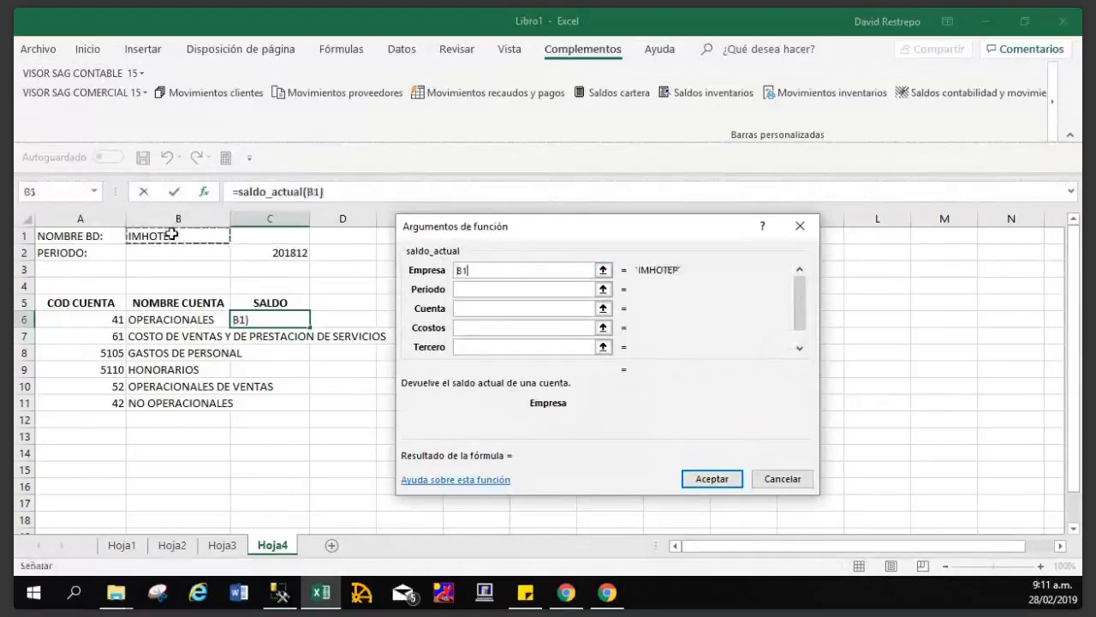
{"action": "left_click", "coordinate": [482, 291]}
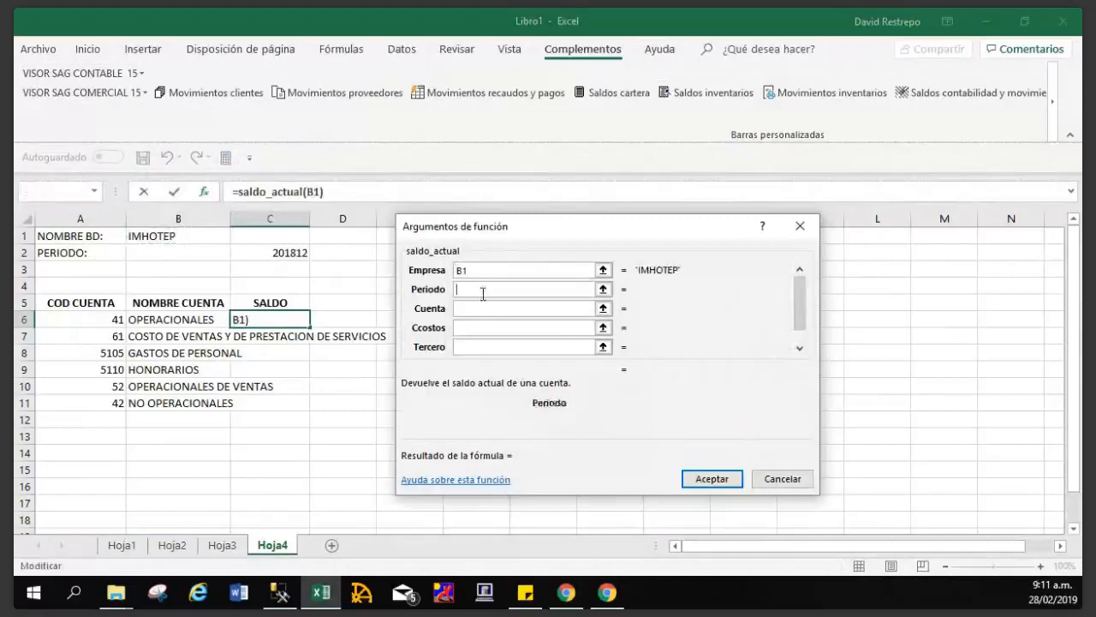
{"action": "left_click", "coordinate": [271, 252]}
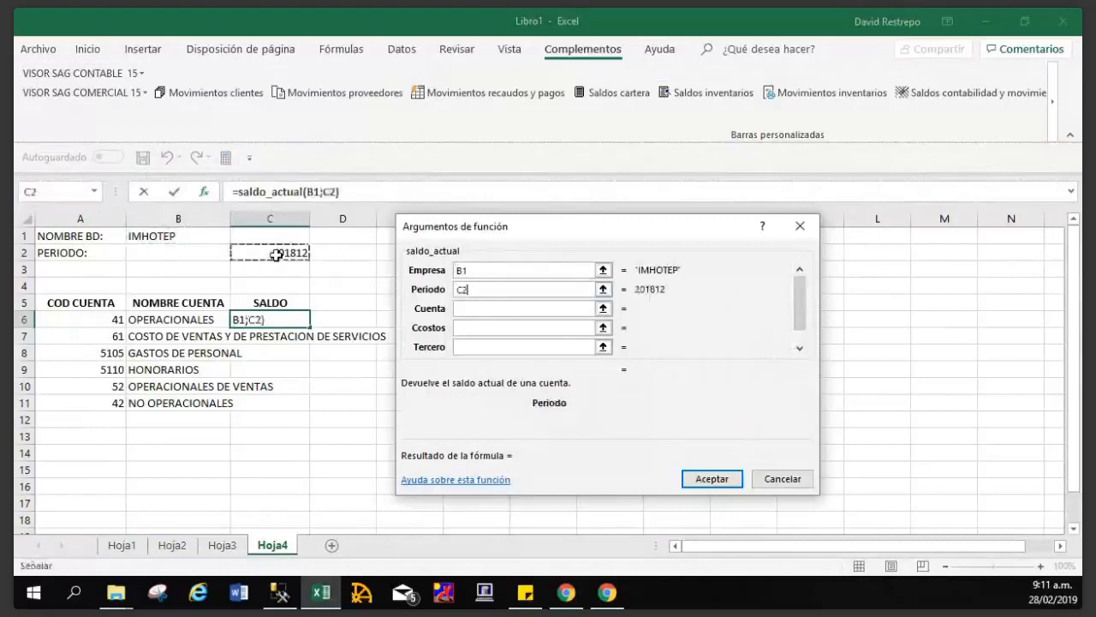
{"action": "left_click", "coordinate": [473, 312]}
{"action": "left_click", "coordinate": [88, 322]}
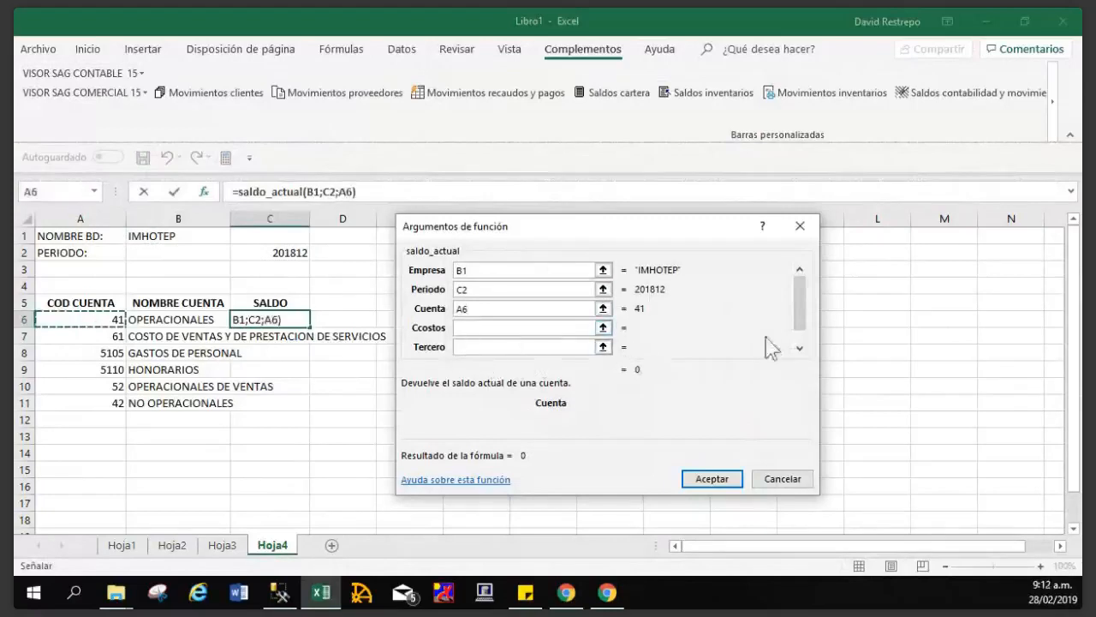
{"action": "left_click", "coordinate": [800, 350]}
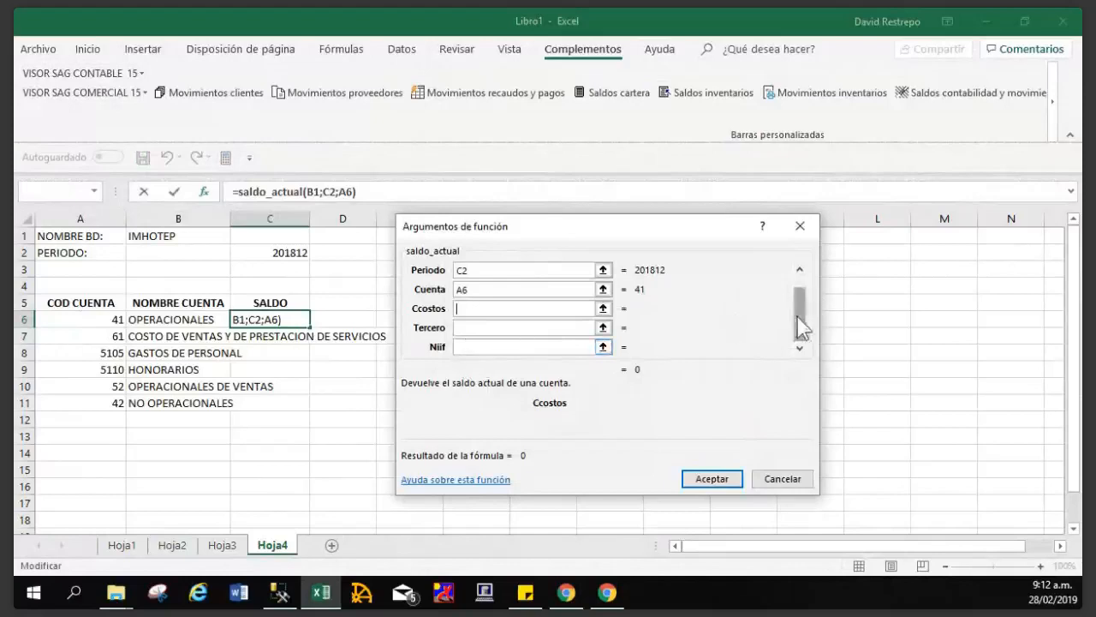
{"action": "left_click", "coordinate": [801, 271]}
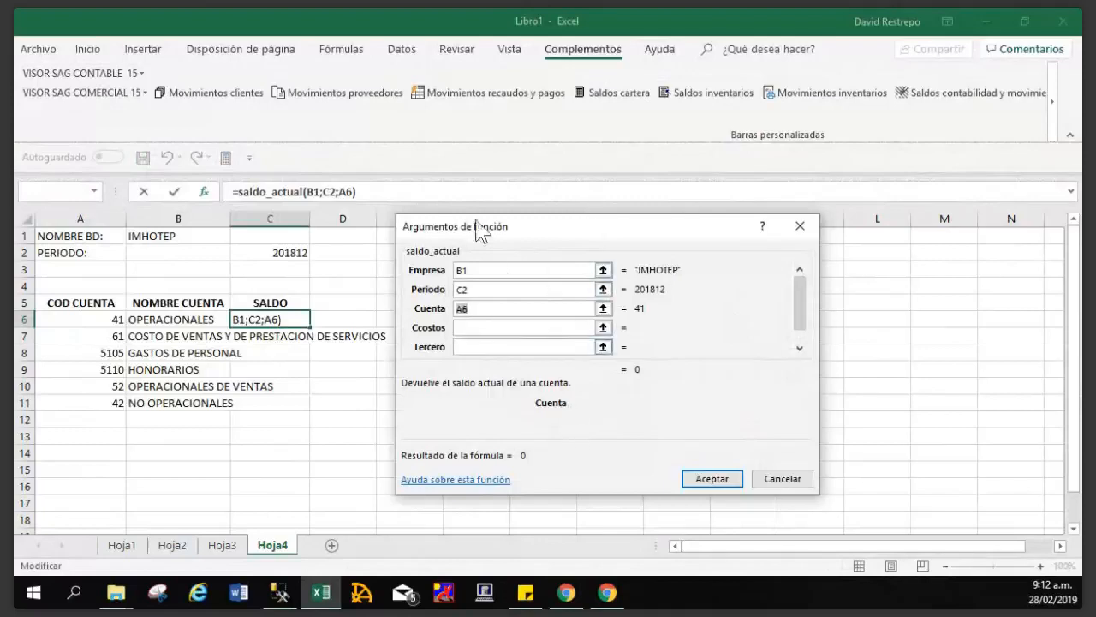
Make the Empresa and Periodo references of saldo_actual absolute as $B$1 and $C$2.
{"action": "left_click", "coordinate": [493, 272]}
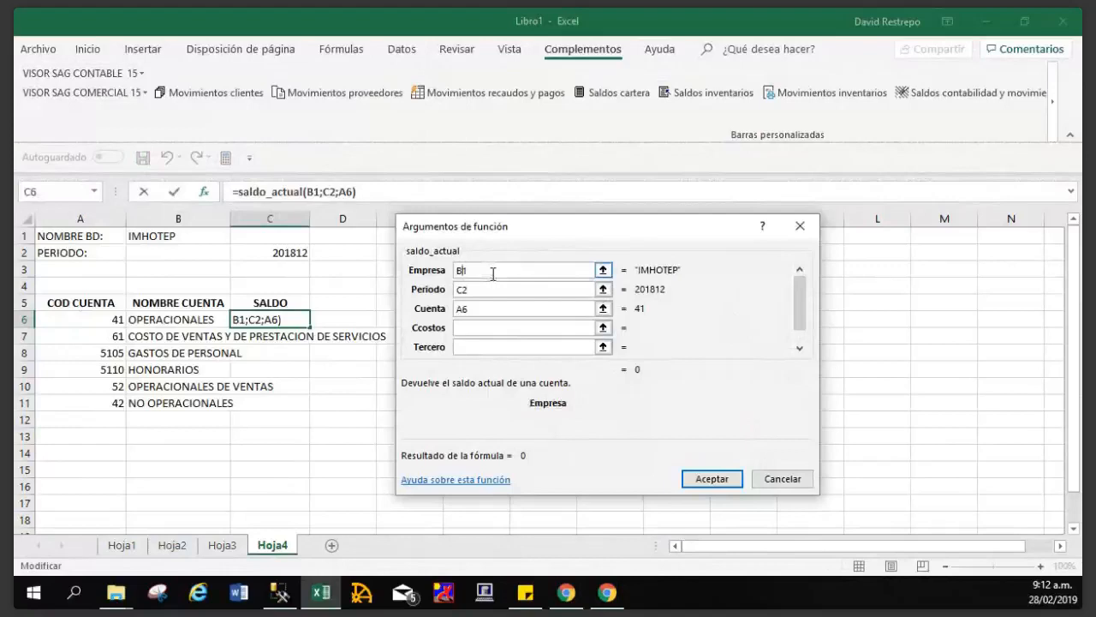
{"action": "key", "text": "Home"}
{"action": "type", "text": "$"}
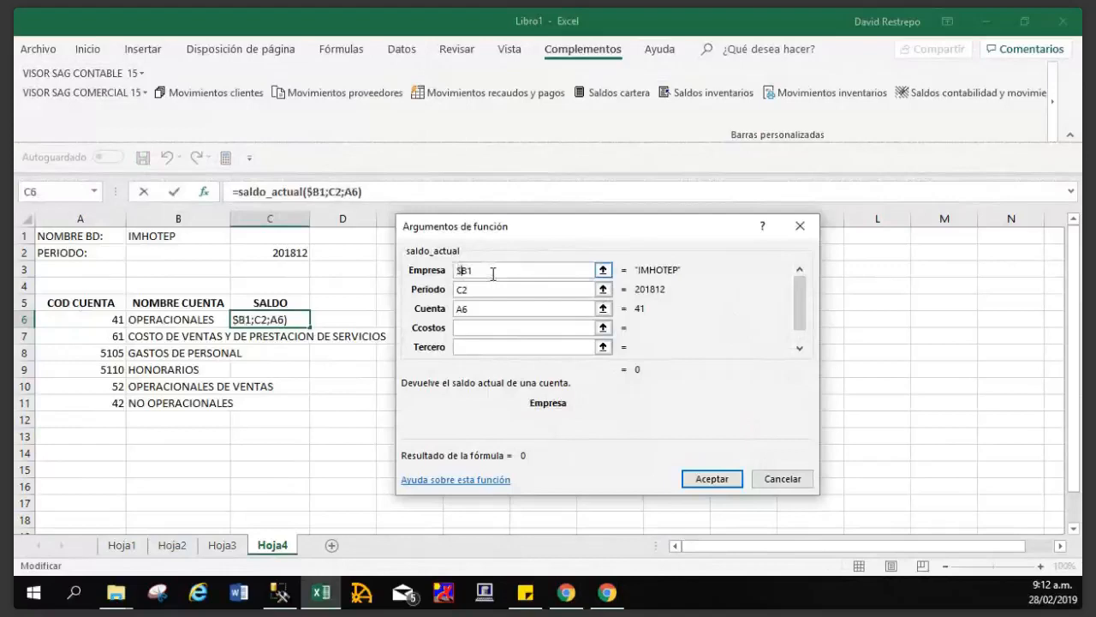
{"action": "key", "text": "Right"}
{"action": "type", "text": "$"}
{"action": "left_click", "coordinate": [485, 292]}
{"action": "key", "text": "Home"}
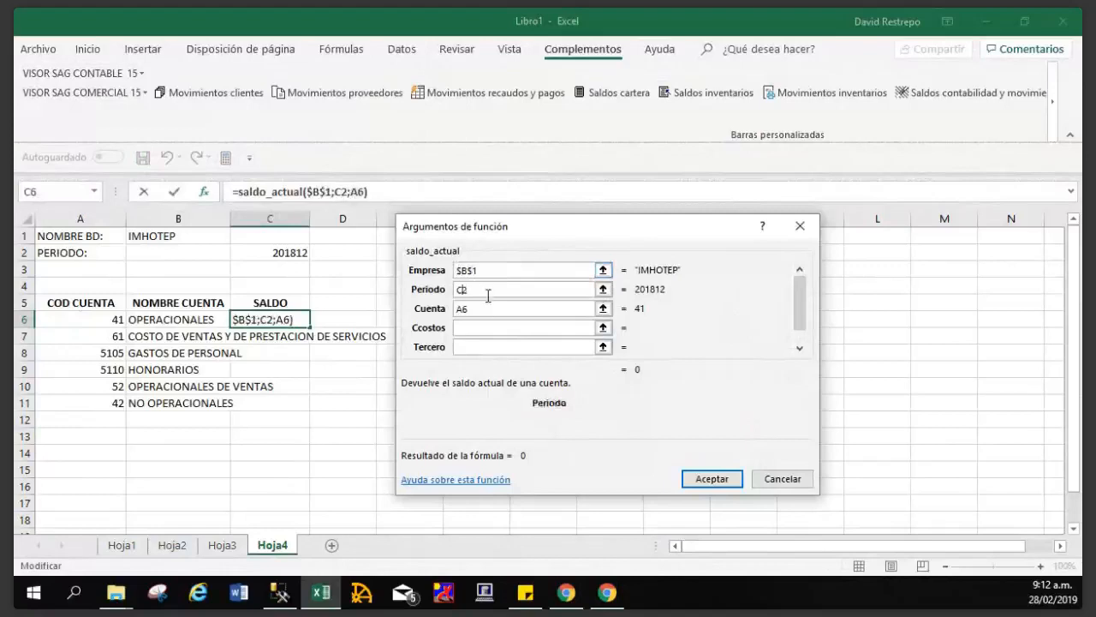
{"action": "type", "text": "$"}
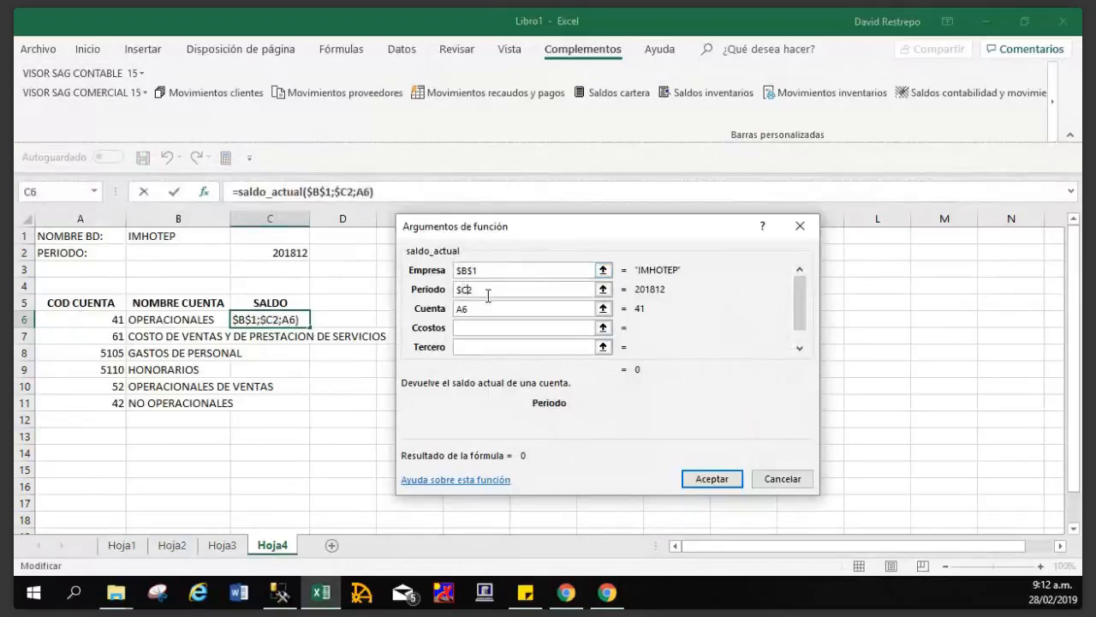
{"action": "key", "text": "Right"}
{"action": "type", "text": "$"}
Fix the Cuenta reference as $A6, accept the saldo_actual formula and fill it down from C6 to C11.
{"action": "left_click", "coordinate": [488, 310]}
{"action": "key", "text": "Home"}
{"action": "type", "text": "$"}
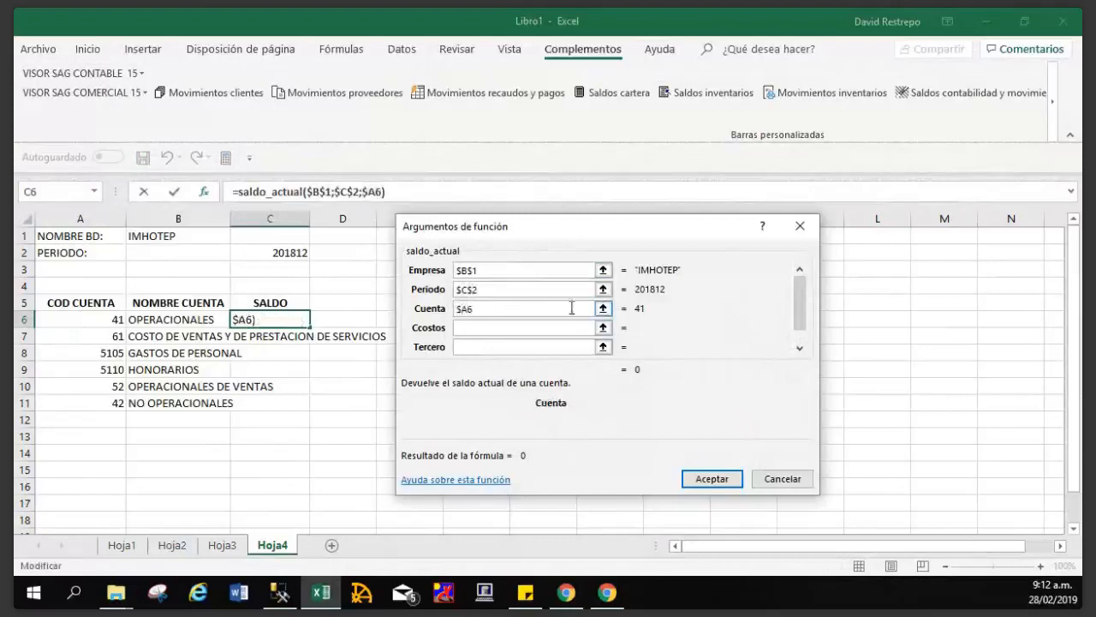
{"action": "left_click", "coordinate": [708, 483]}
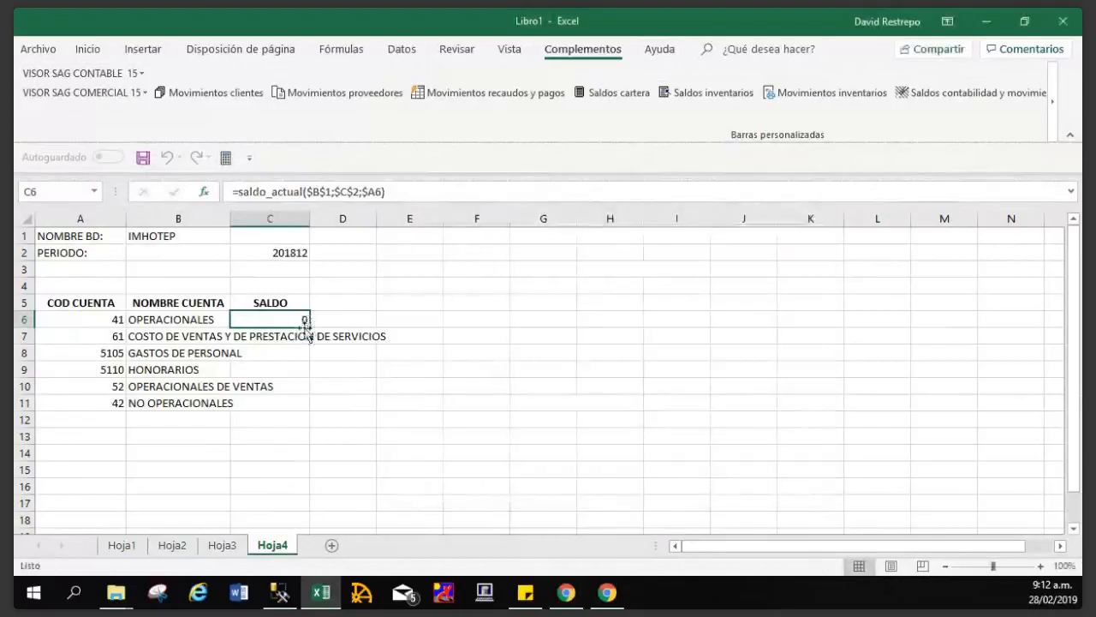
{"action": "left_click_drag", "start_coordinate": [308, 326], "coordinate": [305, 404]}
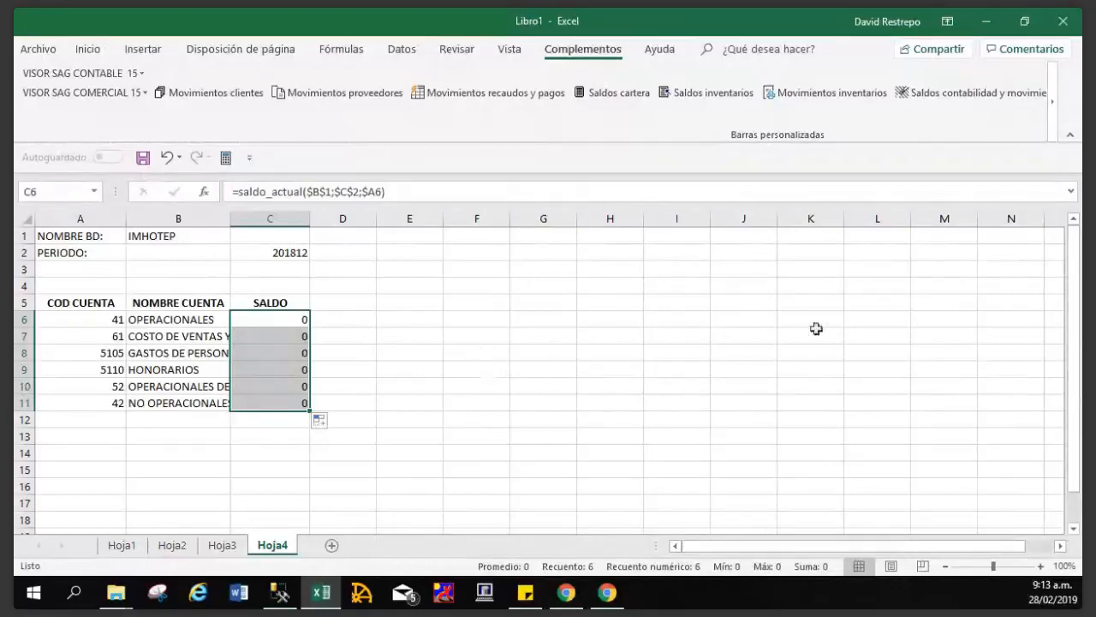
Set the period in cell C2 to 201811.
{"action": "left_click", "coordinate": [288, 252]}
{"action": "left_click", "coordinate": [313, 191]}
{"action": "key", "text": "BackSpace"}
{"action": "type", "text": "1"}
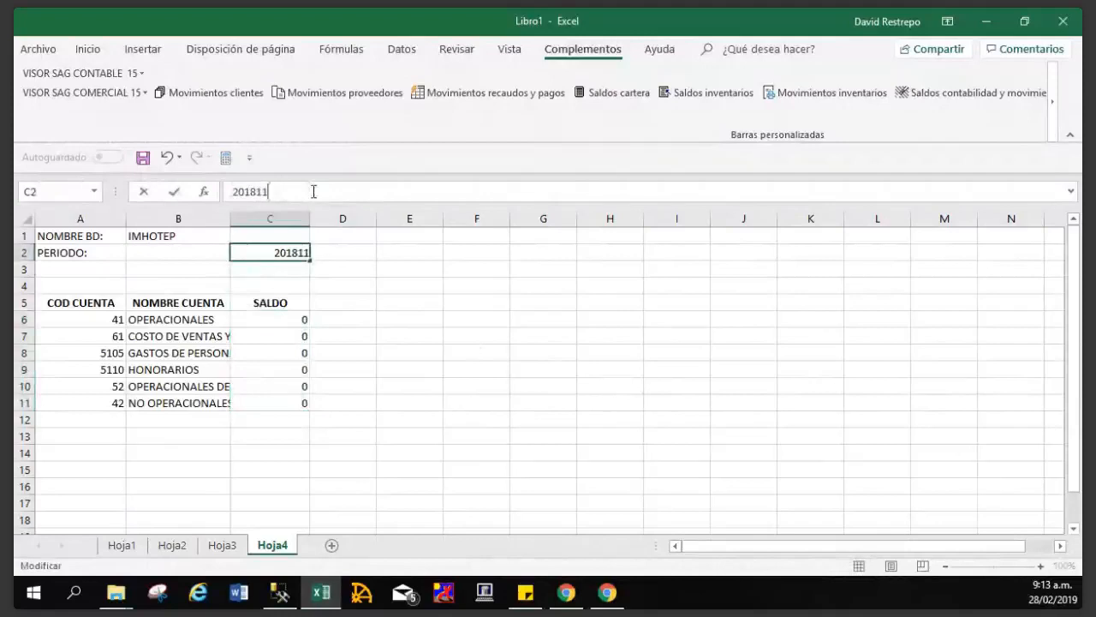
{"action": "key", "text": "Return"}
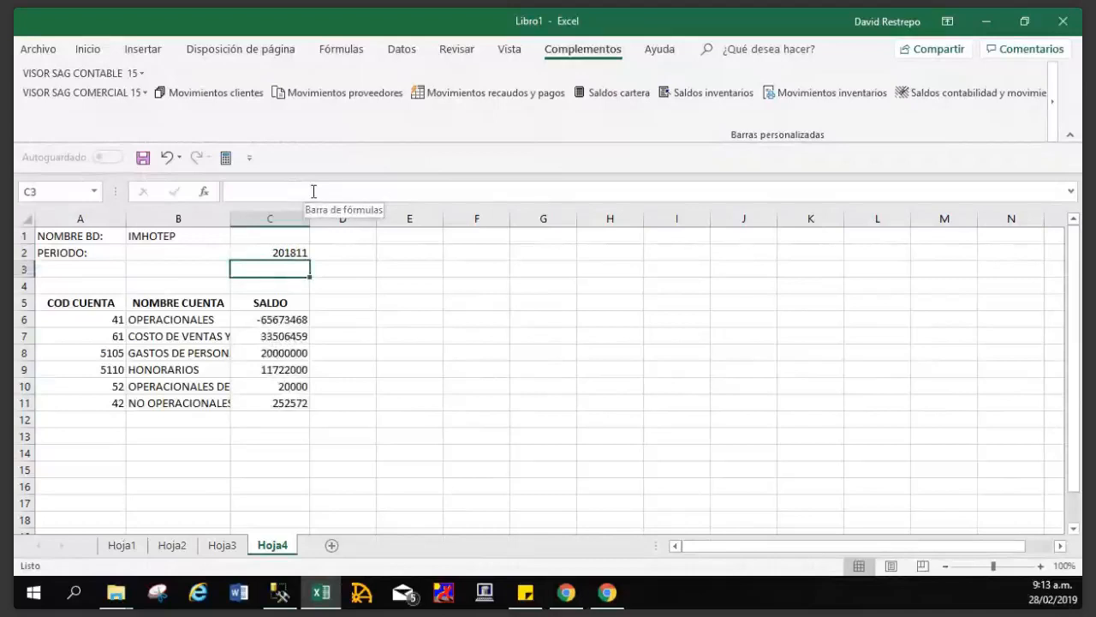
Apply the $ Español (Colombia) accounting format to the balances in C6:C11 and fit column C to its contents.
{"action": "left_click_drag", "start_coordinate": [268, 319], "coordinate": [282, 401]}
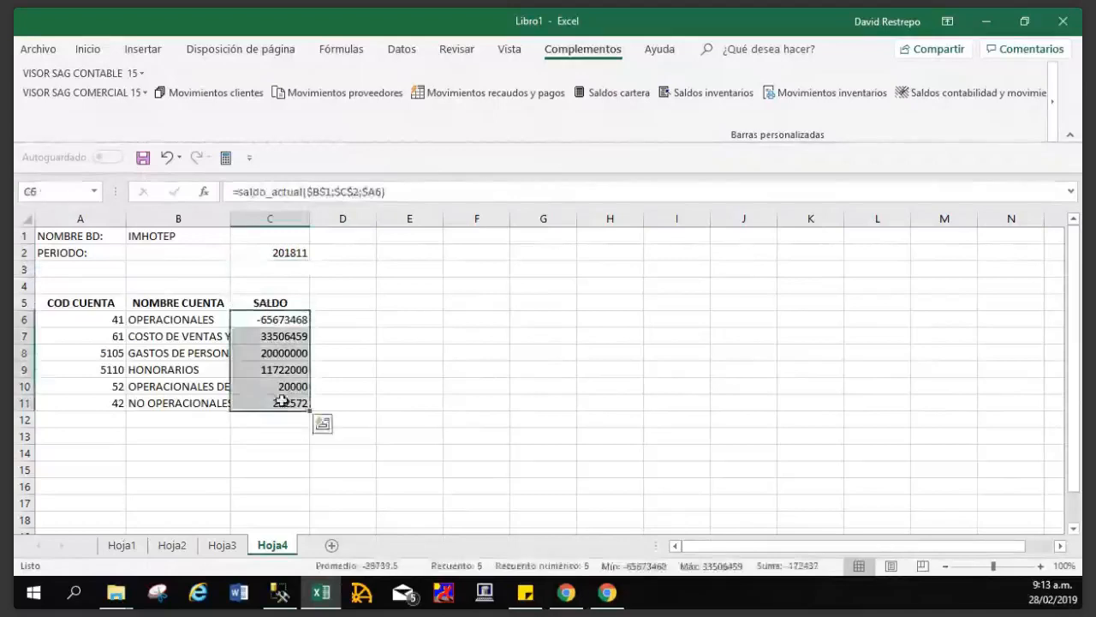
{"action": "left_click", "coordinate": [94, 51]}
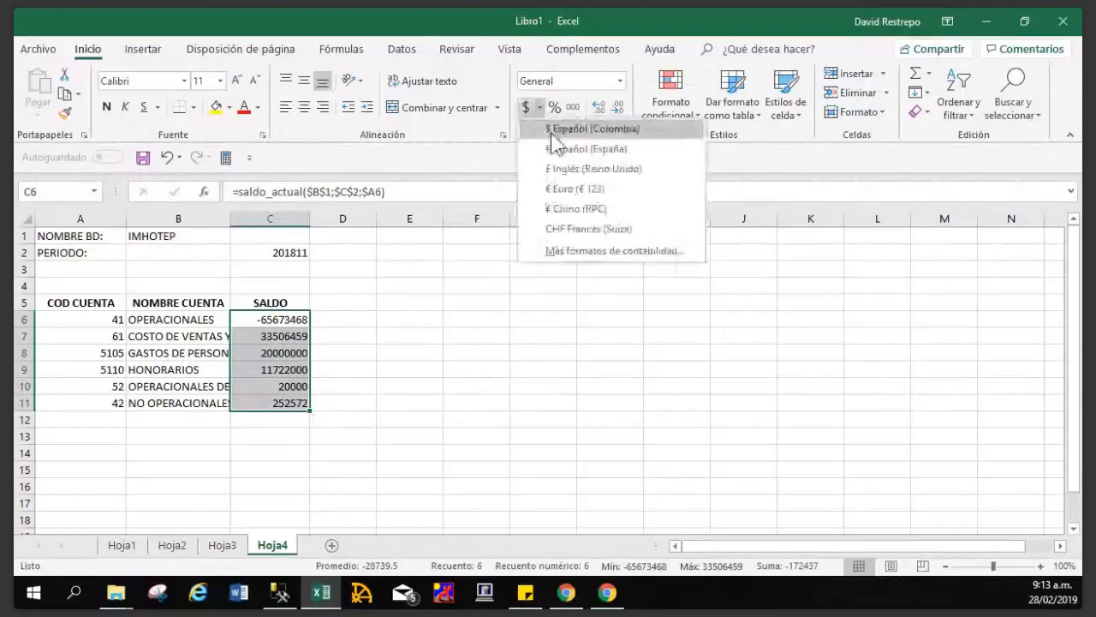
{"action": "left_click", "coordinate": [591, 128]}
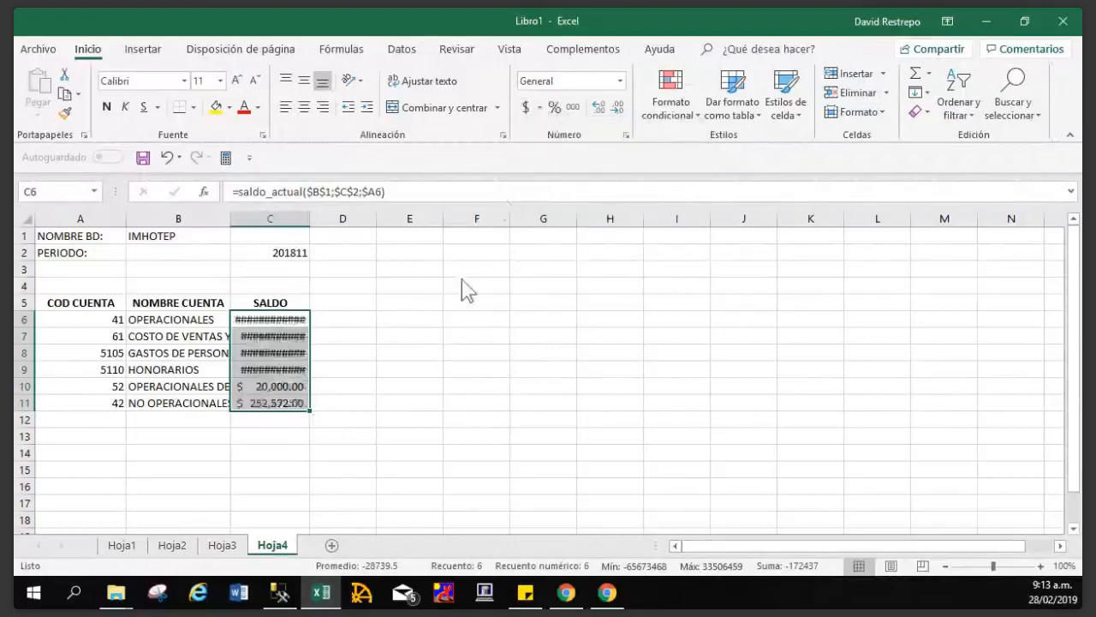
{"action": "double_click", "coordinate": [309, 218]}
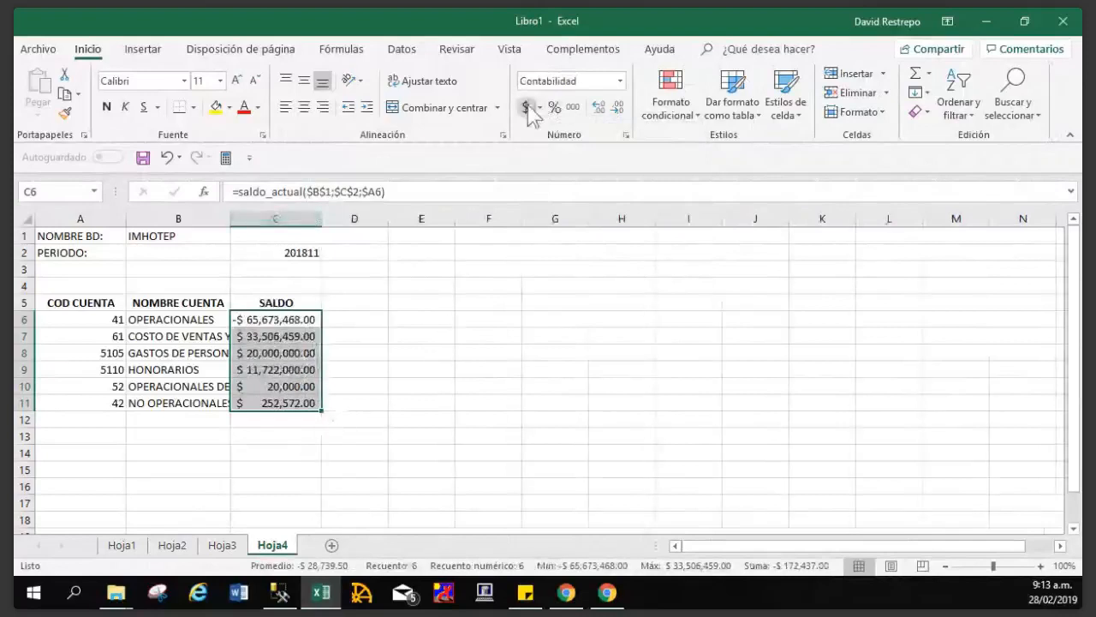
Show the balances in C6:C11 without decimal places.
{"action": "left_click", "coordinate": [599, 109]}
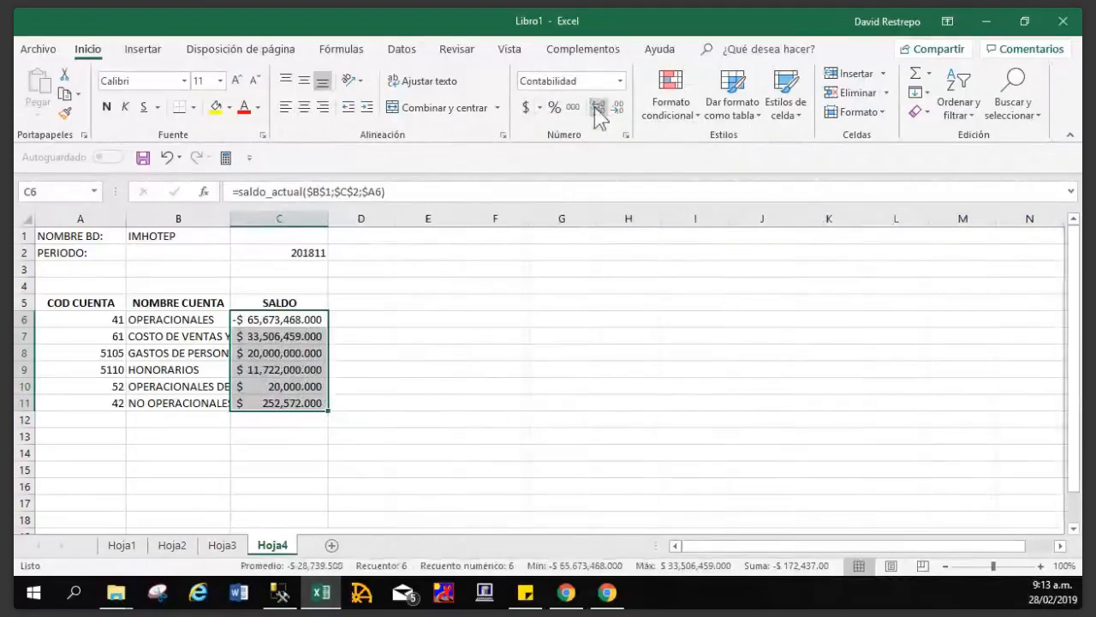
{"action": "left_click", "coordinate": [614, 110]}
{"action": "double_click", "coordinate": [614, 112]}
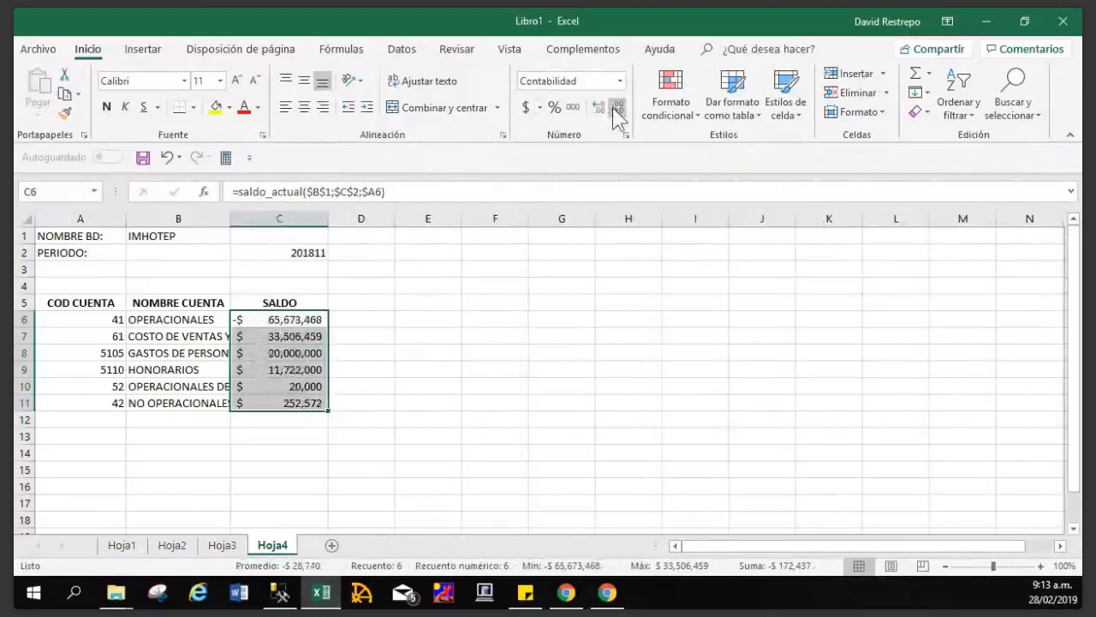
{"action": "left_click", "coordinate": [410, 398]}
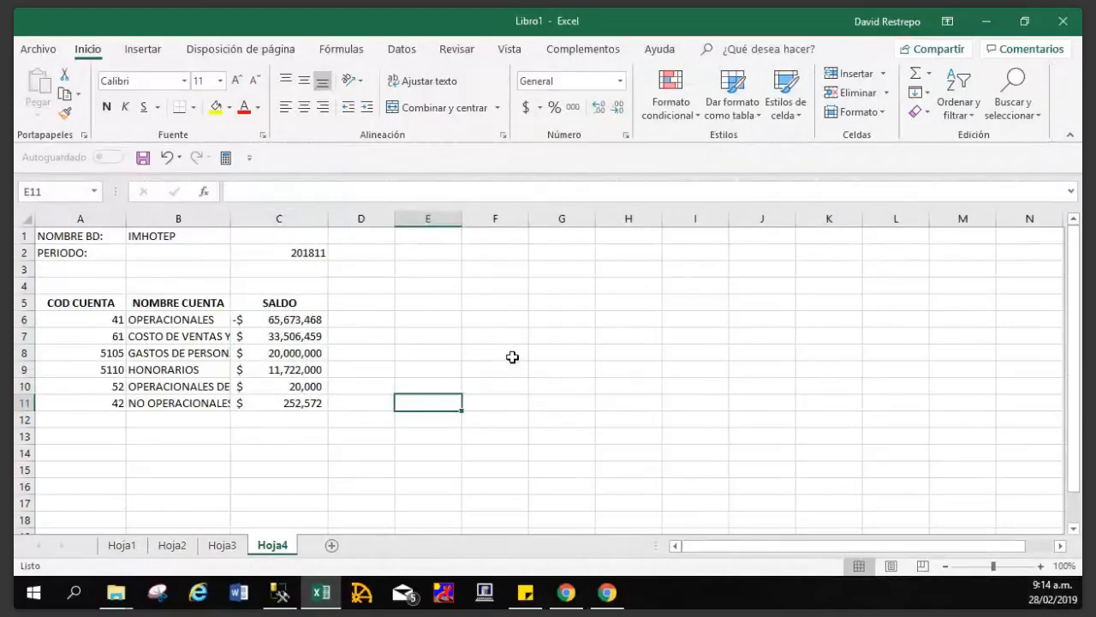
Change the database name in cell B1 to SICOR.
{"action": "left_click", "coordinate": [171, 238]}
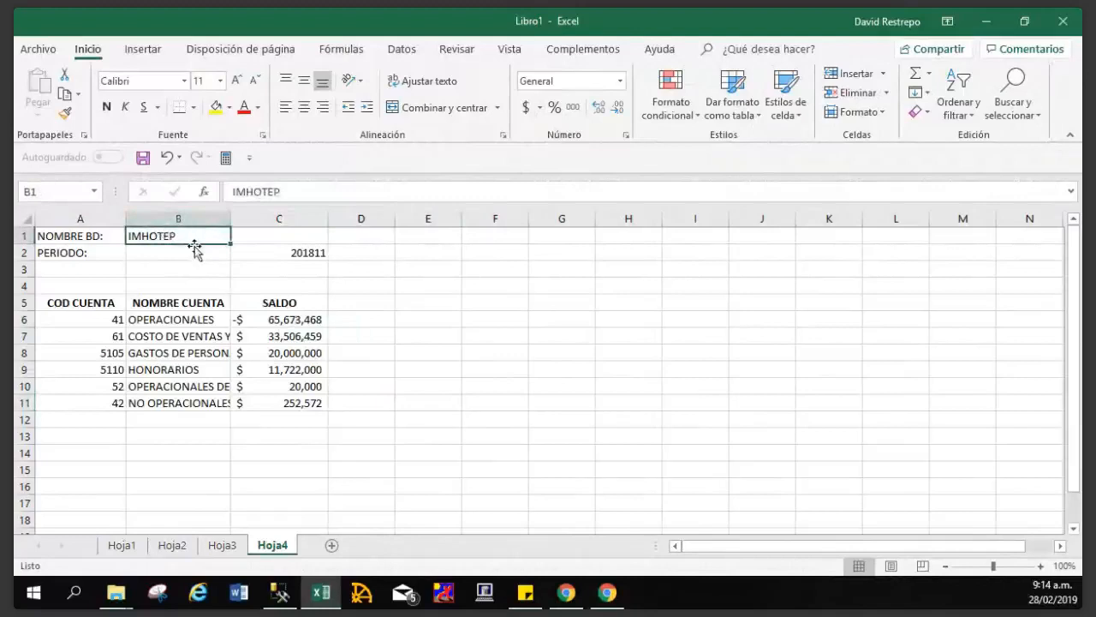
{"action": "type", "text": "S"}
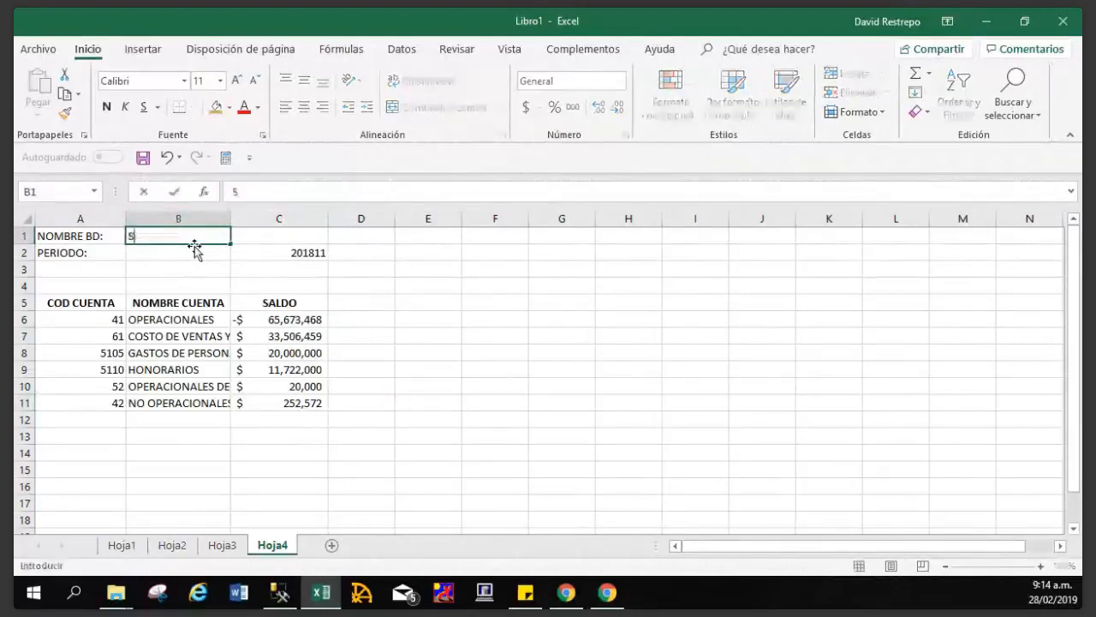
{"action": "type", "text": "ICOR"}
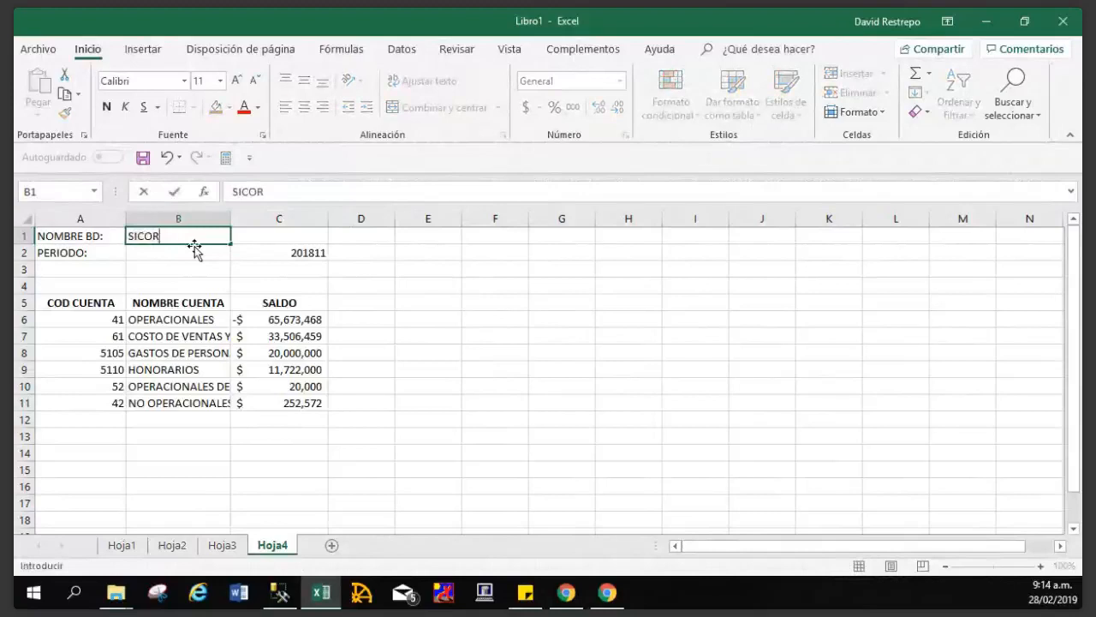
{"action": "key", "text": "Return"}
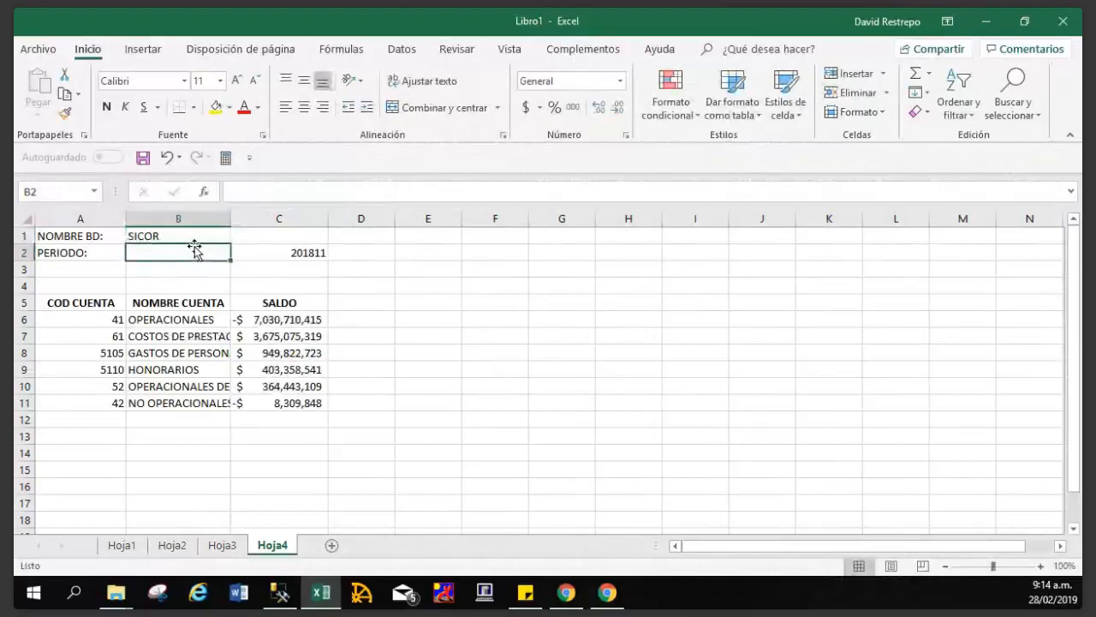
Set the period in cell C2 to 201812.
{"action": "key", "text": "Right"}
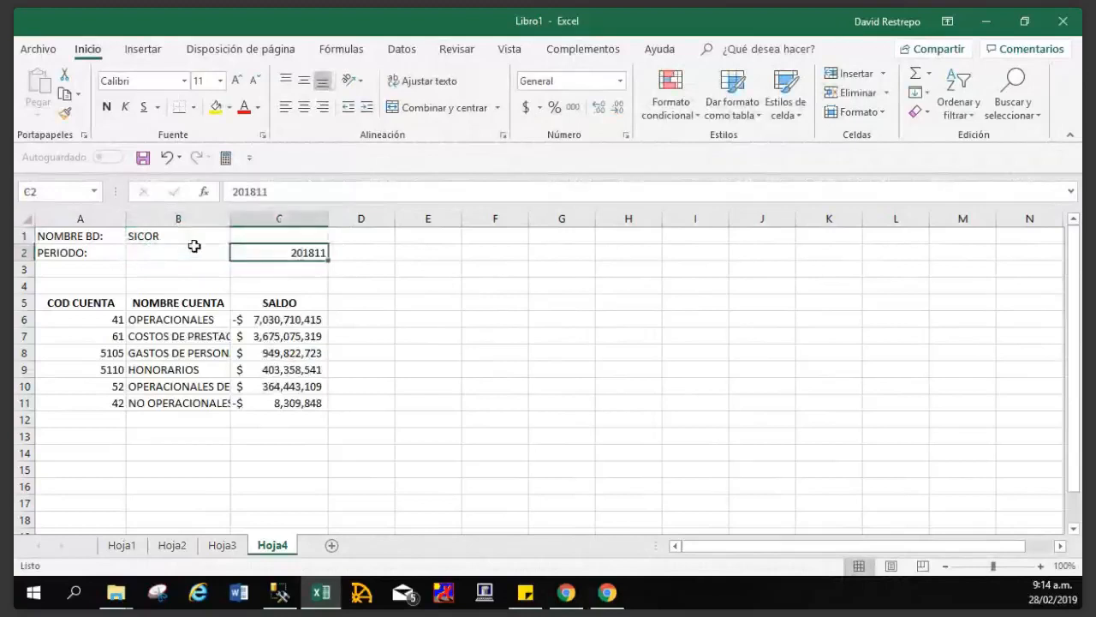
{"action": "left_click", "coordinate": [294, 192]}
{"action": "key", "text": "BackSpace"}
{"action": "type", "text": "2"}
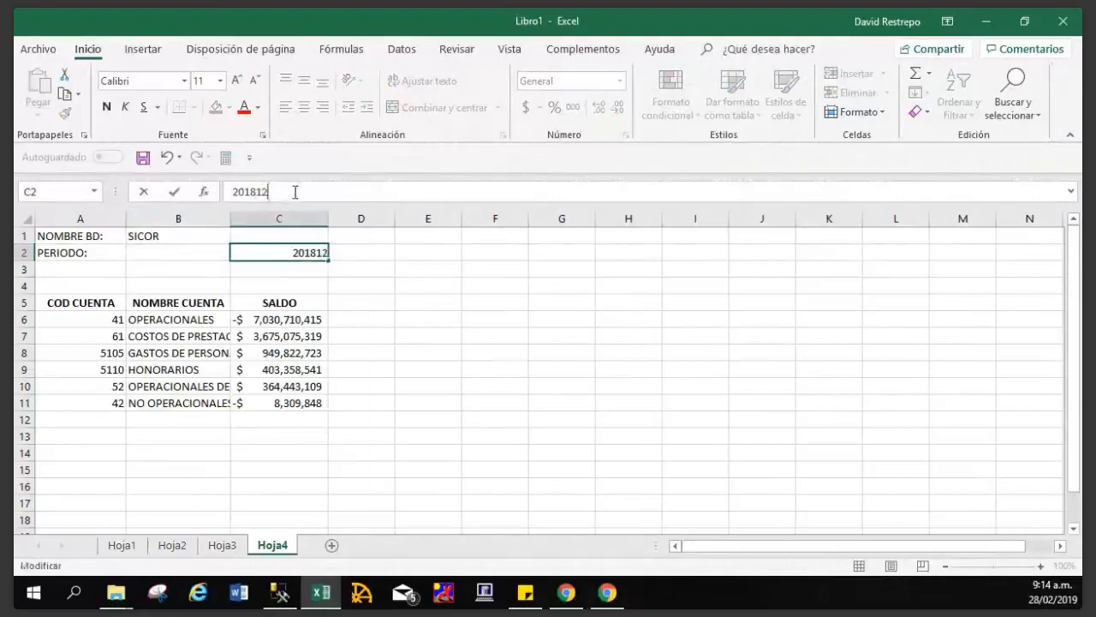
{"action": "key", "text": "Return"}
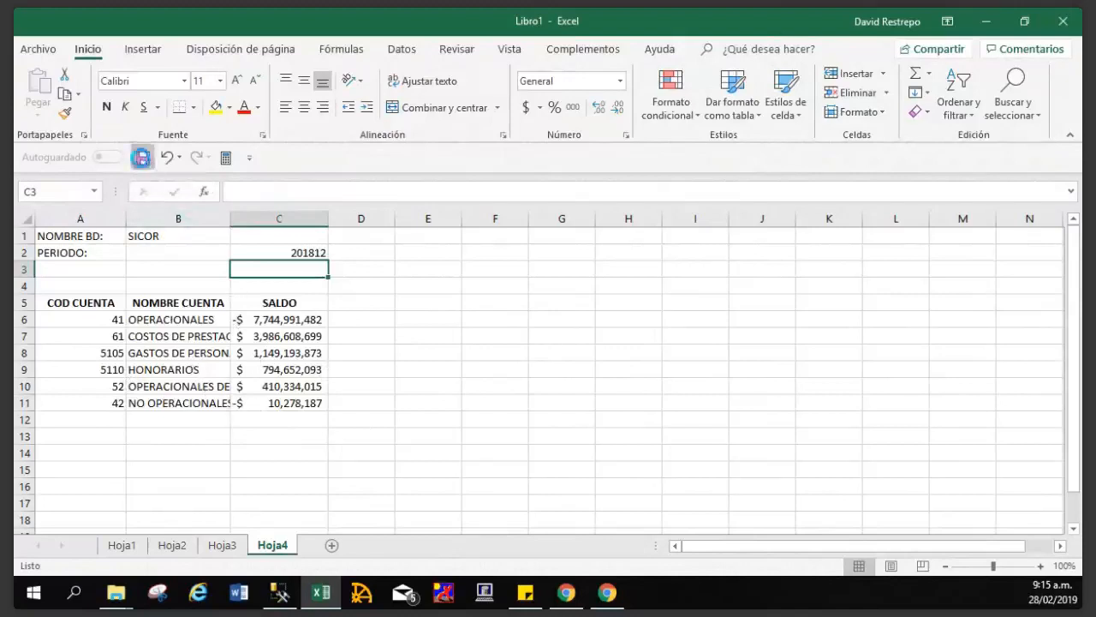
Save the workbook to the Escritorio folder as DEMO PLANTILLA VISOR 2019.
{"action": "left_click", "coordinate": [141, 157]}
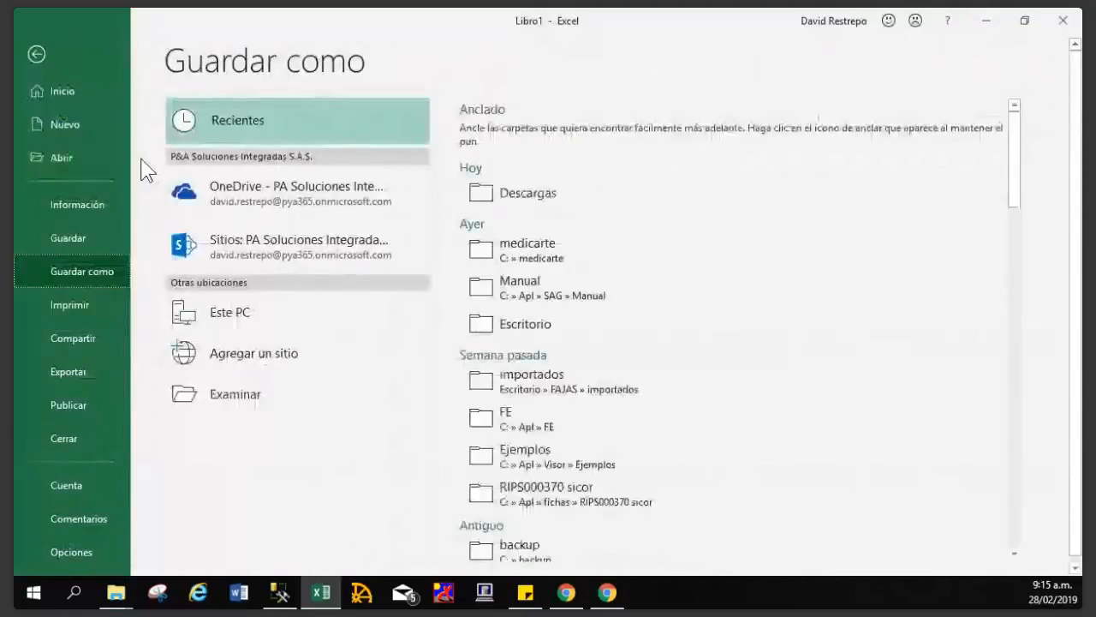
{"action": "left_click", "coordinate": [280, 314]}
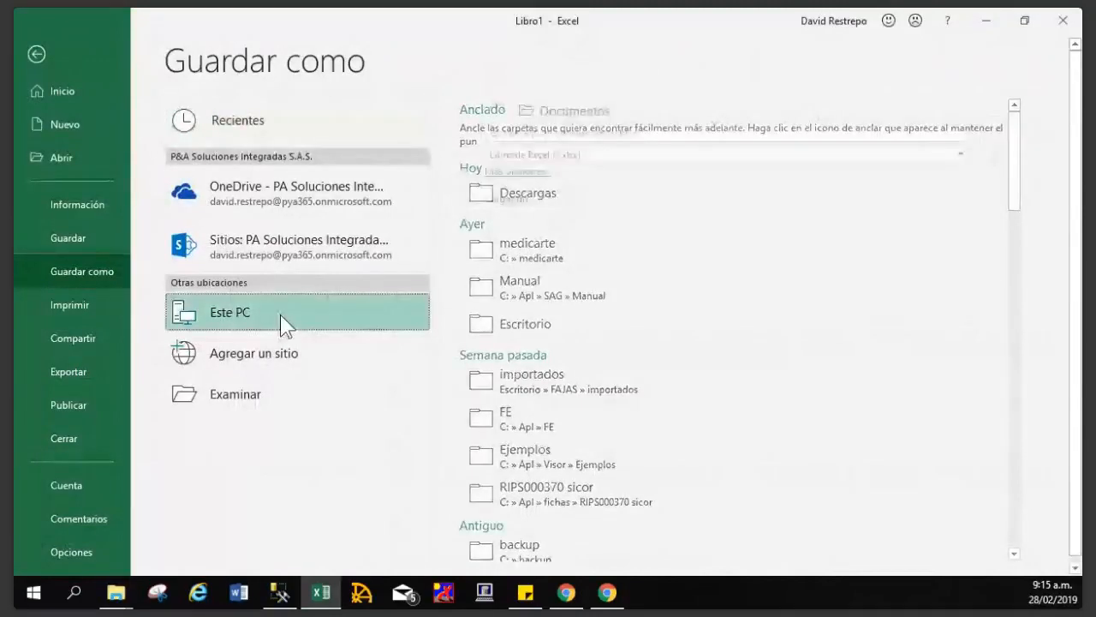
{"action": "left_click", "coordinate": [514, 172]}
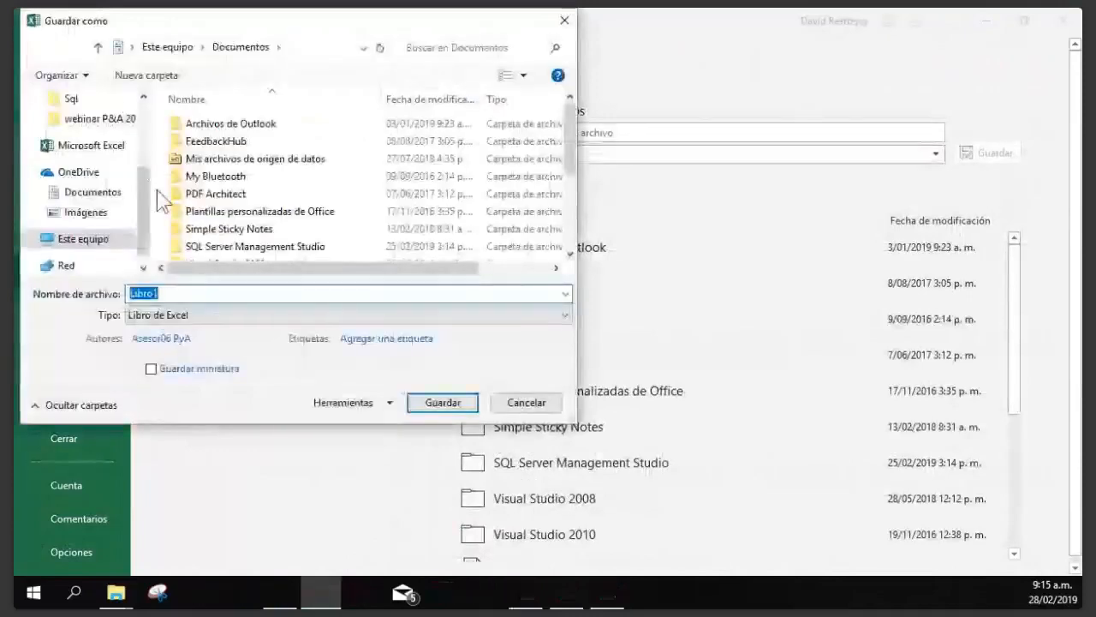
{"action": "left_click", "coordinate": [183, 291]}
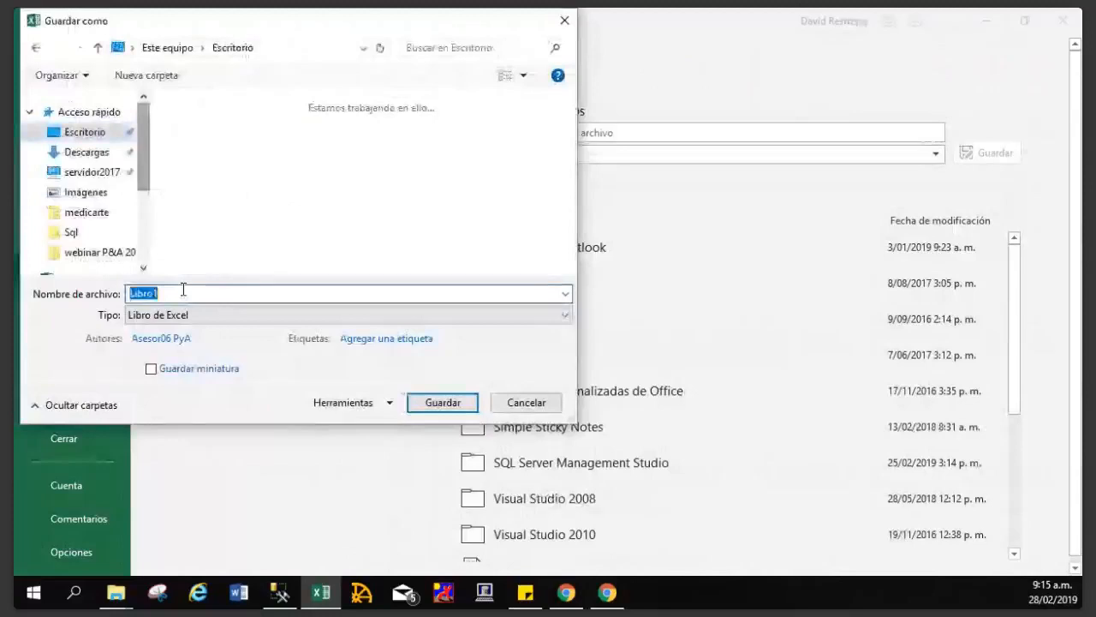
{"action": "type", "text": "DEMO PL"}
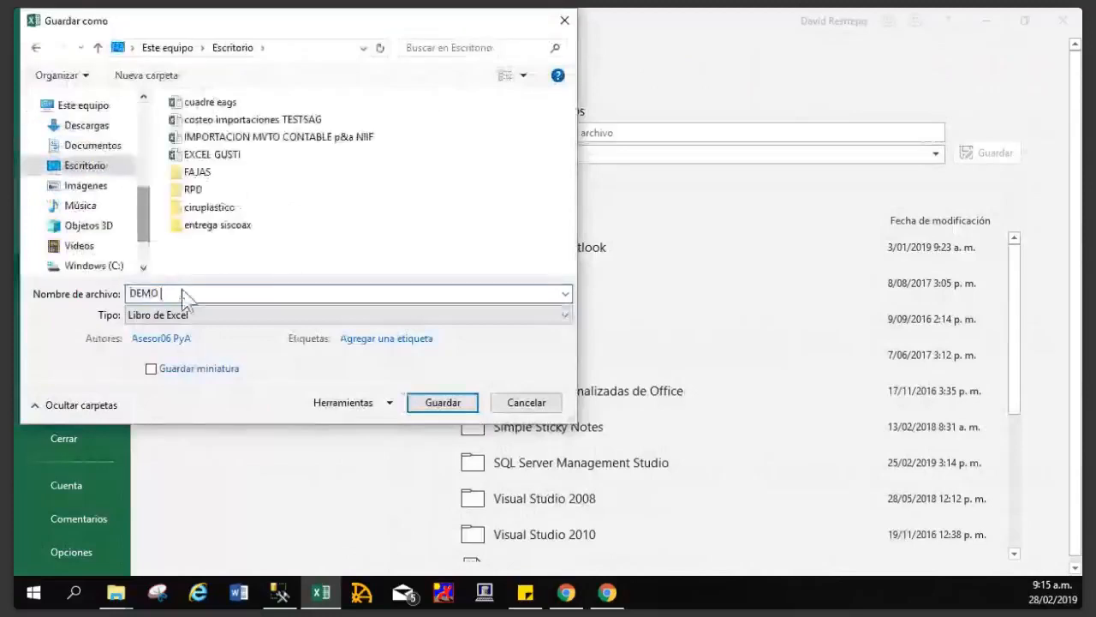
{"action": "type", "text": "ANTILLA VISOR 2019"}
{"action": "key", "text": "Return"}
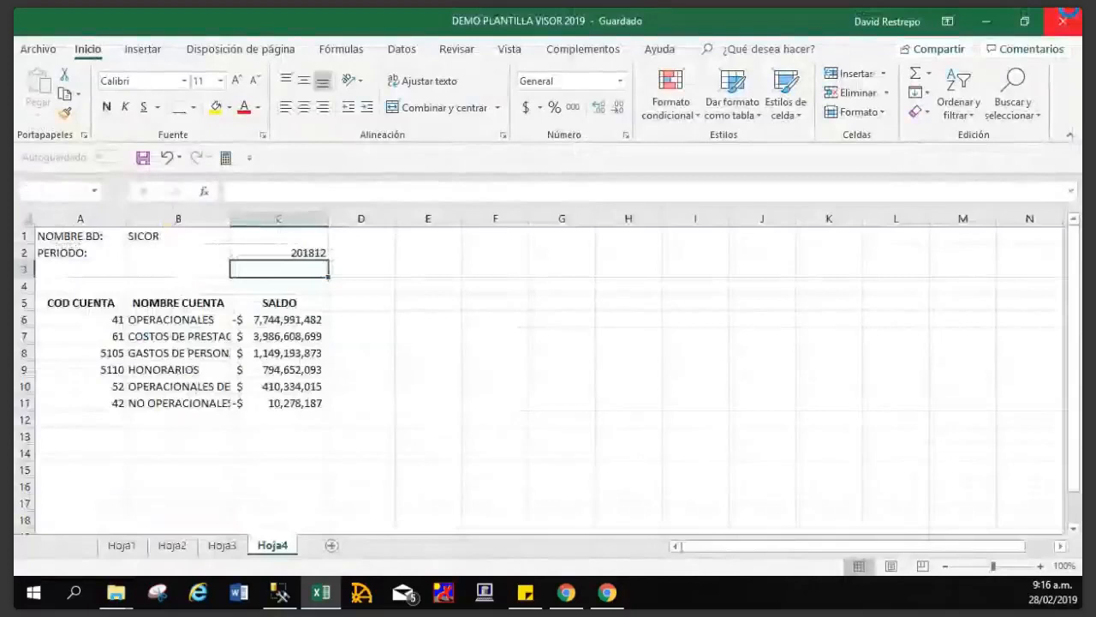
Close and reopen the DEMO PLANTILLA VISOR 2019 workbook, enabling its external data connections.
{"action": "left_click", "coordinate": [1063, 19]}
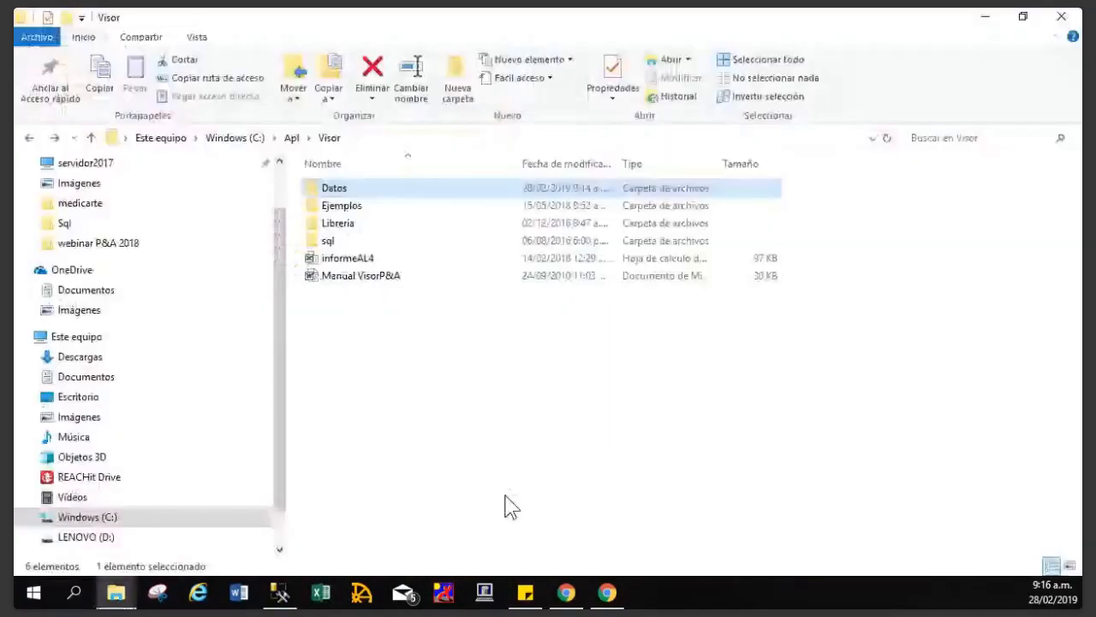
{"action": "left_click", "coordinate": [986, 16]}
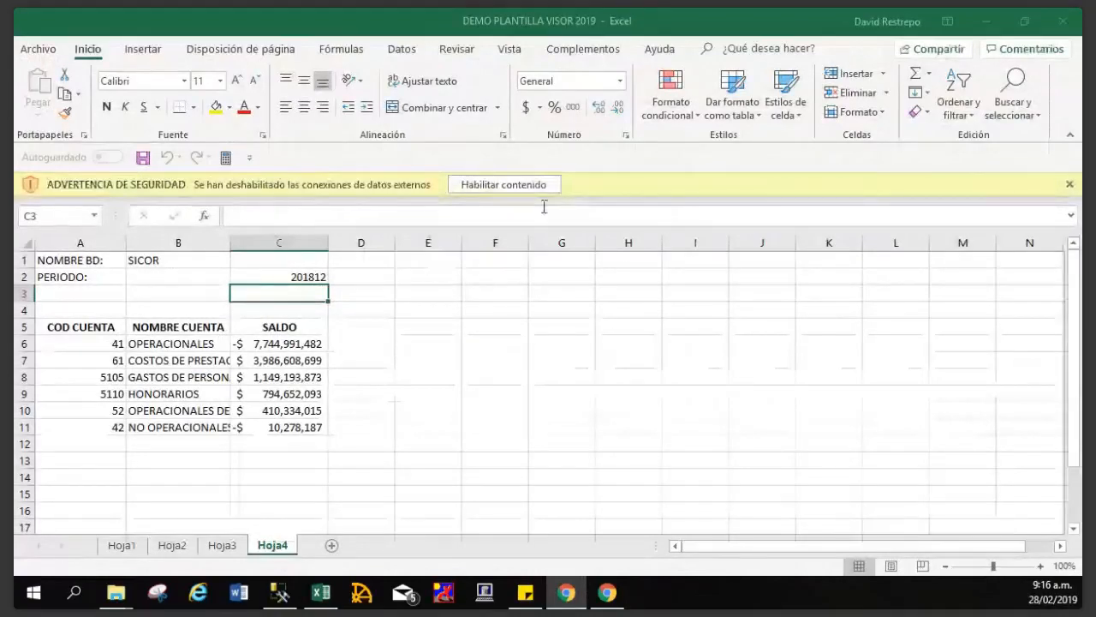
{"action": "left_click", "coordinate": [514, 180]}
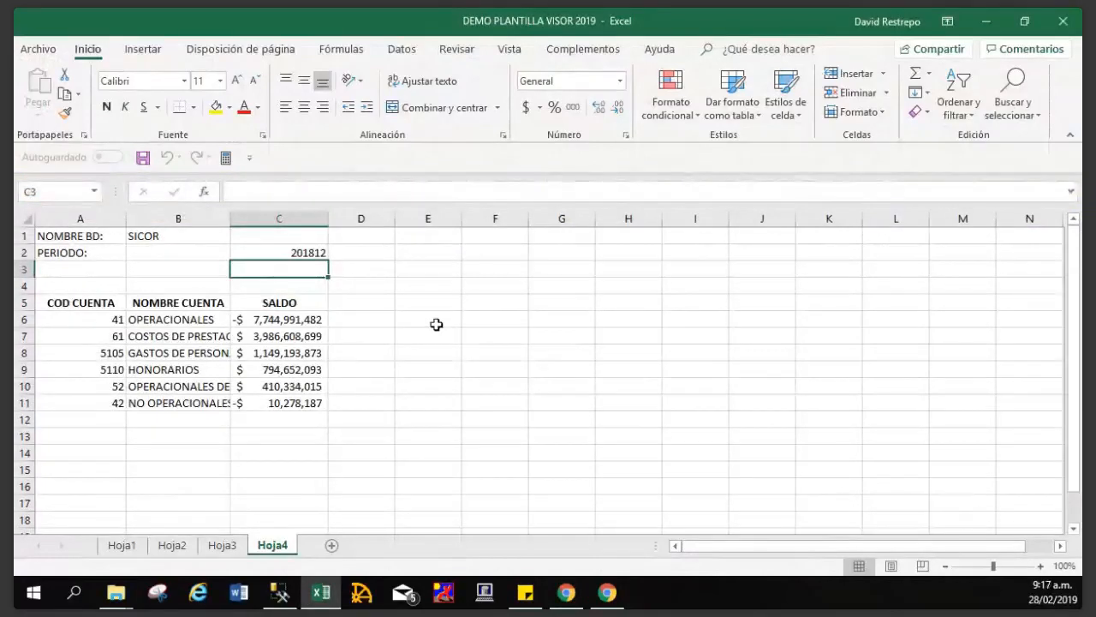
Review the reopened workbook's sheets Hoja4, Hoja3 and Hoja2, and the account list on Hoja1.
{"action": "key", "text": "Up"}
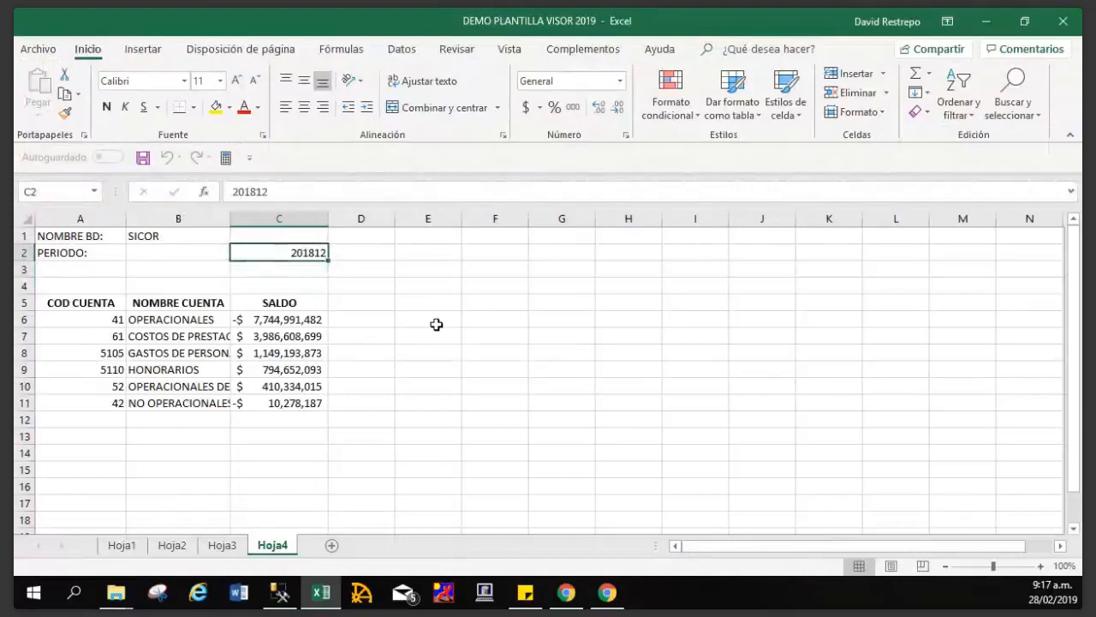
{"action": "left_click", "coordinate": [439, 326]}
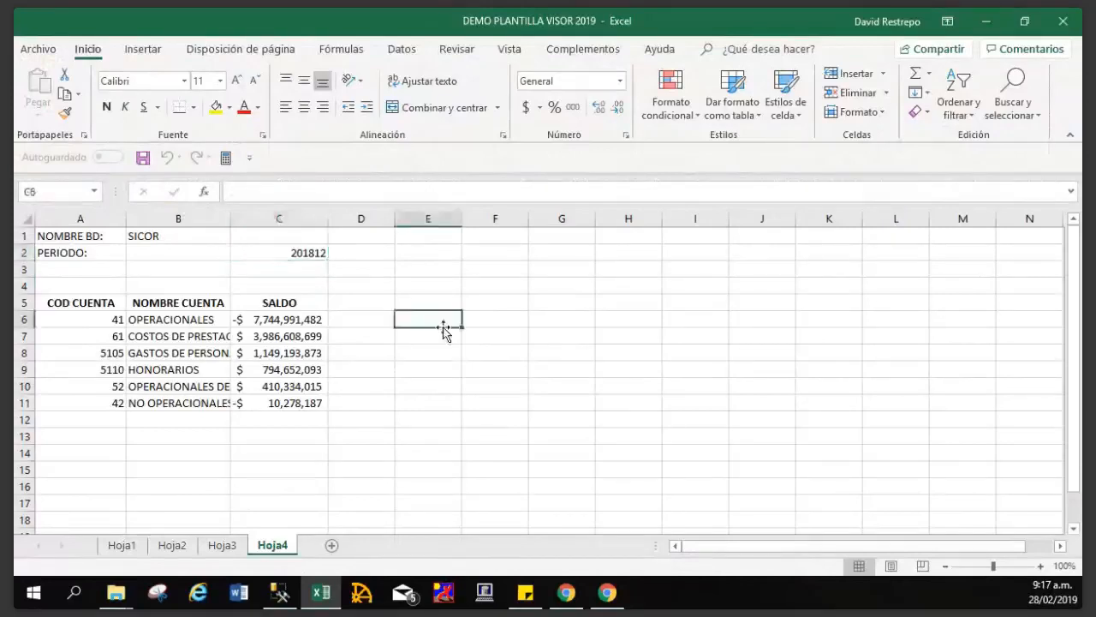
{"action": "left_click", "coordinate": [222, 545]}
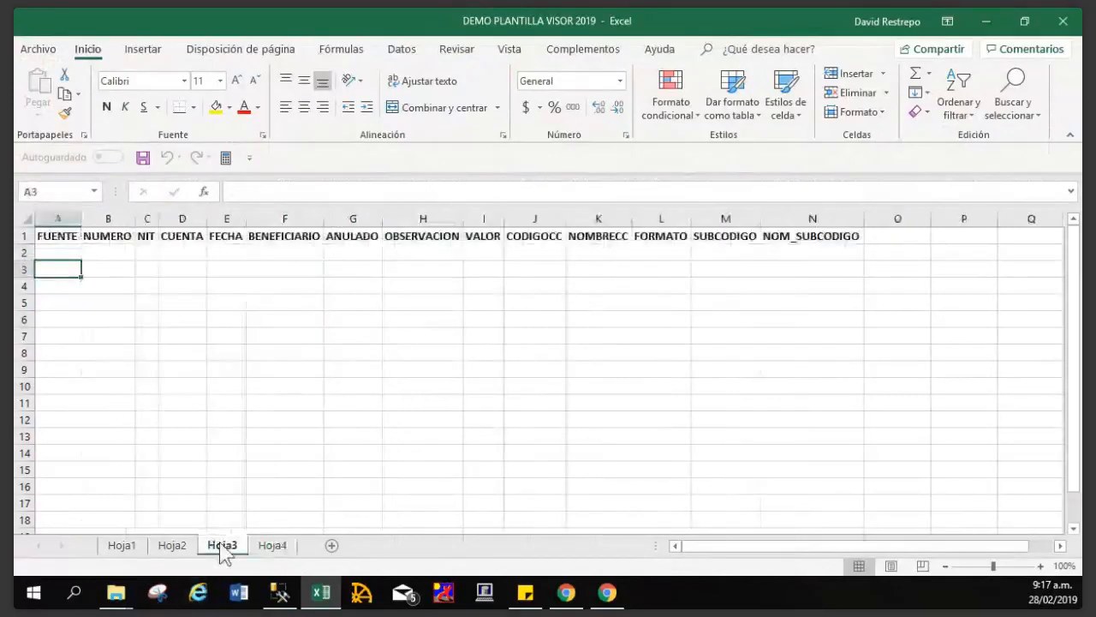
{"action": "left_click", "coordinate": [173, 545]}
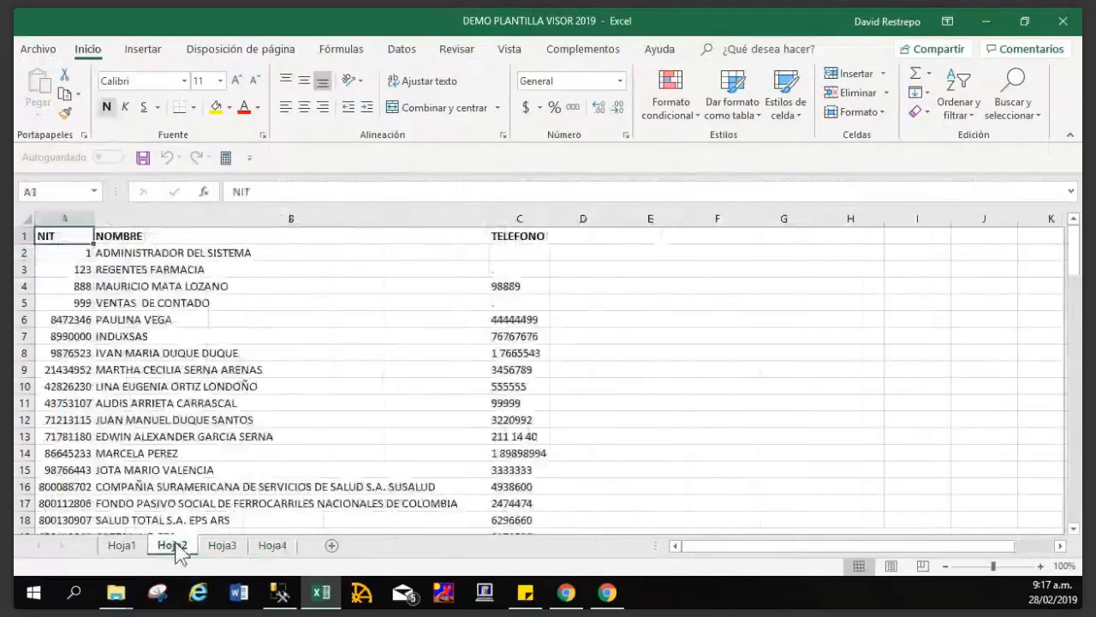
{"action": "left_click", "coordinate": [121, 546]}
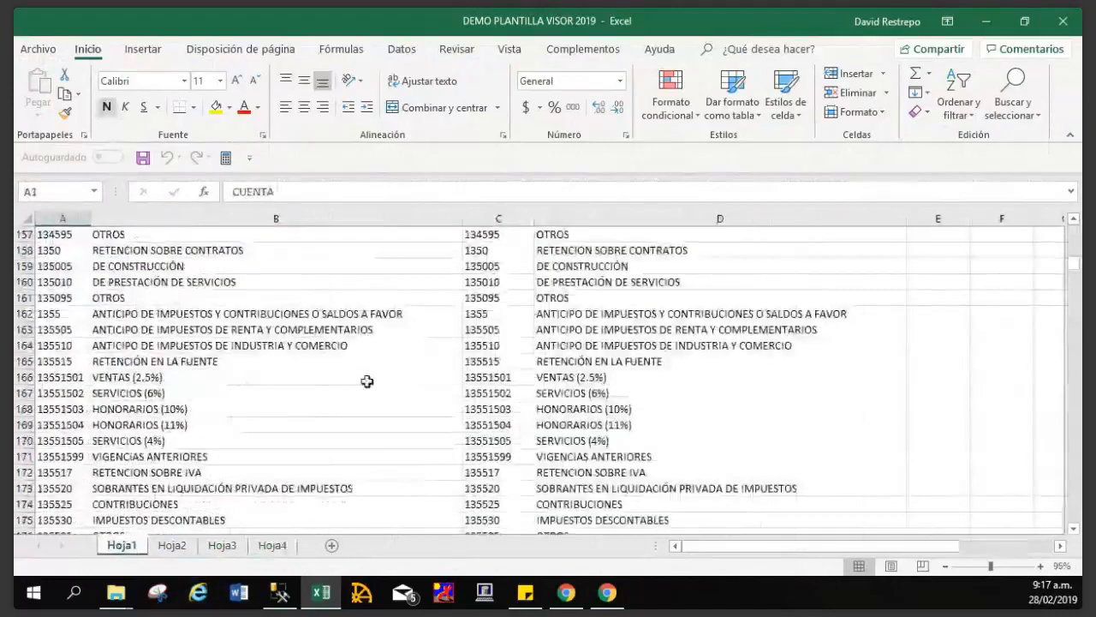
{"action": "scroll", "coordinate": [367, 381], "scroll_direction": "up", "scroll_amount": 20}
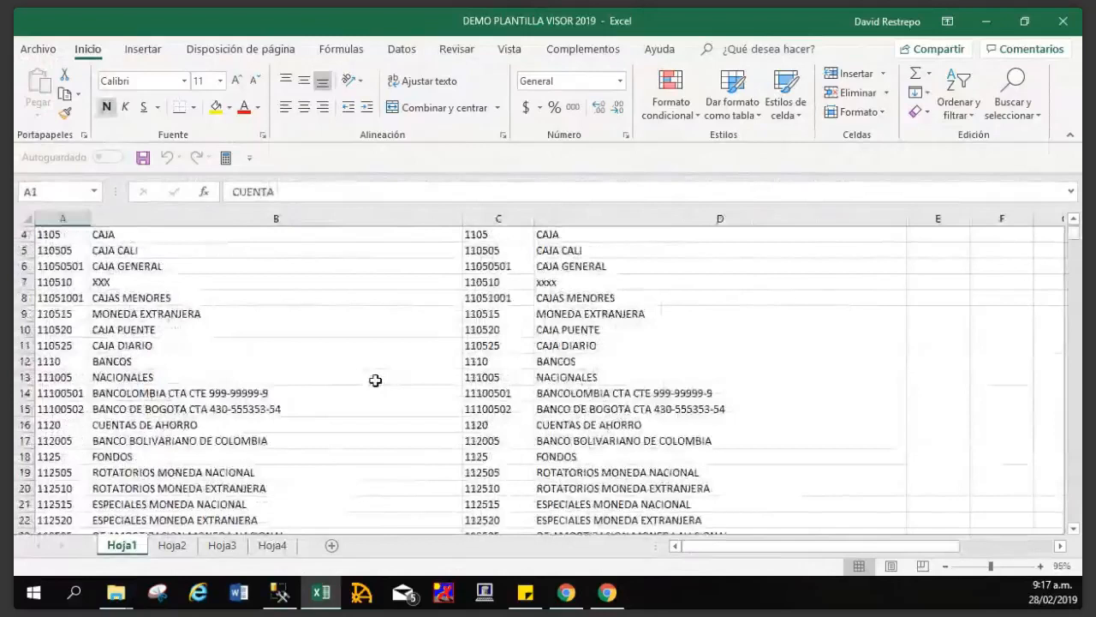
{"action": "scroll", "coordinate": [375, 380], "scroll_direction": "down", "scroll_amount": 1}
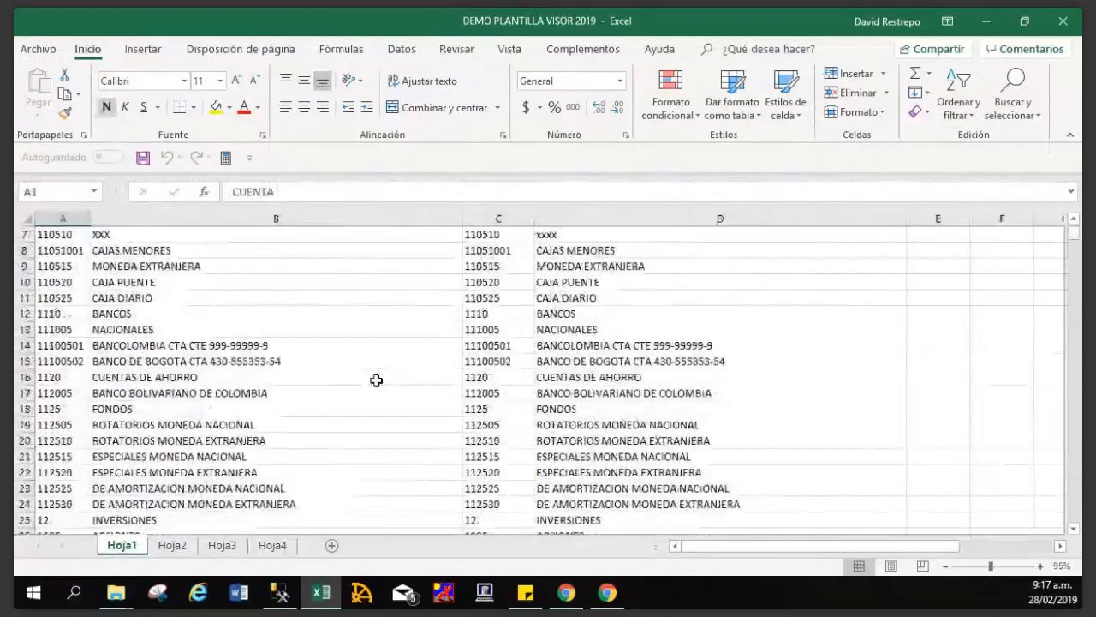
{"action": "scroll", "coordinate": [375, 381], "scroll_direction": "up", "scroll_amount": 2}
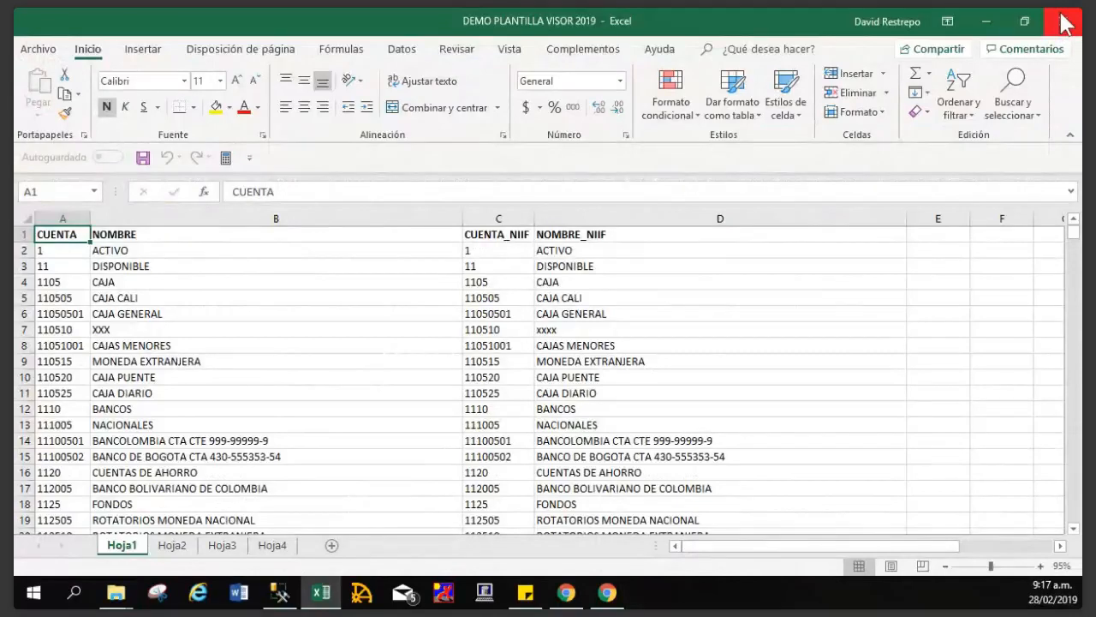
On sheet Hoja4, enter the period 201811 in cell D2, beside the existing period.
{"action": "left_click", "coordinate": [272, 547]}
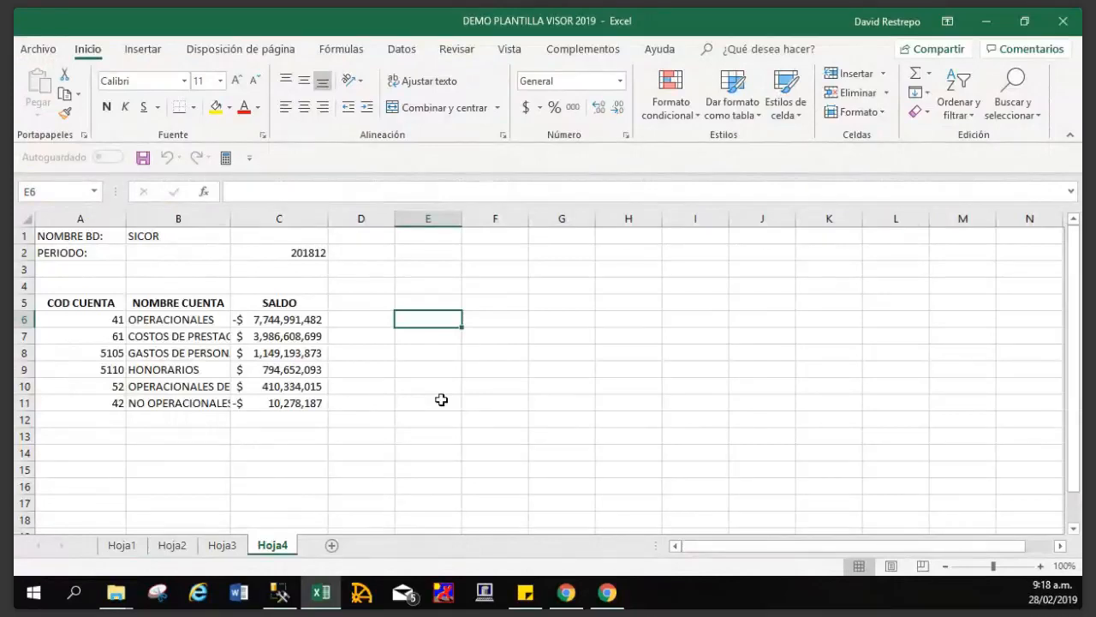
{"action": "key", "text": "Up"}
{"action": "key", "text": "Up"}
{"action": "key", "text": "Up"}
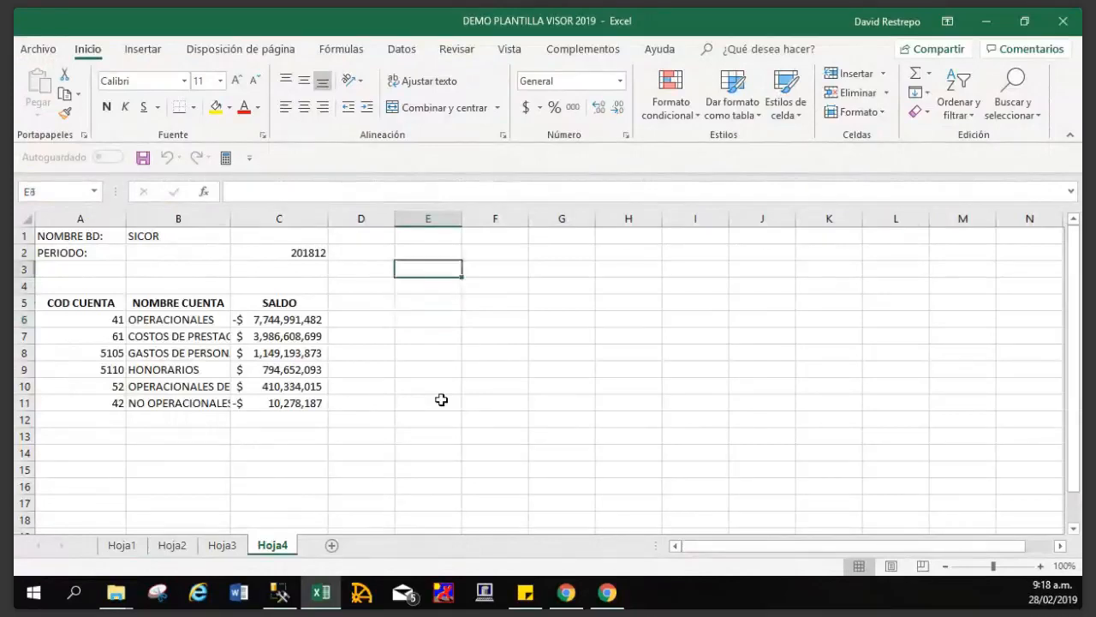
{"action": "key", "text": "Left"}
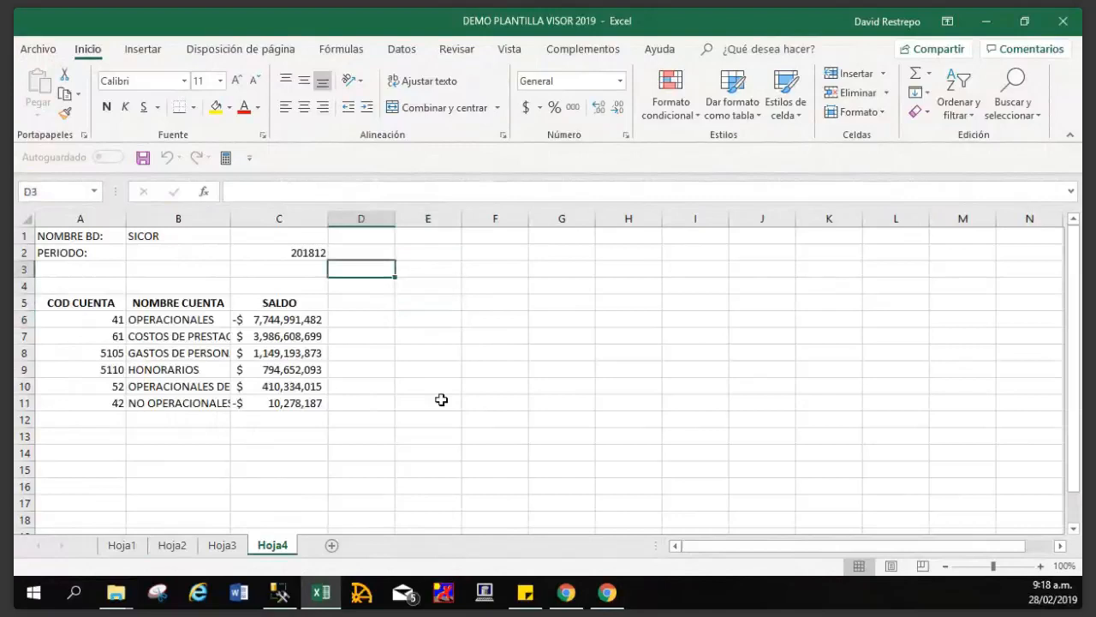
{"action": "key", "text": "Up"}
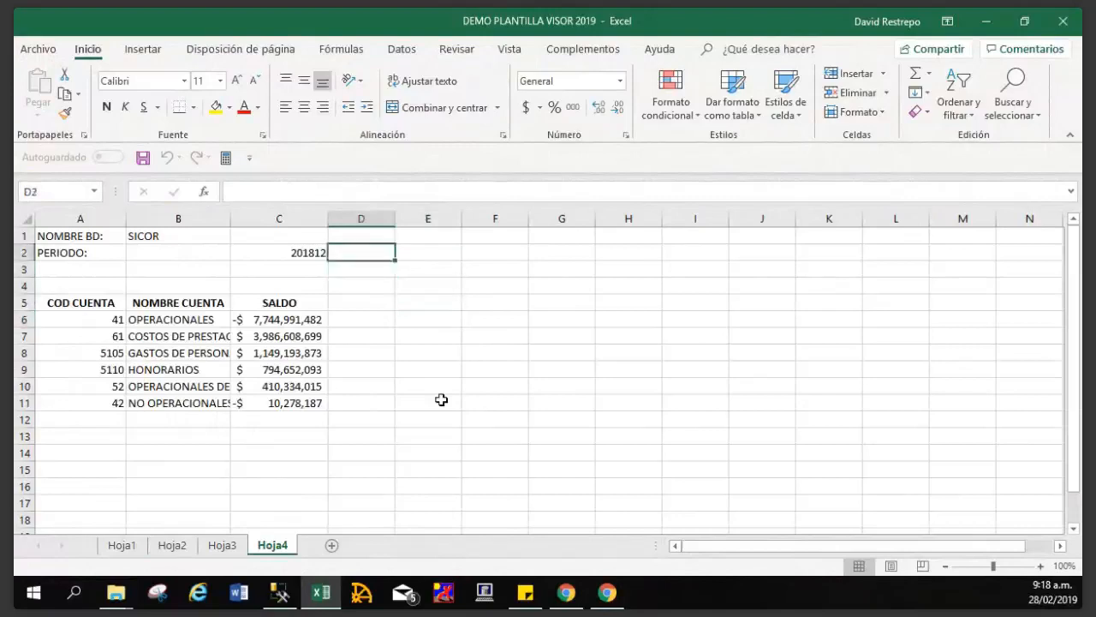
{"action": "type", "text": "2018"}
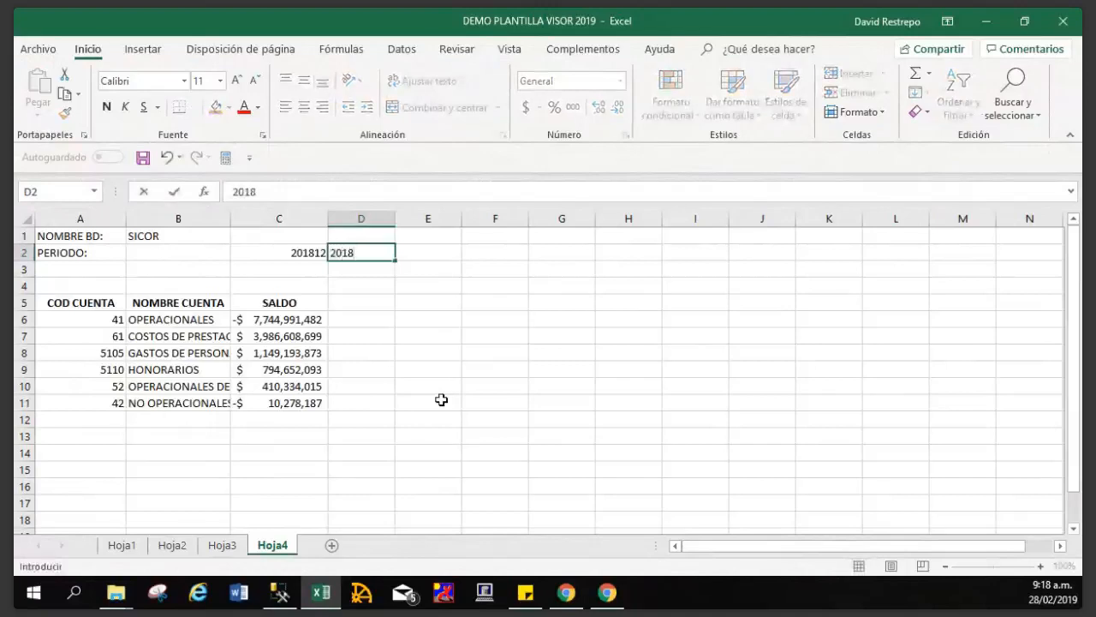
{"action": "type", "text": "11"}
{"action": "key", "text": "Return"}
{"action": "key", "text": "Up"}
{"action": "key", "text": "ctrl+c"}
{"action": "key", "text": "Left"}
{"action": "key", "text": "Left"}
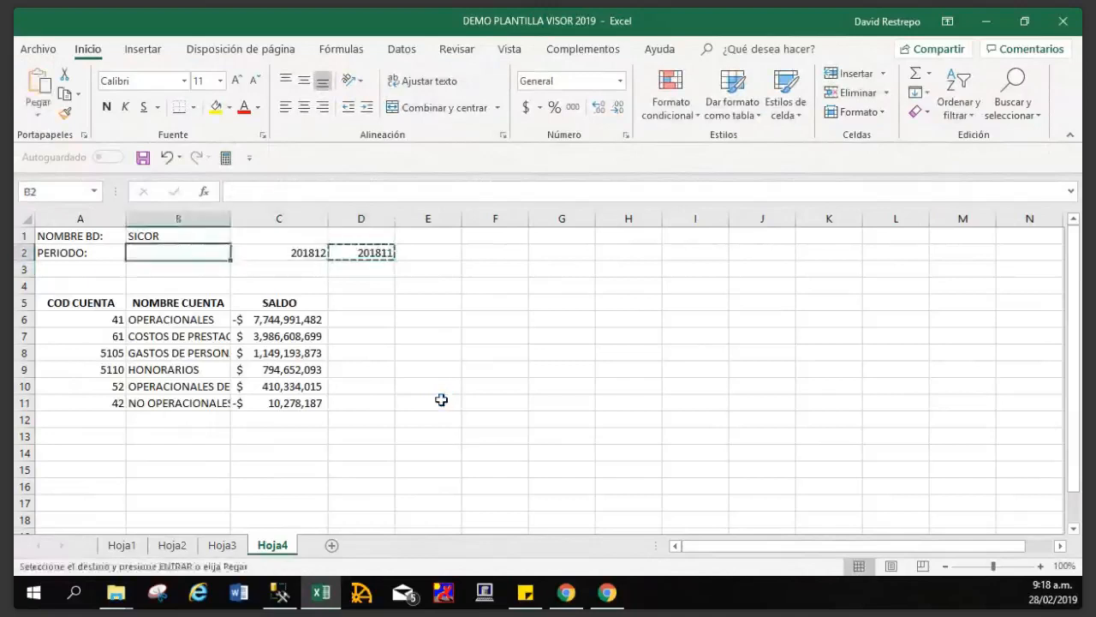
{"action": "key", "text": "Down"}
{"action": "key", "text": "Right"}
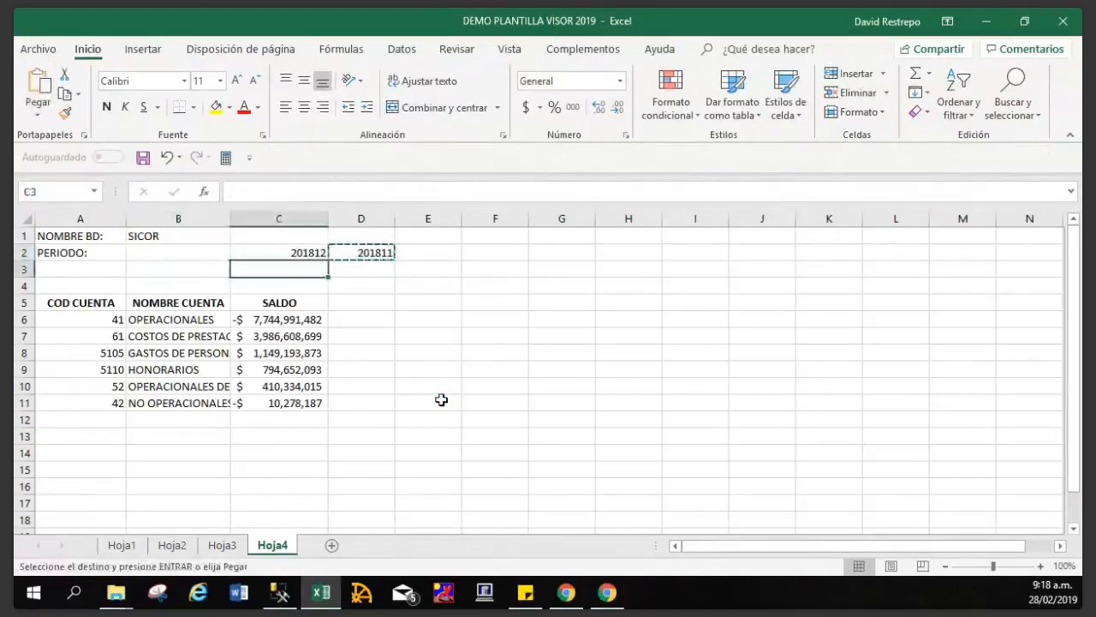
{"action": "key", "text": "ctrl+c"}
{"action": "key", "text": "Escape"}
{"action": "key", "text": "Up"}
{"action": "key", "text": "Right"}
{"action": "key", "text": "ctrl+c"}
{"action": "key", "text": "Down"}
{"action": "key", "text": "Left"}
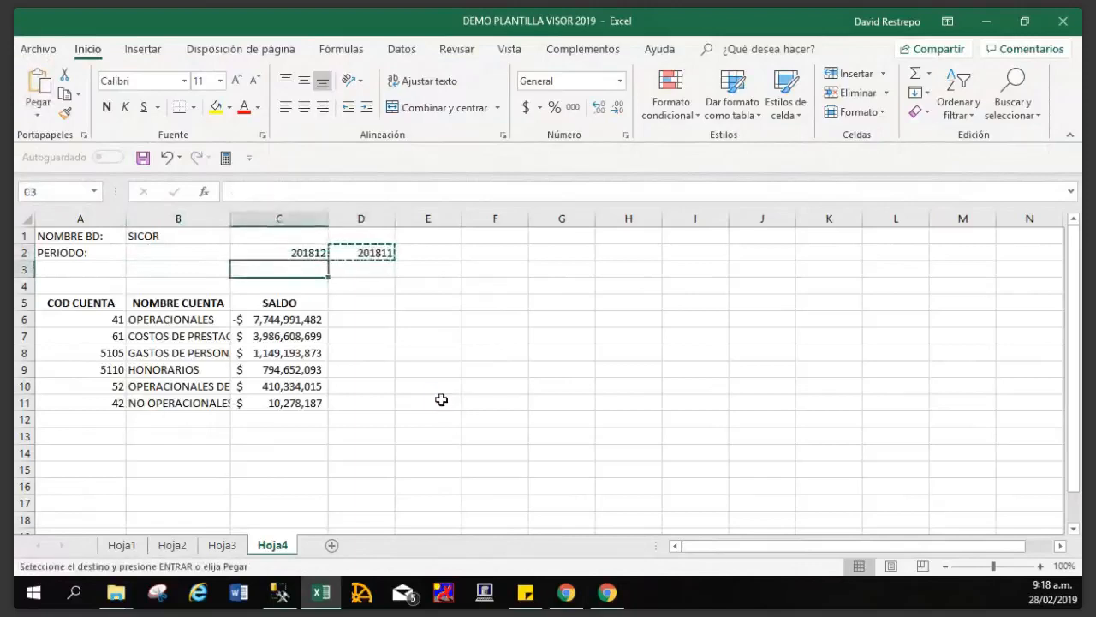
{"action": "key", "text": "Escape"}
{"action": "key", "text": "Up"}
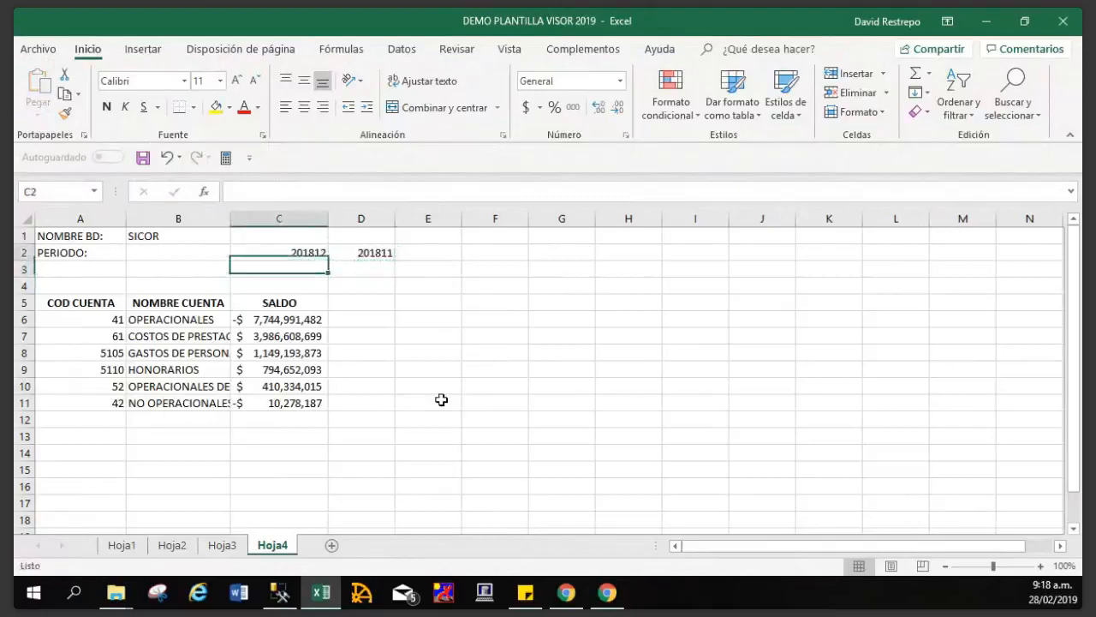
Enter the period 201901 in cell E2.
{"action": "key", "text": "Right"}
{"action": "key", "text": "Right"}
{"action": "type", "text": "201901"}
{"action": "key", "text": "Left"}
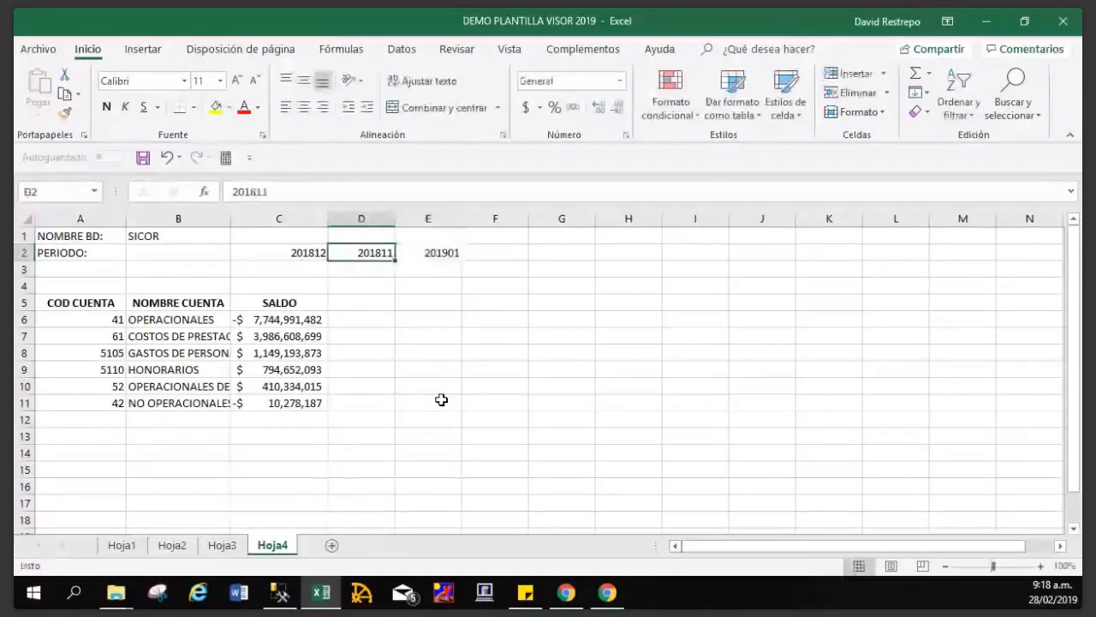
Change the period in cell D2 to 201812 and the one in C2 to 201811.
{"action": "left_click", "coordinate": [306, 191]}
{"action": "key", "text": "BackSpace"}
{"action": "type", "text": "2"}
{"action": "key", "text": "Return"}
{"action": "left_click", "coordinate": [294, 255]}
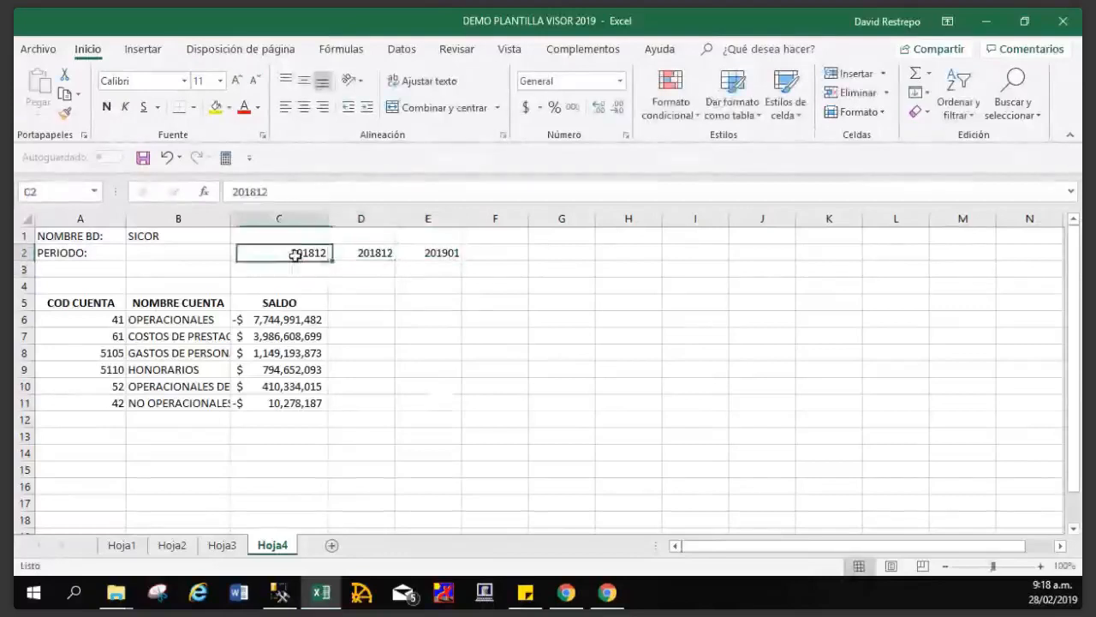
{"action": "left_click", "coordinate": [274, 190]}
{"action": "key", "text": "BackSpace"}
{"action": "type", "text": "1"}
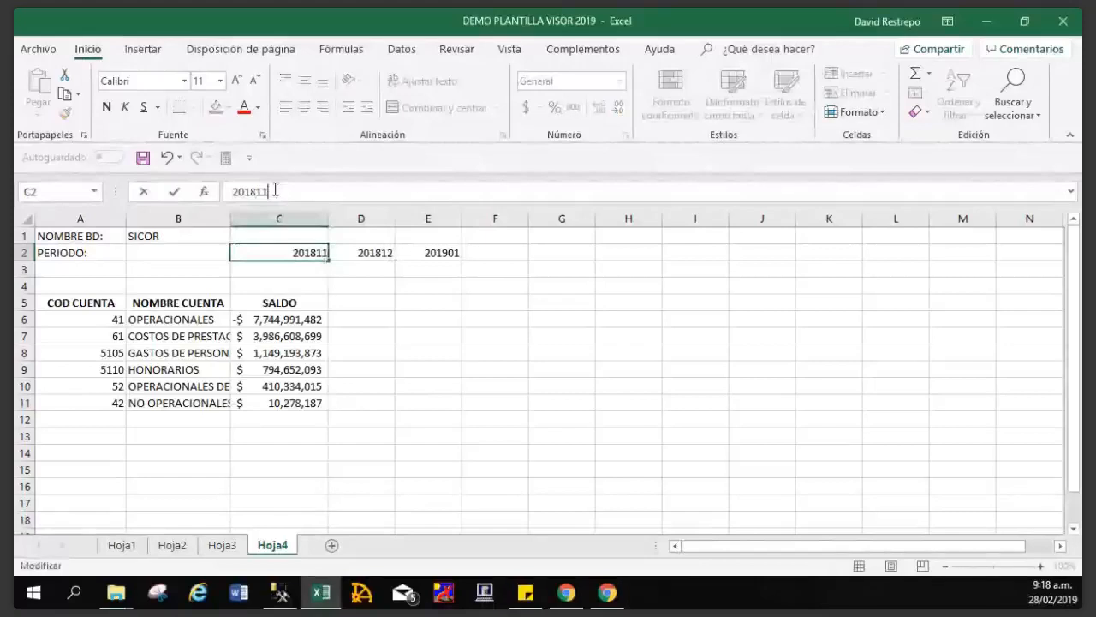
{"action": "key", "text": "Return"}
Copy the balance formula in C6 across to cells D6 and E6.
{"action": "key", "text": "Down"}
{"action": "key", "text": "Down"}
{"action": "key", "text": "Down"}
{"action": "key", "text": "Right"}
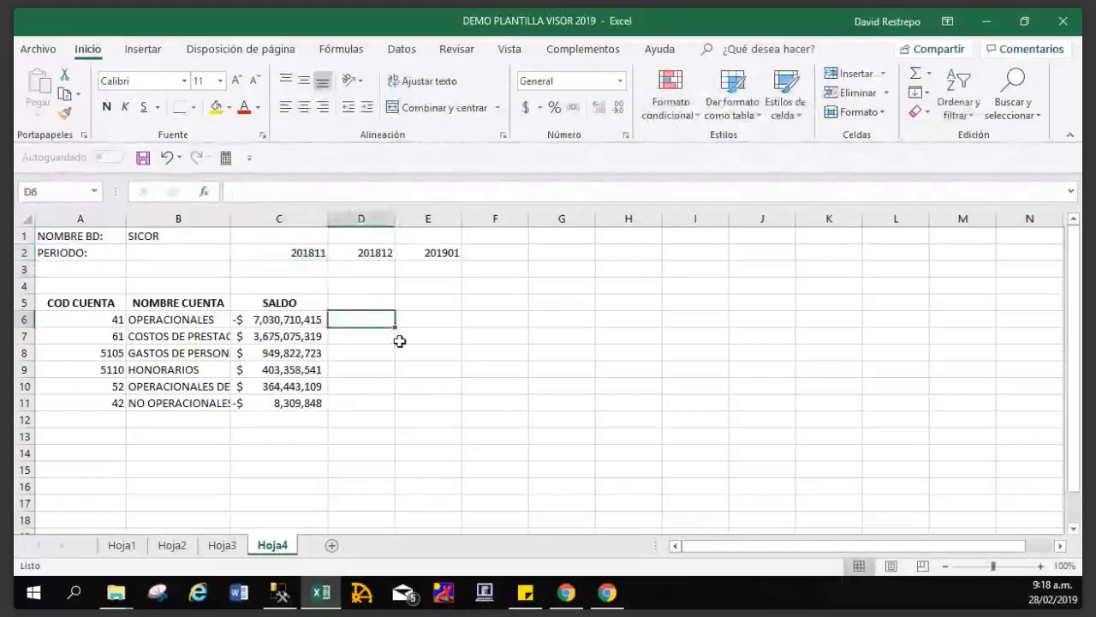
{"action": "left_click", "coordinate": [284, 318]}
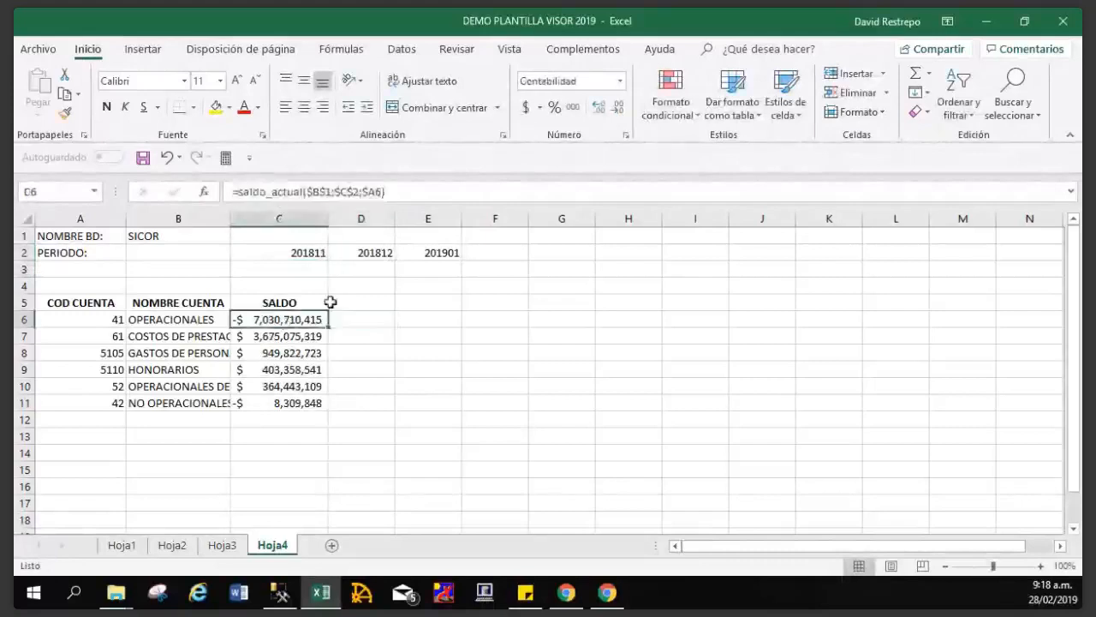
{"action": "left_click_drag", "start_coordinate": [330, 326], "coordinate": [448, 326]}
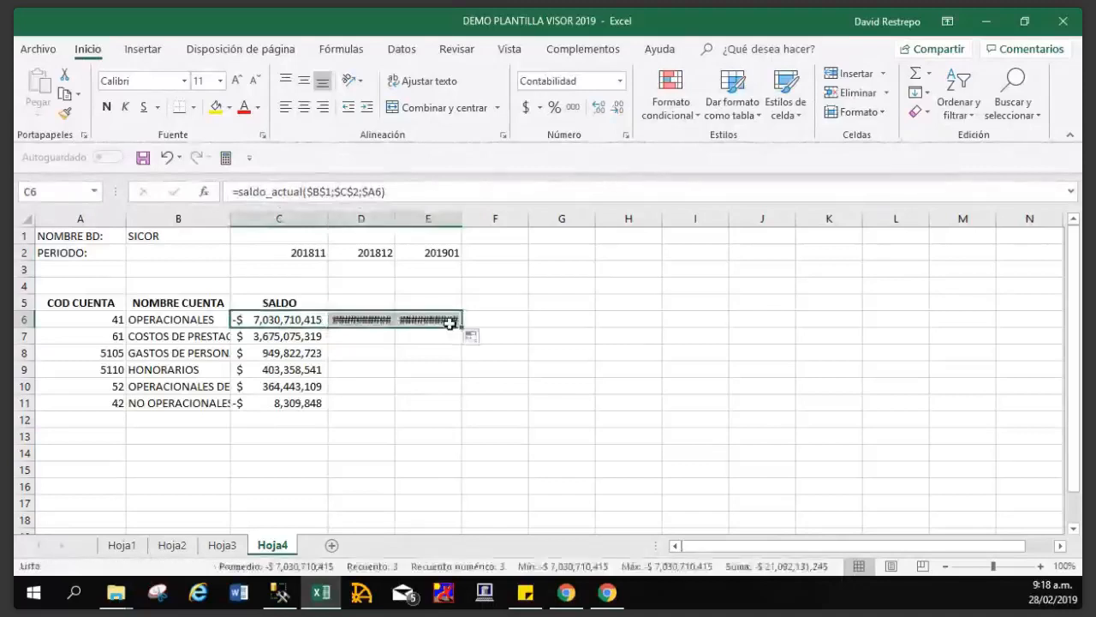
Fill the D6 and E6 balance formulas down to row 11 and autofit the widths of columns D and E.
{"action": "left_click", "coordinate": [364, 320]}
{"action": "left_click_drag", "start_coordinate": [394, 327], "coordinate": [392, 409]}
{"action": "left_click", "coordinate": [429, 318]}
{"action": "left_click_drag", "start_coordinate": [461, 326], "coordinate": [542, 378]}
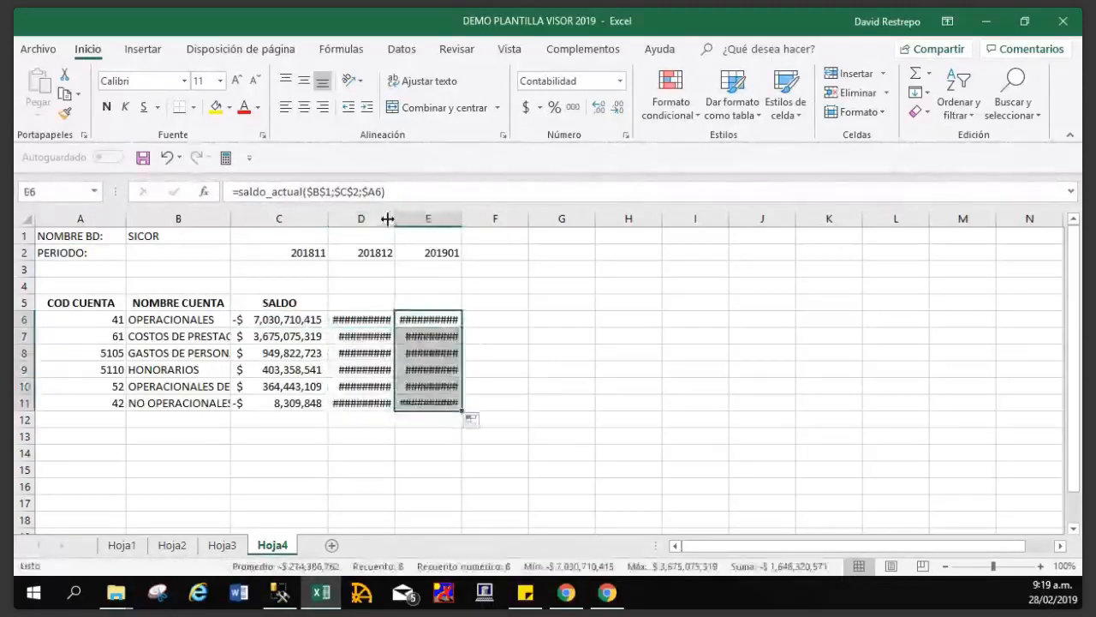
{"action": "double_click", "coordinate": [394, 219]}
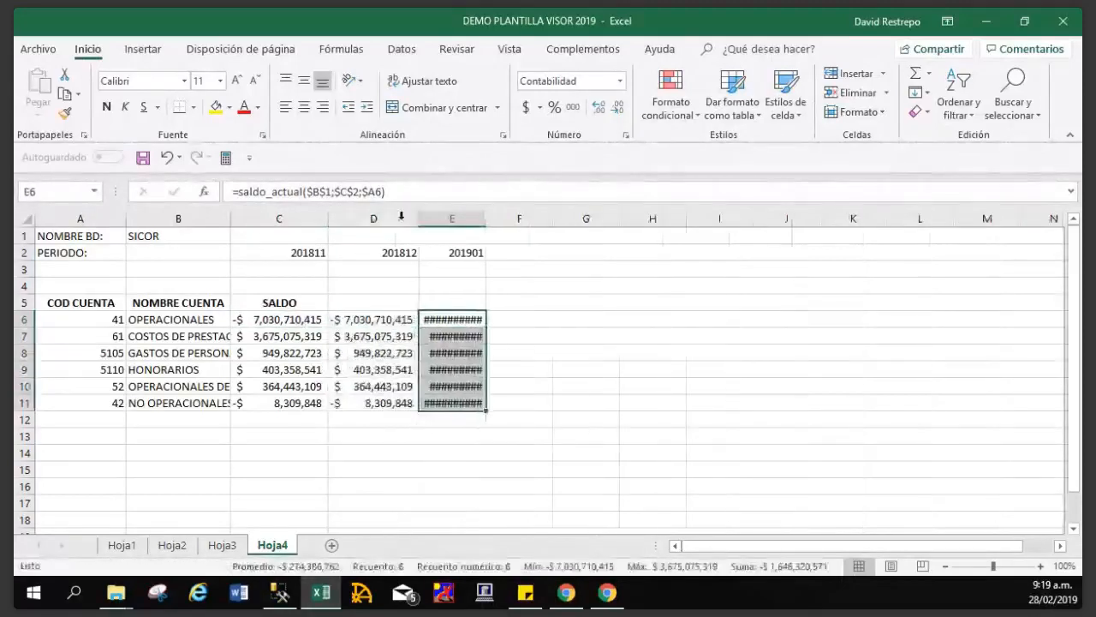
{"action": "double_click", "coordinate": [487, 218]}
Change the period reference in D6's balance formula to $D$2 and fill it down to D11.
{"action": "double_click", "coordinate": [386, 319]}
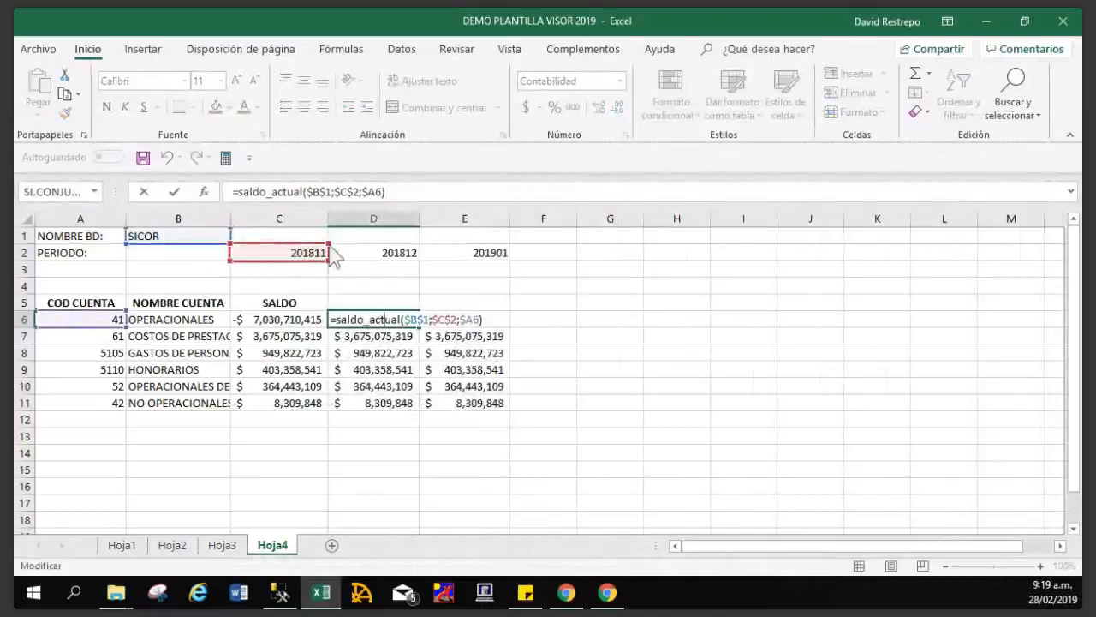
{"action": "left_click_drag", "start_coordinate": [332, 252], "coordinate": [364, 249]}
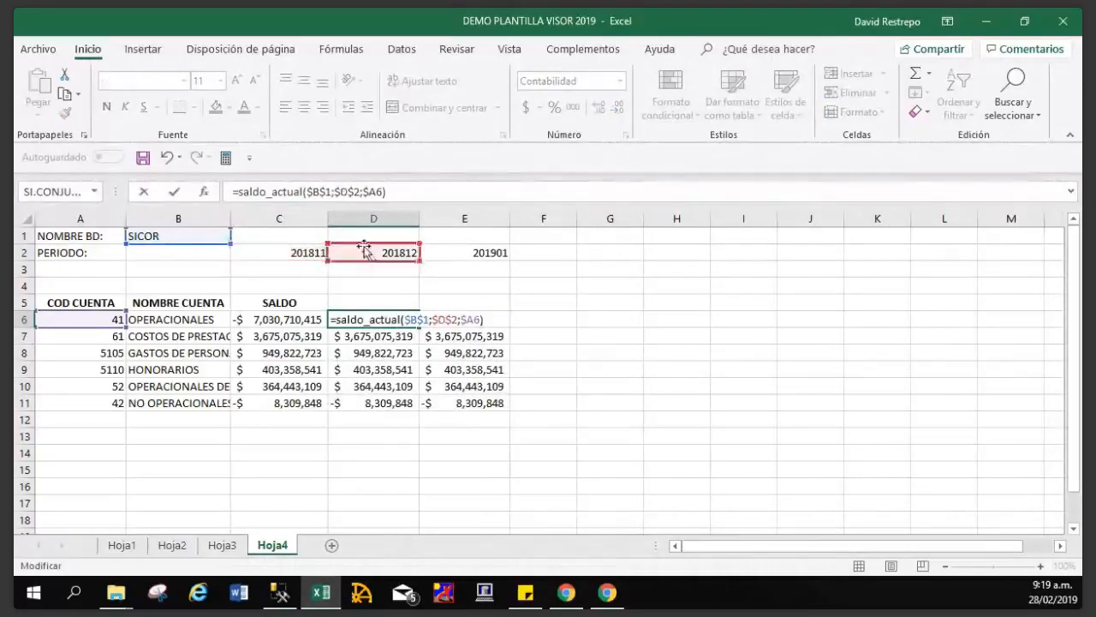
{"action": "key", "text": "Return"}
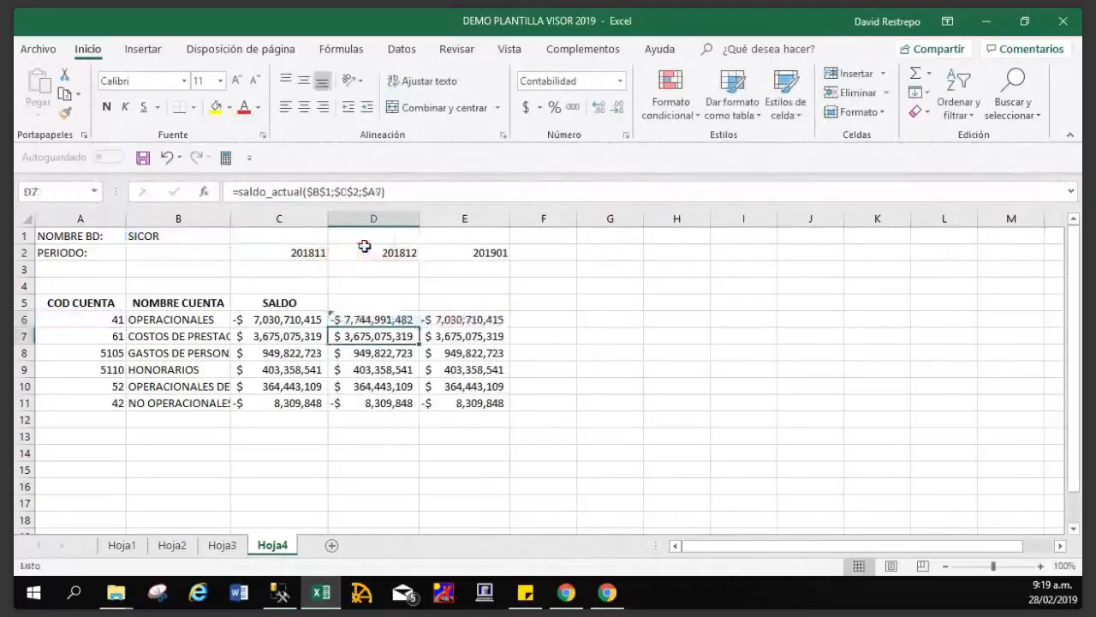
{"action": "left_click", "coordinate": [402, 321]}
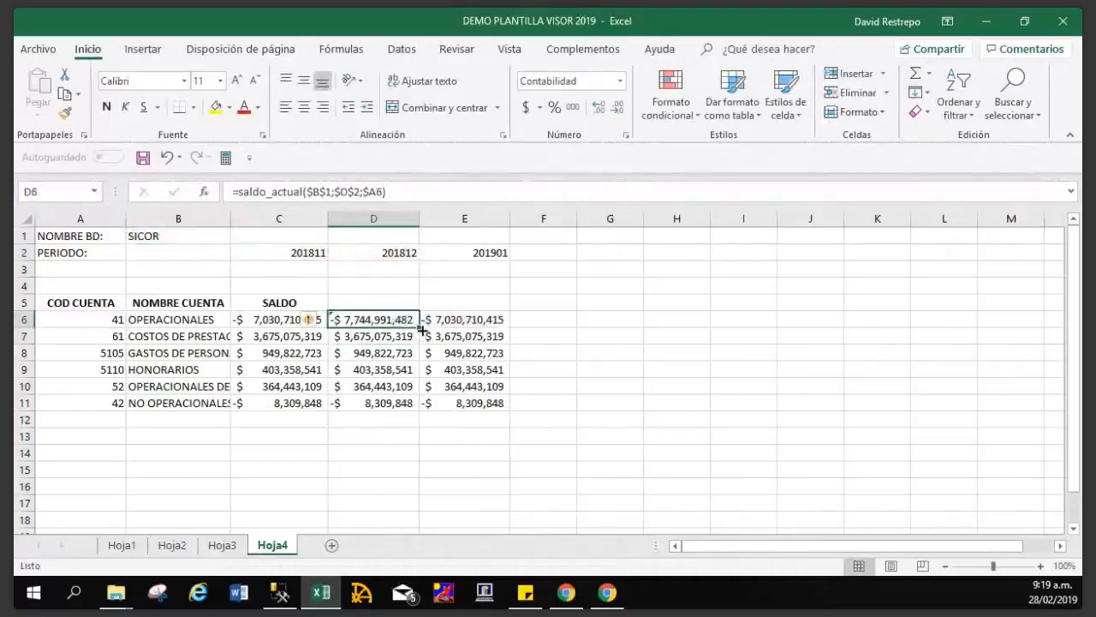
{"action": "double_click", "coordinate": [419, 327]}
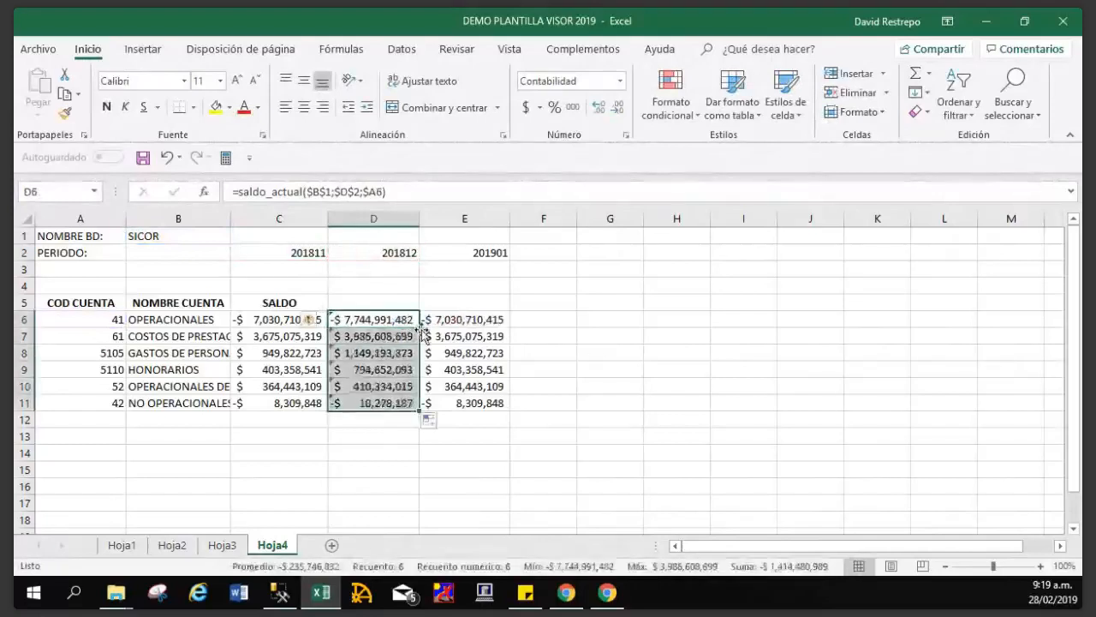
{"action": "left_click", "coordinate": [609, 368]}
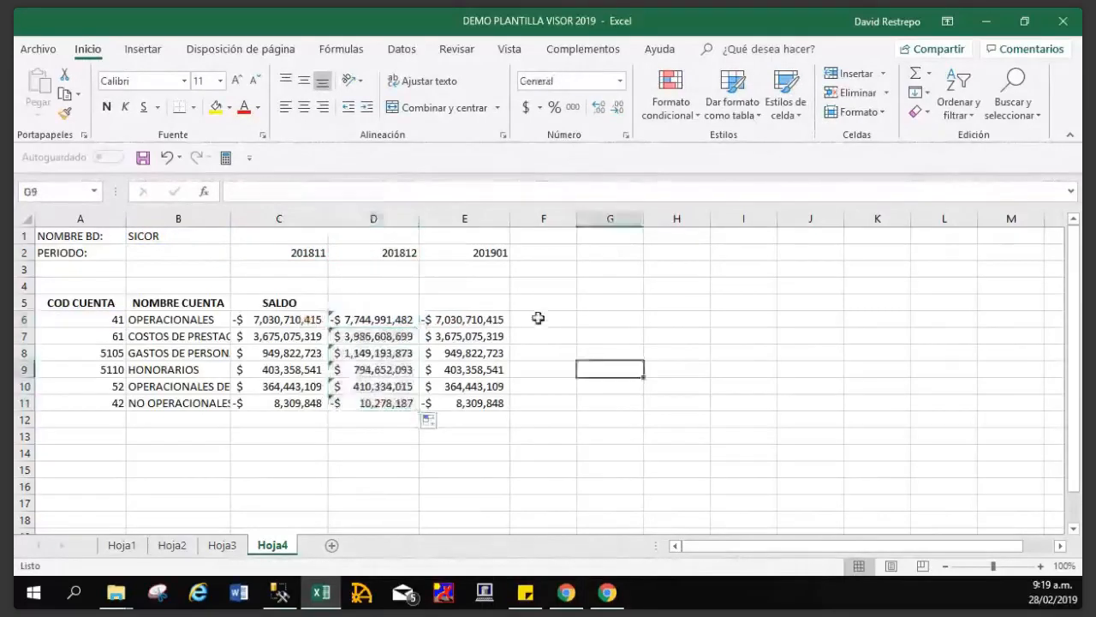
Change the period reference in E6's balance formula to $E$2 and fill it down to E11.
{"action": "double_click", "coordinate": [460, 319]}
{"action": "left_click_drag", "start_coordinate": [337, 255], "coordinate": [457, 250]}
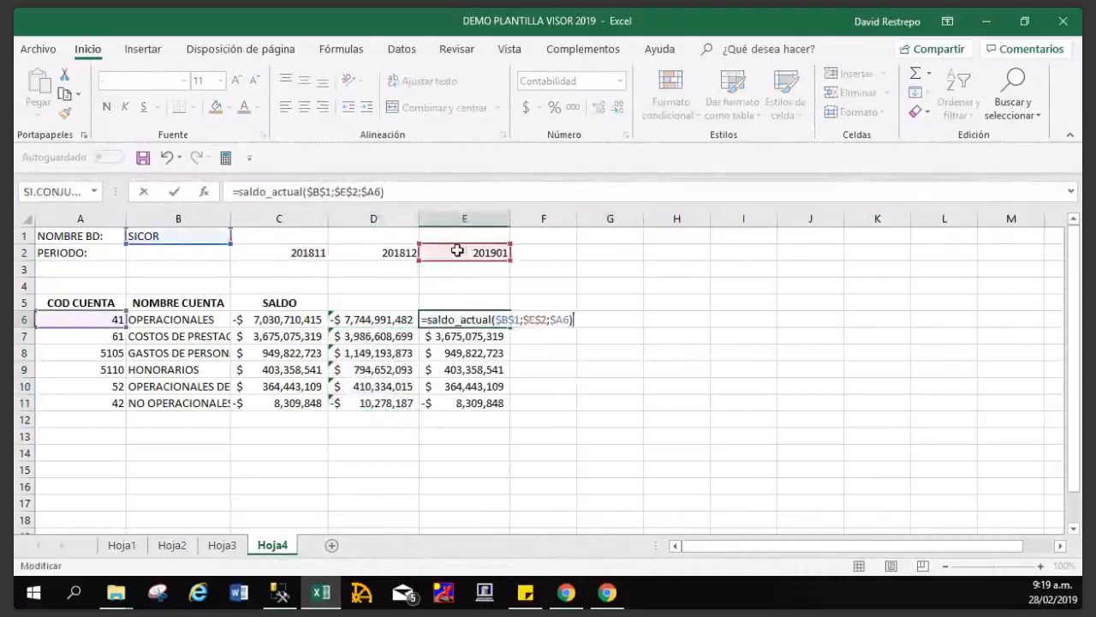
{"action": "key", "text": "Return"}
{"action": "key", "text": "Up"}
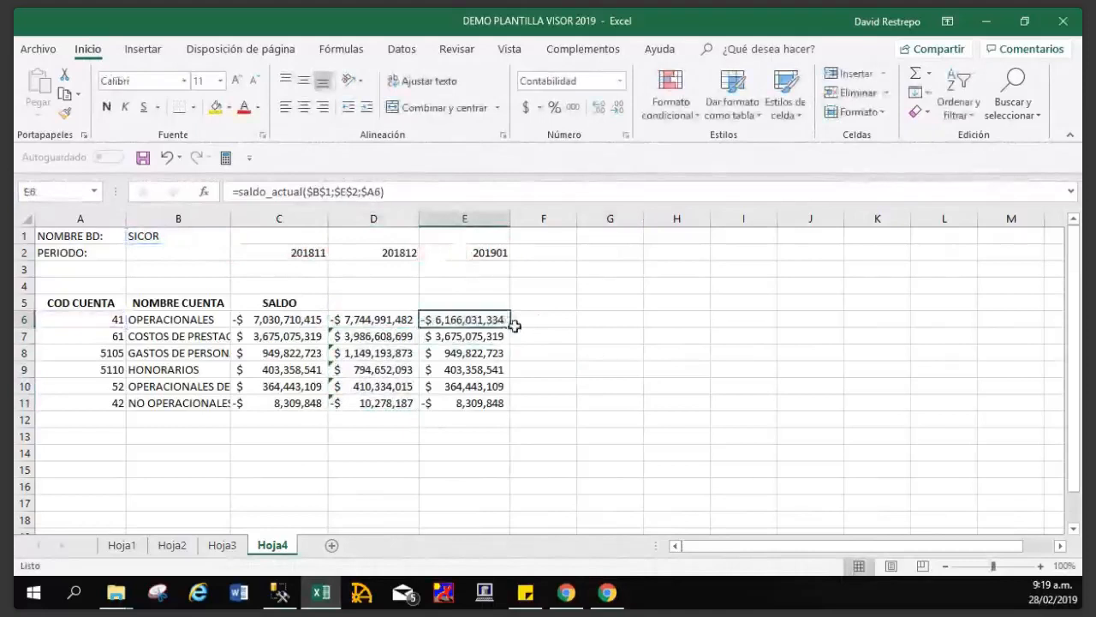
{"action": "double_click", "coordinate": [509, 328]}
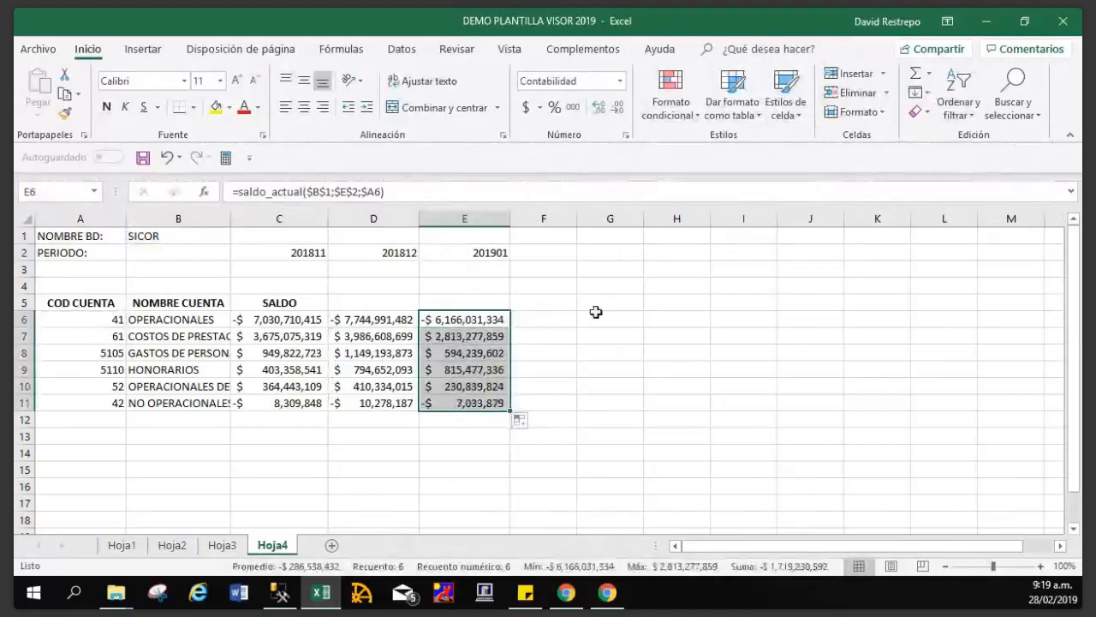
Enter the label CENTROS COSTOS in cell A3, below PERIODO.
{"action": "key", "text": "Left"}
{"action": "key", "text": "Home"}
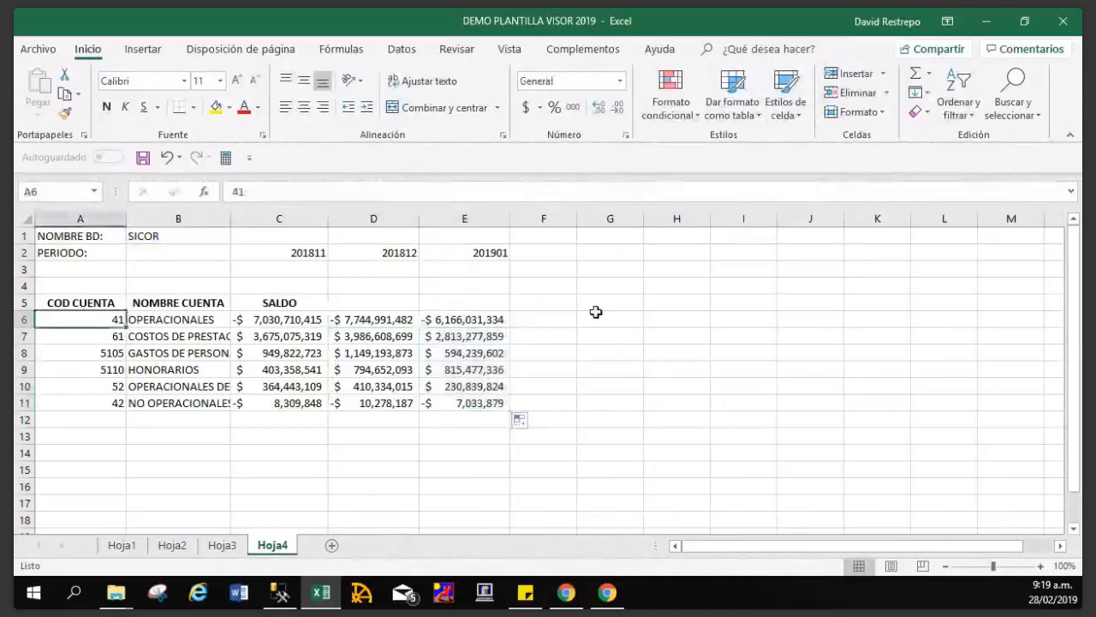
{"action": "left_click", "coordinate": [306, 272]}
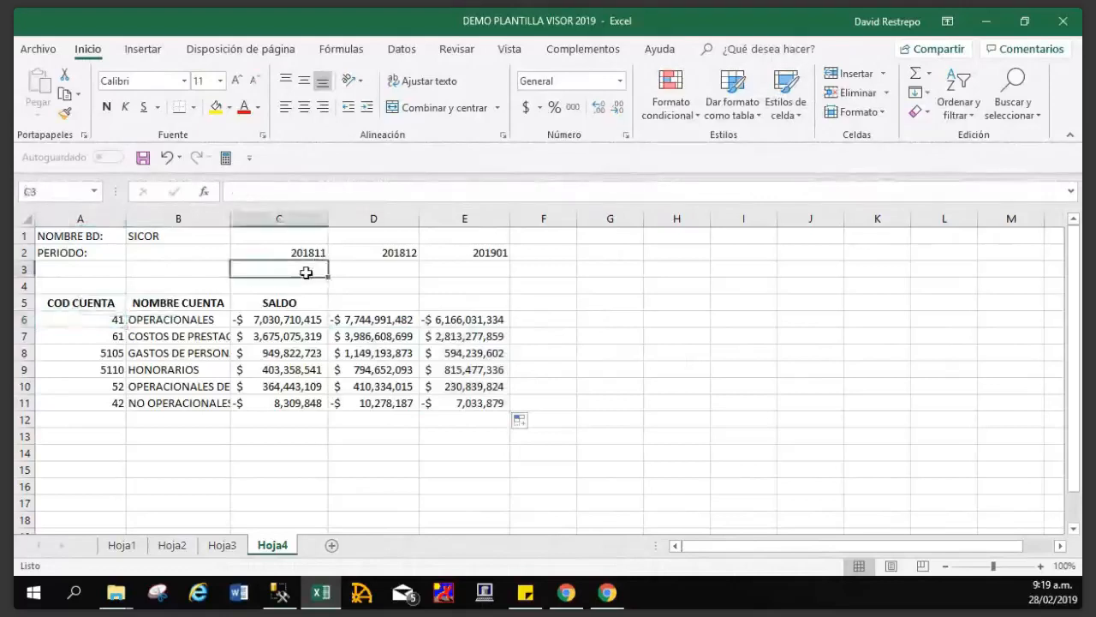
{"action": "key", "text": "Left"}
{"action": "key", "text": "Left"}
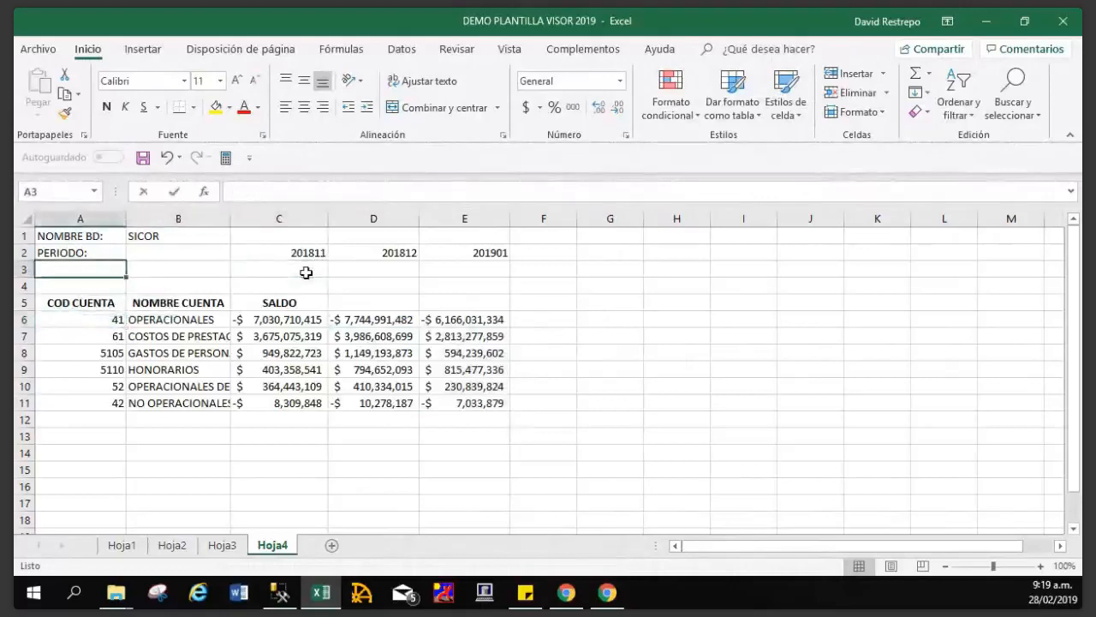
{"action": "type", "text": "CENTROS"}
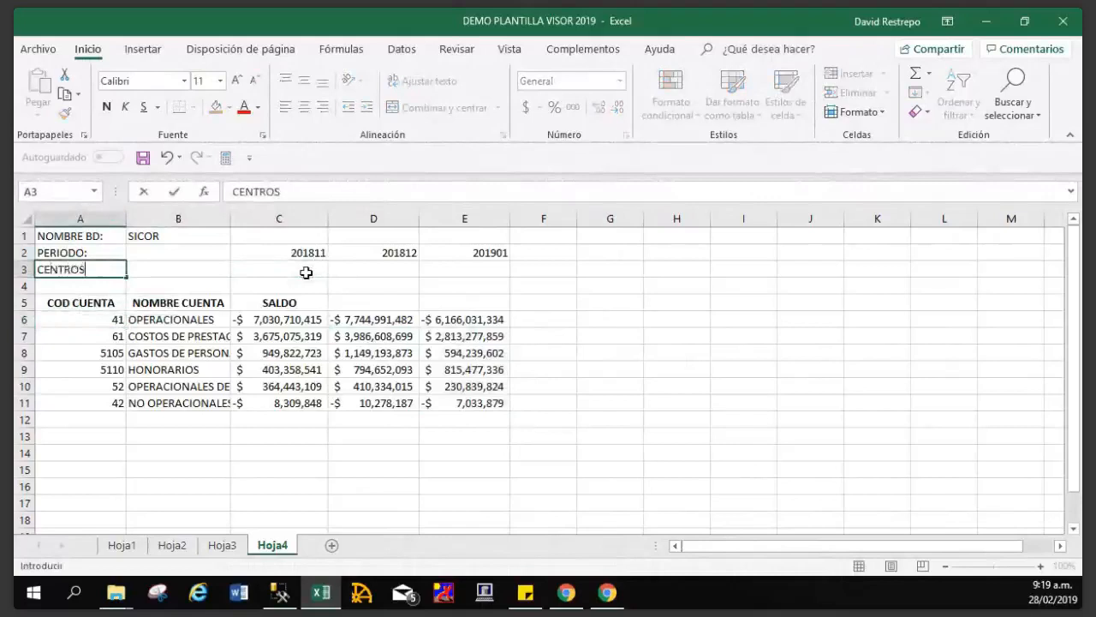
{"action": "type", "text": " COSTOS"}
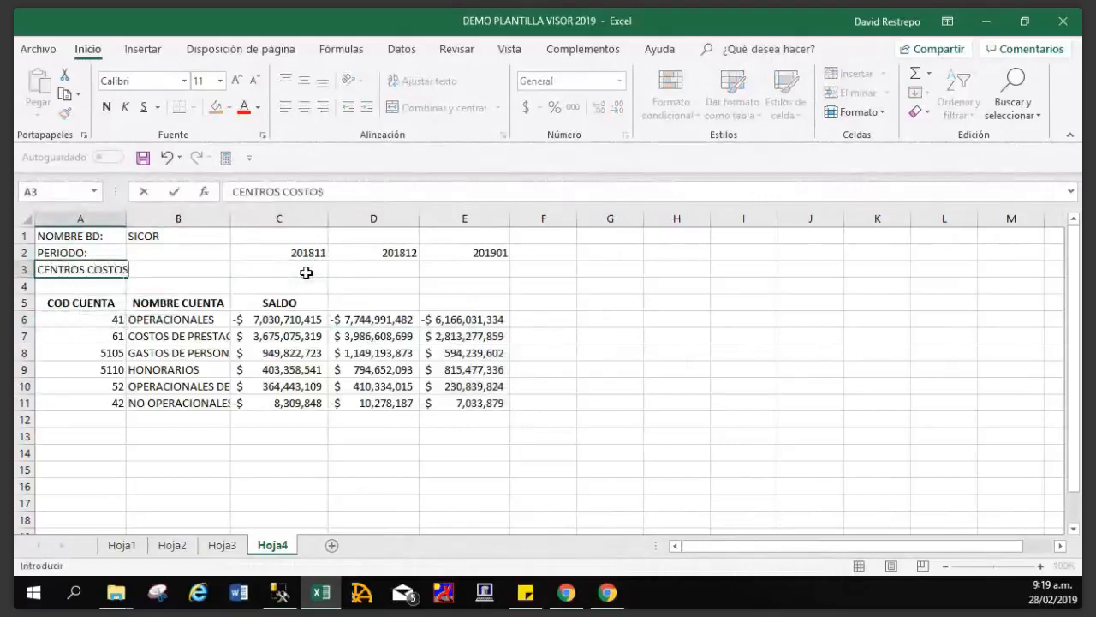
{"action": "key", "text": "Return"}
Enter the cost center code 510001 in cell C3 and select the balance formula in C6.
{"action": "key", "text": "Up"}
{"action": "key", "text": "Right"}
{"action": "key", "text": "Right"}
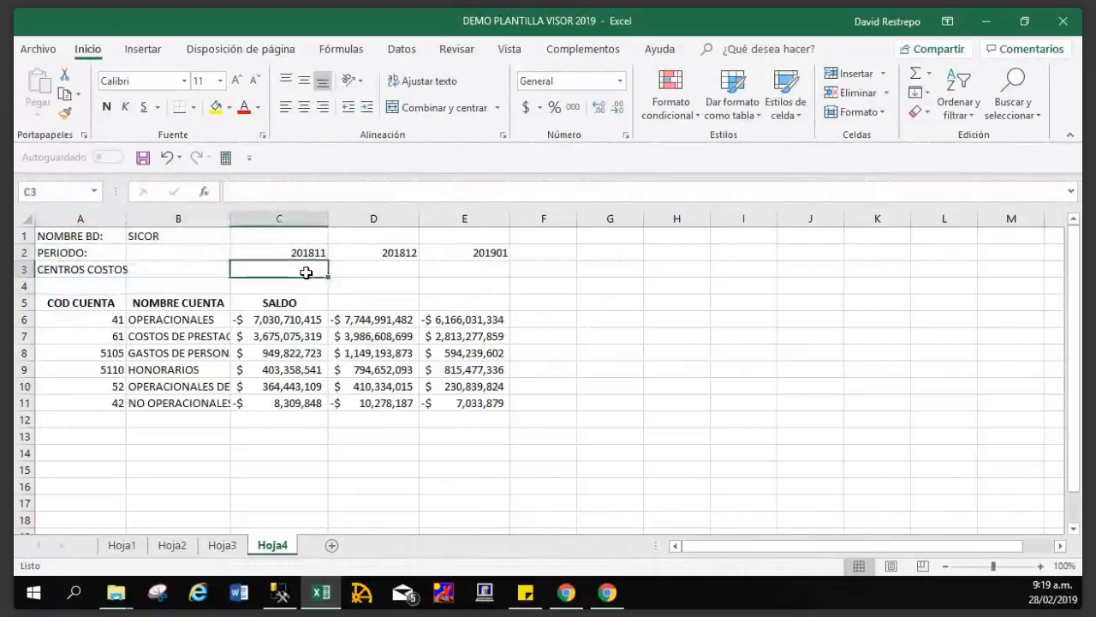
{"action": "key", "text": "Right"}
{"action": "key", "text": "Left"}
{"action": "type", "text": "5100"}
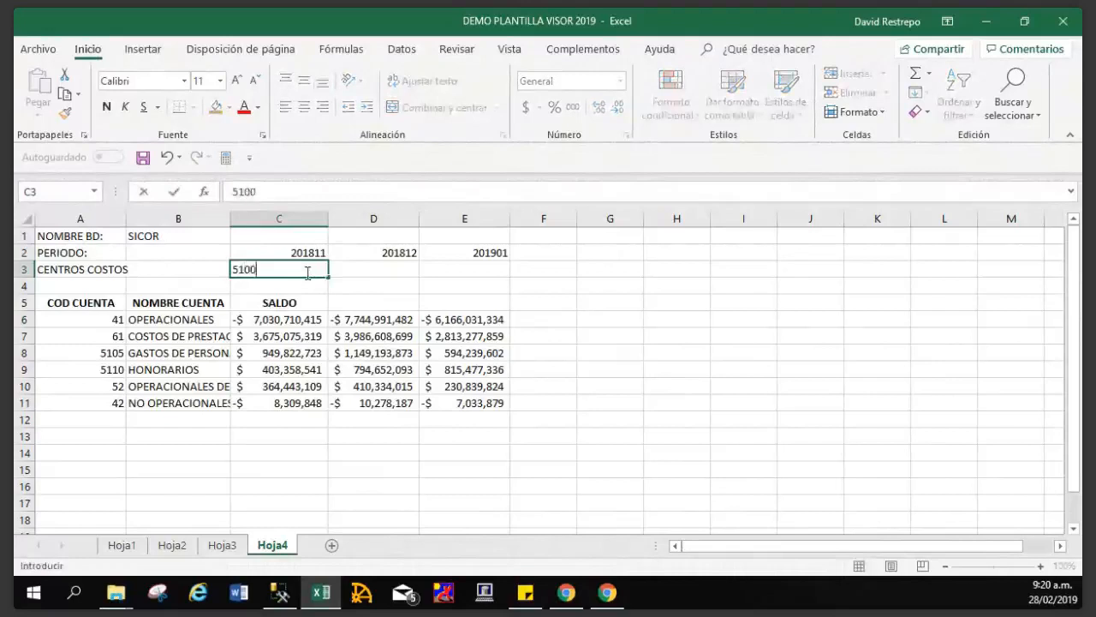
{"action": "type", "text": "01"}
{"action": "key", "text": "Return"}
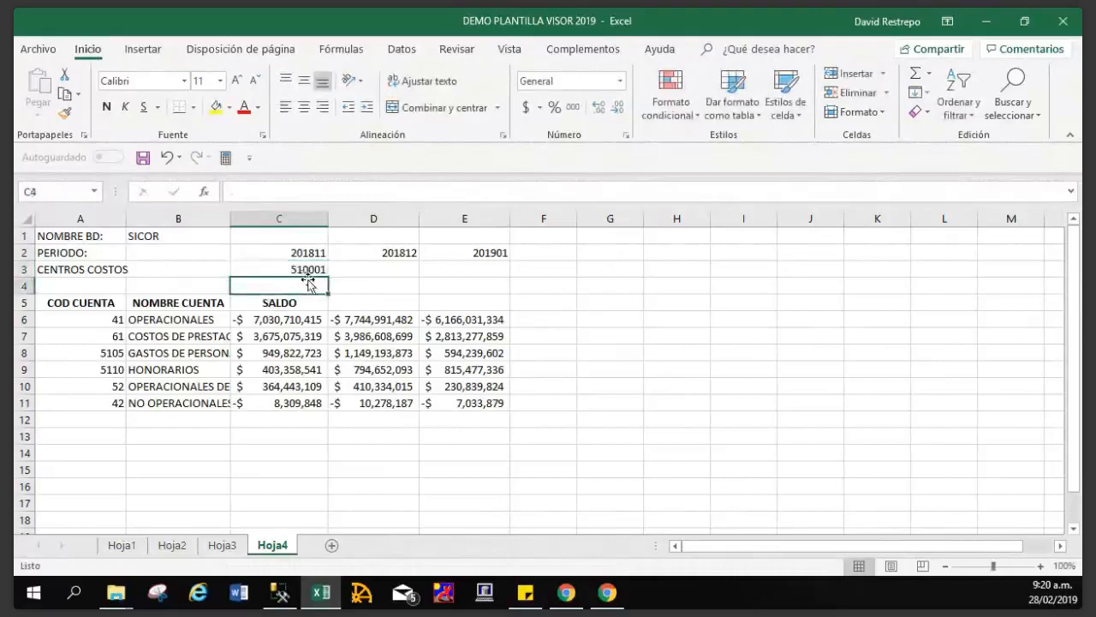
{"action": "left_click", "coordinate": [297, 319]}
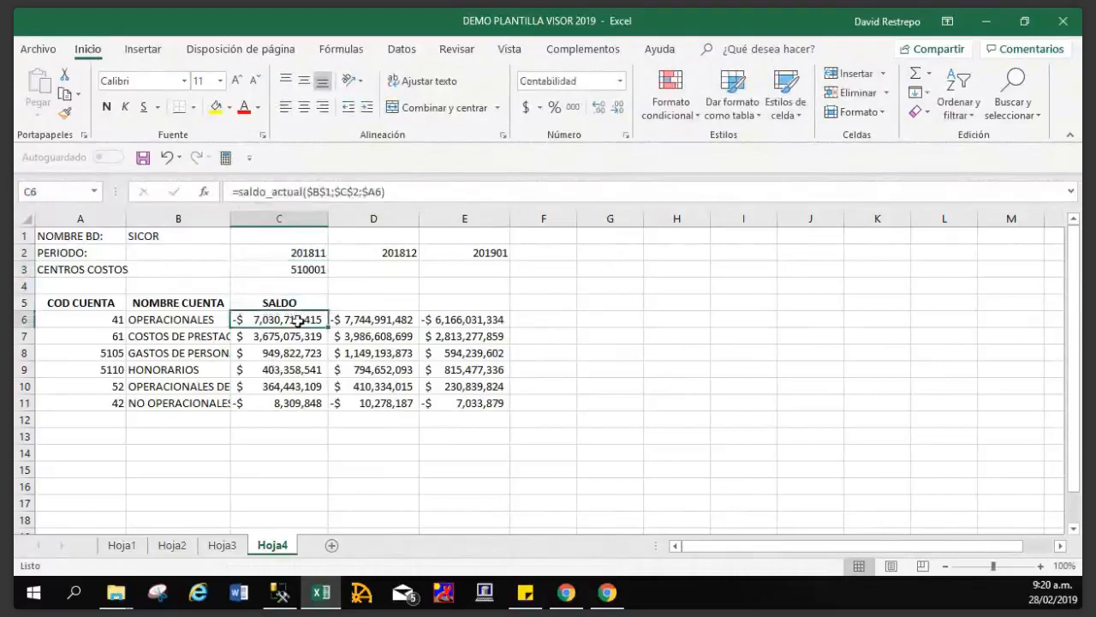
Set cell C3 as the Ccostos argument of the saldo_actual formula in C6.
{"action": "left_click", "coordinate": [206, 192]}
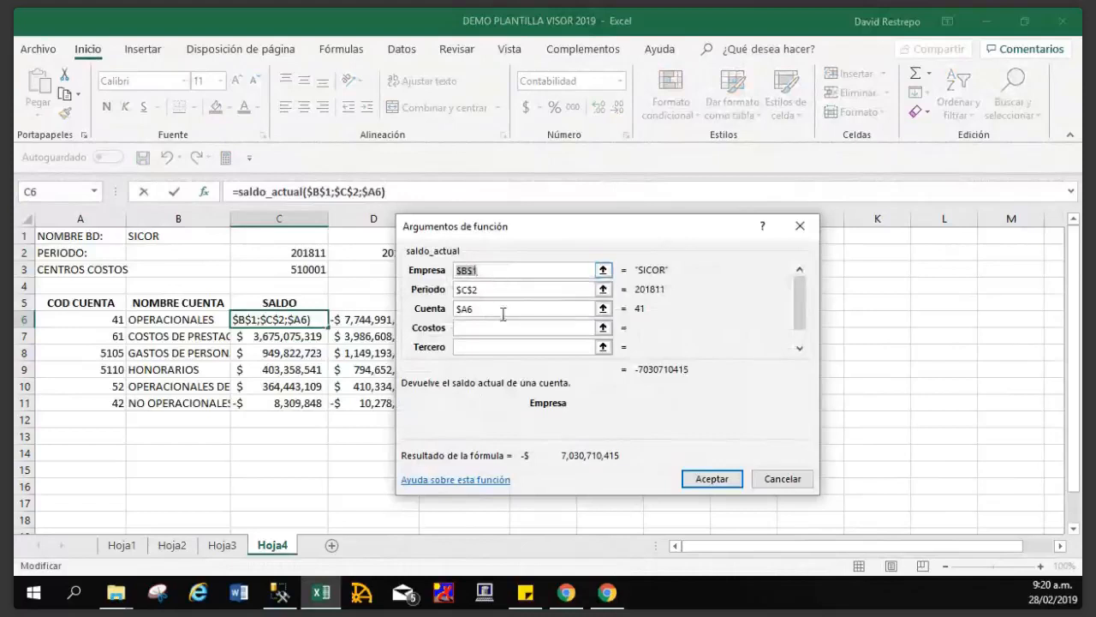
{"action": "left_click", "coordinate": [482, 331]}
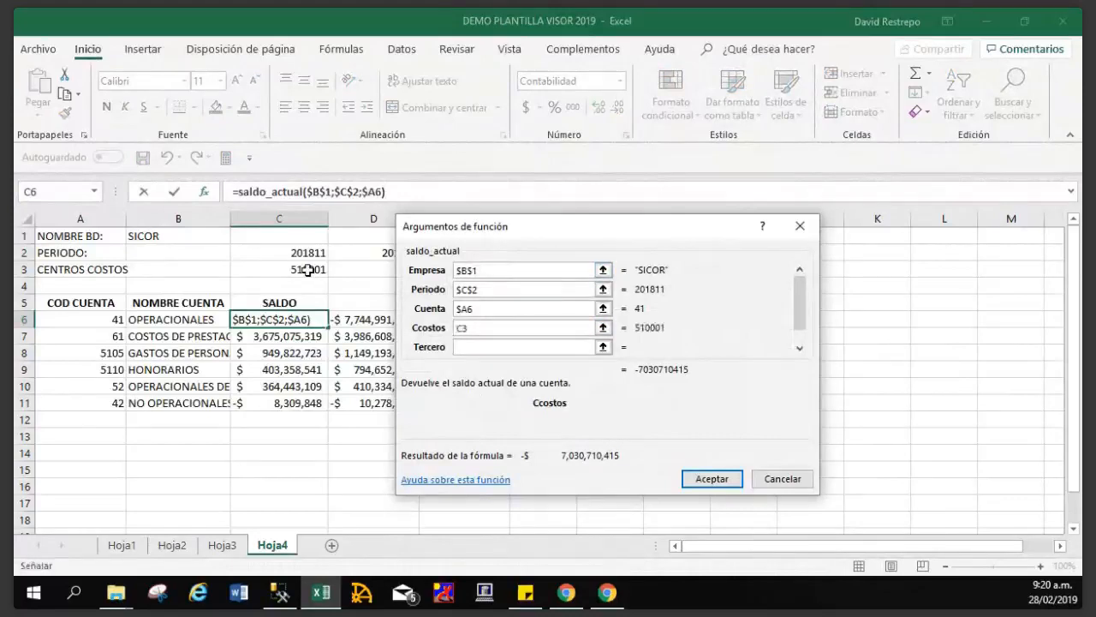
{"action": "left_click", "coordinate": [307, 270]}
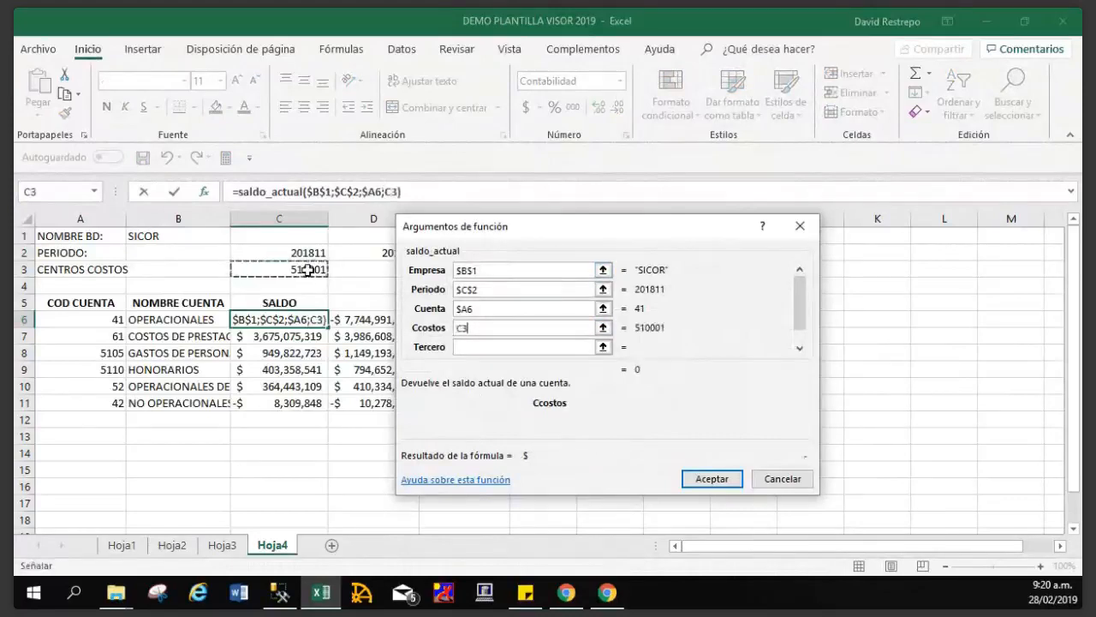
{"action": "left_click", "coordinate": [709, 482]}
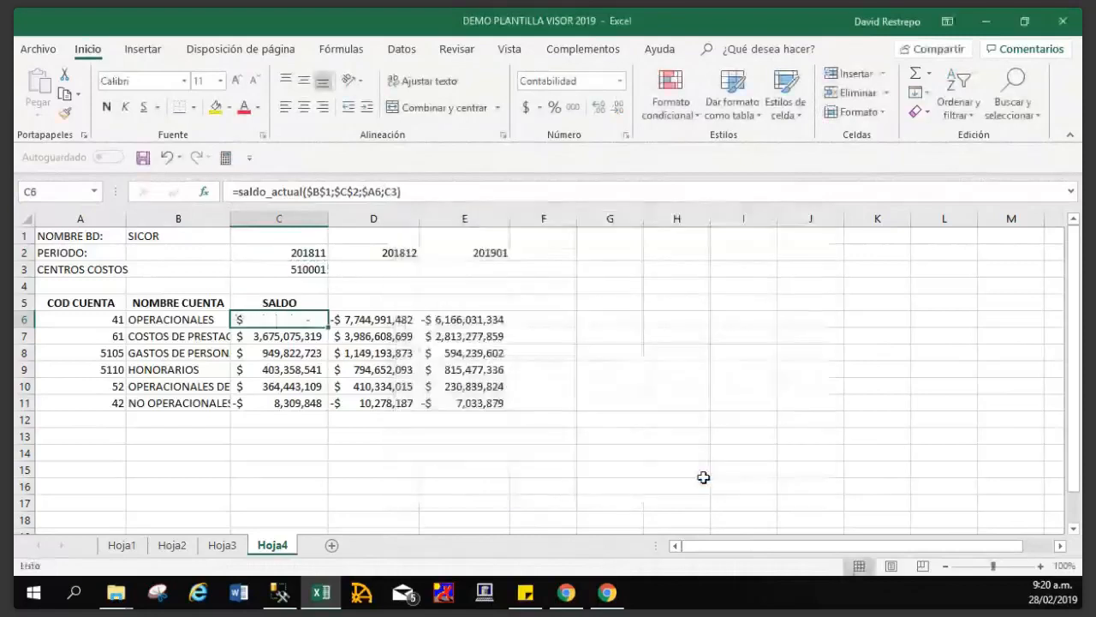
Review the list of available functions in the Visor SAG Contable add-in's Funciones visor Financiero window, then close it.
{"action": "left_click", "coordinate": [313, 270]}
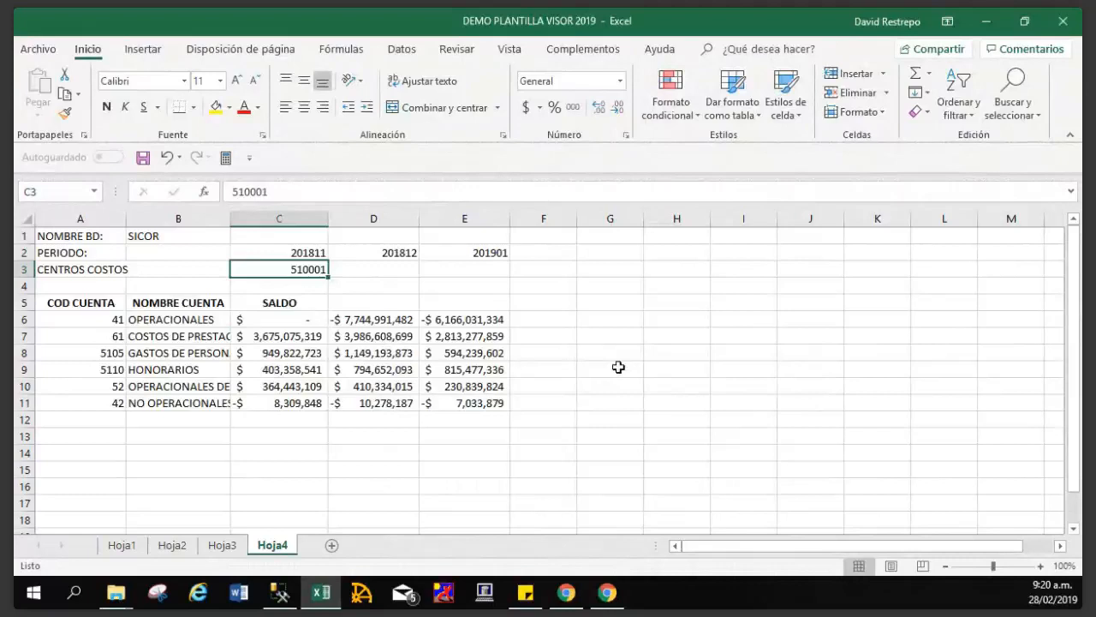
{"action": "left_click", "coordinate": [583, 50]}
{"action": "left_click", "coordinate": [109, 74]}
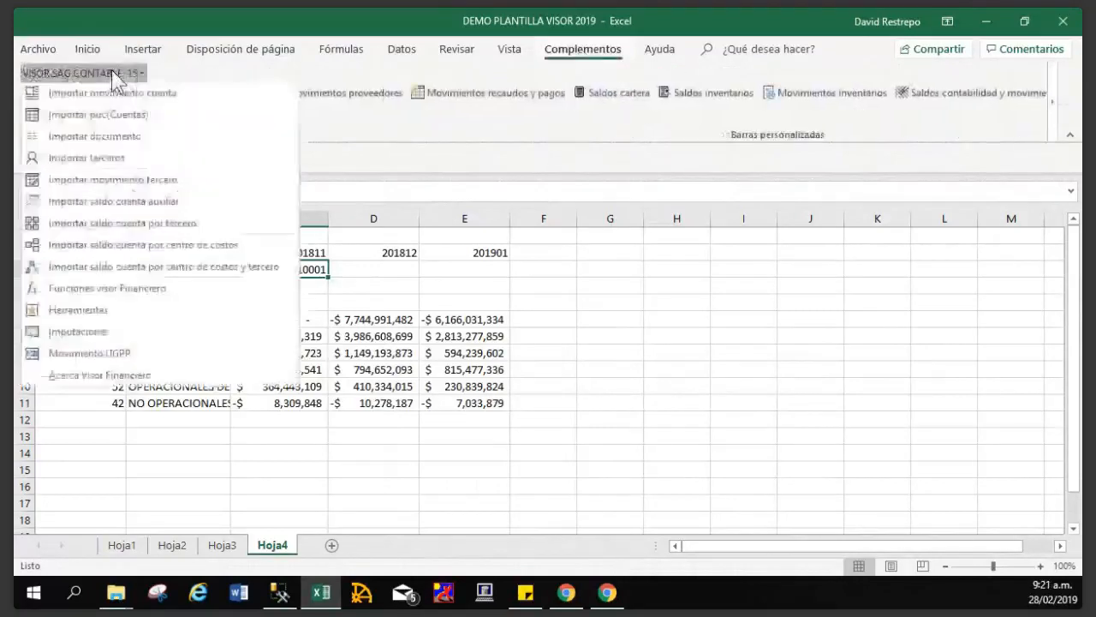
{"action": "left_click", "coordinate": [164, 295]}
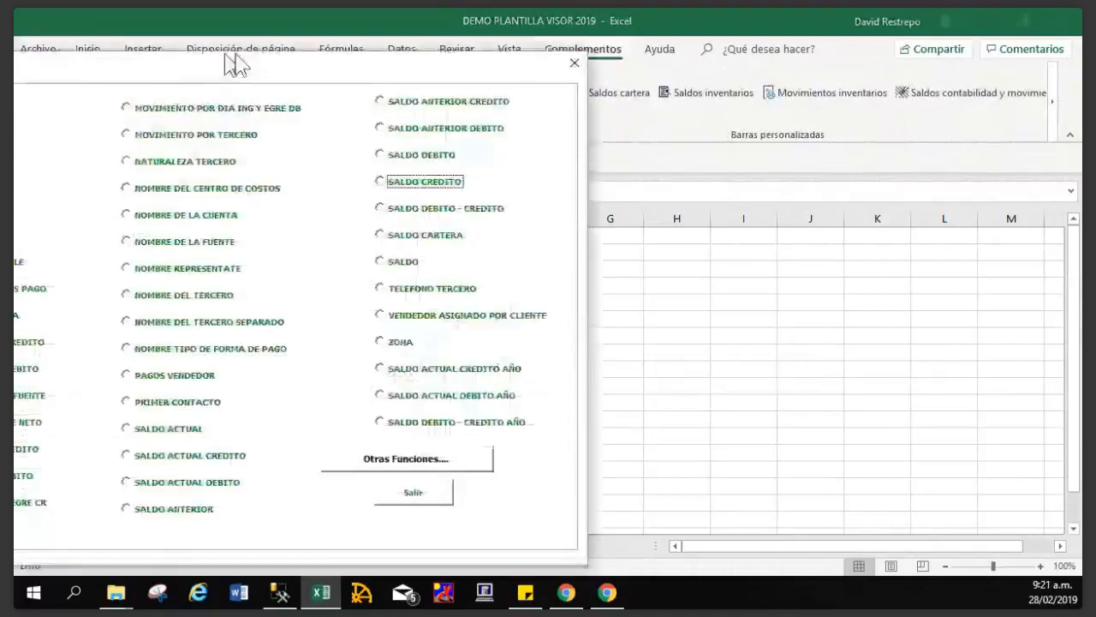
{"action": "left_click_drag", "start_coordinate": [236, 64], "coordinate": [526, 54]}
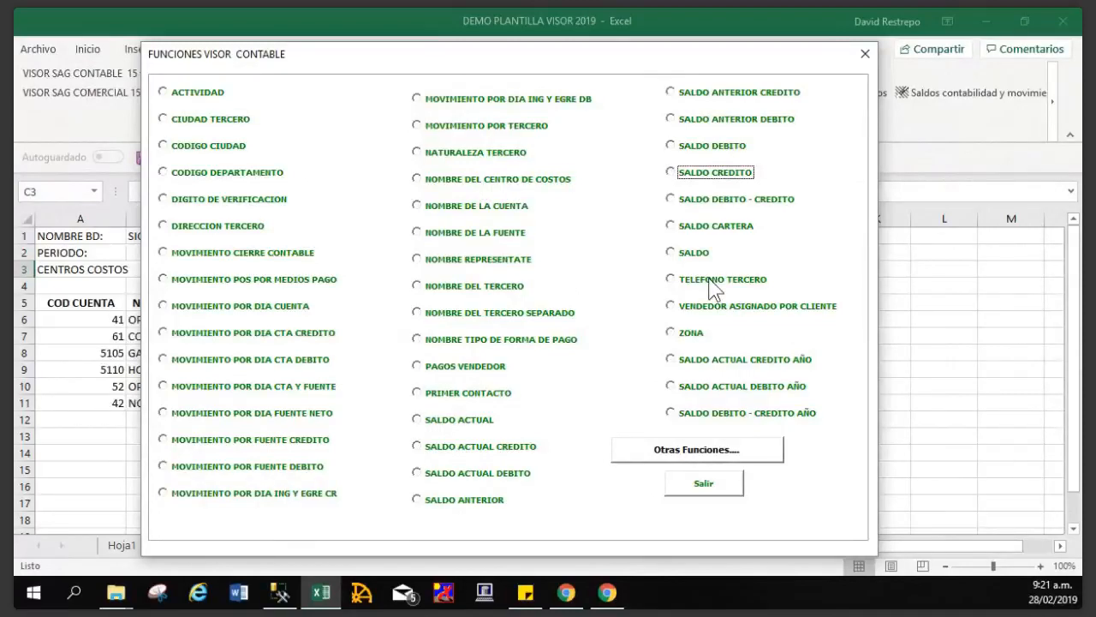
{"action": "left_click", "coordinate": [697, 489]}
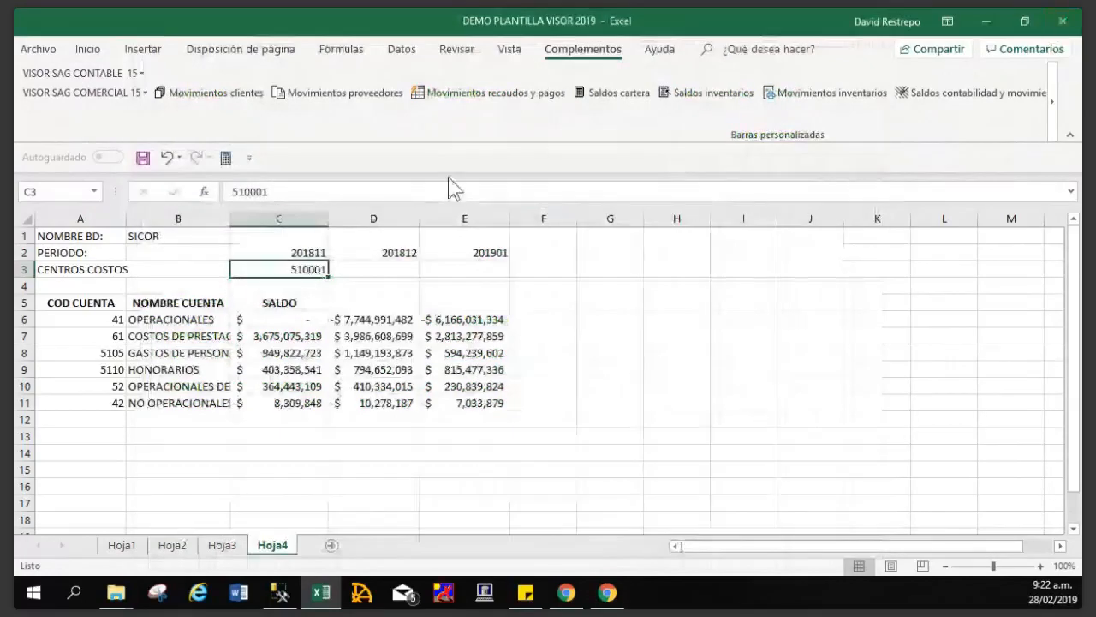
Save and close the DEMO PLANTILLA VISOR 2019 workbook and switch to File Explorer.
{"action": "left_click", "coordinate": [143, 157]}
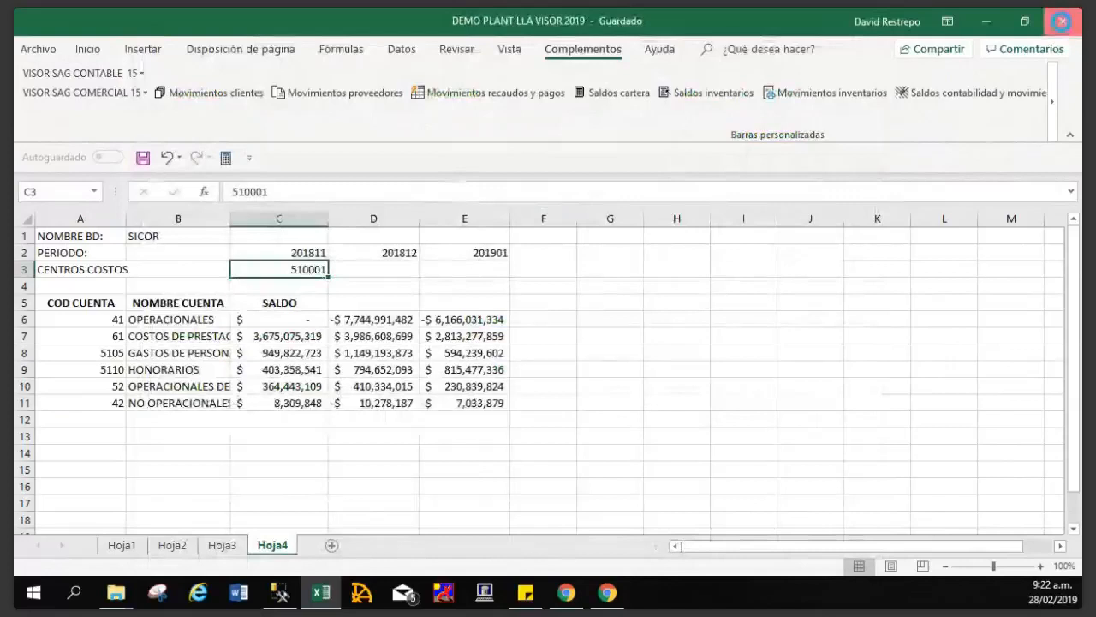
{"action": "left_click", "coordinate": [1061, 20]}
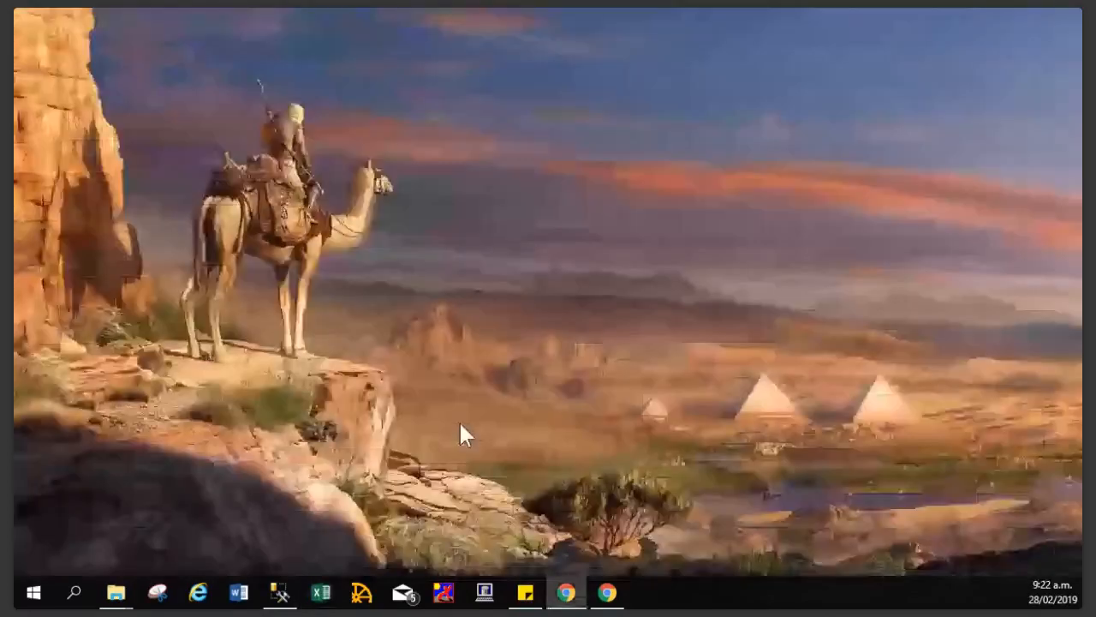
{"action": "key", "text": "alt+Tab"}
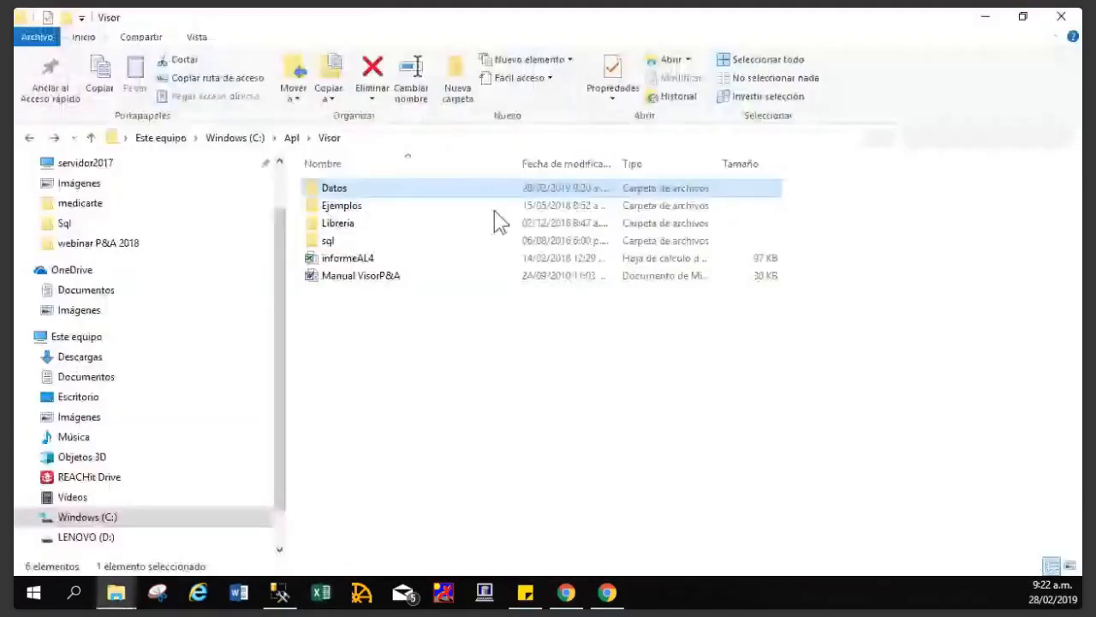
Open the Estados Financieros Básicos workbook from the Ejemplos folder inside C:\Apl\Visor.
{"action": "double_click", "coordinate": [494, 221]}
{"action": "left_click", "coordinate": [29, 137]}
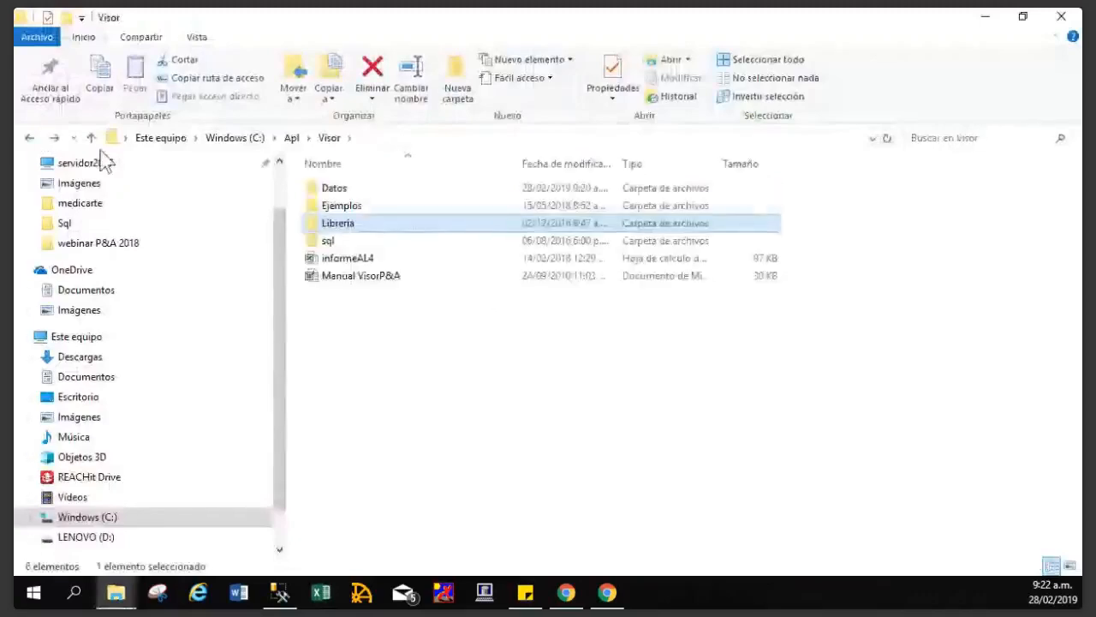
{"action": "double_click", "coordinate": [345, 207]}
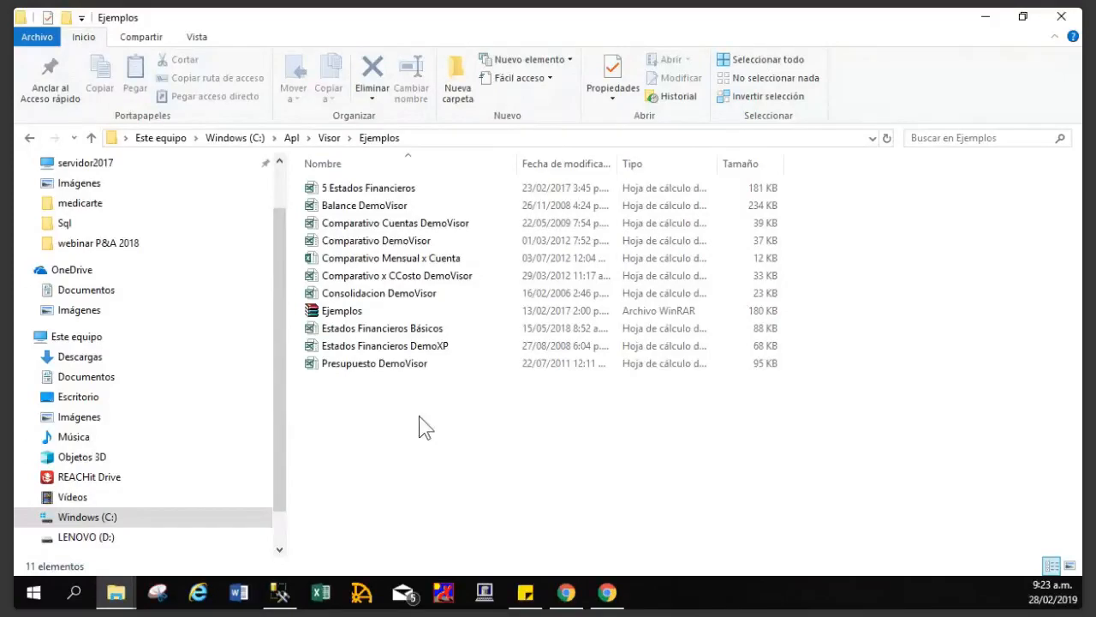
{"action": "left_click", "coordinate": [430, 332]}
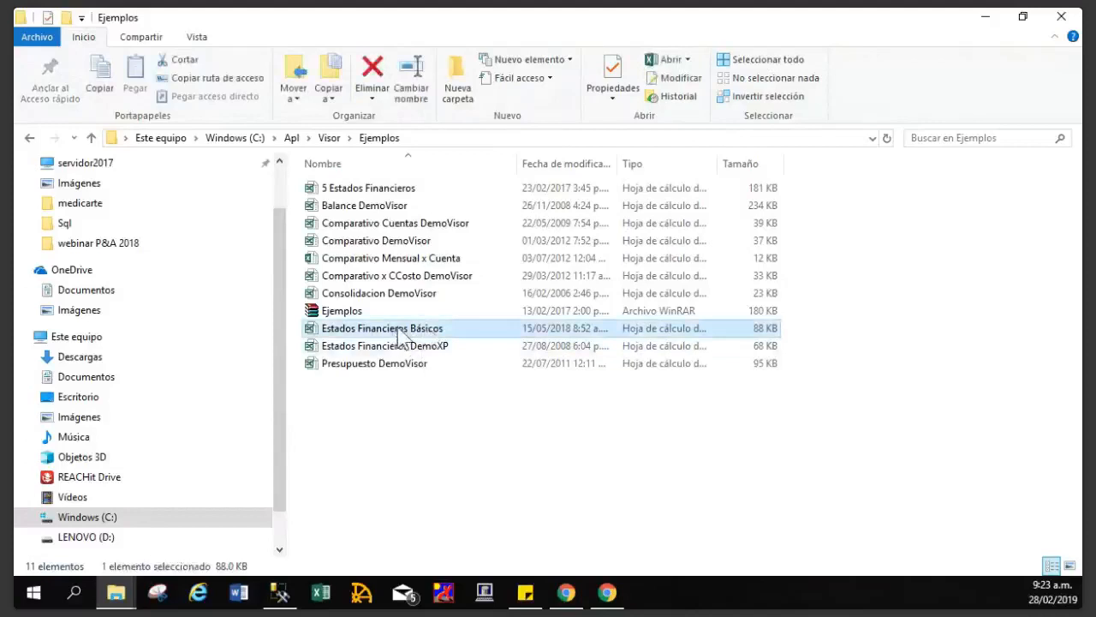
{"action": "double_click", "coordinate": [411, 327]}
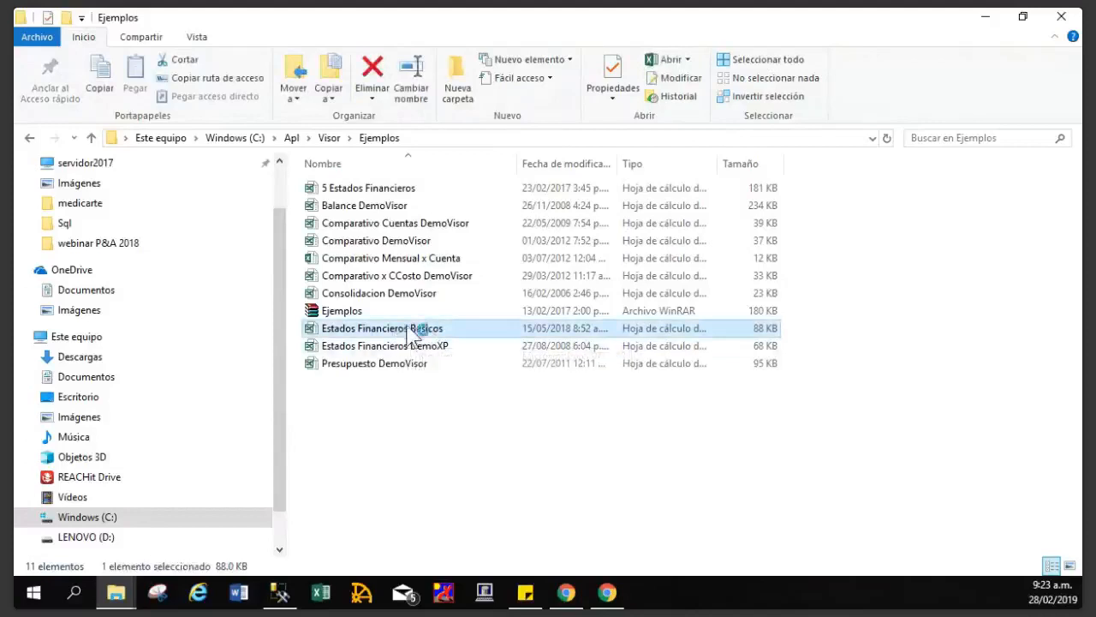
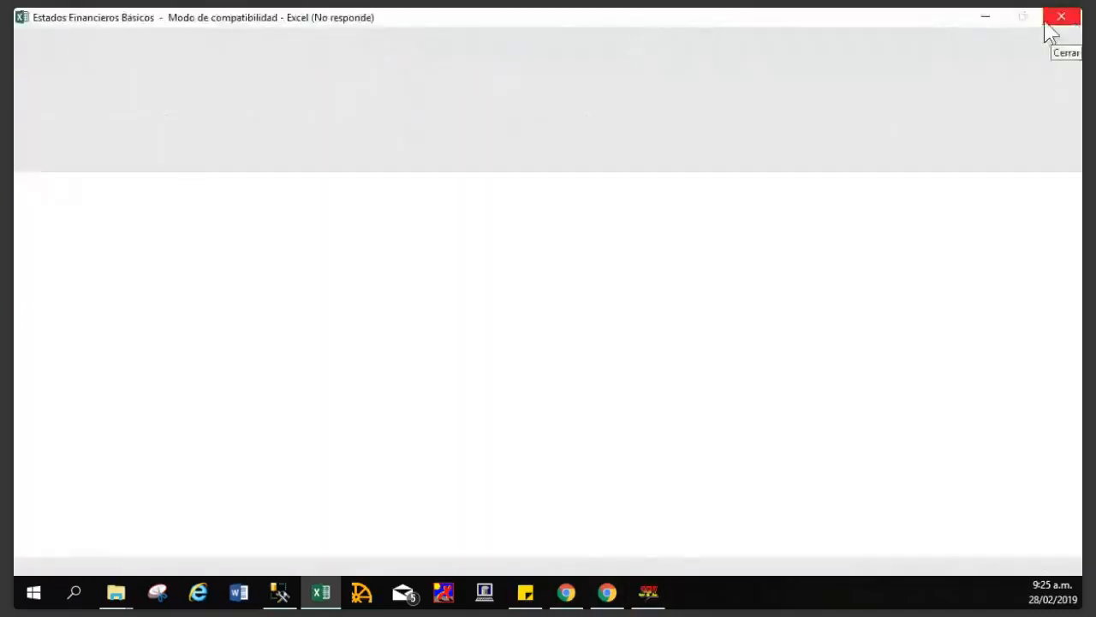
Try to close the unresponsive Estados Financieros Básicos window, choosing to wait for the program to respond.
{"action": "left_click", "coordinate": [644, 600]}
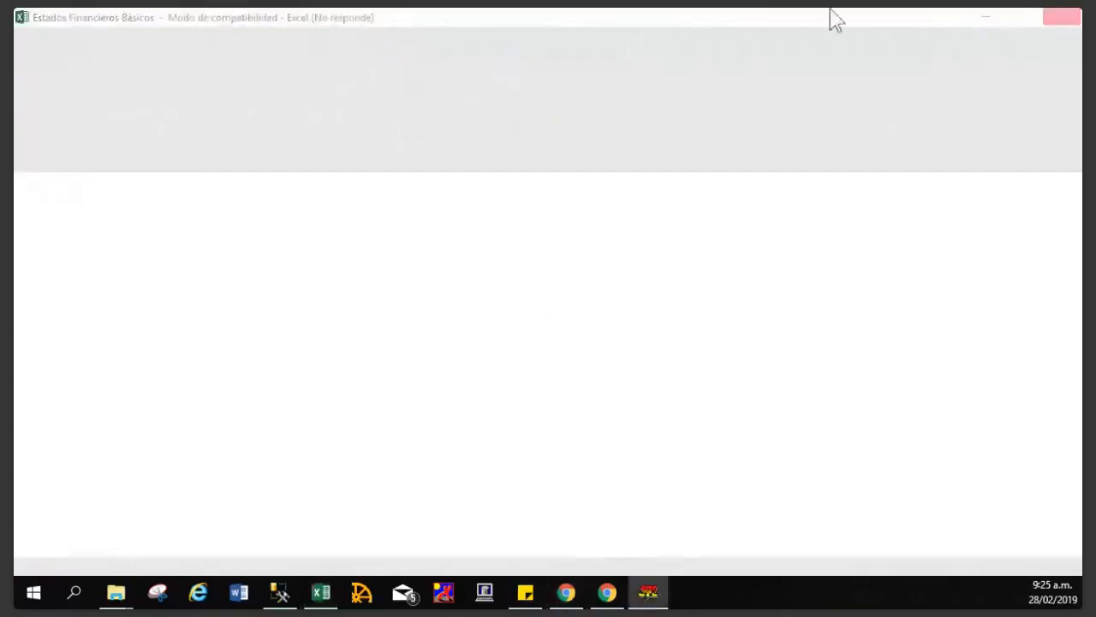
{"action": "left_click", "coordinate": [1062, 17]}
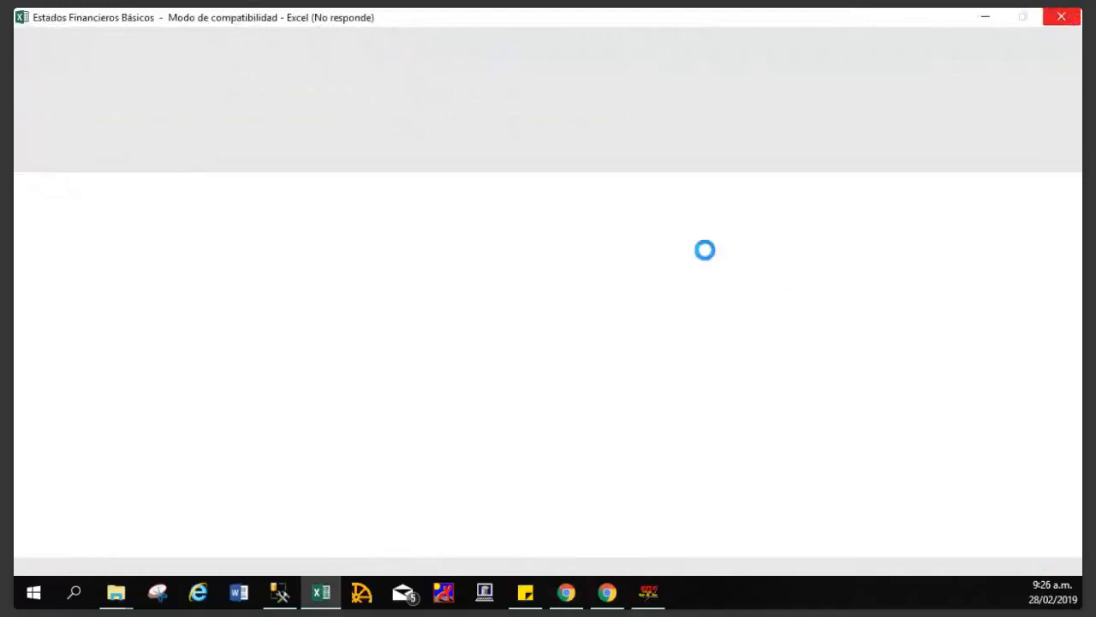
{"action": "left_click", "coordinate": [1053, 13]}
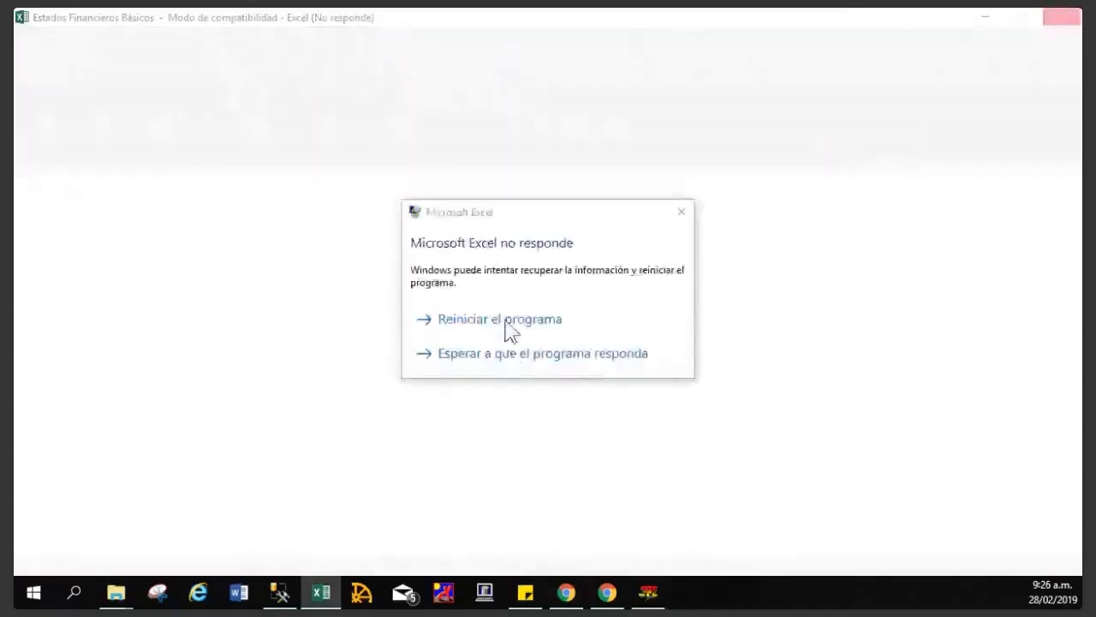
{"action": "left_click", "coordinate": [504, 353]}
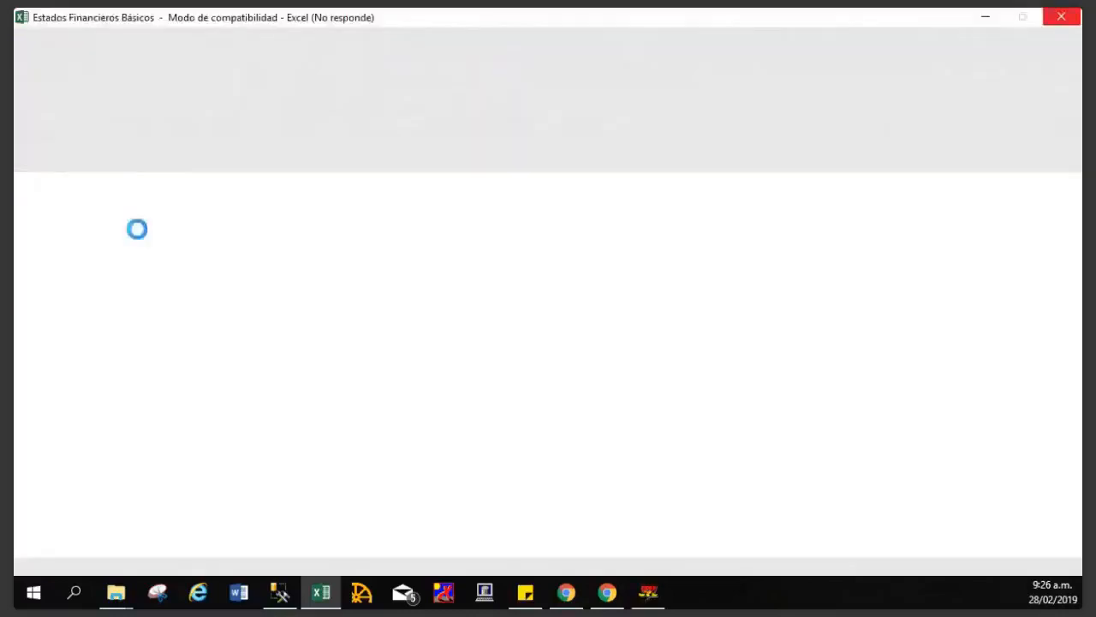
{"action": "left_click", "coordinate": [1062, 19]}
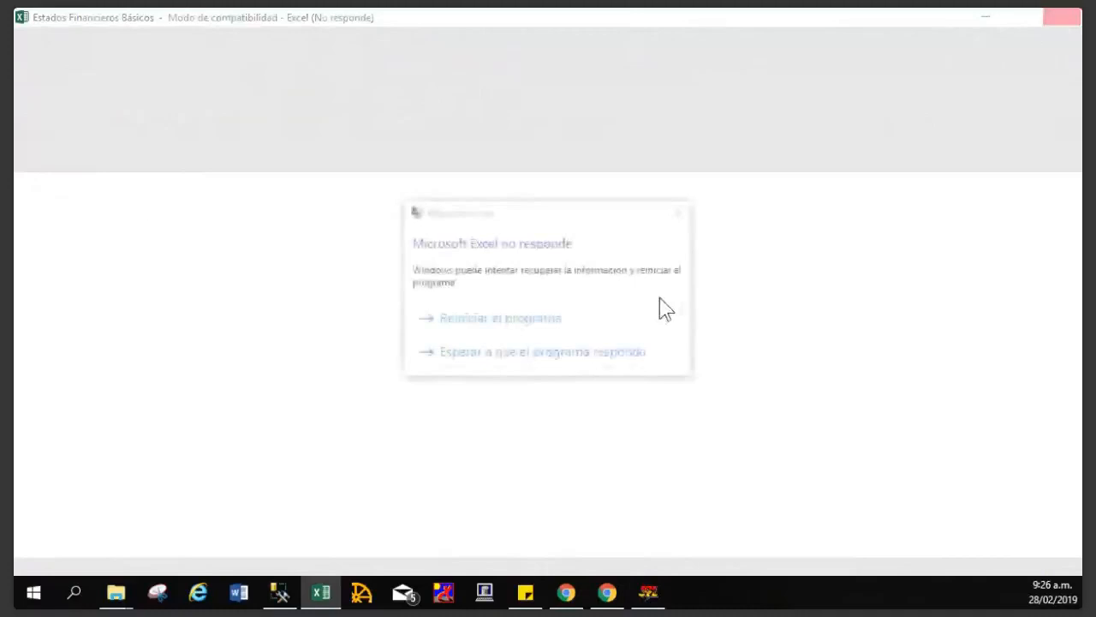
{"action": "left_click", "coordinate": [499, 351]}
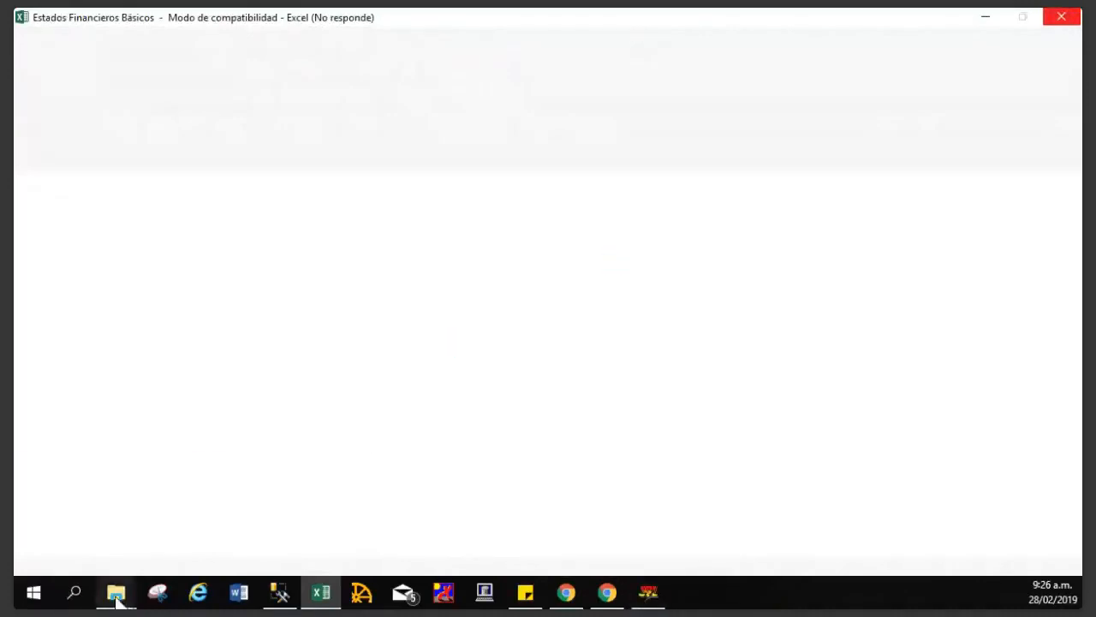
{"action": "mouse_move", "coordinate": [117, 601]}
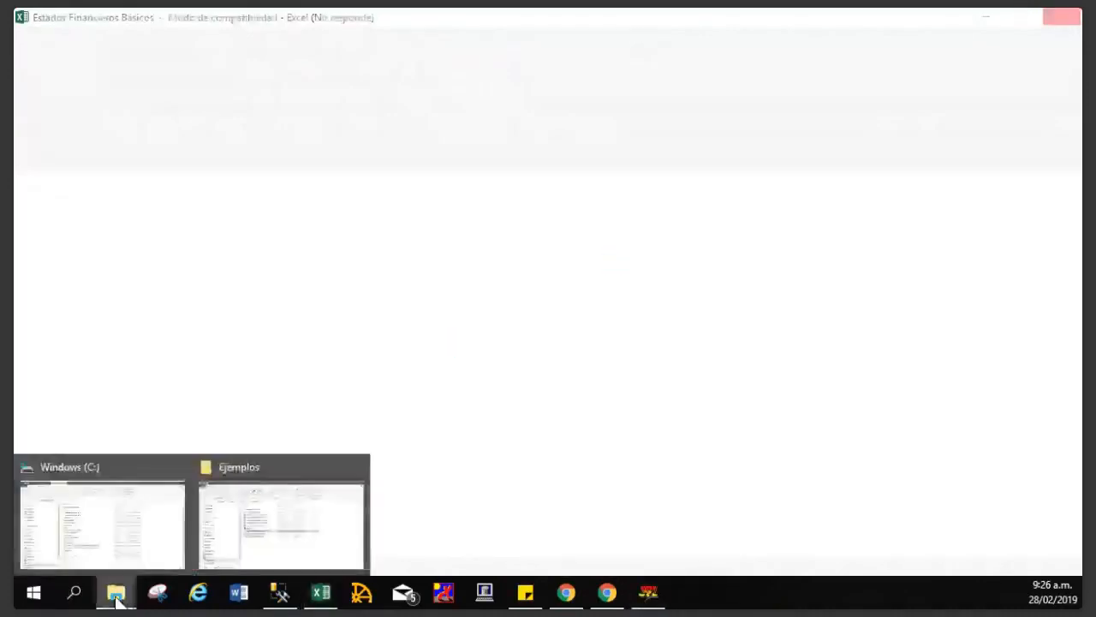
{"action": "left_click", "coordinate": [228, 512]}
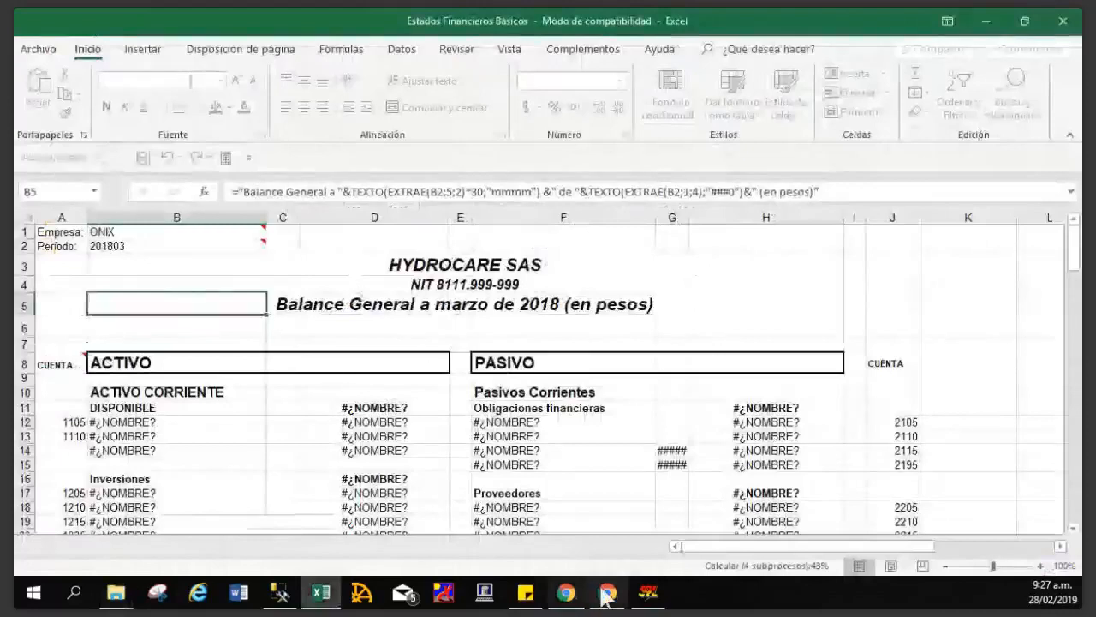
{"action": "mouse_move", "coordinate": [604, 599]}
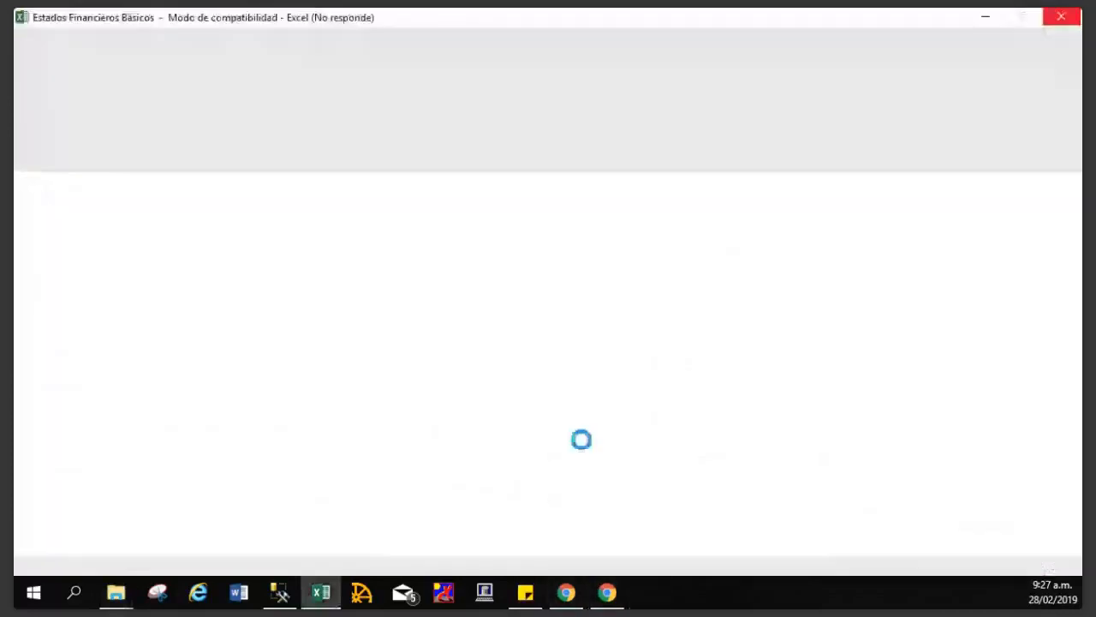
{"action": "left_click", "coordinate": [313, 595]}
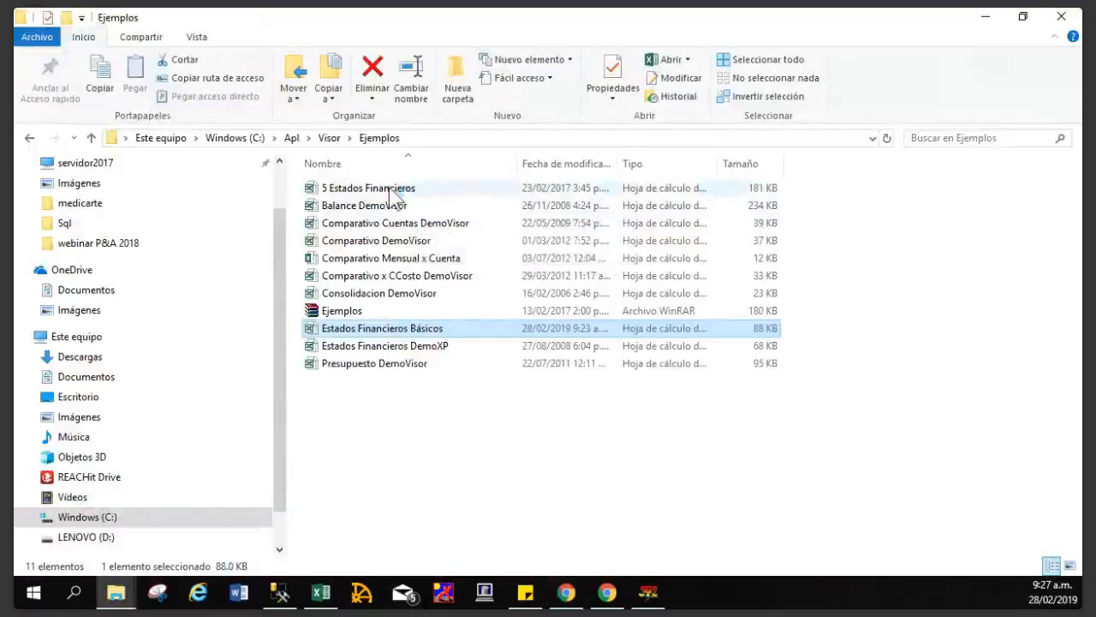
{"action": "left_click", "coordinate": [648, 594]}
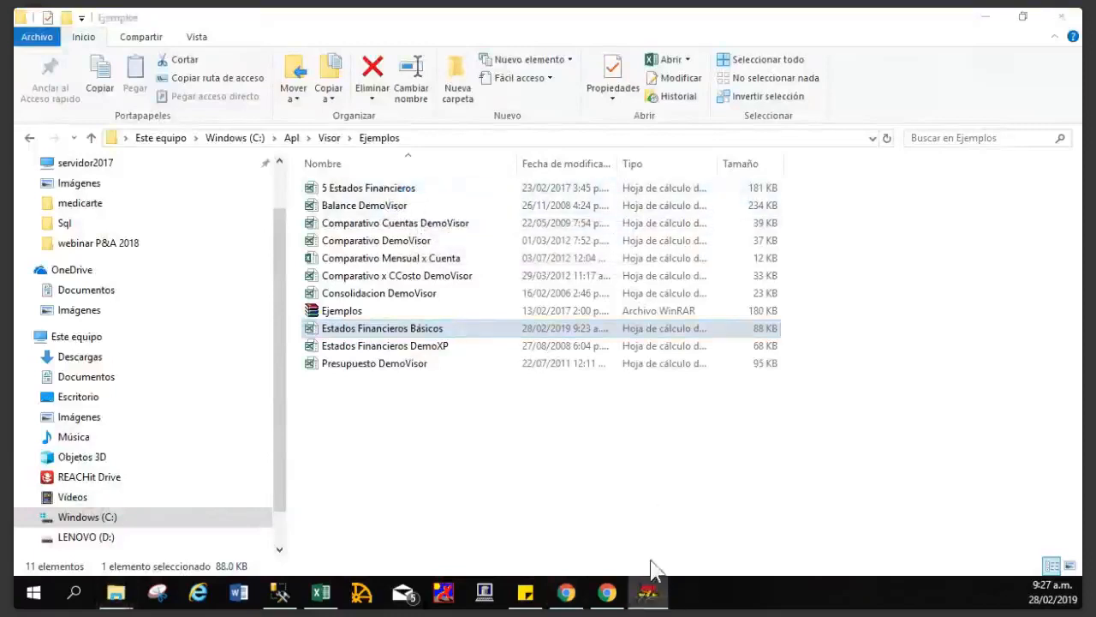
{"action": "left_click", "coordinate": [986, 15]}
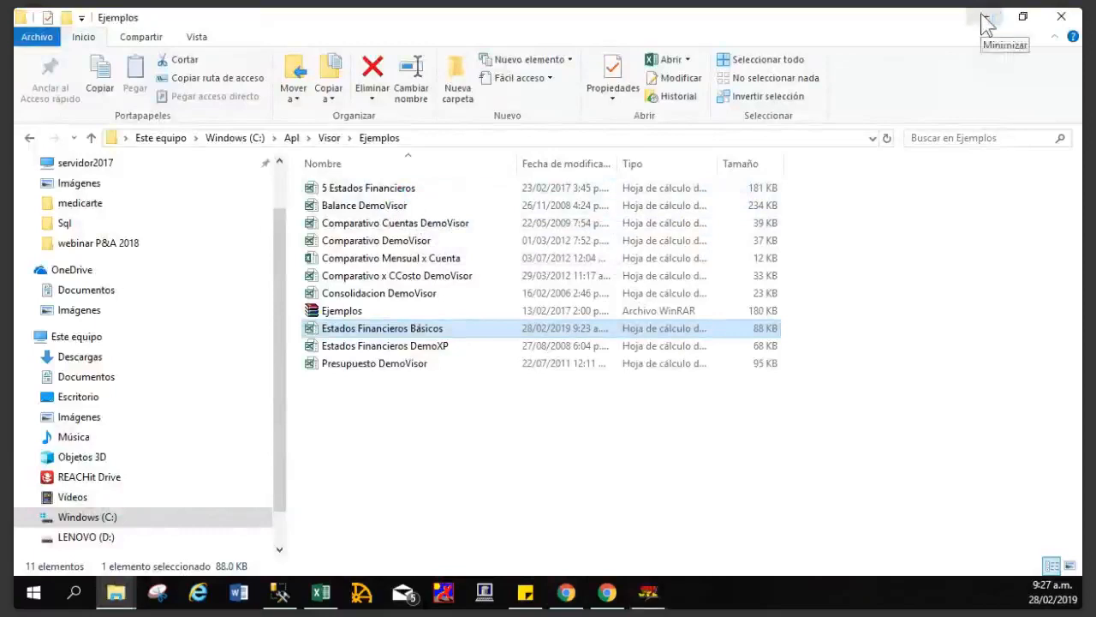
{"action": "left_click", "coordinate": [651, 599]}
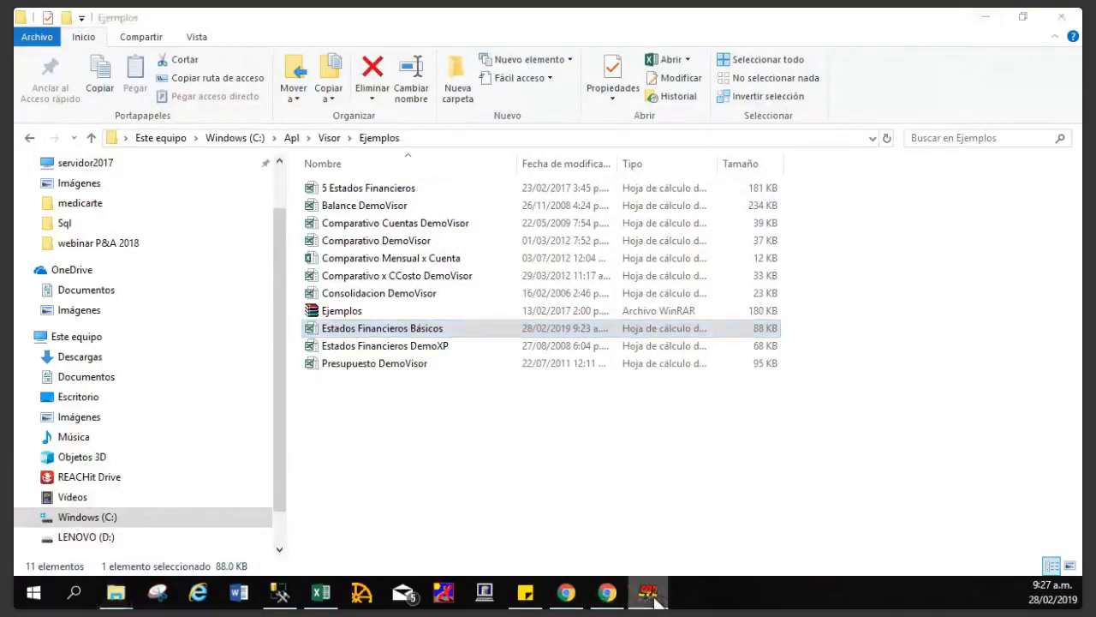
{"action": "left_click", "coordinate": [655, 603]}
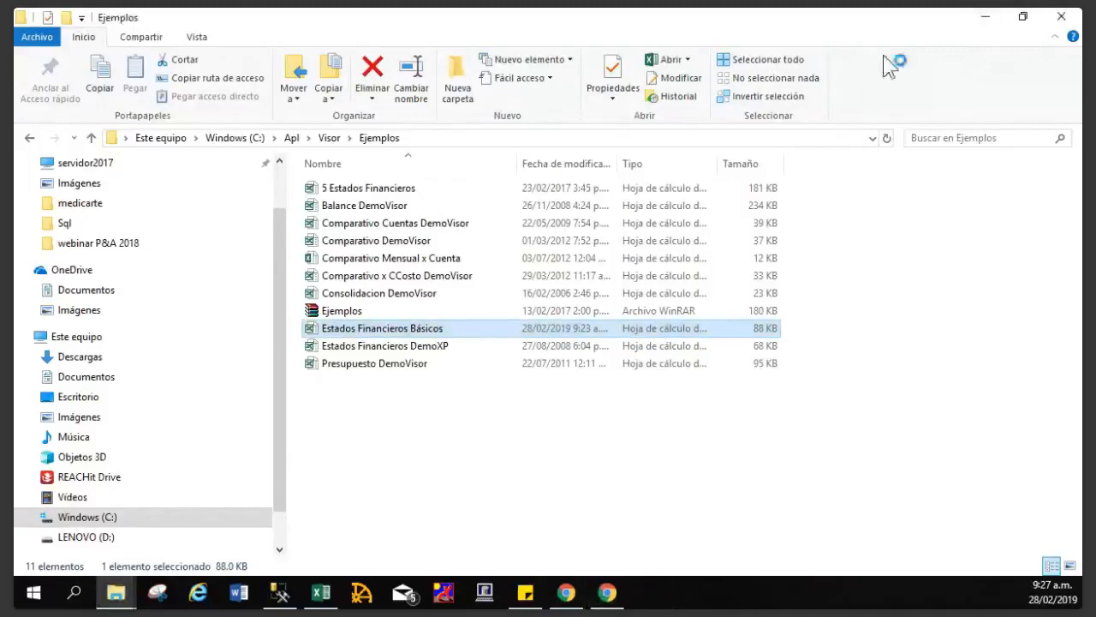
{"action": "left_click", "coordinate": [987, 17]}
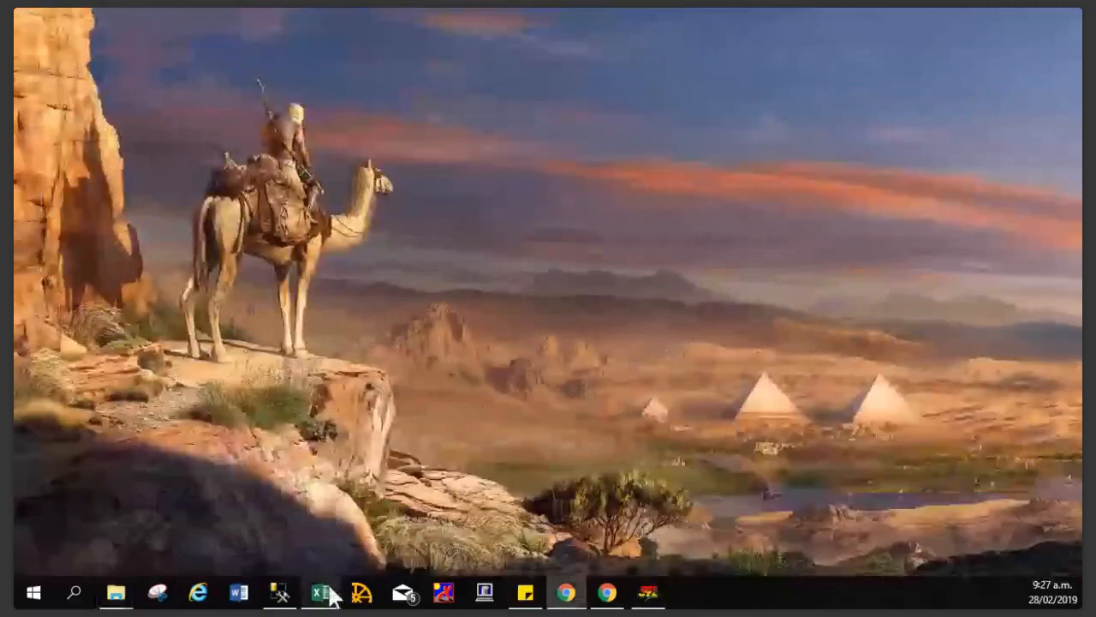
{"action": "left_click", "coordinate": [118, 594]}
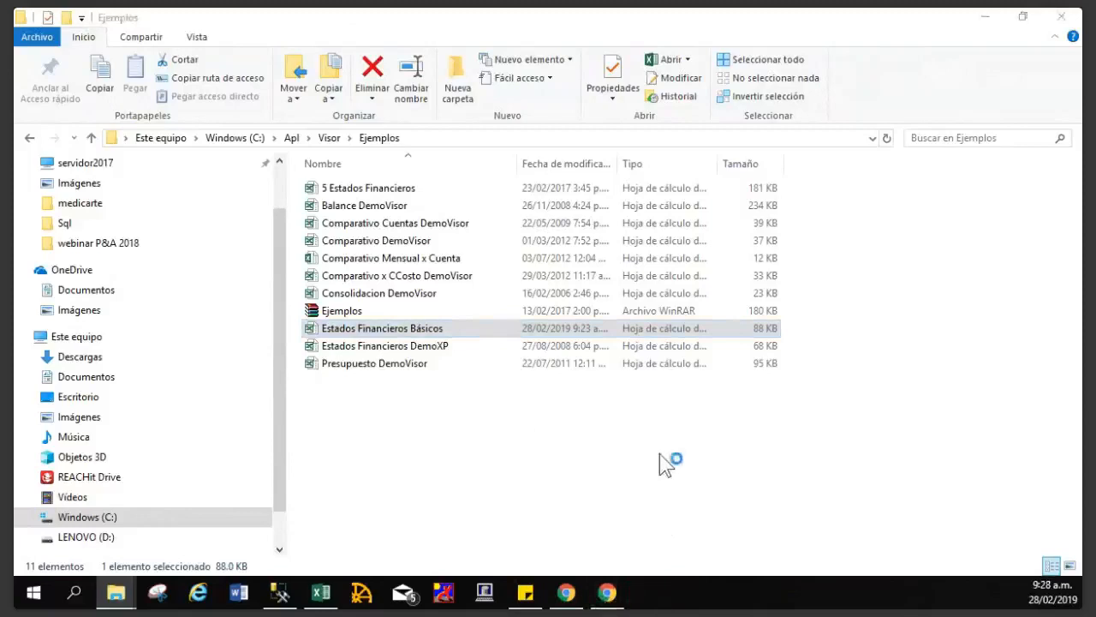
{"action": "left_click", "coordinate": [610, 603]}
{"action": "left_click", "coordinate": [986, 18]}
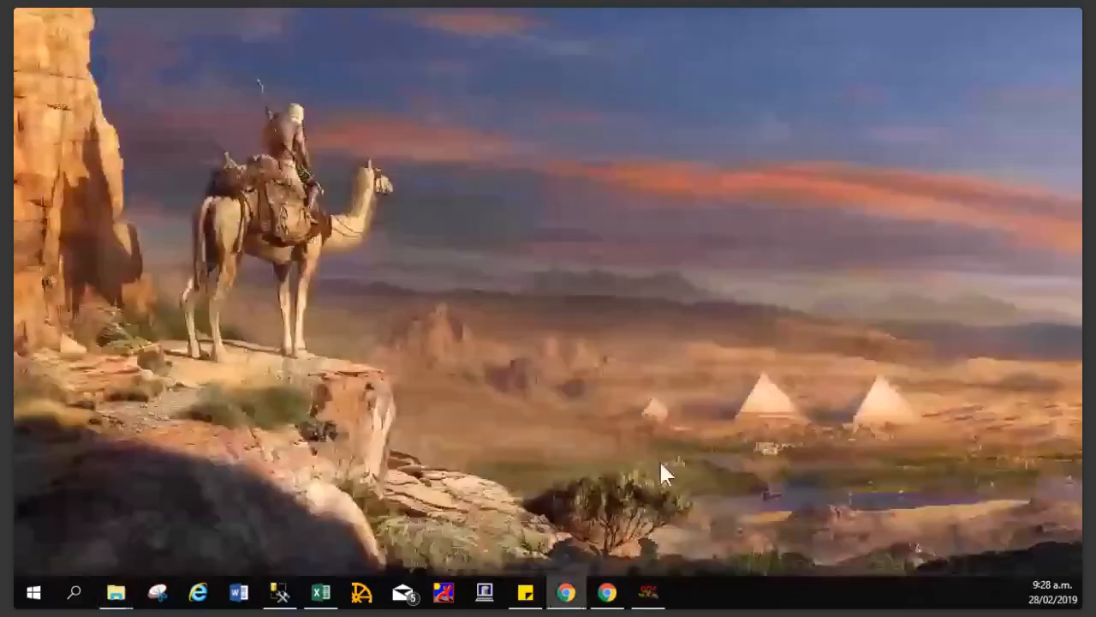
{"action": "mouse_move", "coordinate": [115, 599]}
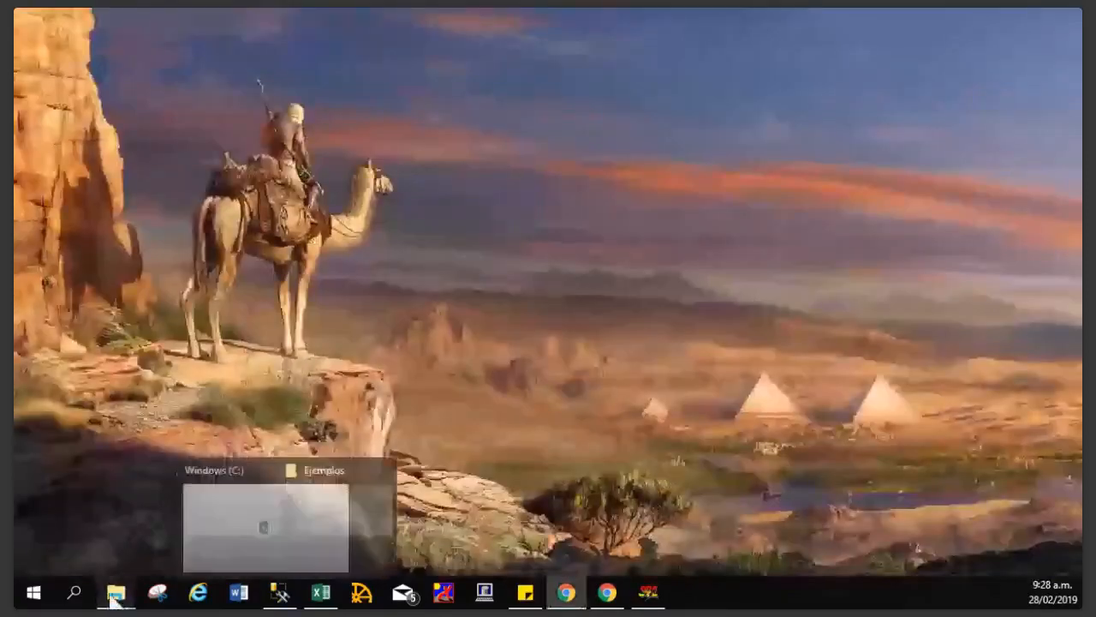
Bring up the Ejemplos folder, then maximize the Estados Financieros Básicos workbook window.
{"action": "left_click", "coordinate": [352, 512]}
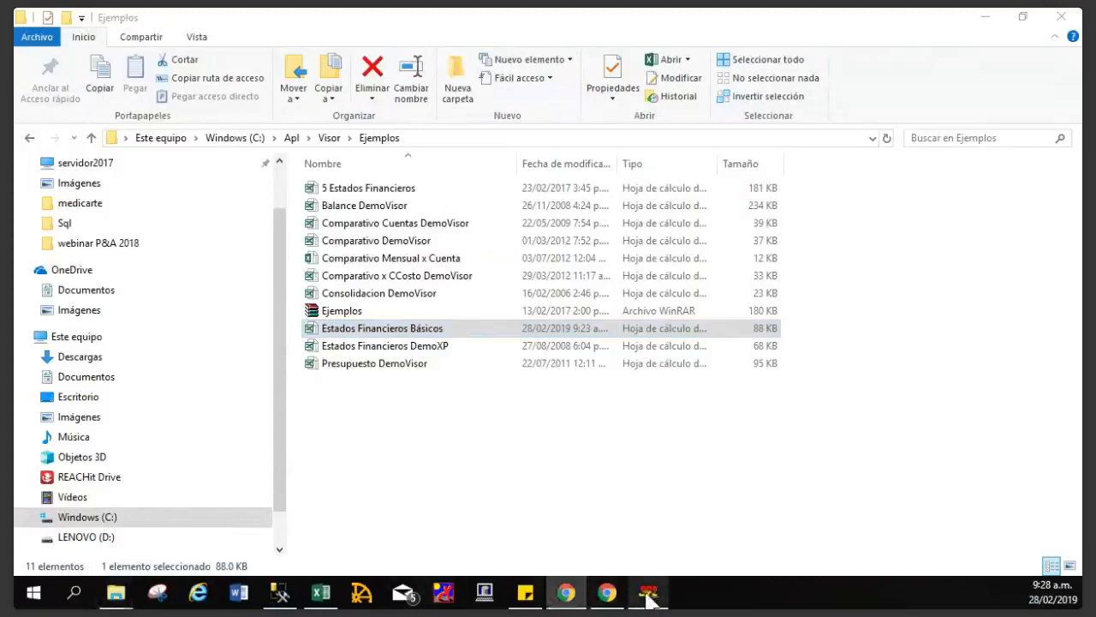
{"action": "left_click", "coordinate": [610, 595]}
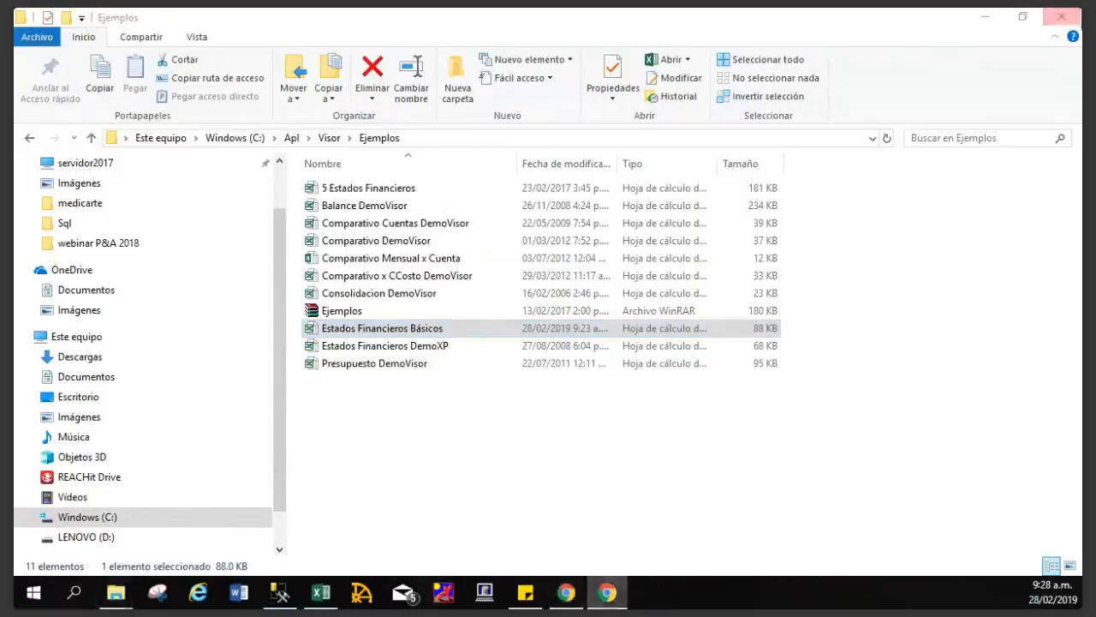
{"action": "left_click", "coordinate": [986, 19]}
{"action": "key", "text": "alt+Tab"}
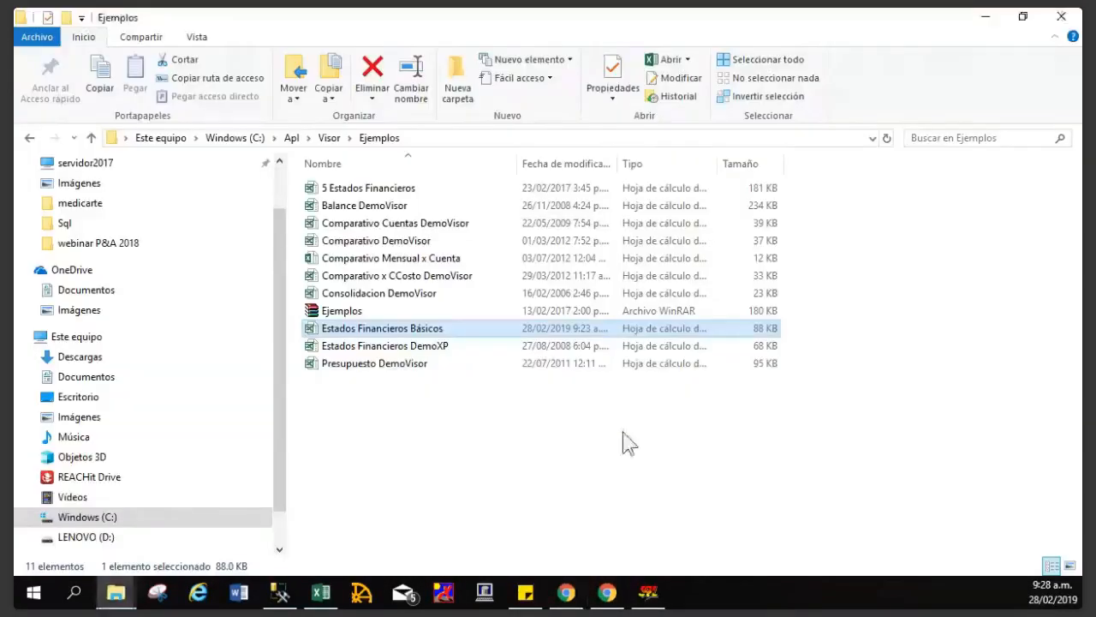
{"action": "left_click", "coordinate": [617, 596]}
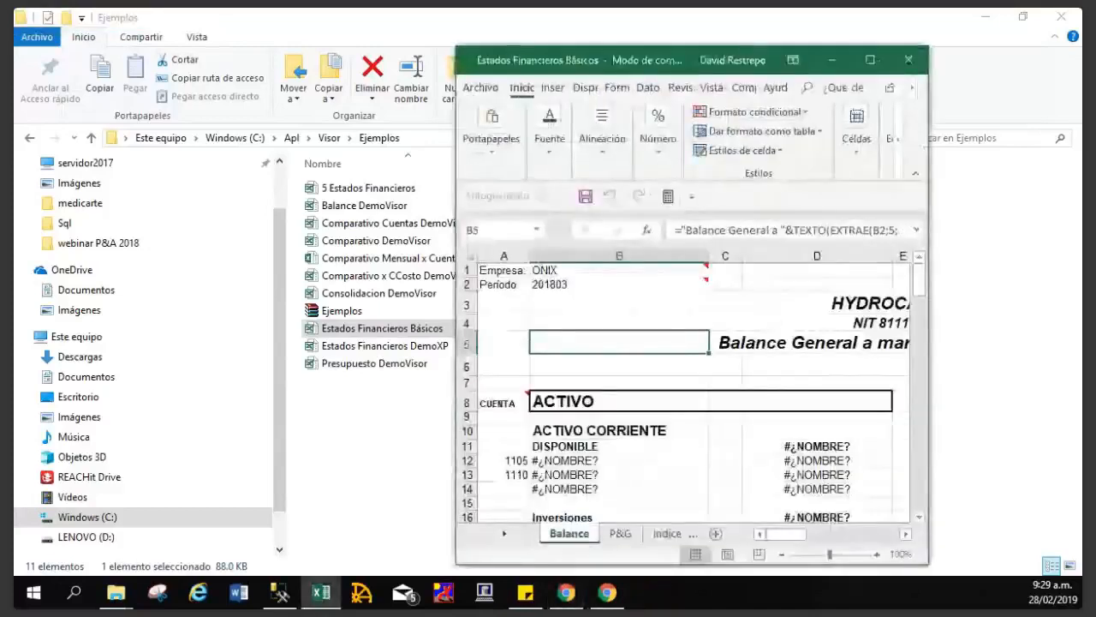
{"action": "left_click", "coordinate": [868, 60]}
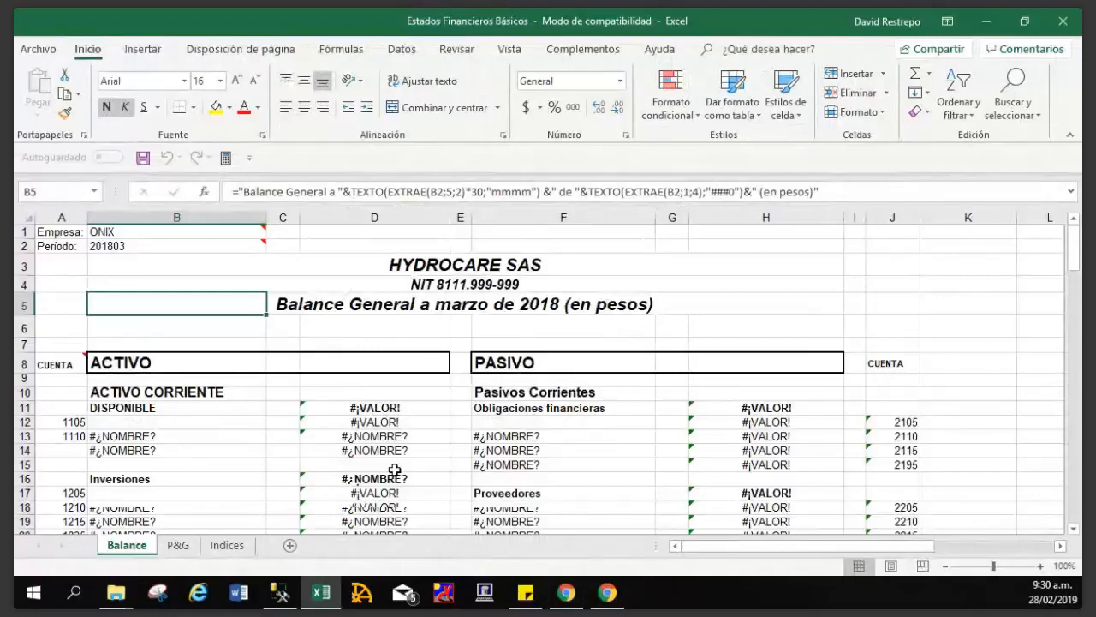
Examine the Balance sheet's asset, liability and equity sections from the header down to the totals.
{"action": "scroll", "coordinate": [414, 442], "scroll_direction": "down", "scroll_amount": 1}
{"action": "scroll", "coordinate": [413, 443], "scroll_direction": "down", "scroll_amount": 4}
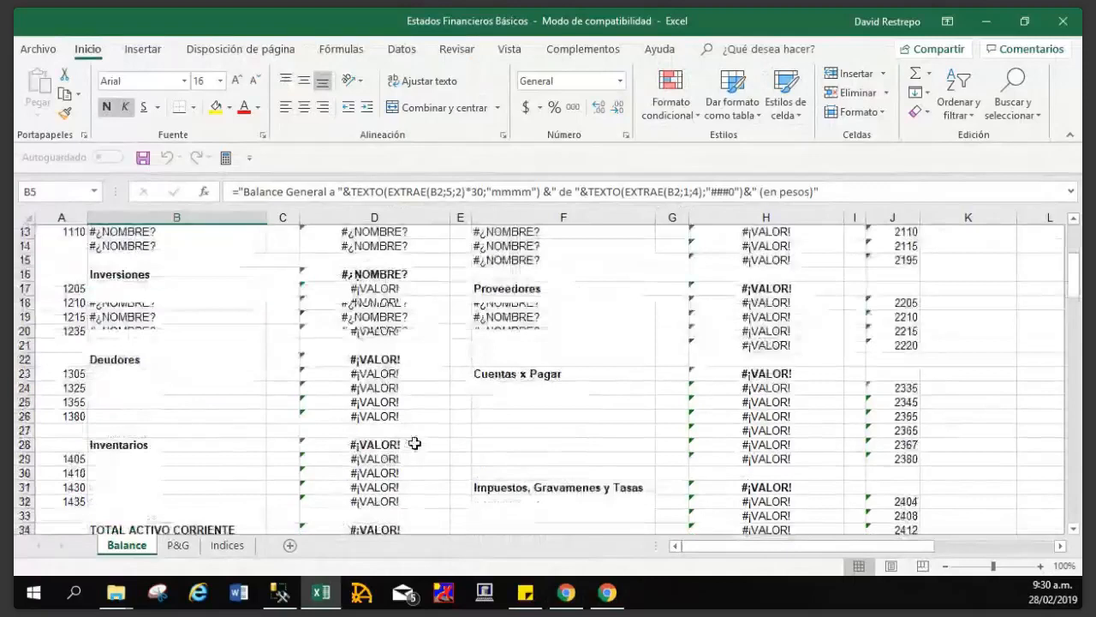
{"action": "scroll", "coordinate": [415, 443], "scroll_direction": "down", "scroll_amount": 15}
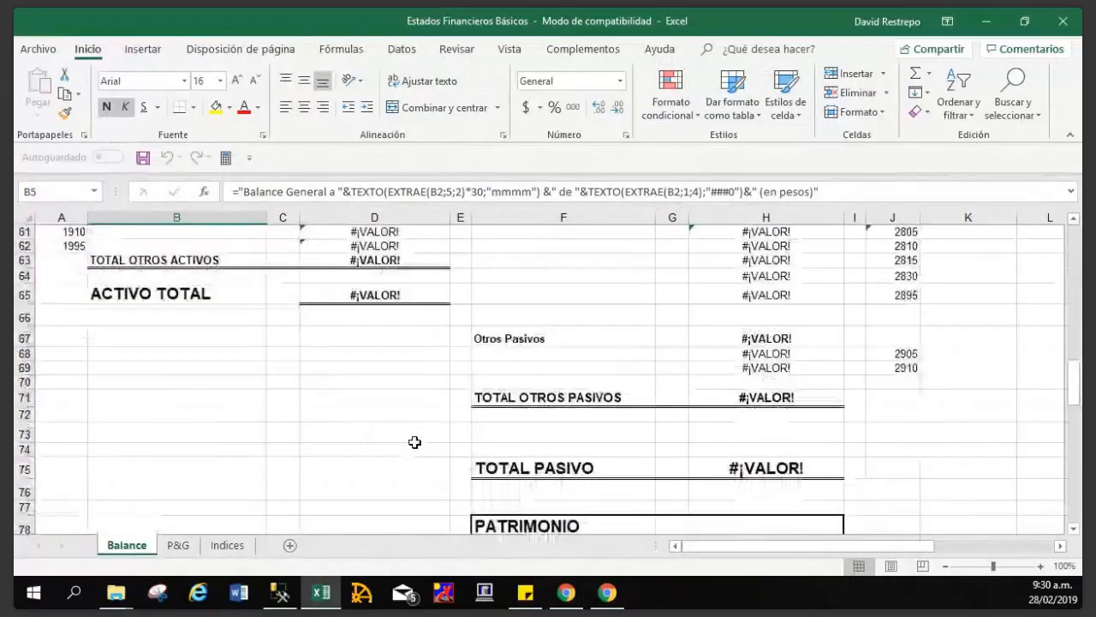
{"action": "scroll", "coordinate": [415, 442], "scroll_direction": "up", "scroll_amount": 18}
{"action": "scroll", "coordinate": [415, 441], "scroll_direction": "up", "scroll_amount": 2}
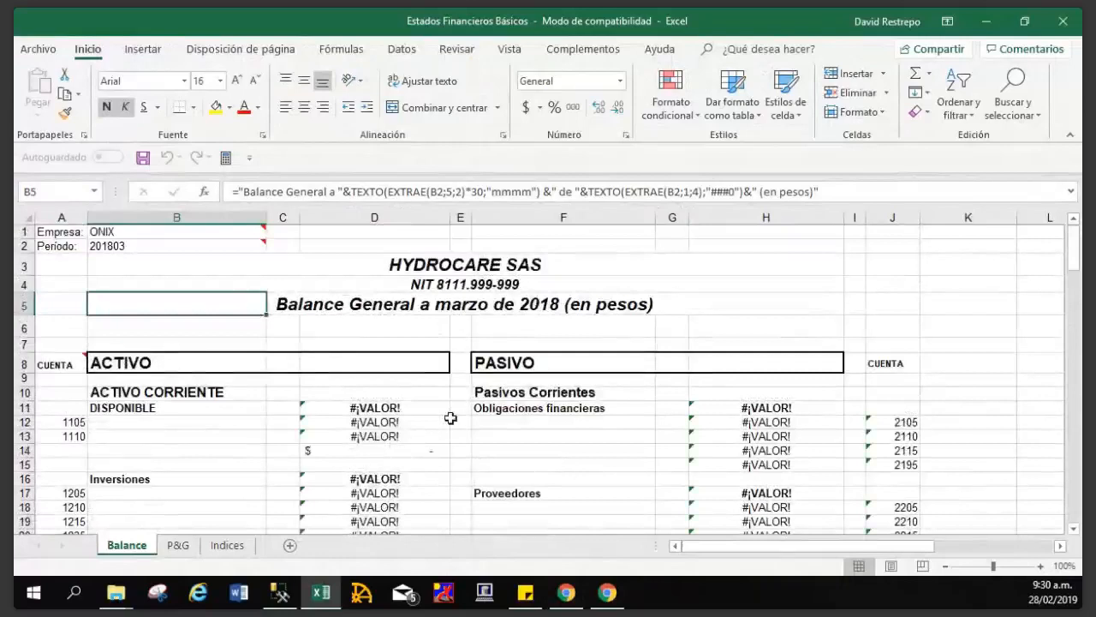
{"action": "scroll", "coordinate": [451, 418], "scroll_direction": "down", "scroll_amount": 1}
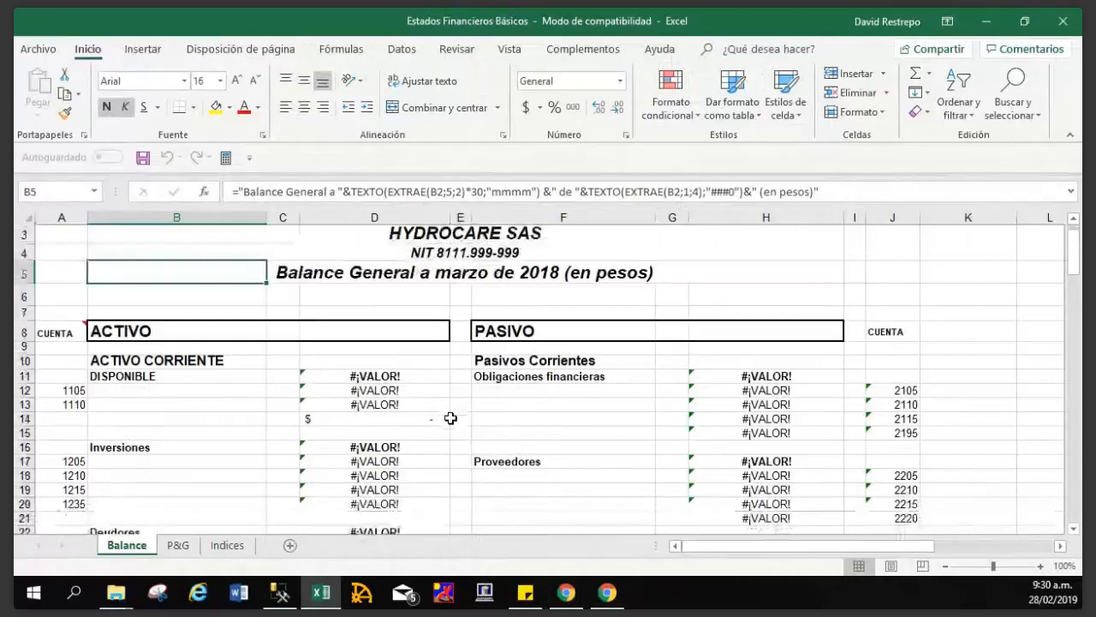
{"action": "scroll", "coordinate": [450, 418], "scroll_direction": "down", "scroll_amount": 10}
{"action": "scroll", "coordinate": [451, 418], "scroll_direction": "up", "scroll_amount": 5}
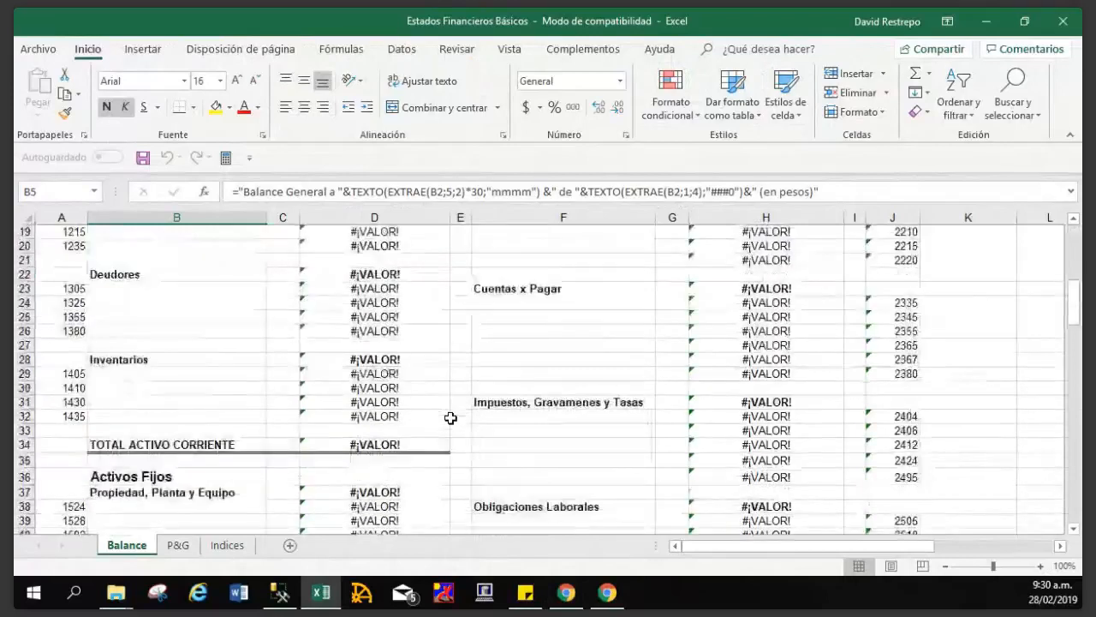
{"action": "scroll", "coordinate": [450, 418], "scroll_direction": "up", "scroll_amount": 6}
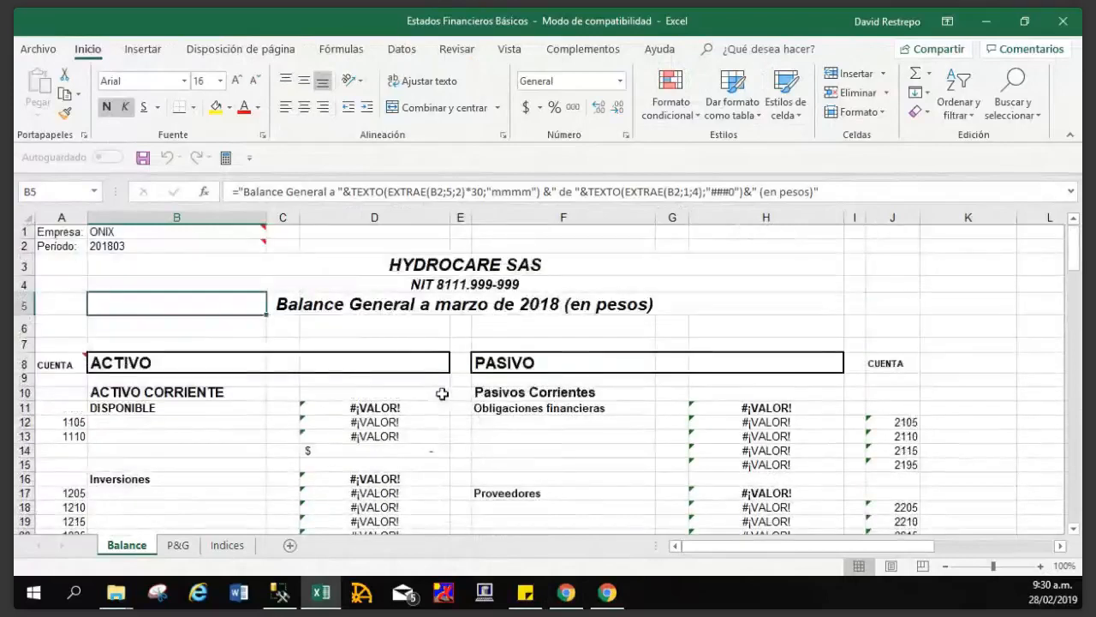
{"action": "scroll", "coordinate": [444, 395], "scroll_direction": "down", "scroll_amount": 1}
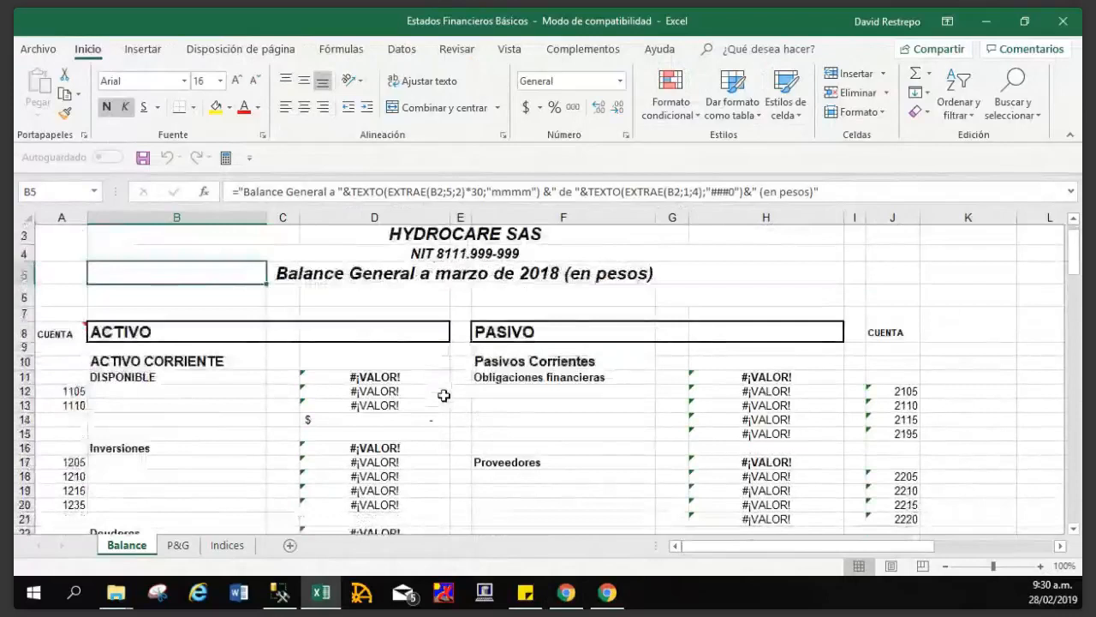
{"action": "scroll", "coordinate": [444, 394], "scroll_direction": "down", "scroll_amount": 10}
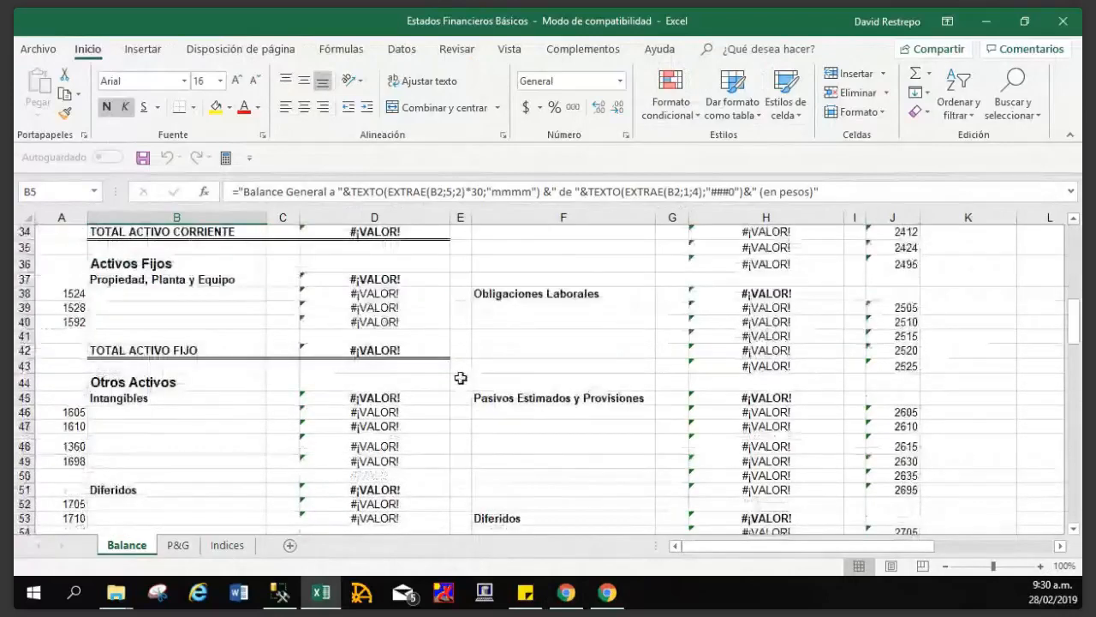
{"action": "scroll", "coordinate": [461, 377], "scroll_direction": "down", "scroll_amount": 8}
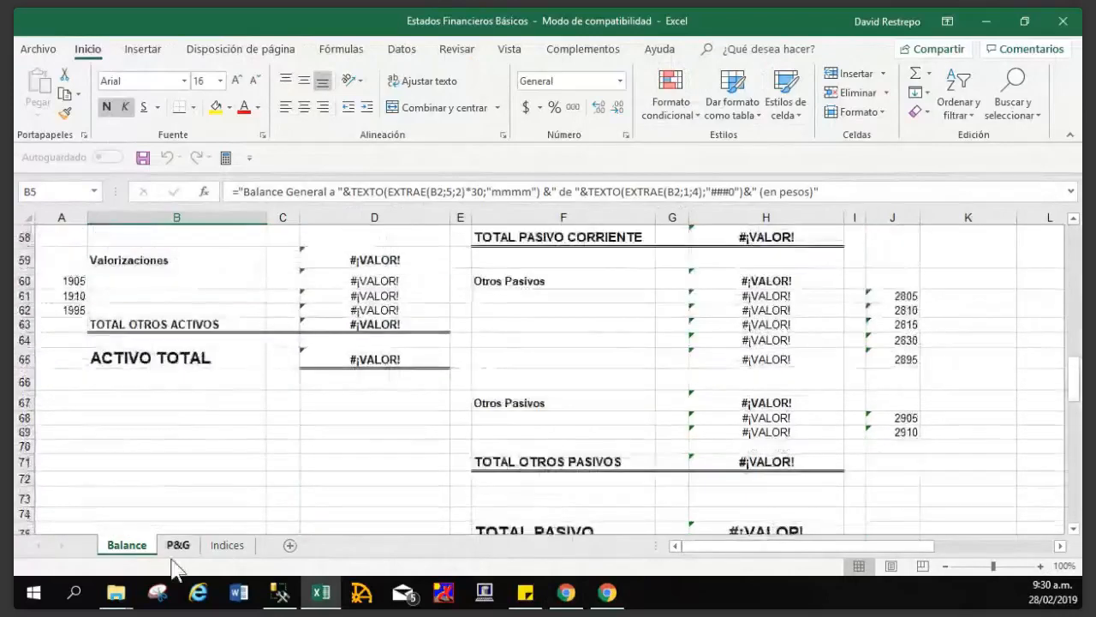
View the P&G income statement sheet and the financial ratios on the Indices sheet.
{"action": "left_click", "coordinate": [177, 545]}
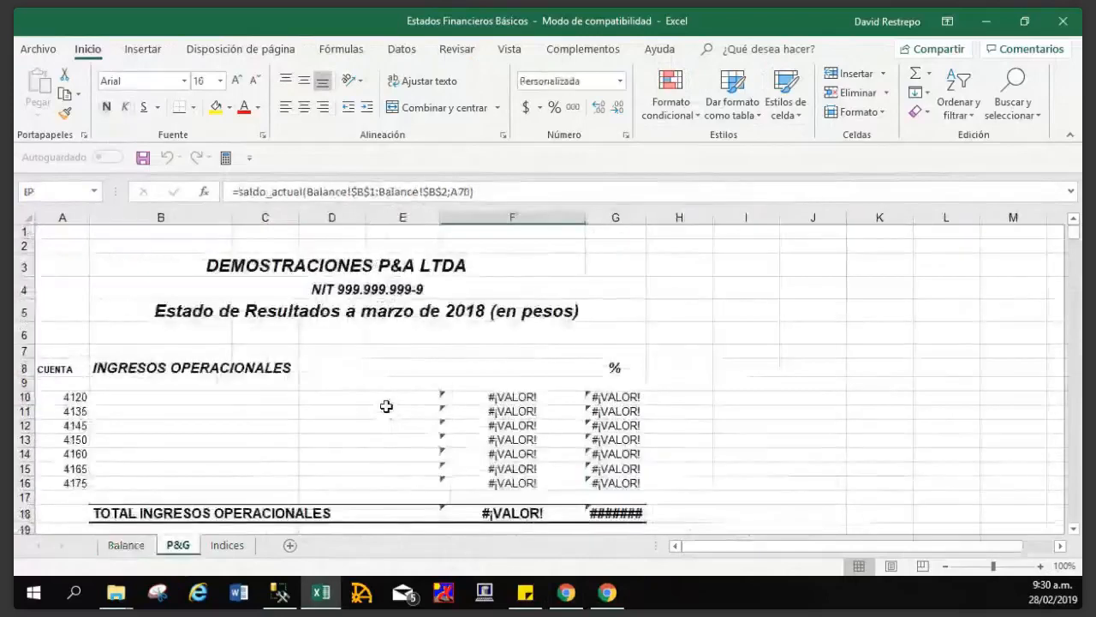
{"action": "left_click", "coordinate": [228, 544]}
{"action": "scroll", "coordinate": [662, 390], "scroll_direction": "down", "scroll_amount": 2}
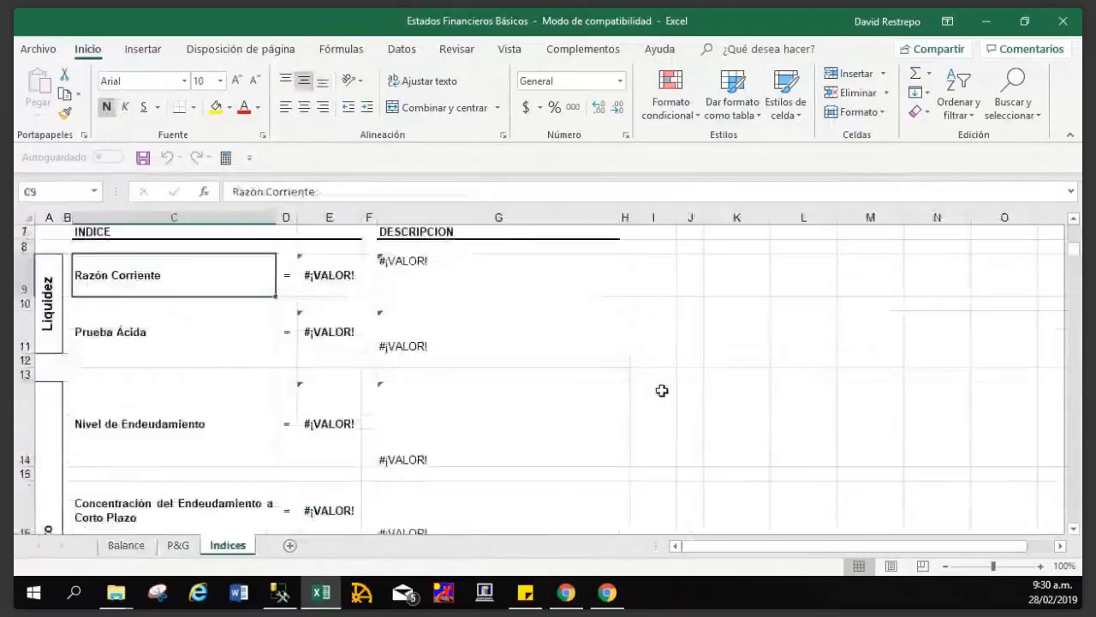
{"action": "scroll", "coordinate": [662, 391], "scroll_direction": "down", "scroll_amount": 1}
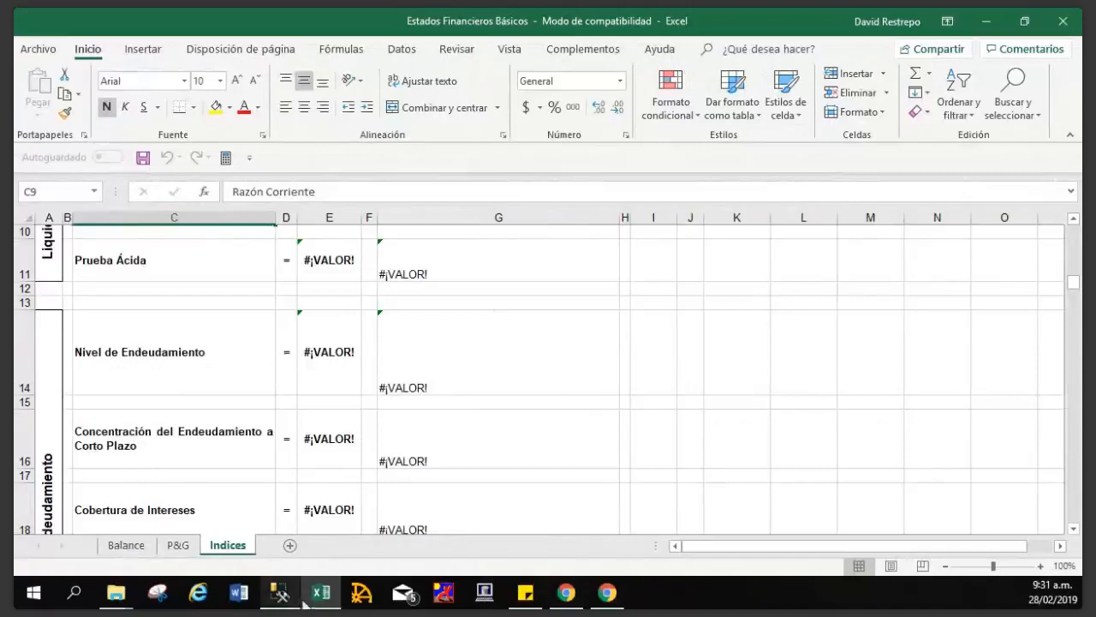
Close Estados Financieros Básicos without saving and open the 5 Estados Financieros workbook without updating its external links.
{"action": "mouse_move", "coordinate": [321, 593]}
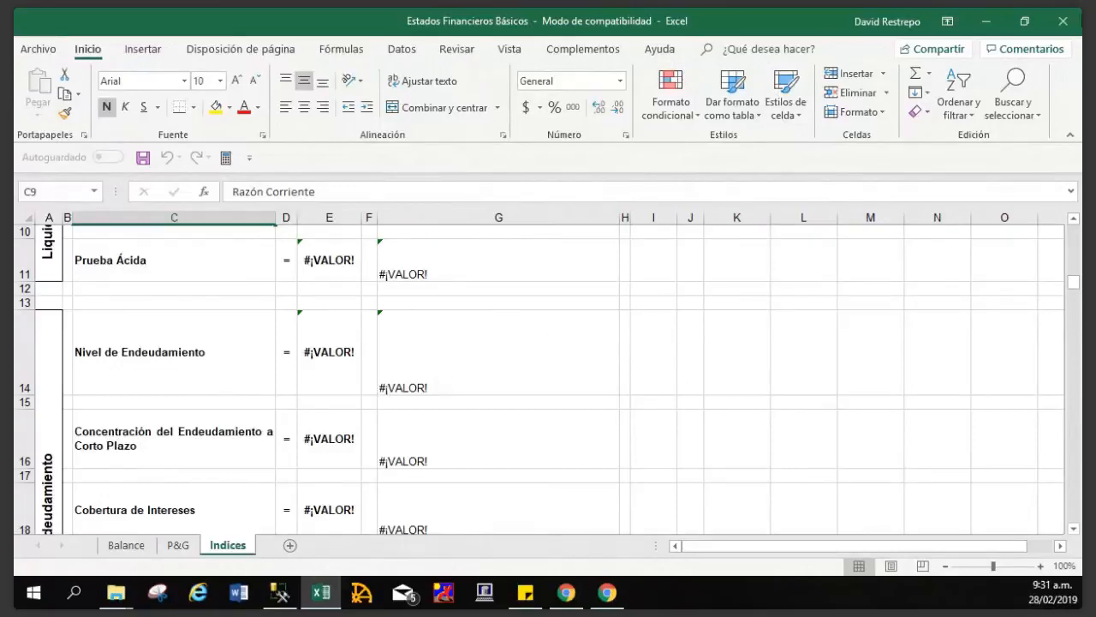
{"action": "left_click", "coordinate": [1064, 22]}
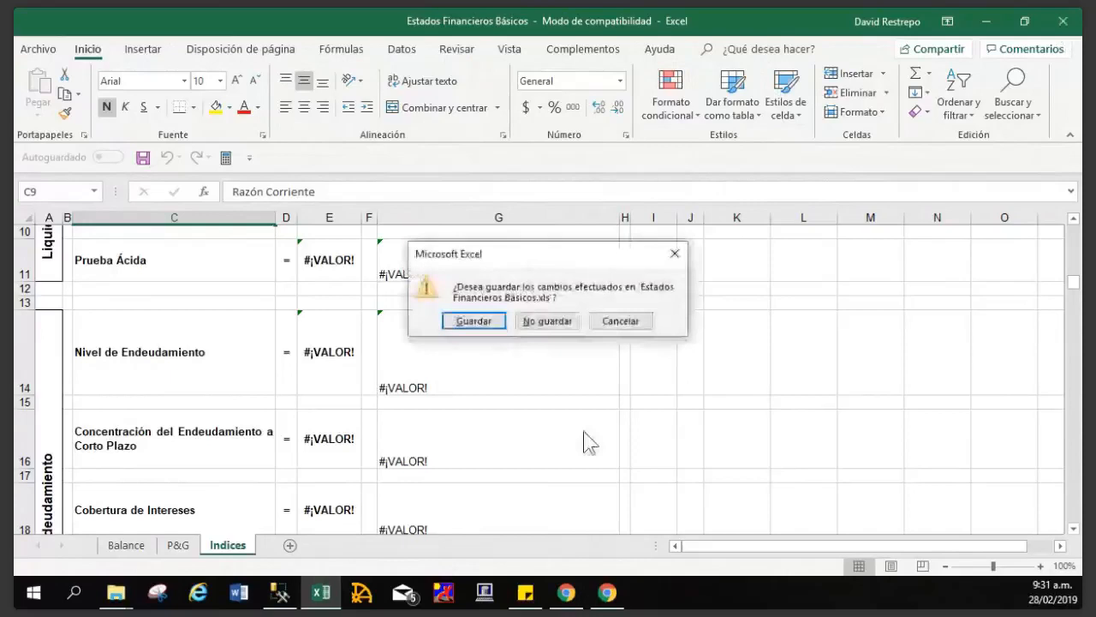
{"action": "left_click", "coordinate": [544, 322]}
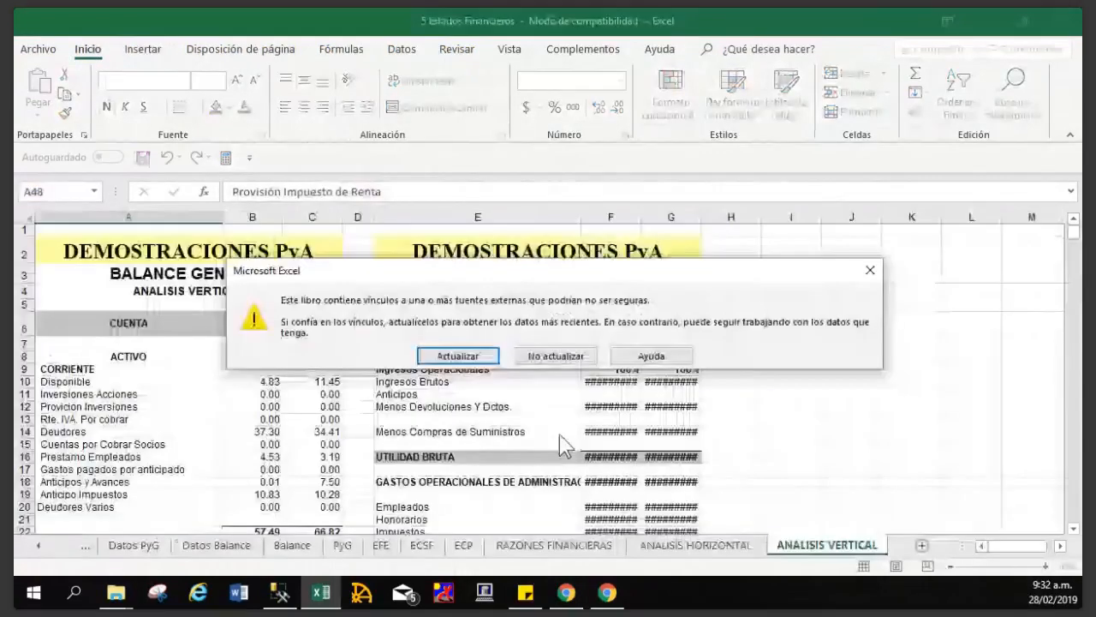
{"action": "left_click", "coordinate": [556, 356]}
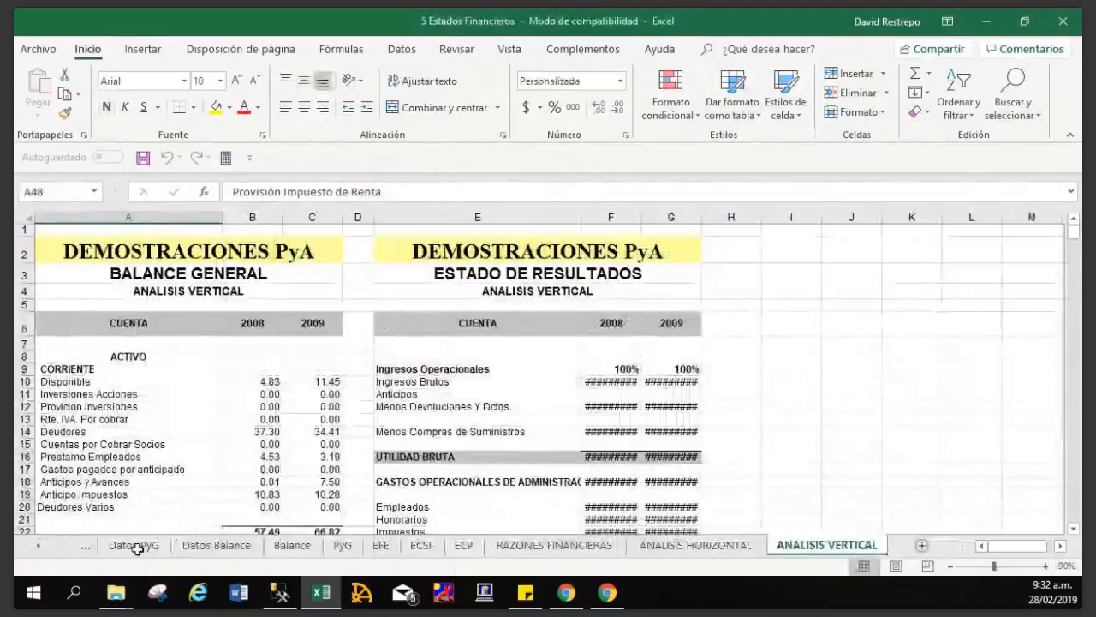
Look through the 5 Estados Financieros workbook's ANALISIS VERTICAL, Datos Empresa, Datos PyG and PyG sheets.
{"action": "left_click", "coordinate": [85, 546]}
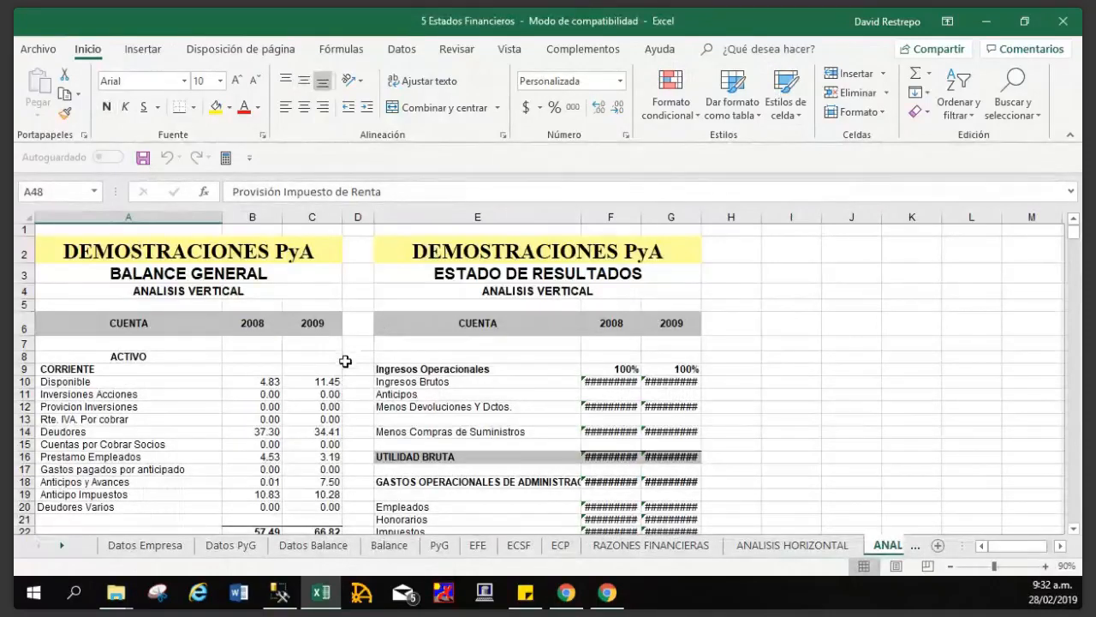
{"action": "scroll", "coordinate": [346, 363], "scroll_direction": "down", "scroll_amount": 2}
{"action": "scroll", "coordinate": [347, 365], "scroll_direction": "up", "scroll_amount": 2}
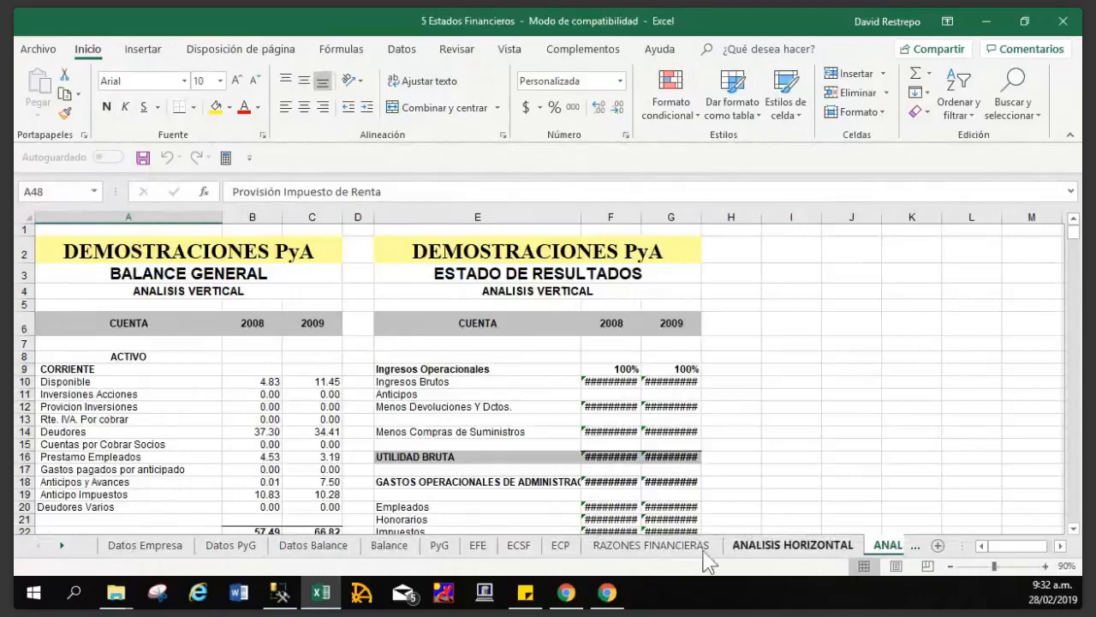
{"action": "left_click", "coordinate": [143, 550]}
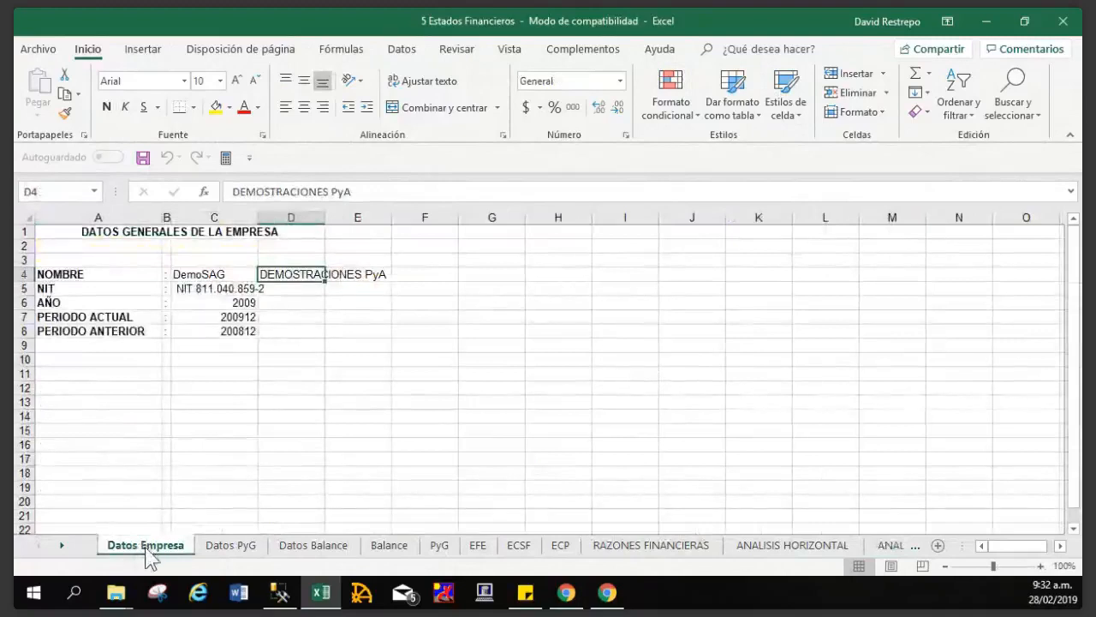
{"action": "left_click", "coordinate": [242, 552]}
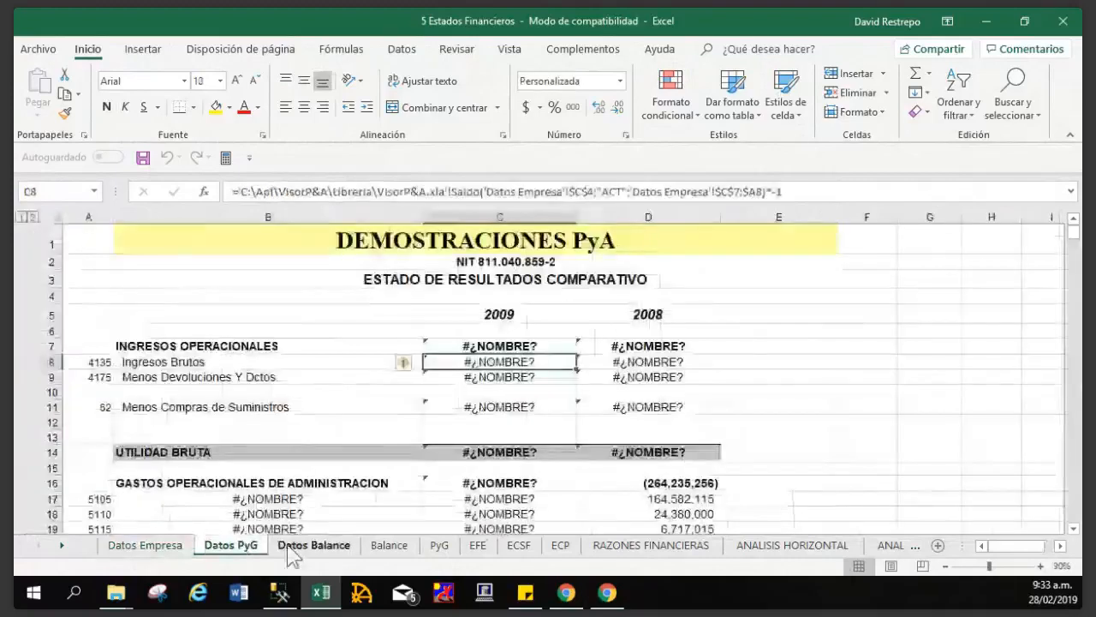
{"action": "left_click", "coordinate": [439, 548]}
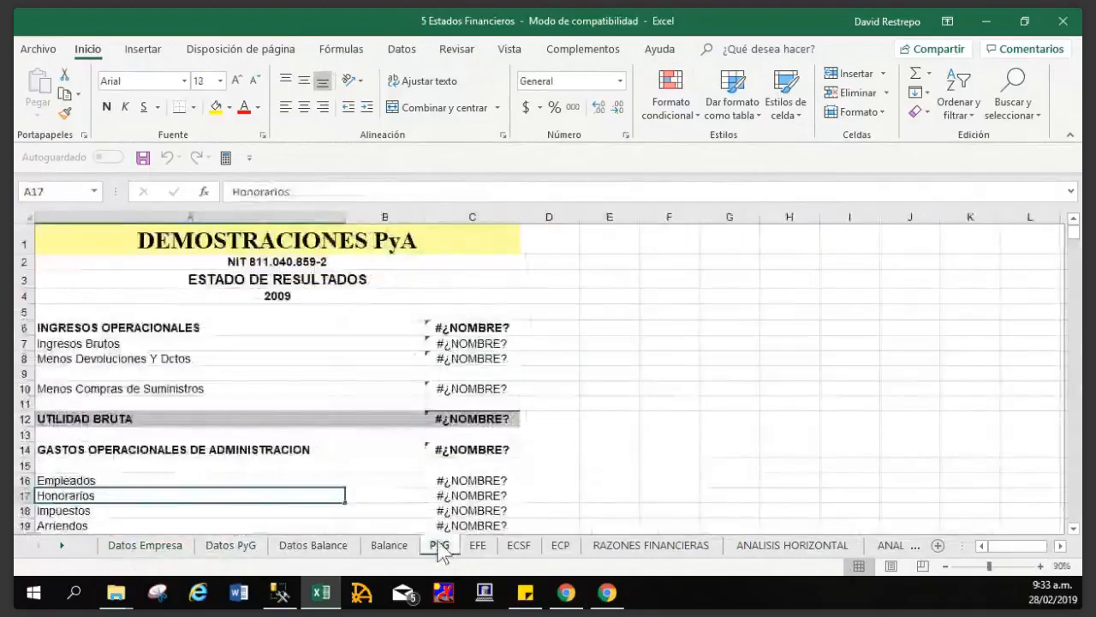
On the Datos Empresa sheet, set the NOMBRE value in cell C4 to IMHOTEP.
{"action": "left_click", "coordinate": [186, 548]}
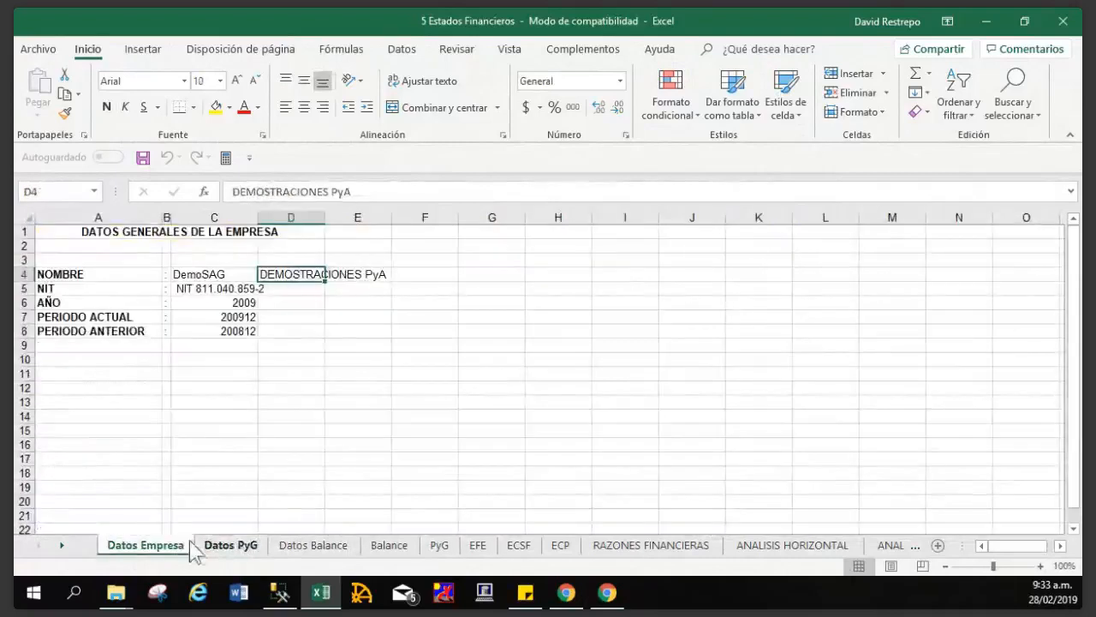
{"action": "left_click", "coordinate": [193, 272]}
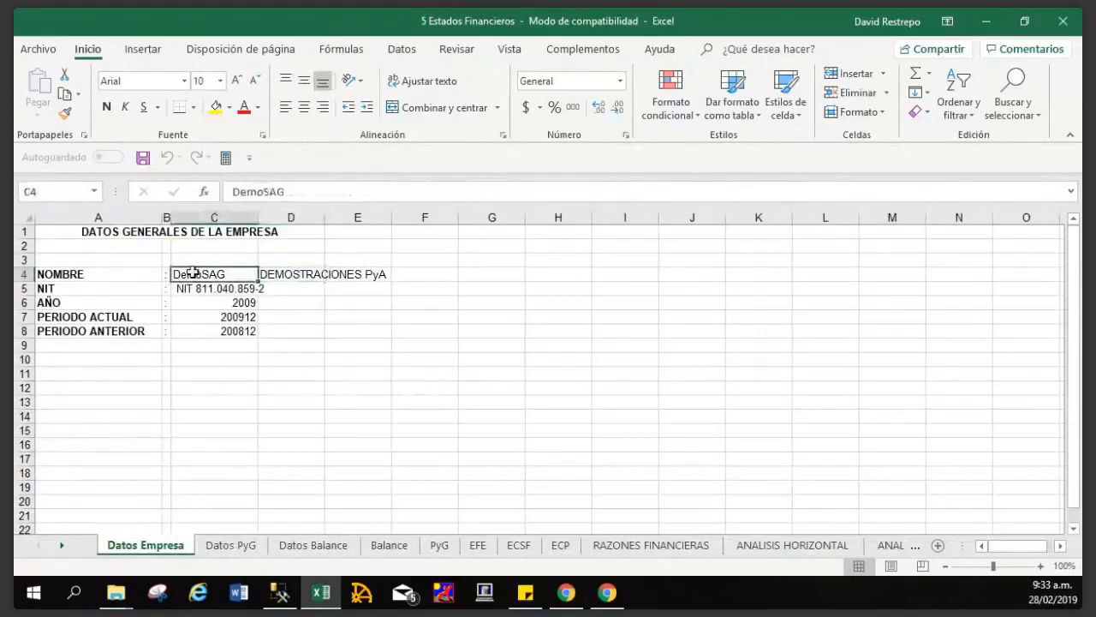
{"action": "type", "text": "IMH"}
{"action": "key", "text": "BackSpace"}
{"action": "key", "text": "BackSpace"}
{"action": "key", "text": "BackSpace"}
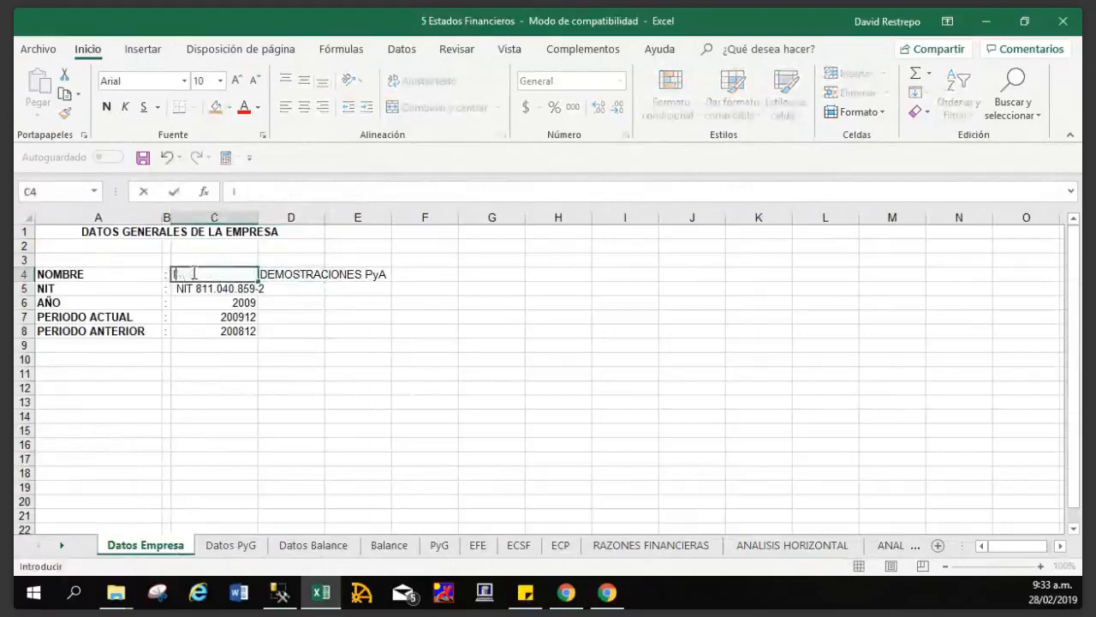
{"action": "type", "text": "IMHOTEP"}
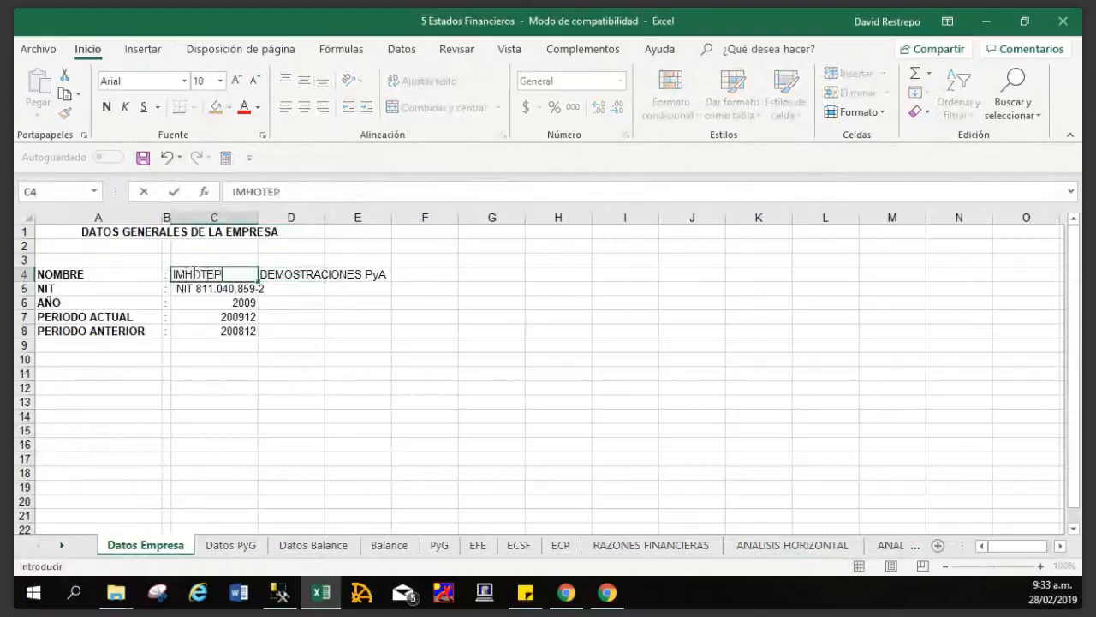
{"action": "key", "text": "Return"}
Set PERIODO ACTUAL to 201901 and PERIODO ANTERIOR to 201812 in the company data.
{"action": "key", "text": "Return"}
{"action": "key", "text": "Return"}
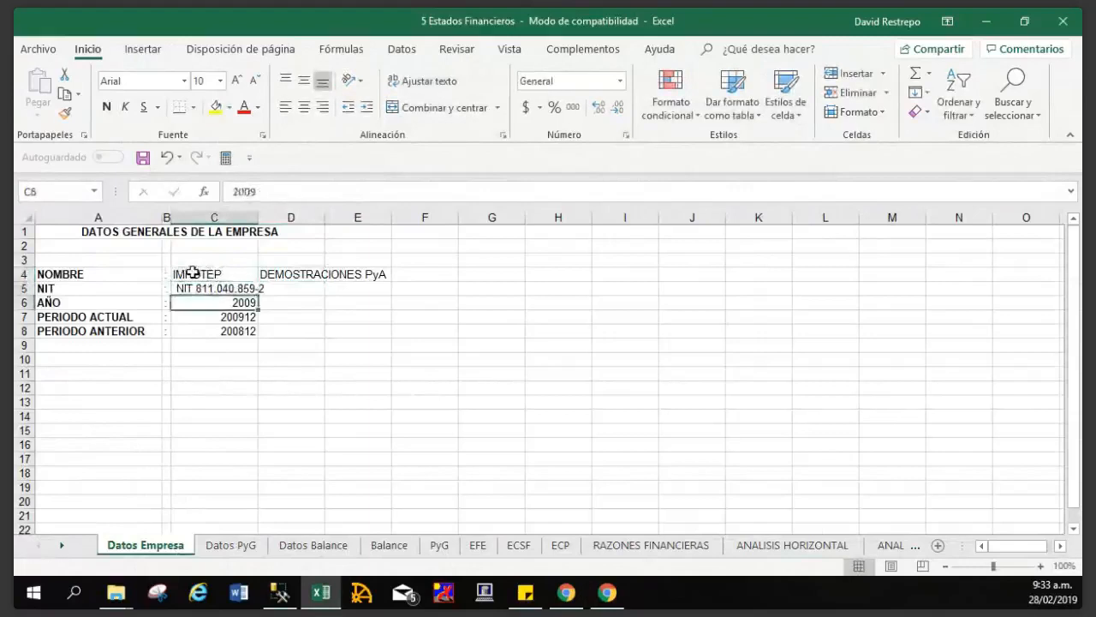
{"action": "type", "text": "2019"}
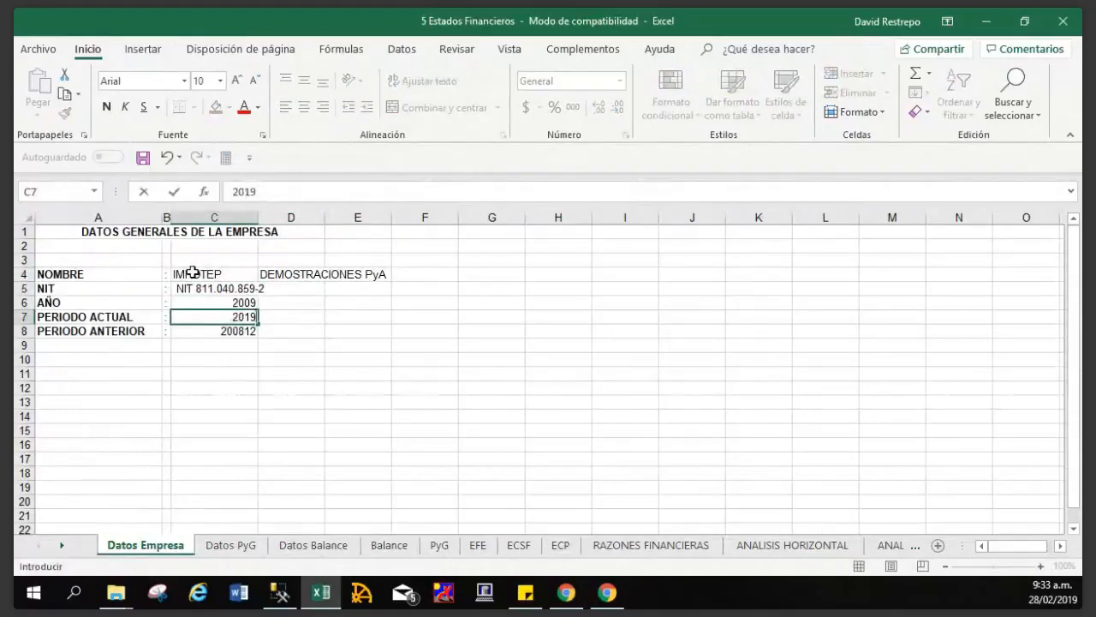
{"action": "type", "text": "01"}
{"action": "key", "text": "Return"}
{"action": "type", "text": "2018"}
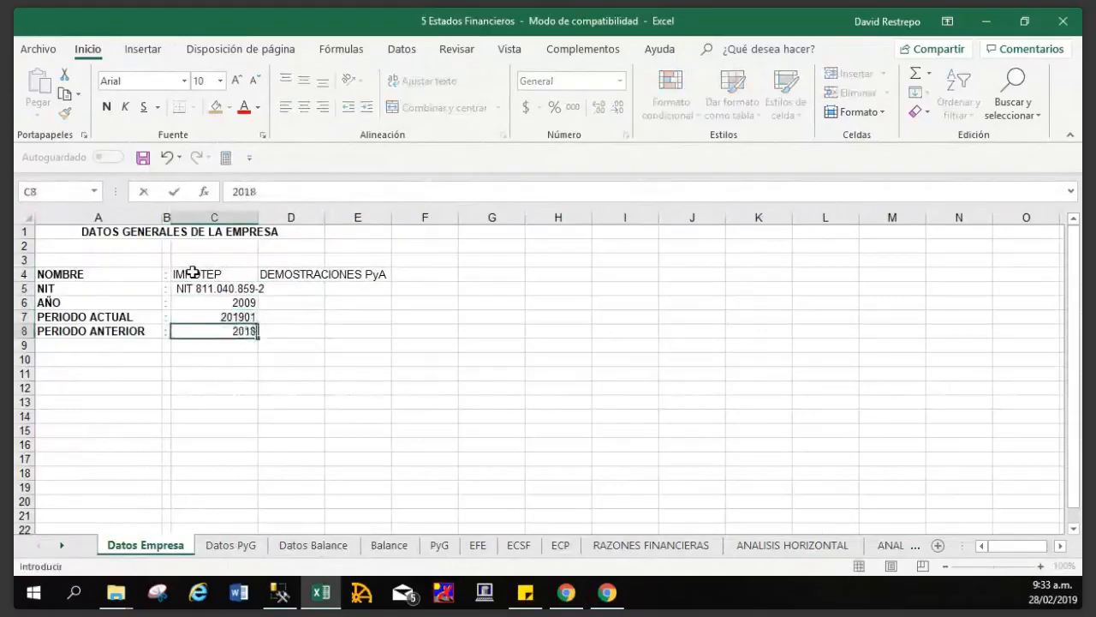
{"action": "type", "text": "12"}
{"action": "key", "text": "Return"}
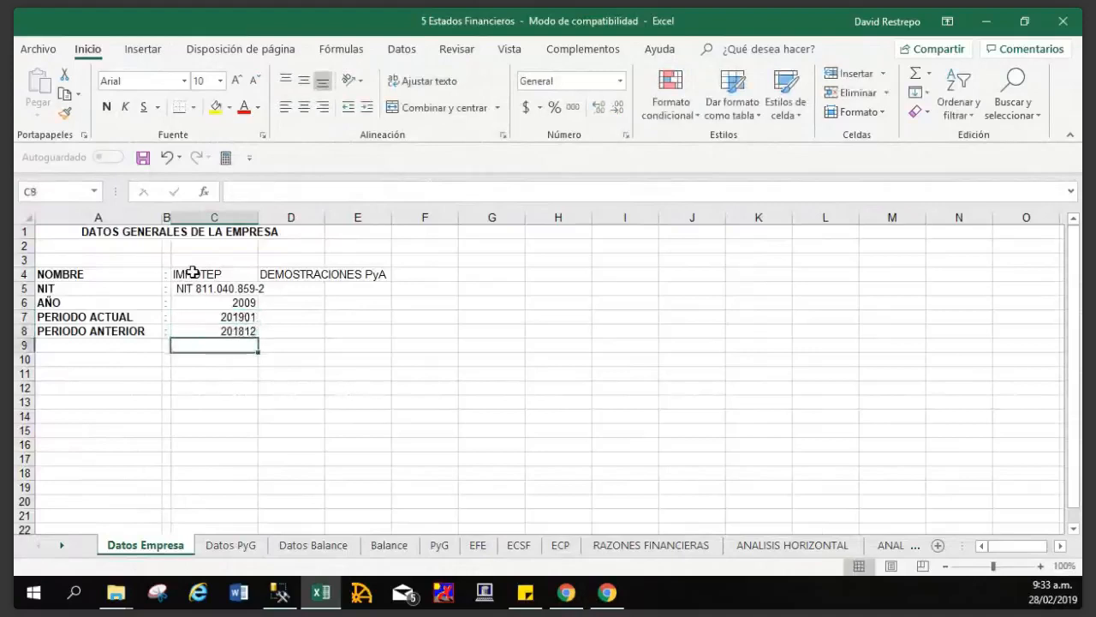
Change the company description in D4 of Datos Empresa to DEMOSTRACIONES VISOR SAG.
{"action": "left_click", "coordinate": [294, 273]}
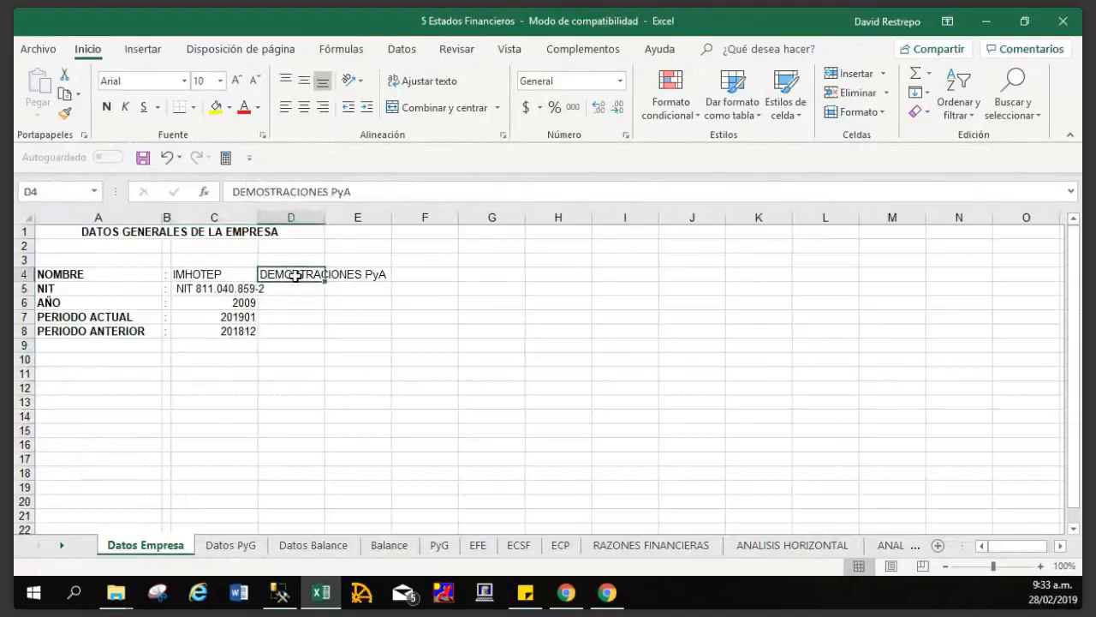
{"action": "left_click", "coordinate": [367, 191]}
{"action": "key", "text": "BackSpace"}
{"action": "key", "text": "BackSpace"}
{"action": "key", "text": "BackSpace"}
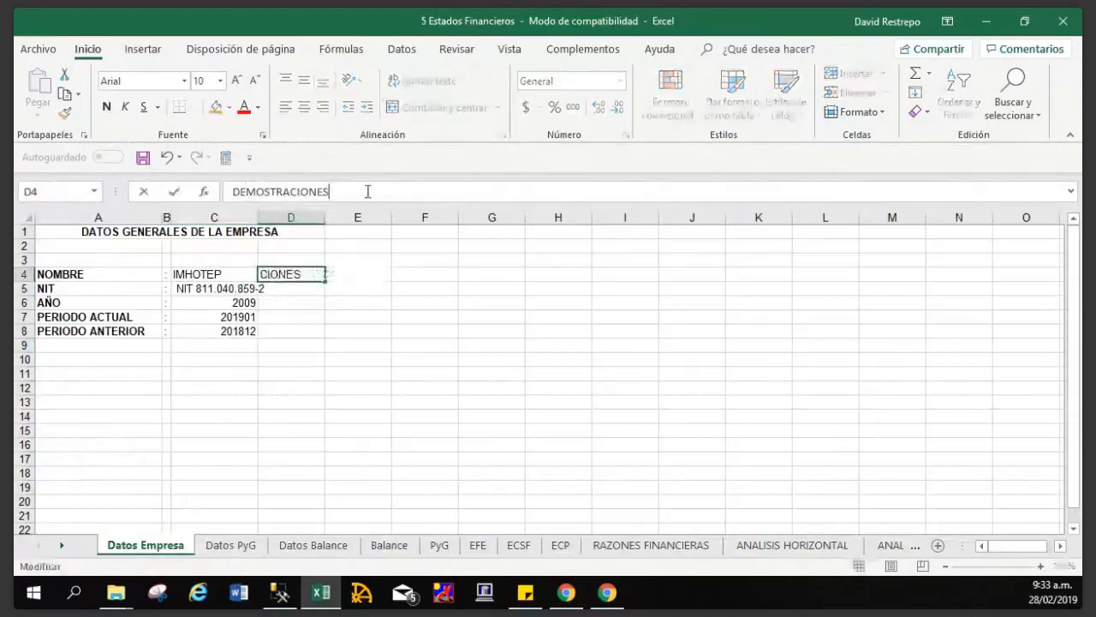
{"action": "type", "text": "VSI"}
{"action": "key", "text": "BackSpace"}
{"action": "key", "text": "BackSpace"}
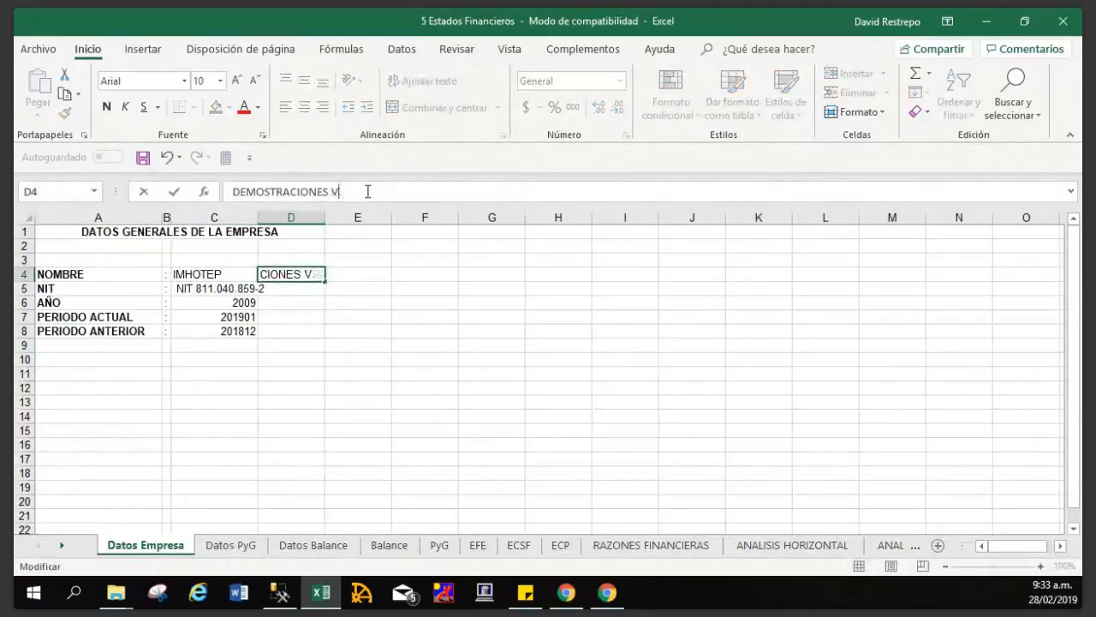
{"action": "type", "text": "ISOR"}
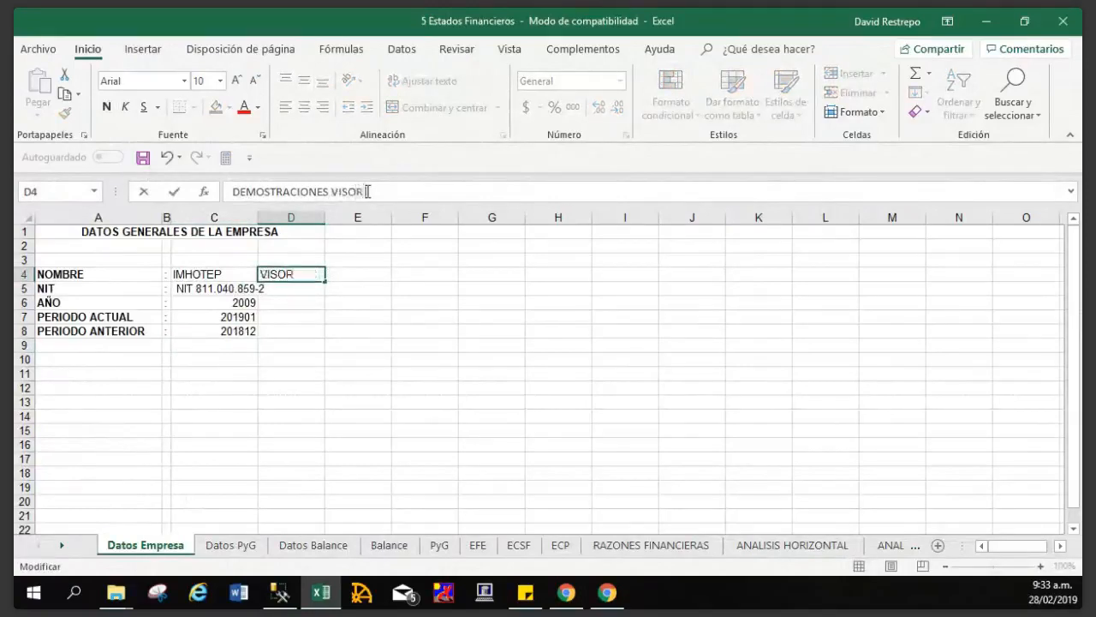
{"action": "type", "text": " SAG"}
{"action": "key", "text": "Return"}
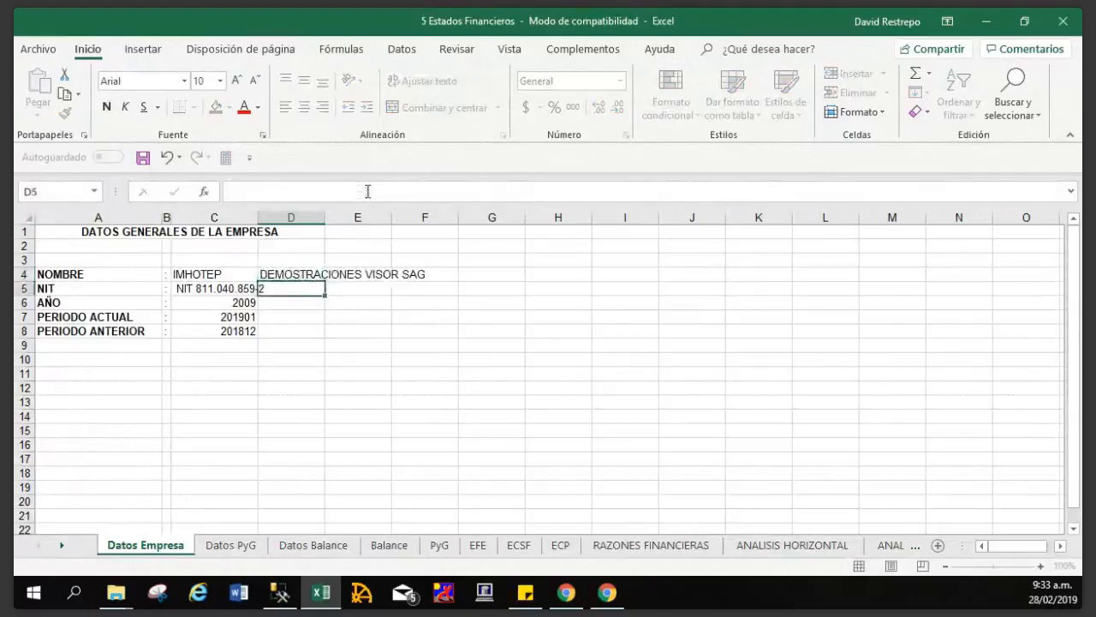
Look through the Datos PyG, Datos Balance, Balance and EFE sheets to check the company heading and figures.
{"action": "left_click", "coordinate": [231, 545]}
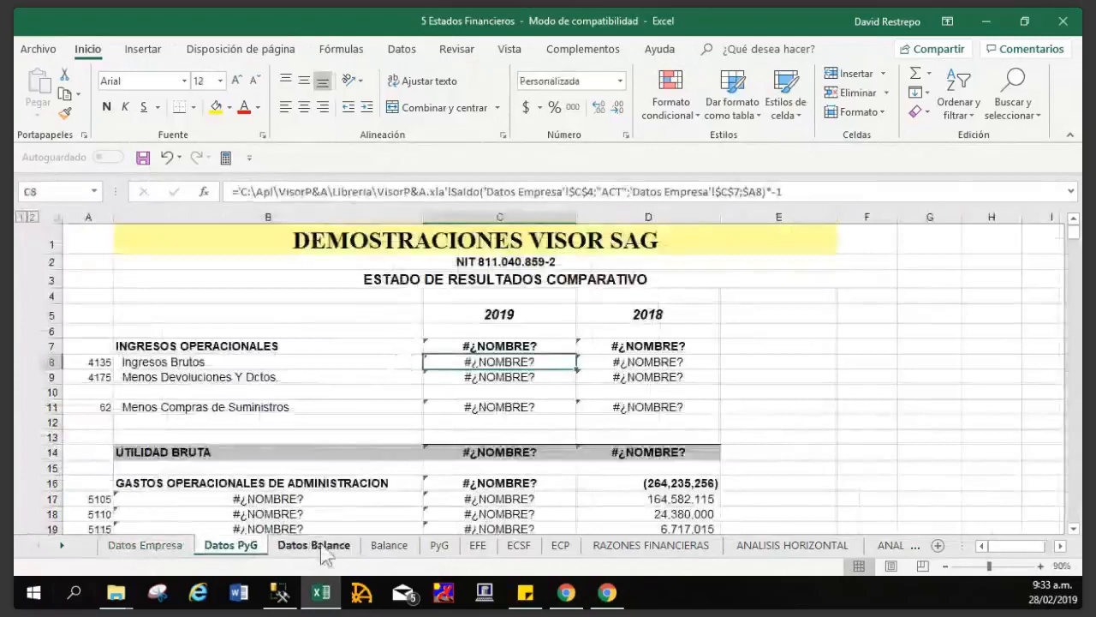
{"action": "left_click", "coordinate": [318, 553]}
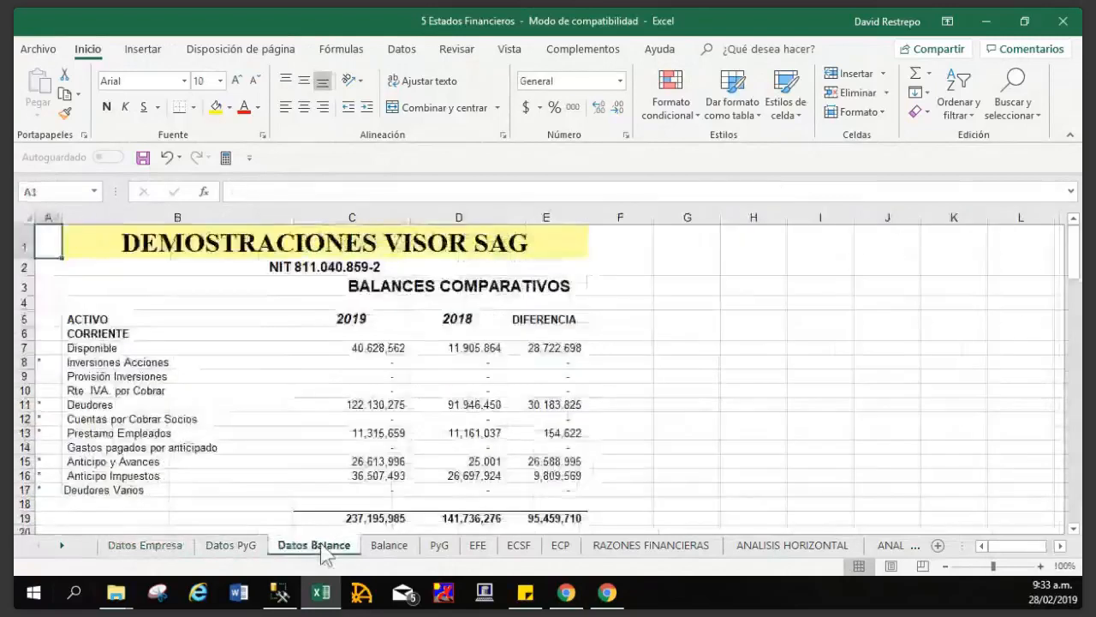
{"action": "left_click", "coordinate": [389, 545]}
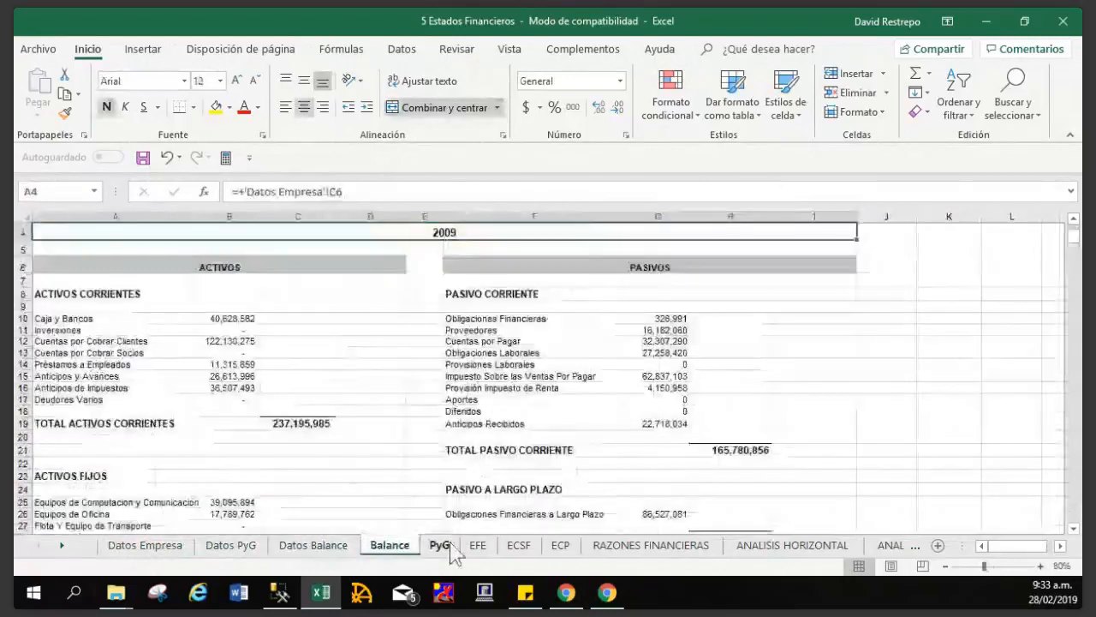
{"action": "left_click", "coordinate": [441, 546]}
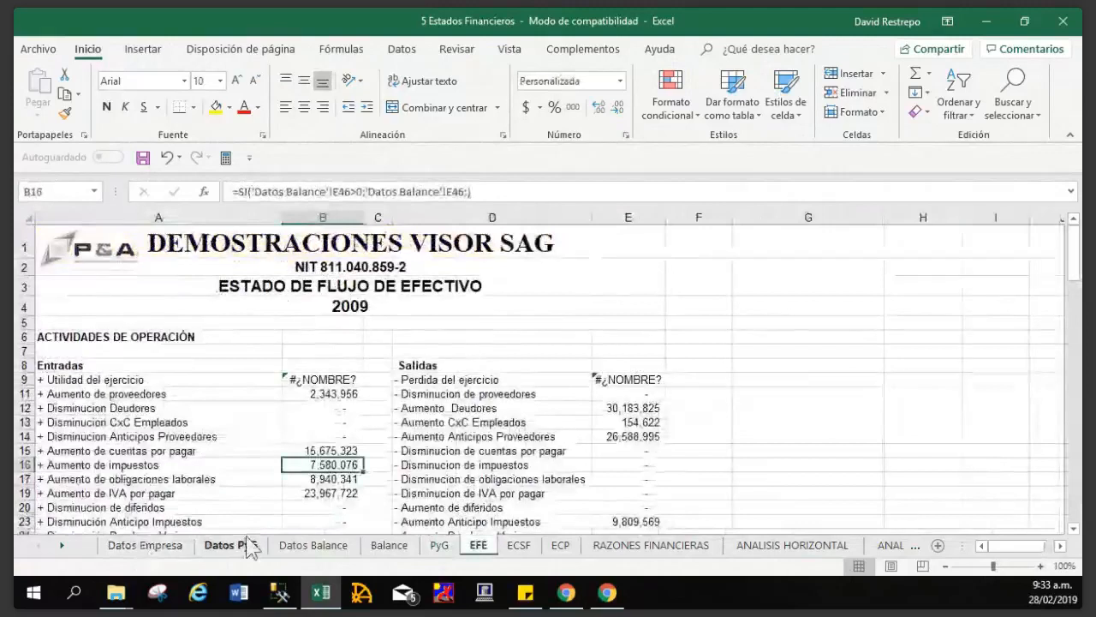
{"action": "left_click", "coordinate": [313, 545]}
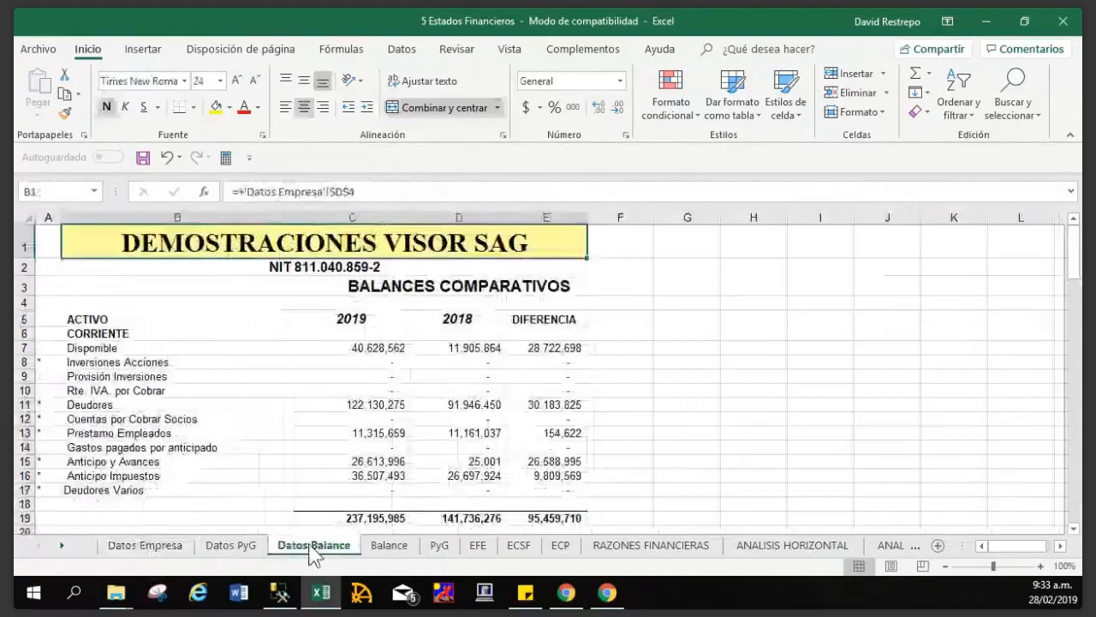
On the Datos PyG sheet, clear the 2019 formulas for Ingresos Brutos and Menos Devoluciones Y Dctos. in C8 and C9.
{"action": "key", "text": "ctrl+Page_Up"}
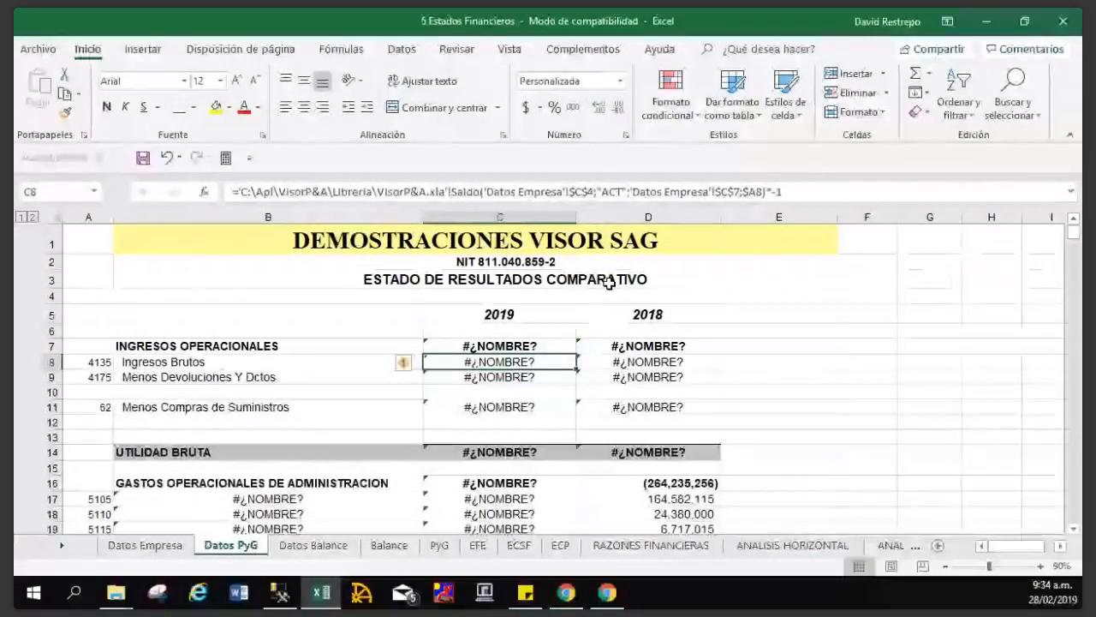
{"action": "key", "text": "Delete"}
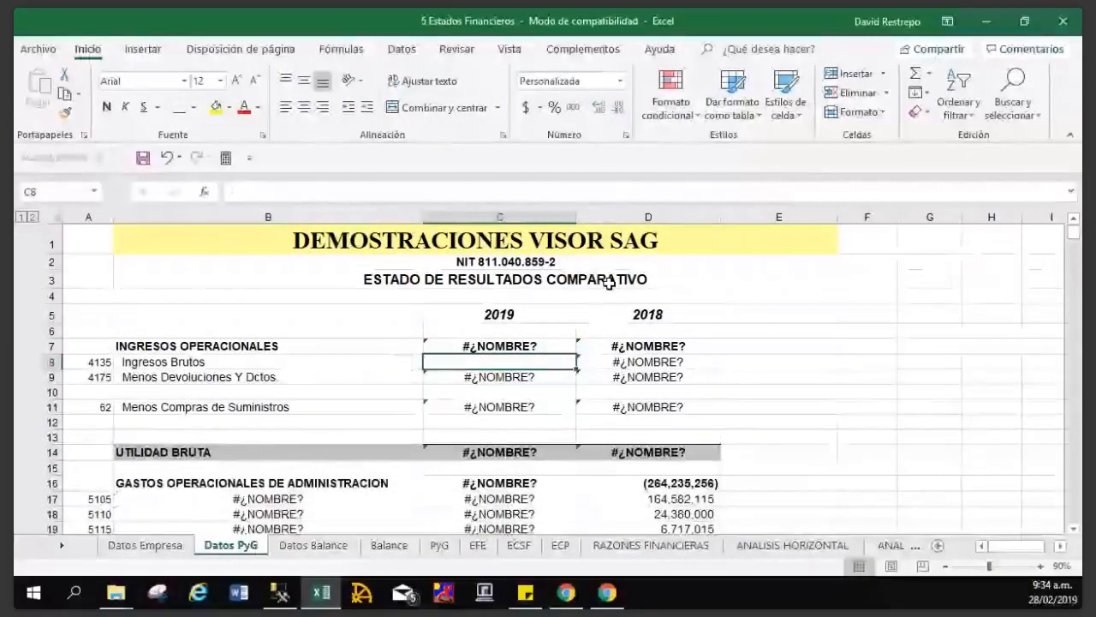
{"action": "key", "text": "Down"}
{"action": "key", "text": "Delete"}
{"action": "key", "text": "Up"}
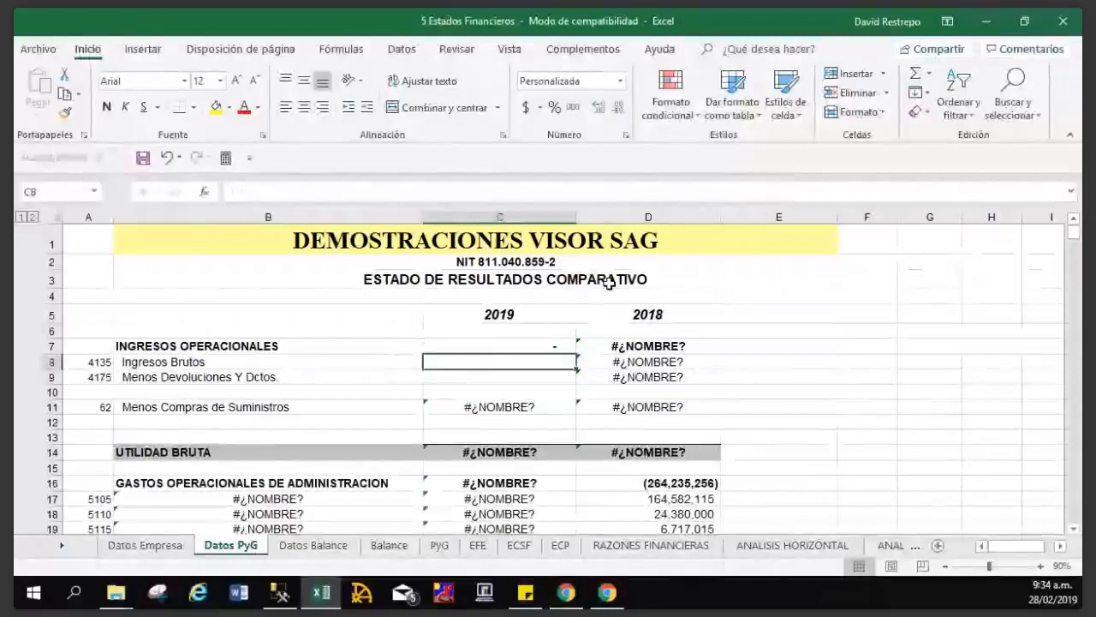
Insert the Visor Contable SALDO ACTUAL function in C8, with Empresa referring to cell C4 of Datos Empresa.
{"action": "left_click", "coordinate": [583, 49]}
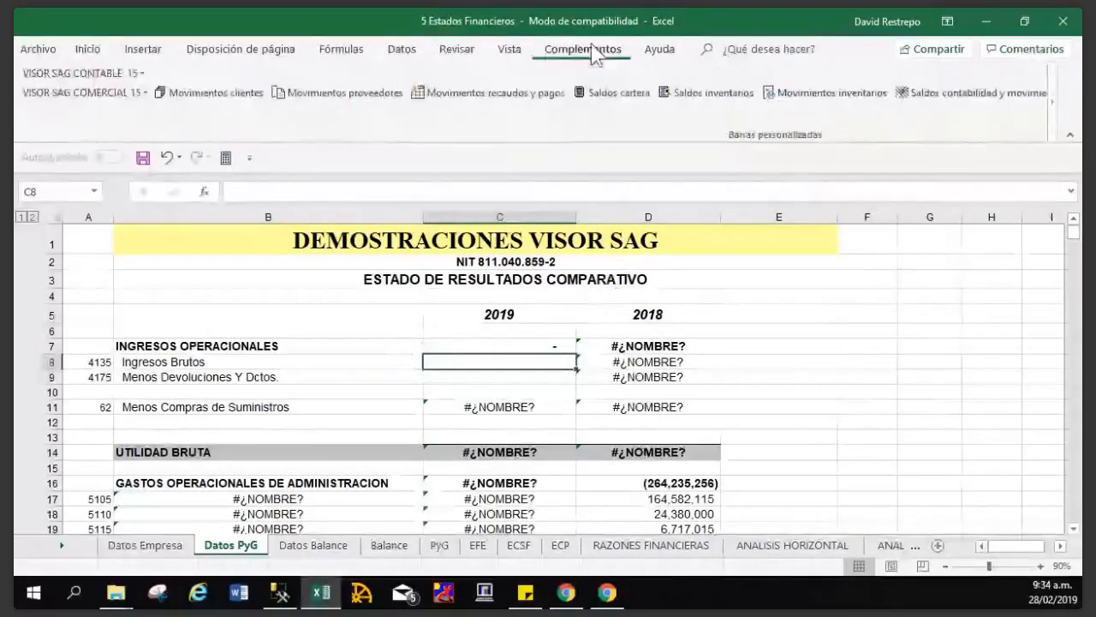
{"action": "left_click", "coordinate": [102, 77]}
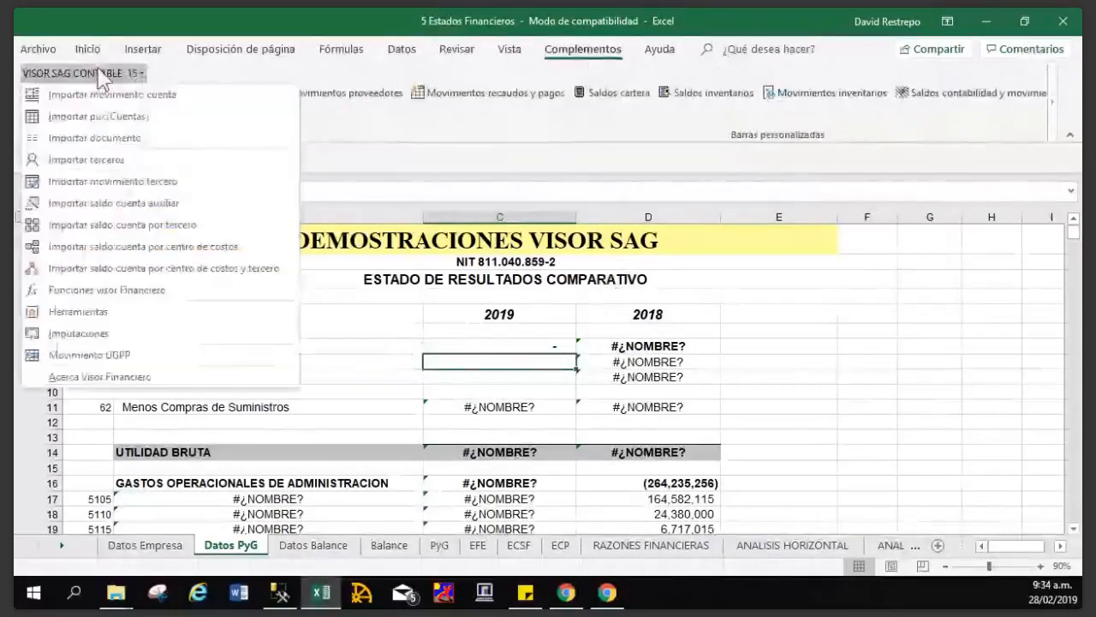
{"action": "left_click", "coordinate": [129, 291]}
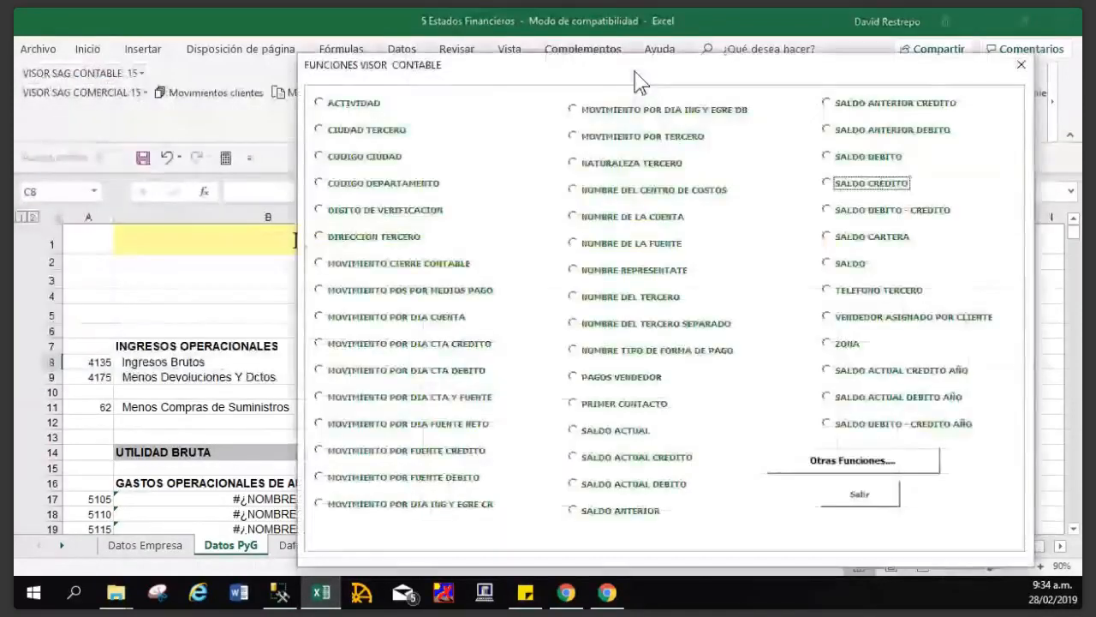
{"action": "left_click", "coordinate": [615, 433]}
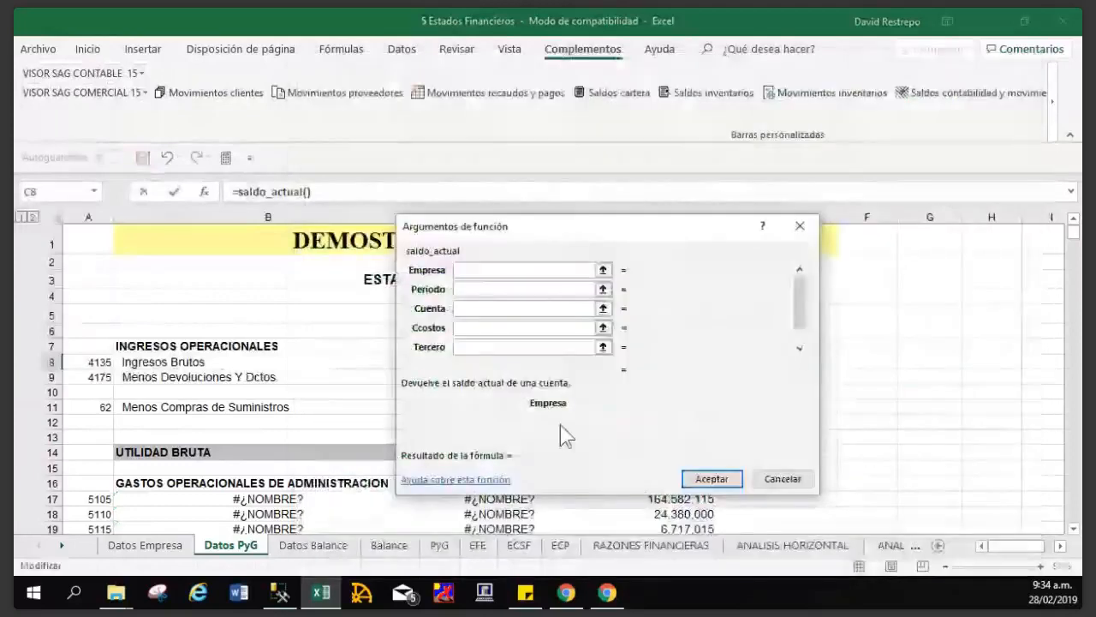
{"action": "left_click", "coordinate": [163, 549]}
{"action": "left_click", "coordinate": [206, 275]}
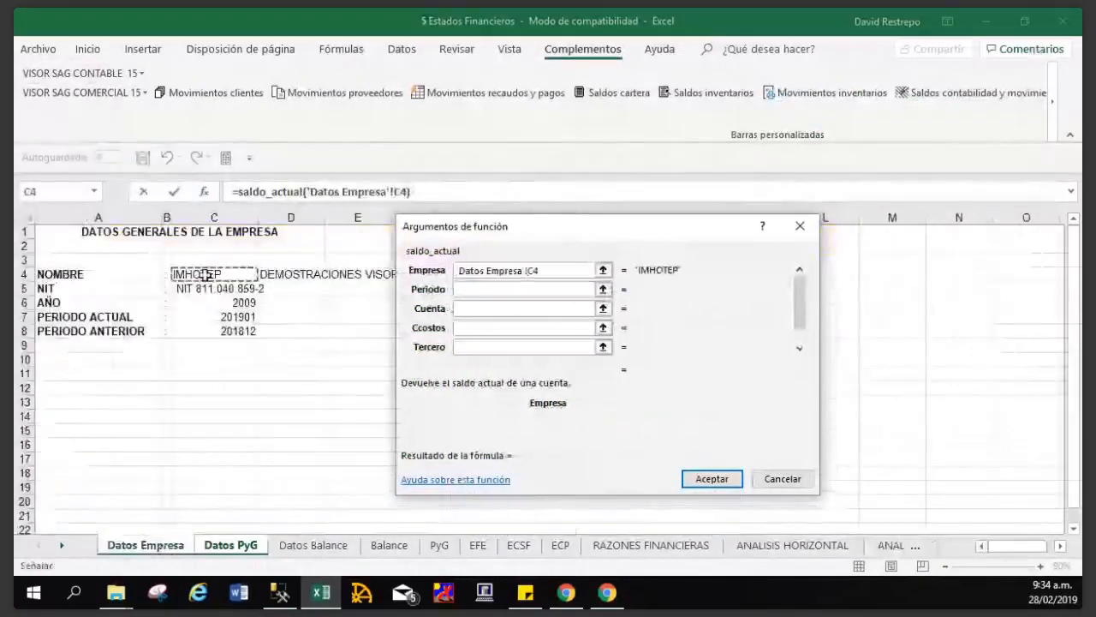
Set the function's Periodo argument to cell C7 of Datos Empresa and its Cuenta argument to A8.
{"action": "left_click", "coordinate": [502, 289]}
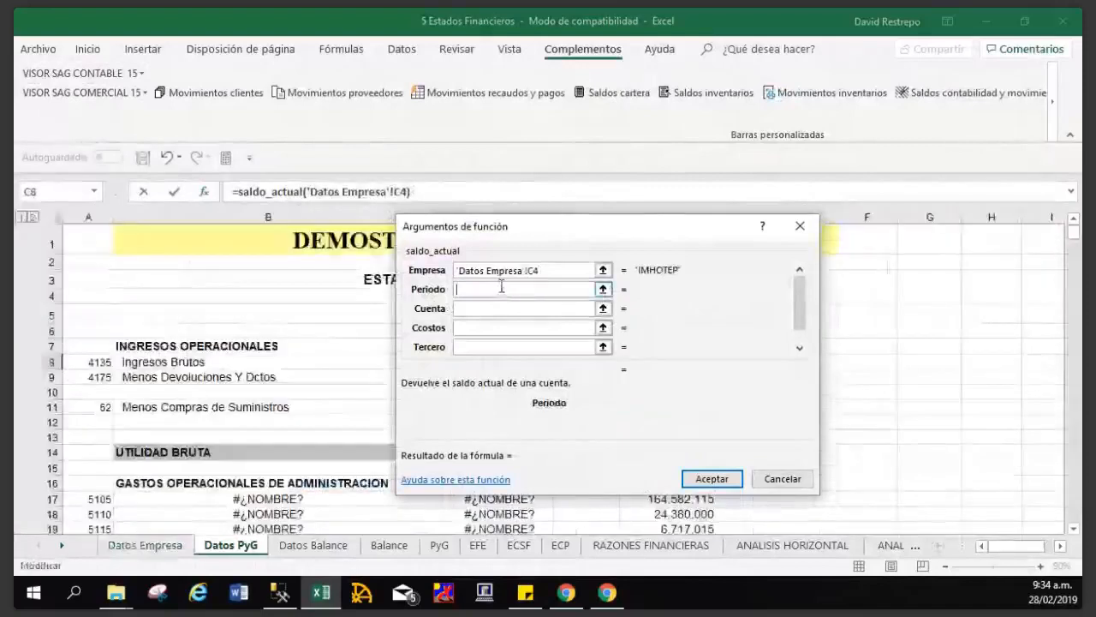
{"action": "left_click", "coordinate": [145, 544]}
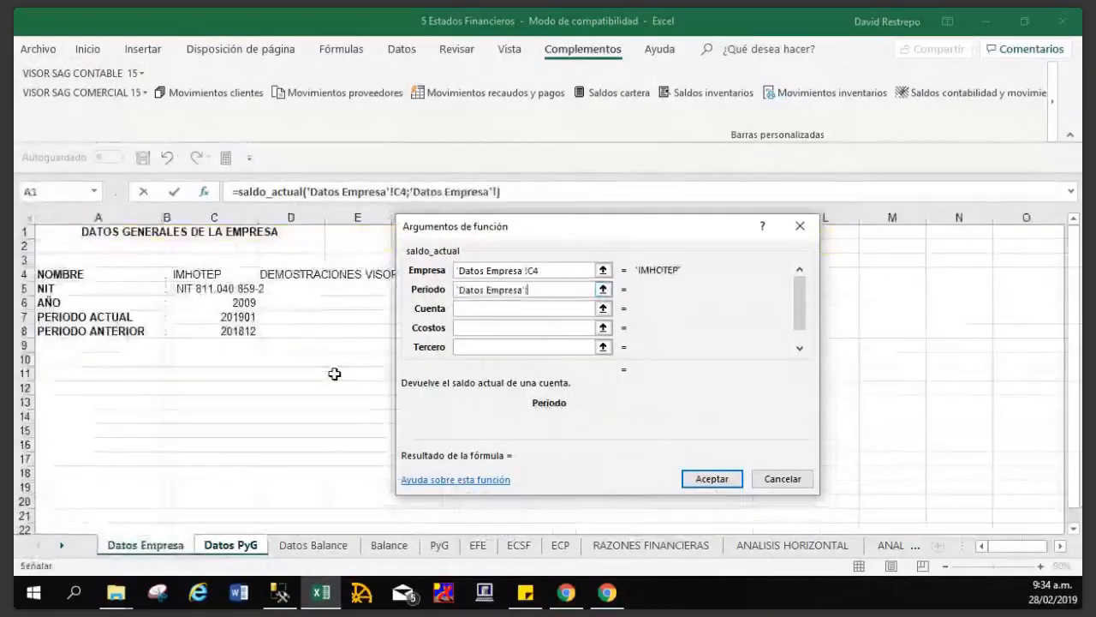
{"action": "left_click", "coordinate": [230, 318]}
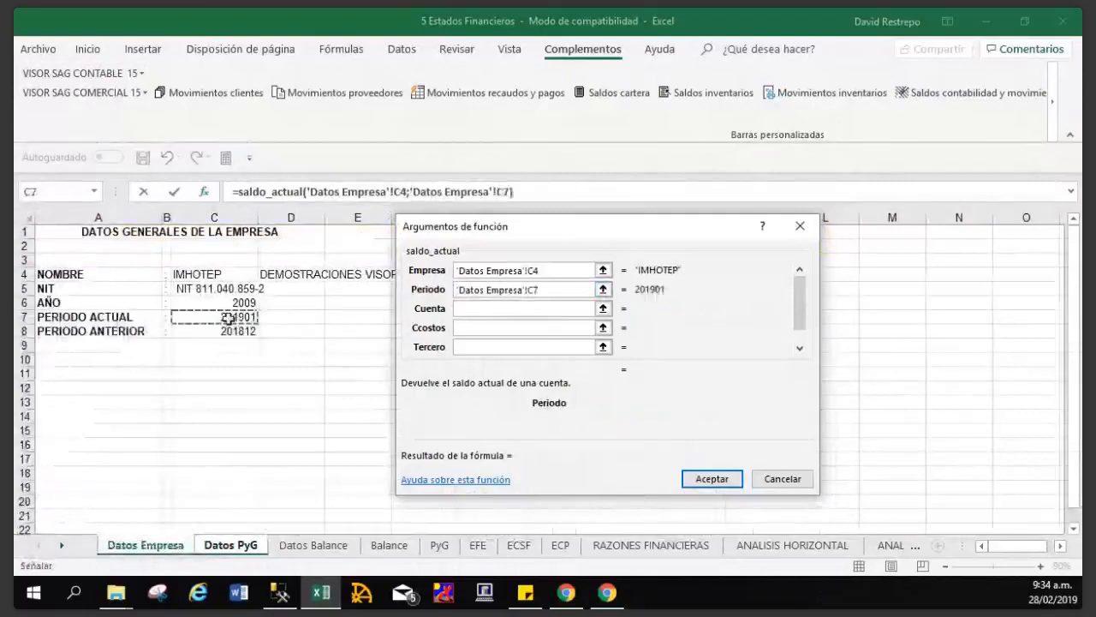
{"action": "left_click", "coordinate": [246, 549]}
{"action": "left_click", "coordinate": [467, 310]}
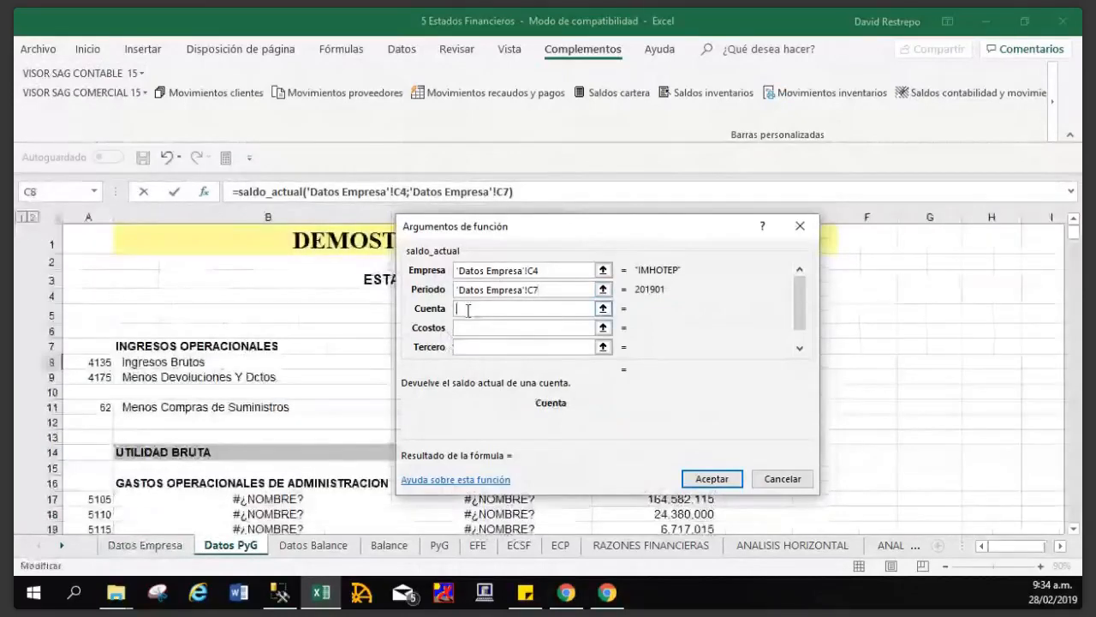
{"action": "left_click", "coordinate": [97, 364]}
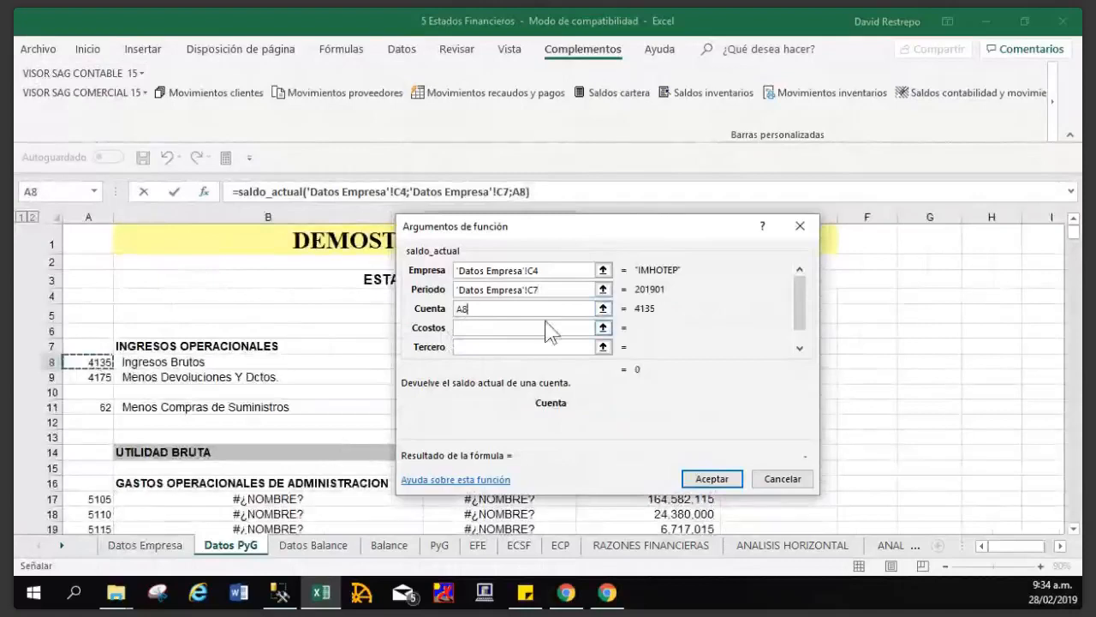
{"action": "left_click", "coordinate": [799, 349]}
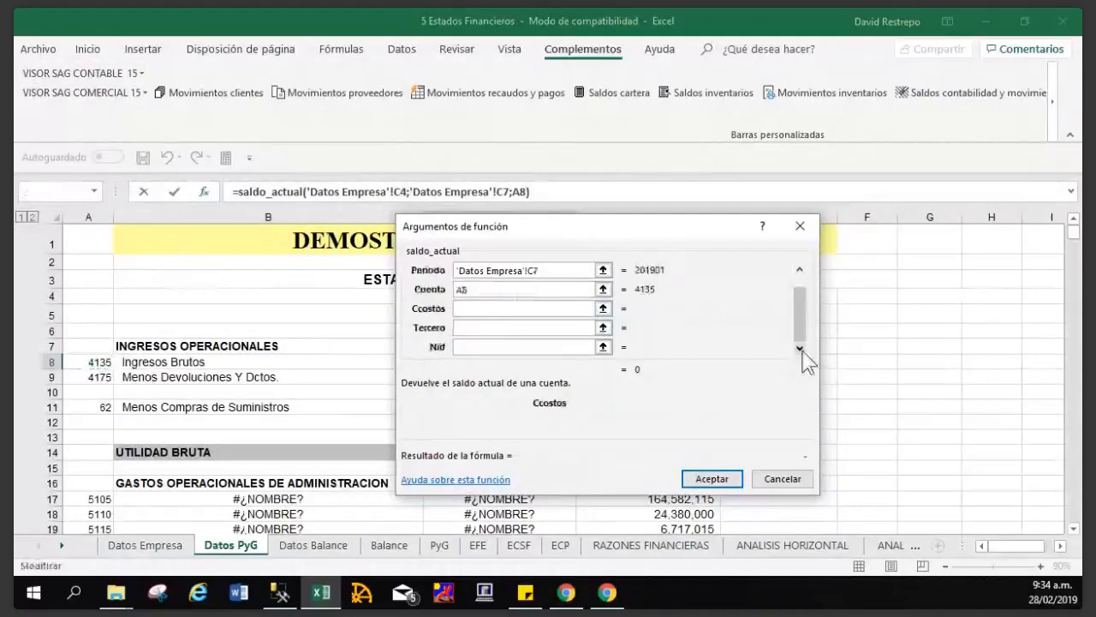
{"action": "left_click_drag", "start_coordinate": [800, 317], "coordinate": [797, 286]}
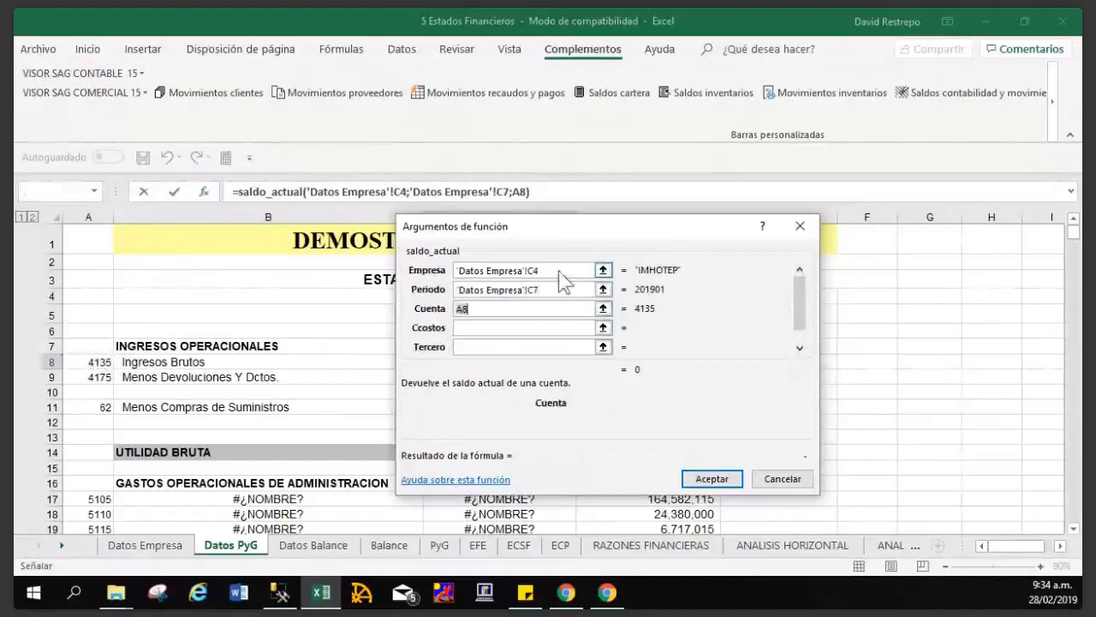
Make the Empresa argument's reference to Datos Empresa absolute as $C$4.
{"action": "left_click", "coordinate": [560, 273]}
{"action": "key", "text": "Left"}
{"action": "key", "text": "Left"}
{"action": "type", "text": "$"}
{"action": "key", "text": "Right"}
{"action": "type", "text": "$"}
{"action": "key", "text": "Right"}
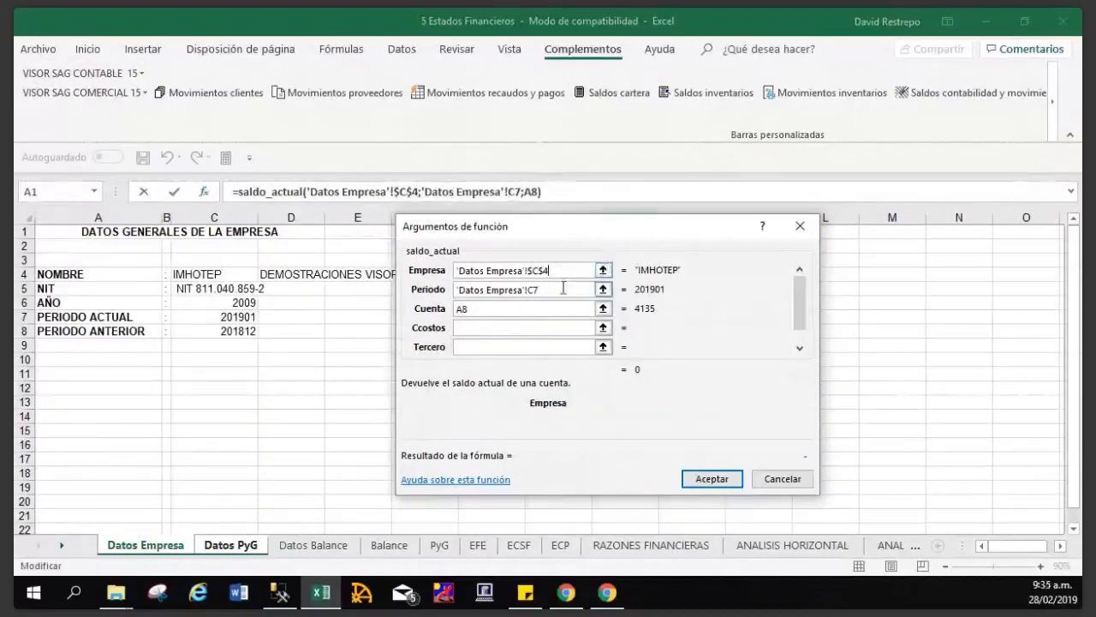
Make the Periodo reference absolute as $C$7, fix the Cuenta column as $A8, and accept the saldo_actual formula.
{"action": "left_click", "coordinate": [563, 287]}
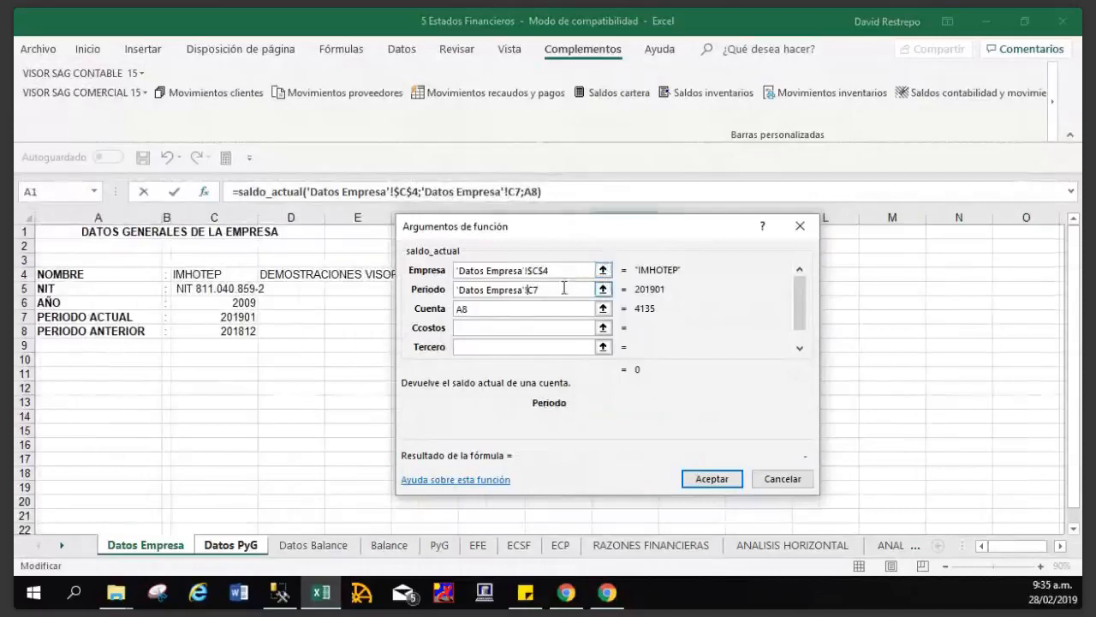
{"action": "key", "text": "Left"}
{"action": "key", "text": "Left"}
{"action": "type", "text": "$"}
{"action": "key", "text": "Right"}
{"action": "type", "text": "$"}
{"action": "left_click", "coordinate": [525, 308]}
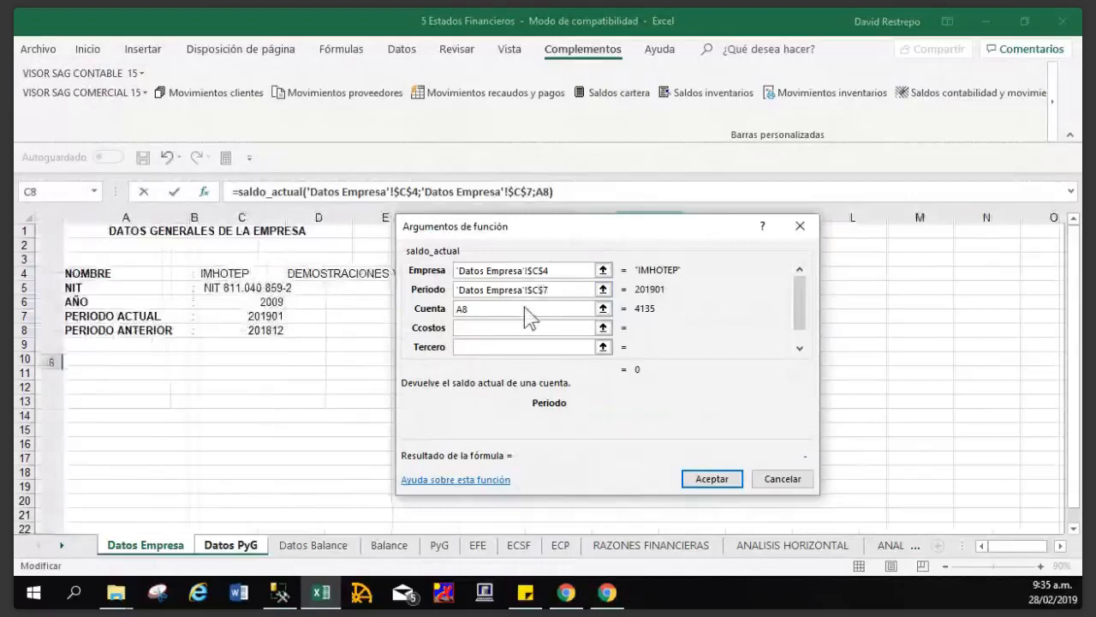
{"action": "type", "text": "$"}
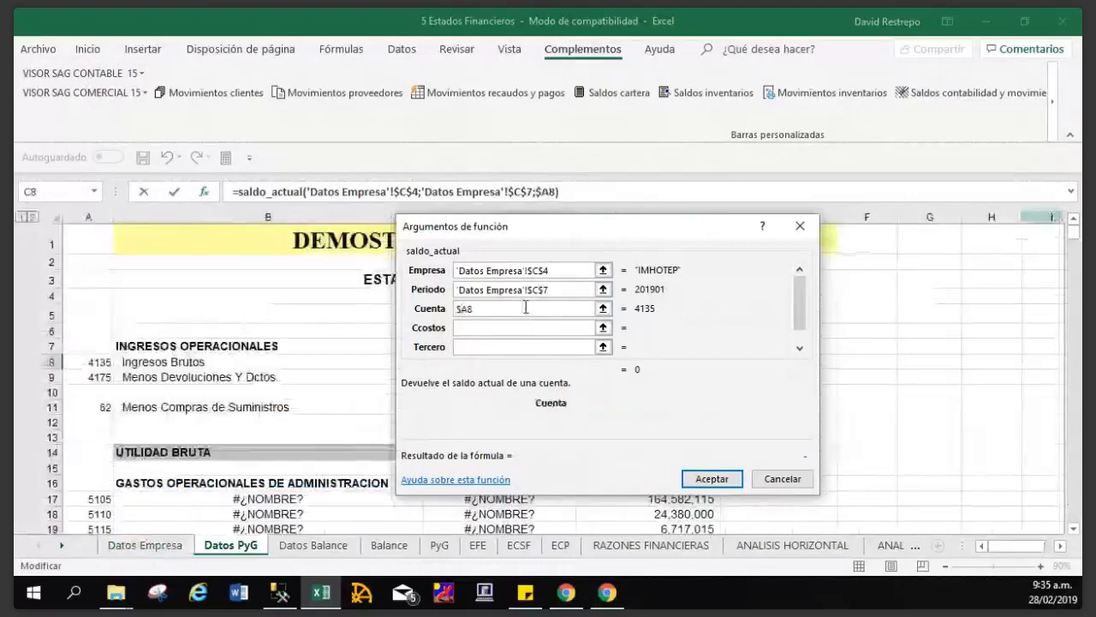
{"action": "key", "text": "Return"}
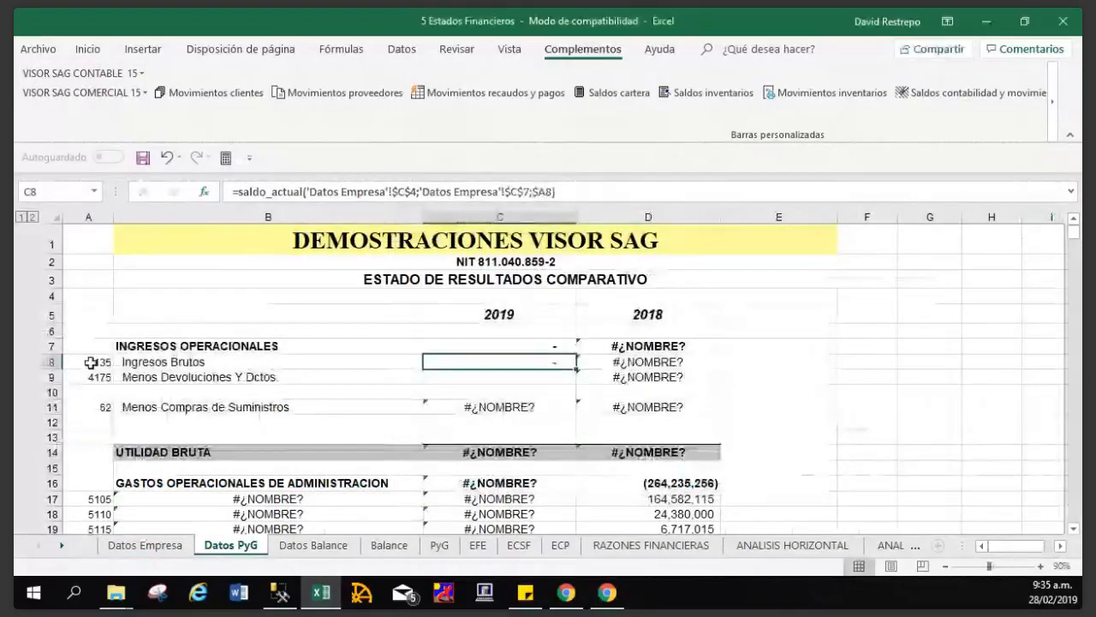
Change the Ingresos Brutos account code in A8 to 41.
{"action": "left_click", "coordinate": [91, 361]}
{"action": "type", "text": "41"}
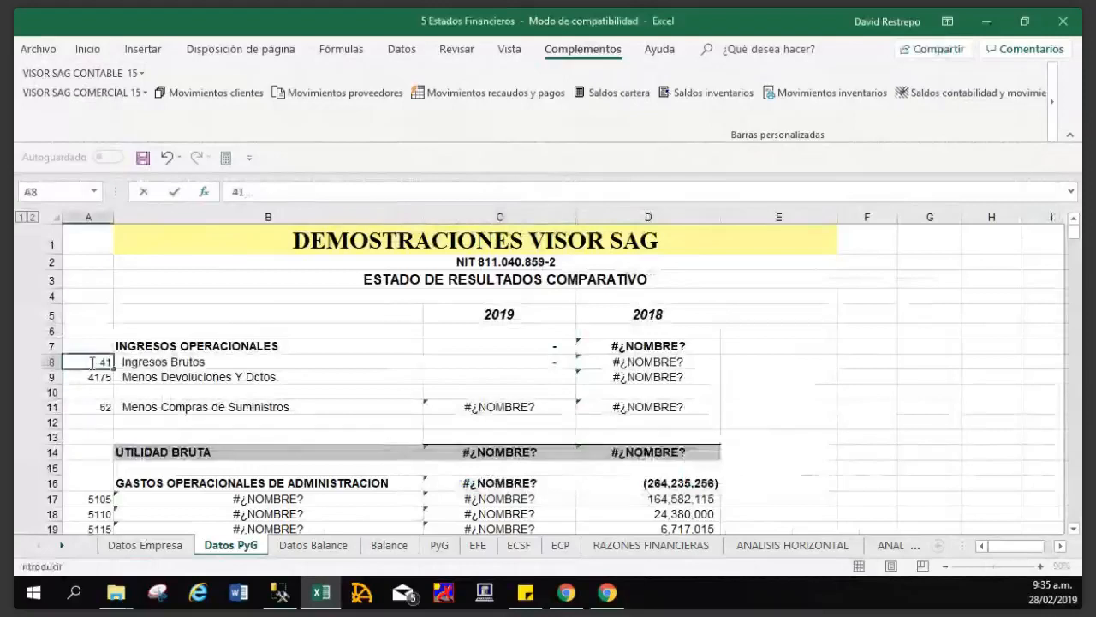
{"action": "key", "text": "Return"}
{"action": "key", "text": "Up"}
{"action": "key", "text": "Right"}
{"action": "key", "text": "Left"}
On the Datos Empresa sheet, set PERIODO ACTUAL to 201806.
{"action": "left_click", "coordinate": [155, 545]}
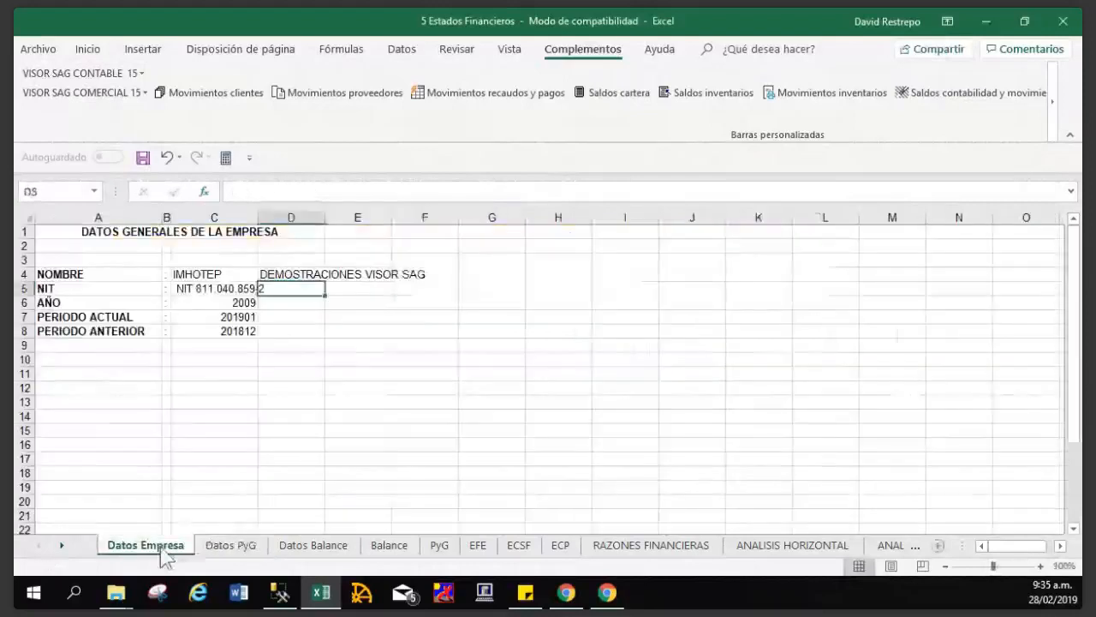
{"action": "left_click", "coordinate": [224, 319]}
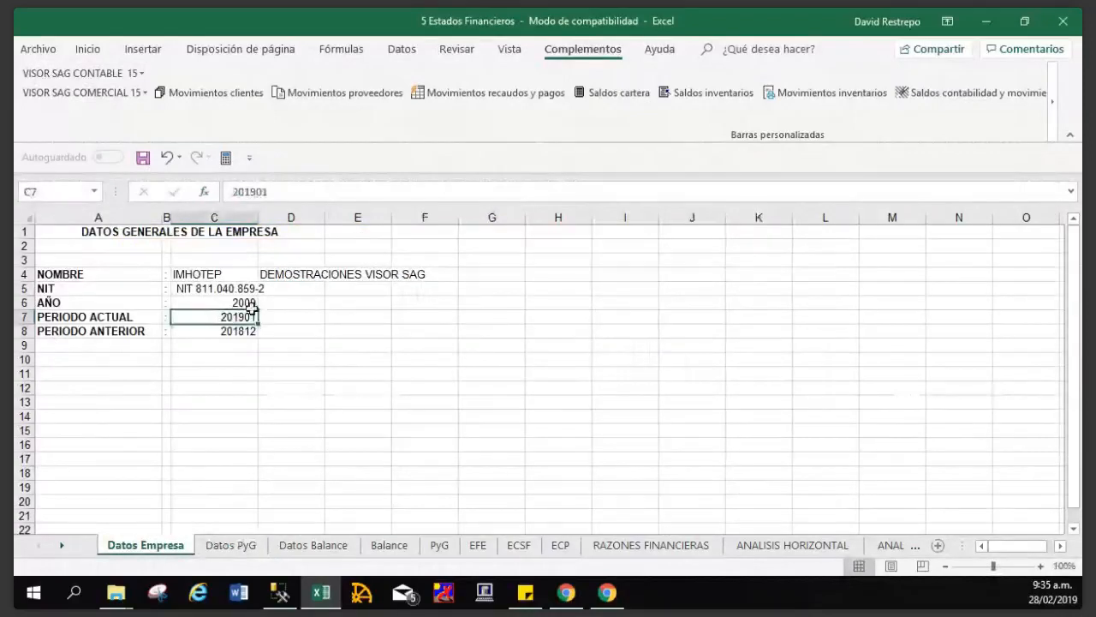
{"action": "left_click", "coordinate": [293, 192]}
{"action": "key", "text": "BackSpace"}
{"action": "key", "text": "BackSpace"}
{"action": "key", "text": "BackSpace"}
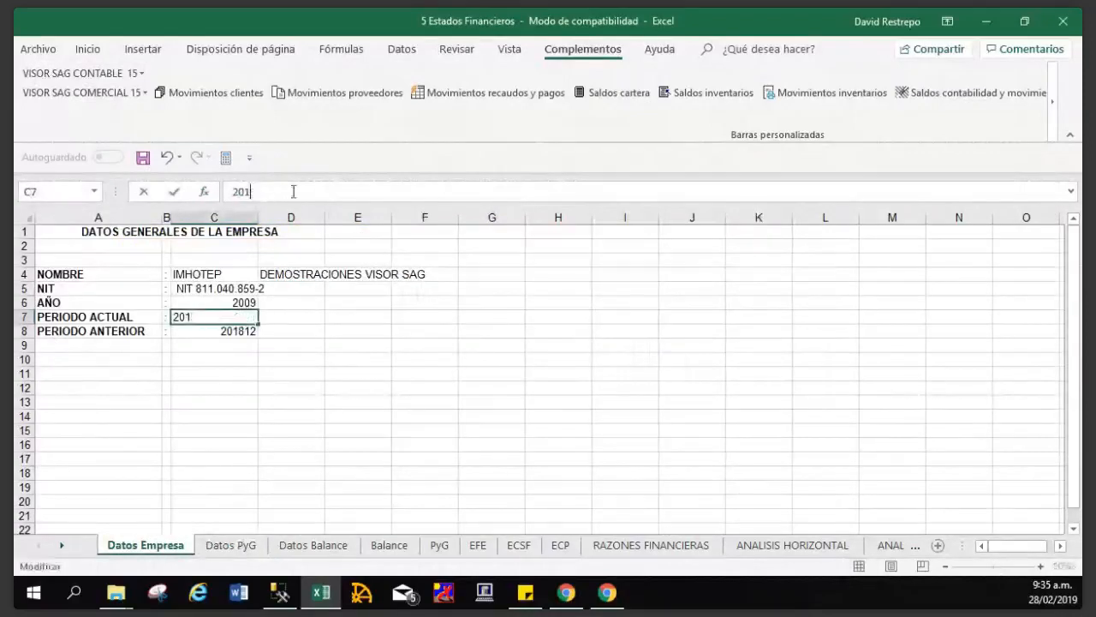
{"action": "type", "text": "806"}
{"action": "key", "text": "Return"}
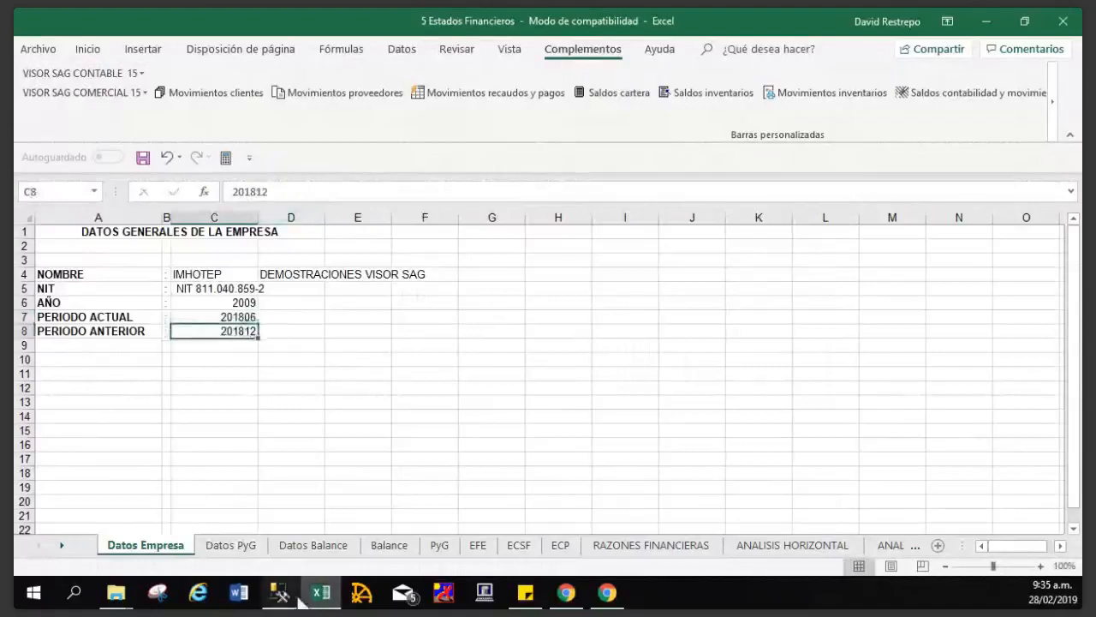
On the Datos PyG sheet, multiply the Ingresos Brutos saldo_actual formula in C8 by -1.
{"action": "left_click", "coordinate": [231, 546]}
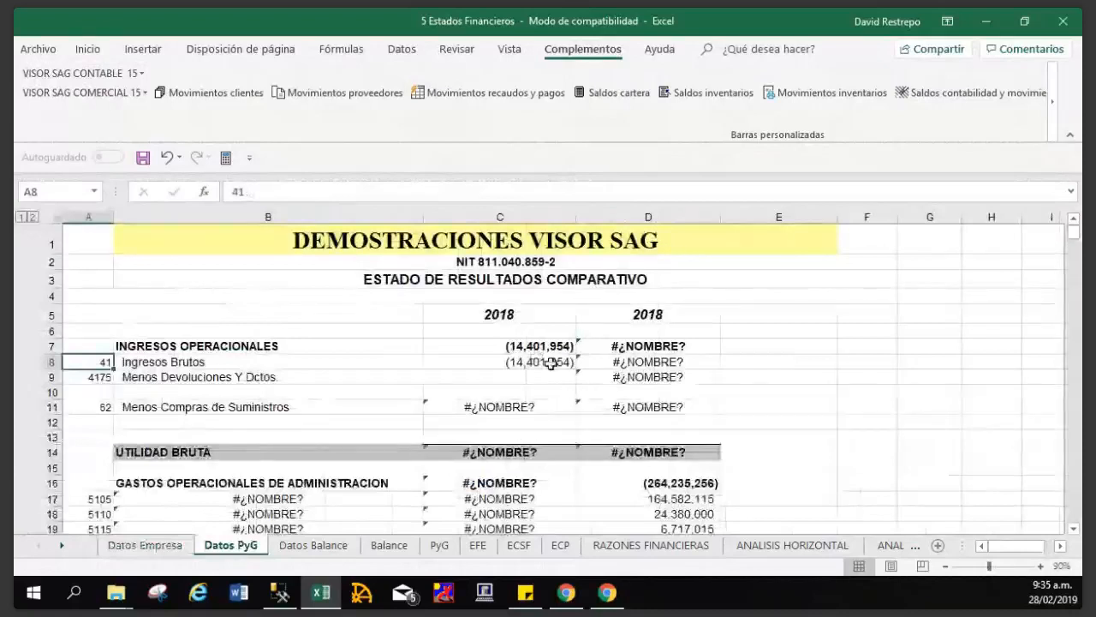
{"action": "left_click", "coordinate": [550, 361]}
{"action": "left_click", "coordinate": [590, 185]}
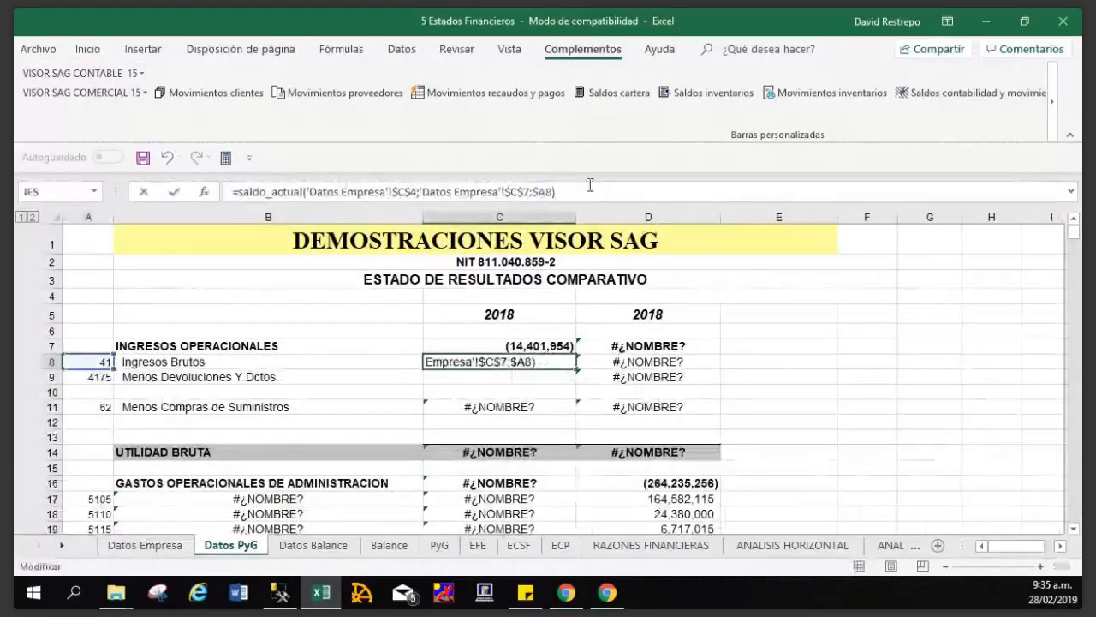
{"action": "type", "text": "*-1"}
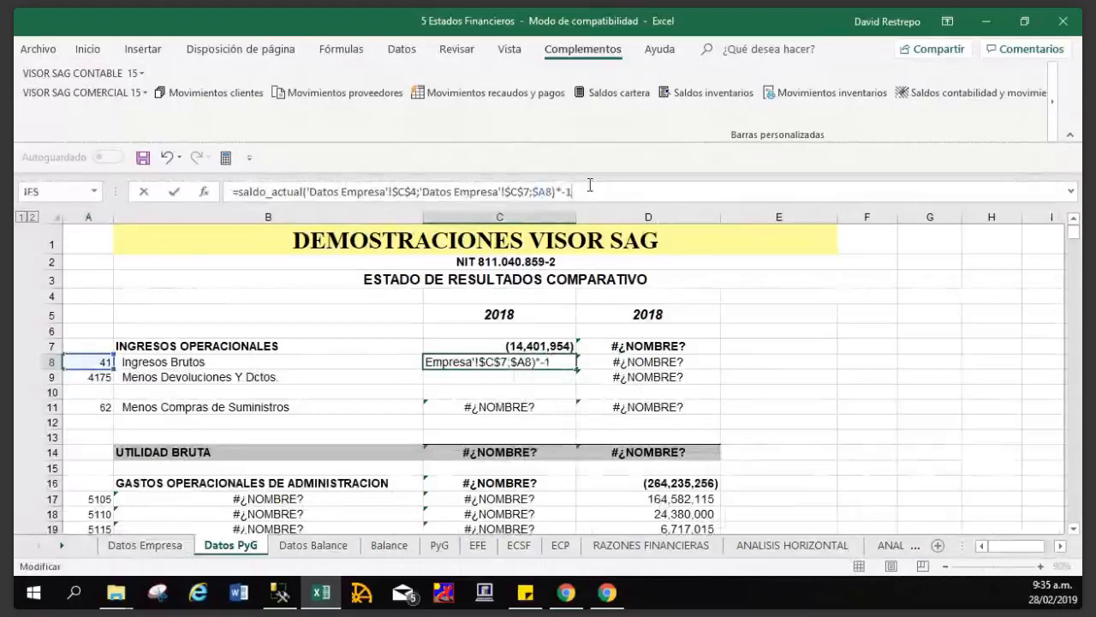
{"action": "key", "text": "Return"}
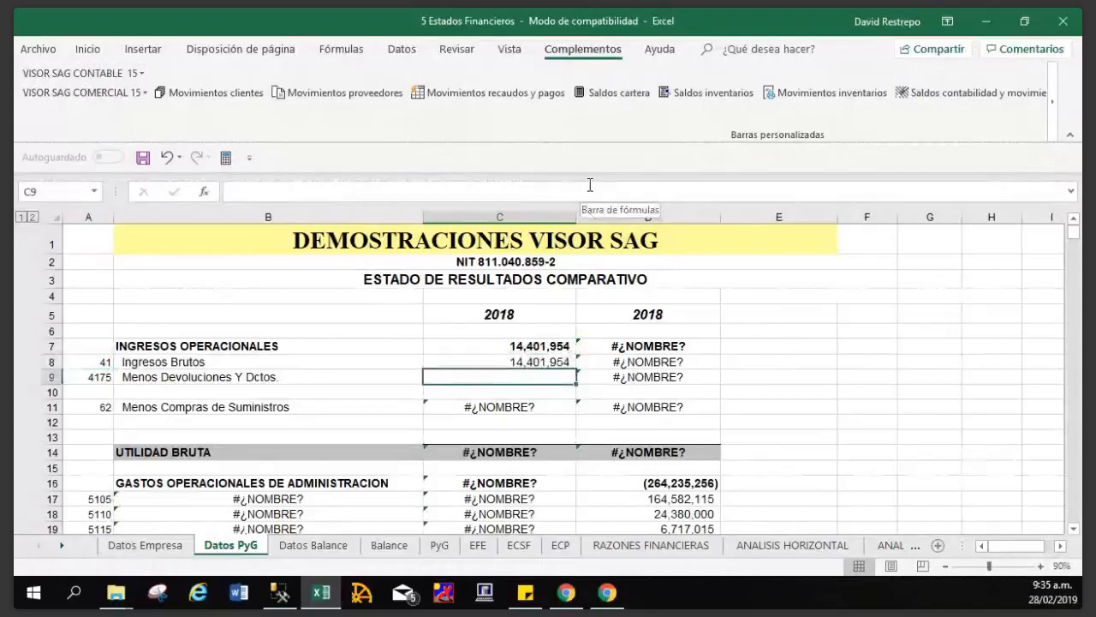
Copy the sign-reversed saldo_actual formula from C8 to Menos Devoluciones Y Dctos. in C9 and Menos Compras de Suministros in C11.
{"action": "left_click", "coordinate": [558, 363]}
{"action": "left_click_drag", "start_coordinate": [577, 370], "coordinate": [563, 387]}
{"action": "scroll", "coordinate": [575, 302], "scroll_direction": "down", "scroll_amount": 1}
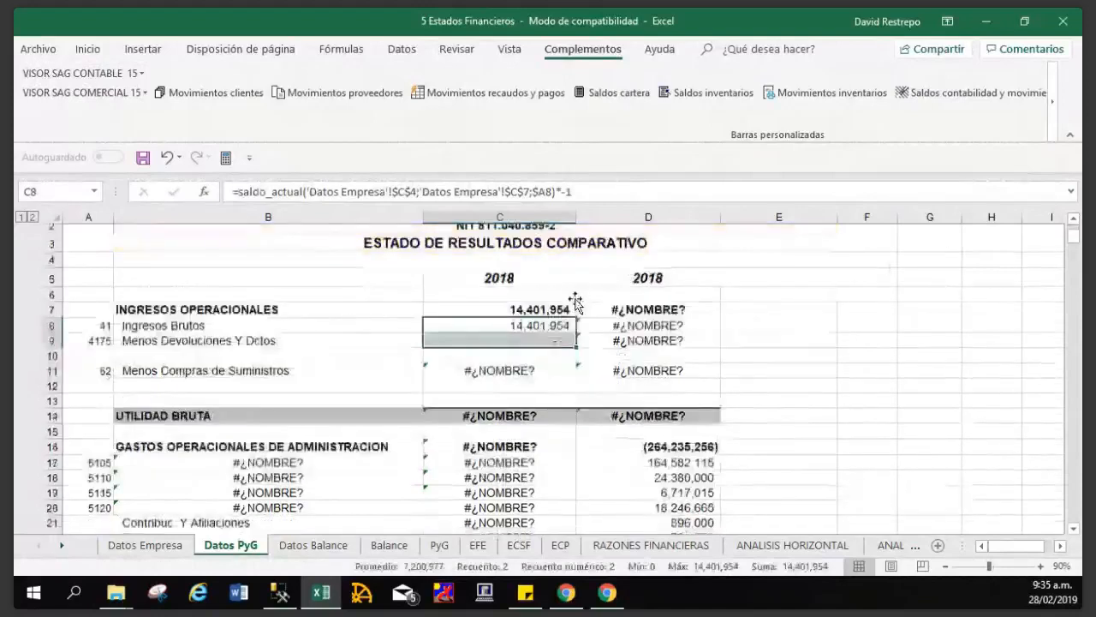
{"action": "scroll", "coordinate": [576, 301], "scroll_direction": "down", "scroll_amount": 1}
{"action": "left_click", "coordinate": [565, 310]}
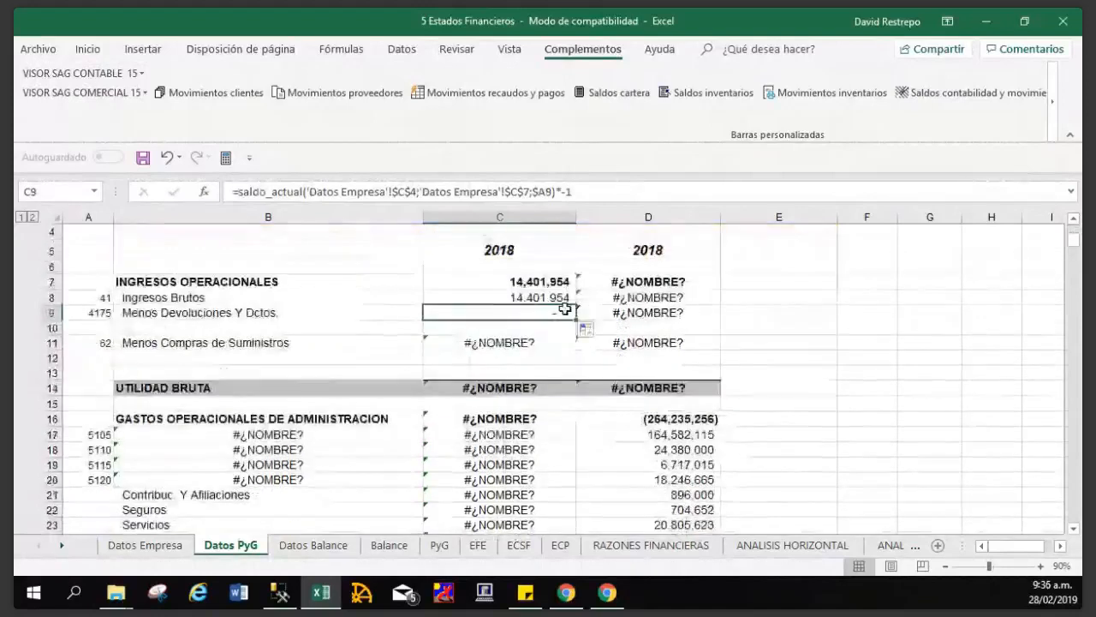
{"action": "key", "text": "ctrl+c"}
{"action": "left_click", "coordinate": [541, 340]}
{"action": "key", "text": "ctrl+v"}
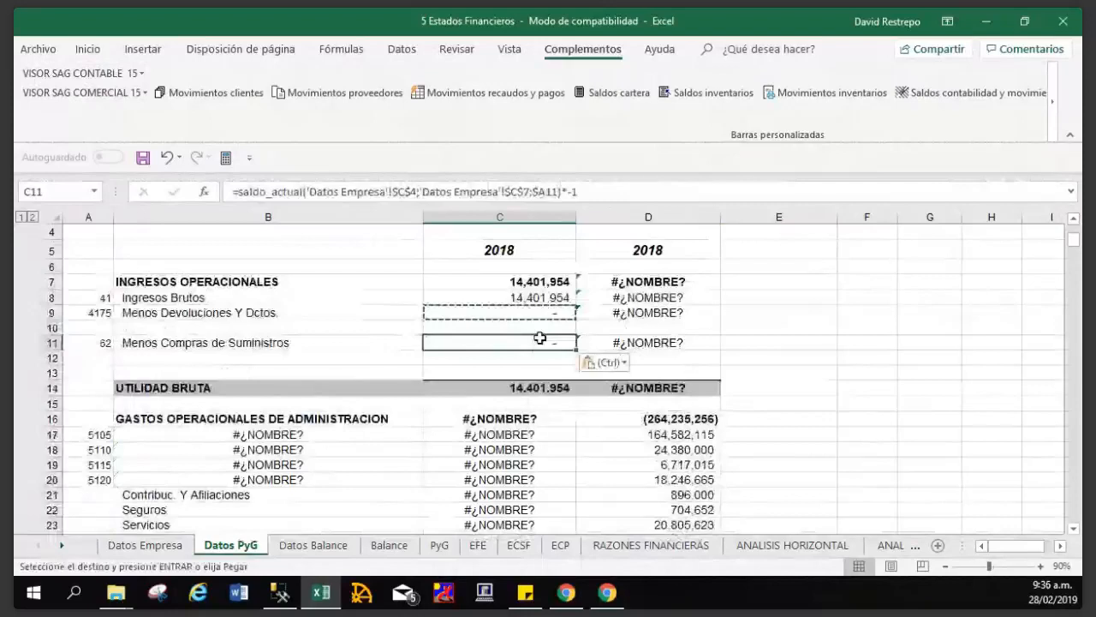
Copy the C11 formula into C17:C31 for the administration expense accounts, replacing the old Saldo formulas.
{"action": "scroll", "coordinate": [540, 338], "scroll_direction": "down", "scroll_amount": 1}
{"action": "key", "text": "ctrl+c"}
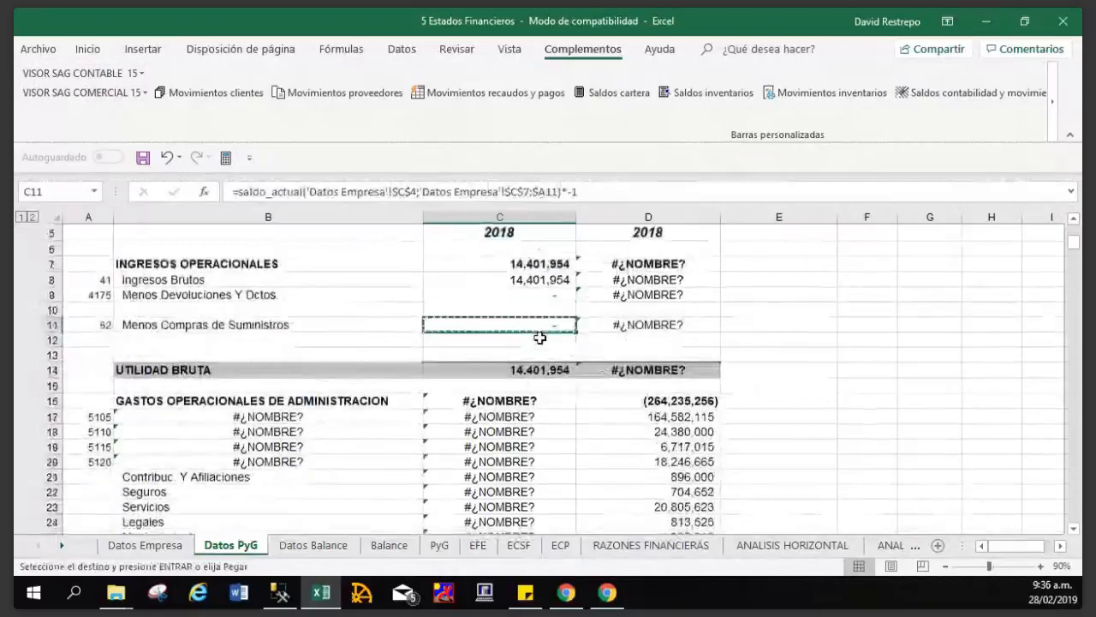
{"action": "scroll", "coordinate": [503, 296], "scroll_direction": "down", "scroll_amount": 3}
{"action": "left_click_drag", "start_coordinate": [503, 296], "coordinate": [485, 505]}
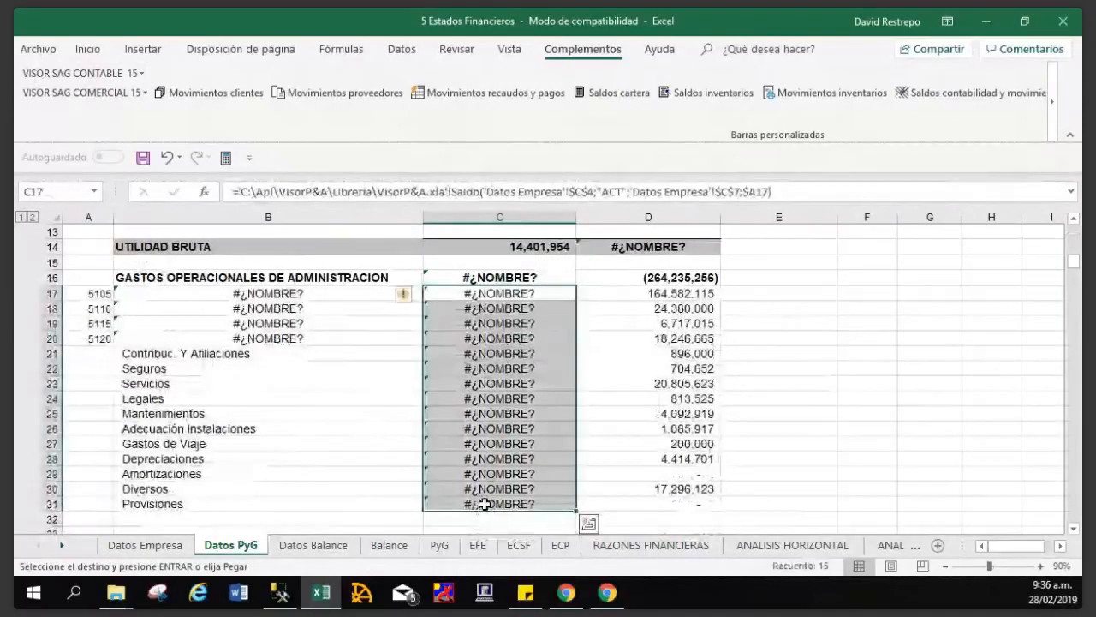
{"action": "key", "text": "ctrl+v"}
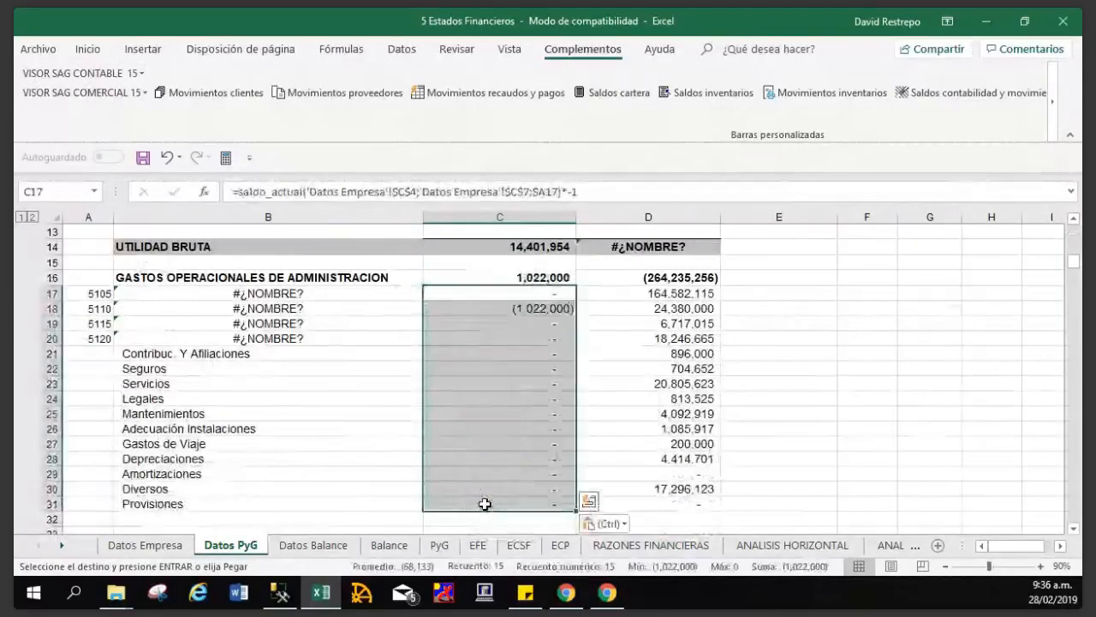
Remove the *-1 factor from the saldo_actual formula in C17.
{"action": "left_click", "coordinate": [552, 293]}
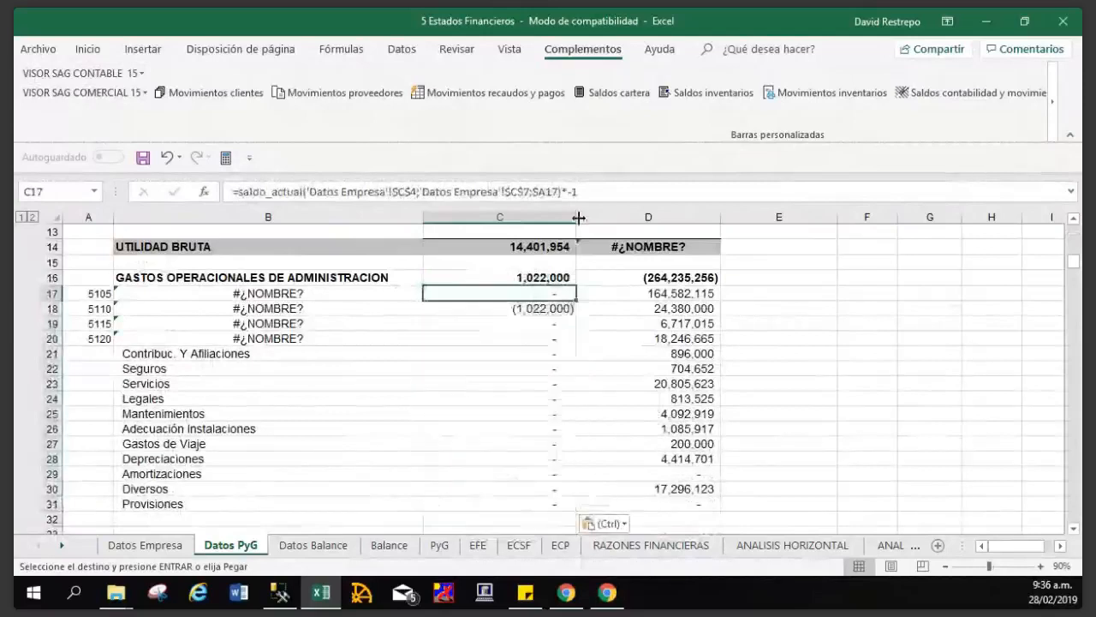
{"action": "left_click", "coordinate": [595, 193]}
{"action": "key", "text": "BackSpace"}
{"action": "key", "text": "BackSpace"}
{"action": "key", "text": "BackSpace"}
{"action": "key", "text": "Return"}
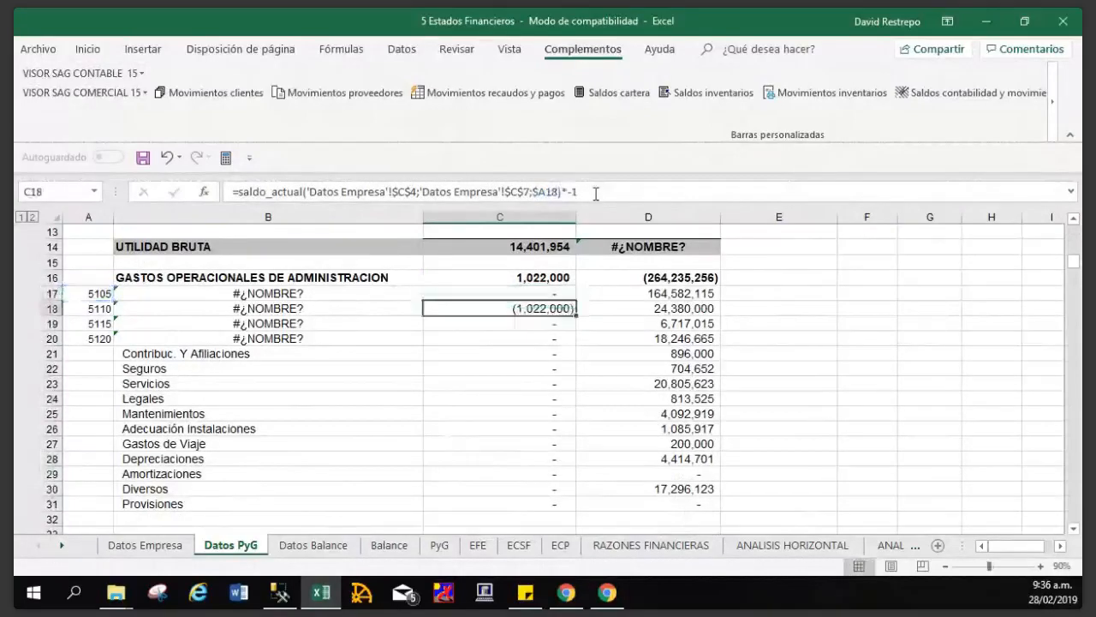
Fill the corrected C17 formula down through Provisiones in C31.
{"action": "left_click", "coordinate": [546, 293]}
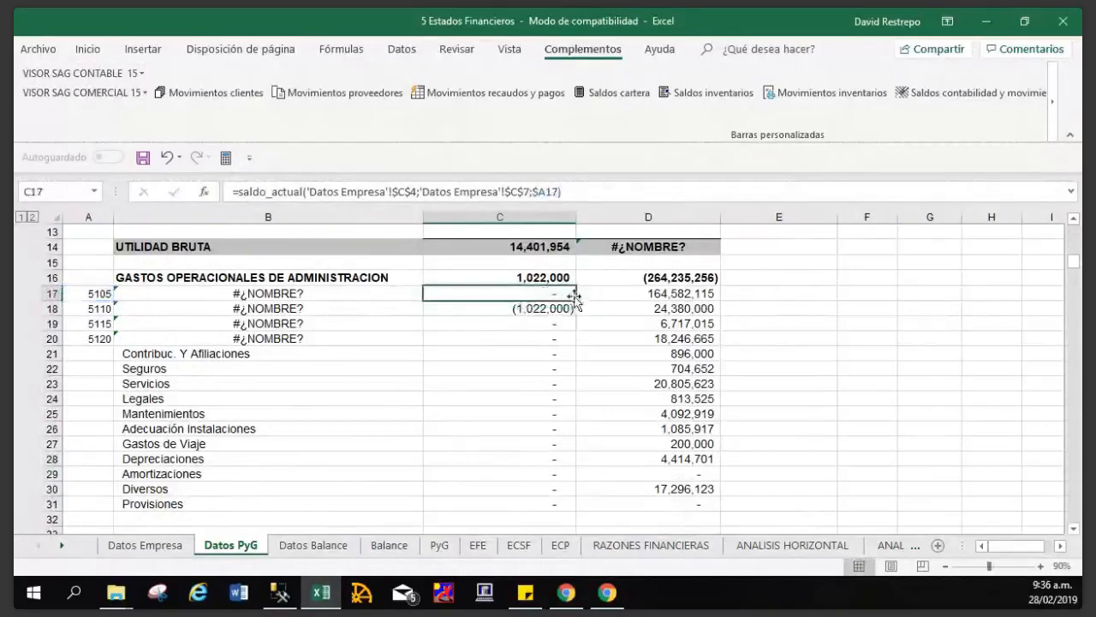
{"action": "double_click", "coordinate": [574, 297]}
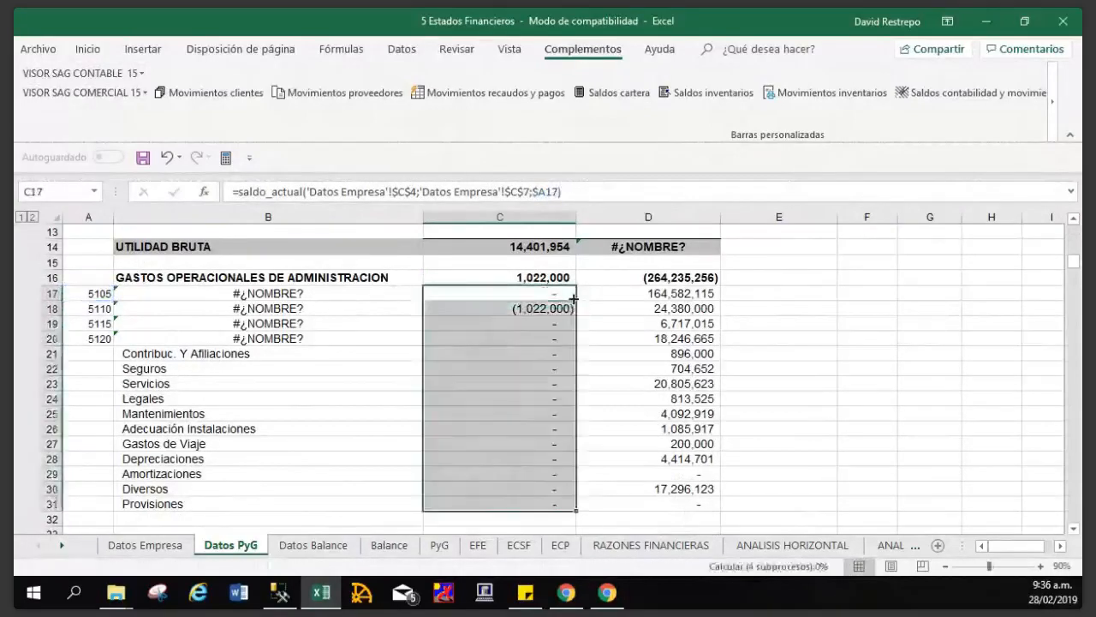
{"action": "scroll", "coordinate": [575, 299], "scroll_direction": "down", "scroll_amount": 2}
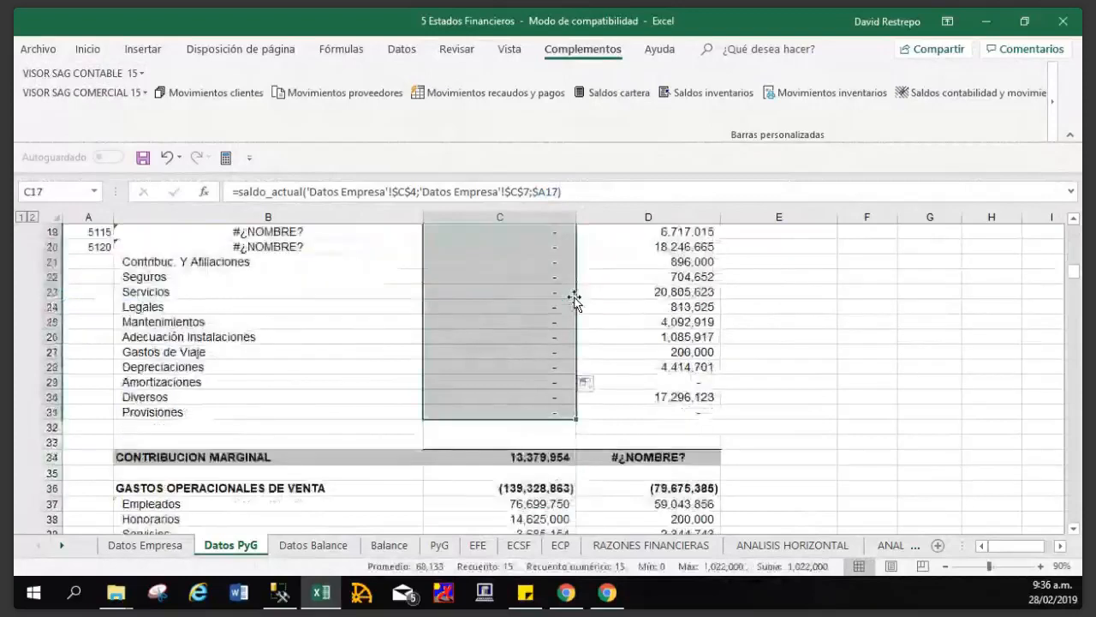
{"action": "scroll", "coordinate": [575, 300], "scroll_direction": "down", "scroll_amount": 1}
Delete the 'C:\Apl\VisorP&A\Libreria\VisorP&A.xla'! path before Nombre_Cuenta in the B17 account name formula.
{"action": "scroll", "coordinate": [574, 300], "scroll_direction": "up", "scroll_amount": 3}
{"action": "left_click", "coordinate": [291, 293]}
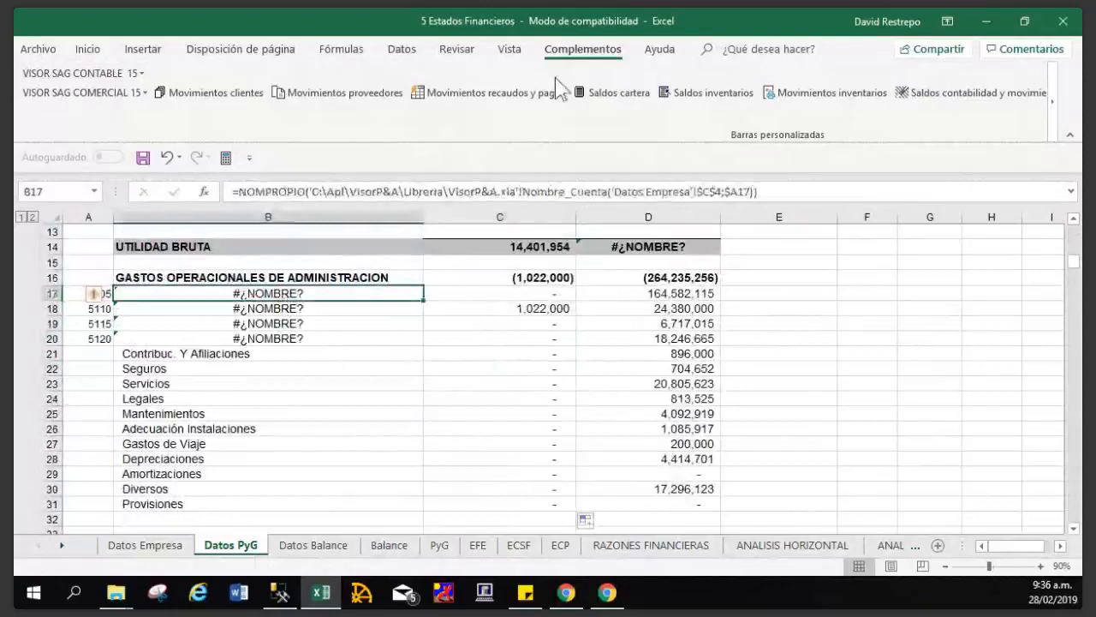
{"action": "left_click", "coordinate": [525, 190]}
{"action": "key", "text": "BackSpace"}
{"action": "key", "text": "BackSpace"}
{"action": "key", "text": "BackSpace"}
{"action": "key", "text": "BackSpace"}
{"action": "key", "text": "BackSpace"}
{"action": "key", "text": "BackSpace"}
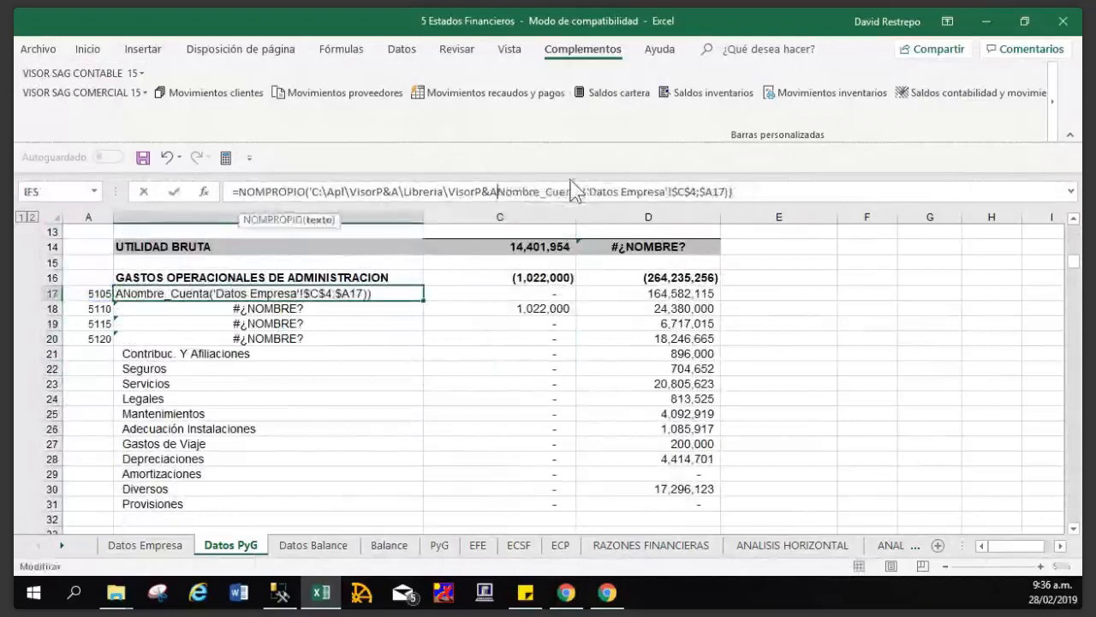
{"action": "key", "text": "BackSpace"}
{"action": "key", "text": "BackSpace"}
{"action": "key", "text": "BackSpace"}
{"action": "key", "text": "BackSpace"}
{"action": "key", "text": "BackSpace"}
{"action": "key", "text": "BackSpace"}
{"action": "key", "text": "BackSpace"}
{"action": "key", "text": "BackSpace"}
{"action": "key", "text": "BackSpace"}
{"action": "key", "text": "BackSpace"}
{"action": "key", "text": "BackSpace"}
{"action": "key", "text": "BackSpace"}
{"action": "key", "text": "BackSpace"}
{"action": "key", "text": "BackSpace"}
{"action": "key", "text": "BackSpace"}
{"action": "key", "text": "BackSpace"}
{"action": "key", "text": "BackSpace"}
{"action": "key", "text": "BackSpace"}
{"action": "key", "text": "BackSpace"}
{"action": "key", "text": "BackSpace"}
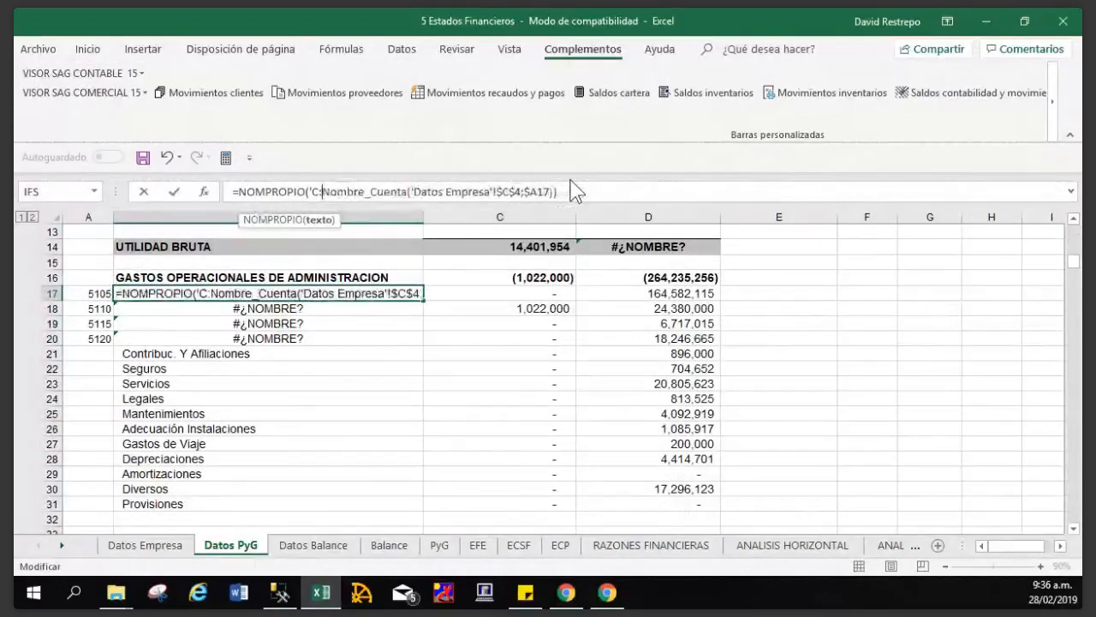
{"action": "key", "text": "BackSpace"}
{"action": "key", "text": "BackSpace"}
{"action": "key", "text": "BackSpace"}
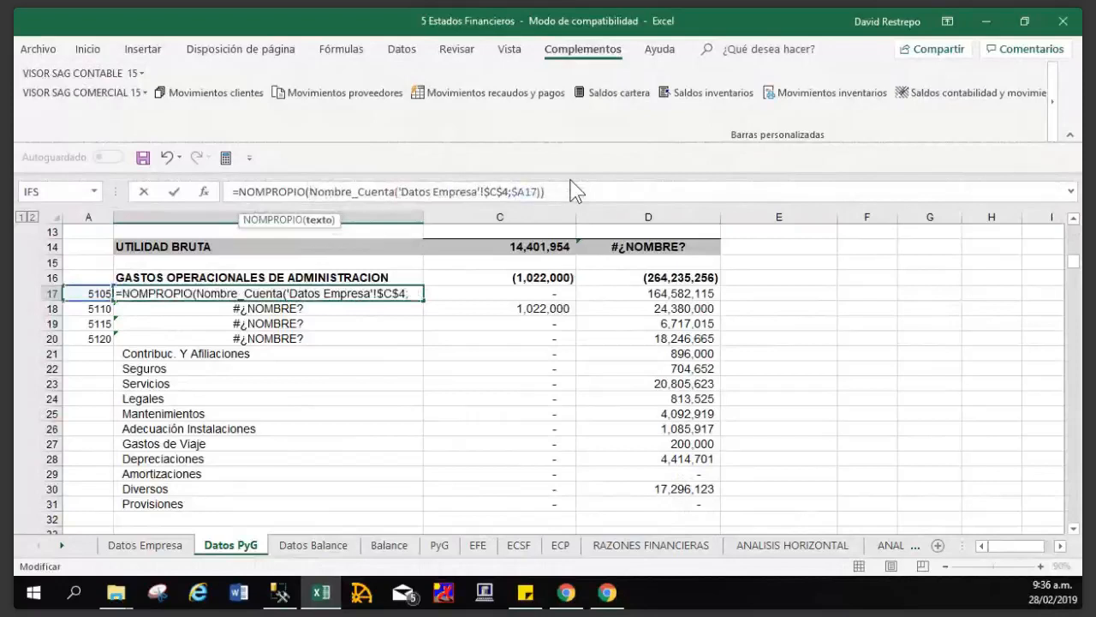
Strip the NOMPROPIO wrapper from B17, leaving =Nombre_Cuenta('Datos Empresa'!$C$4;$A17), and fill the formula down to B20.
{"action": "key", "text": "BackSpace"}
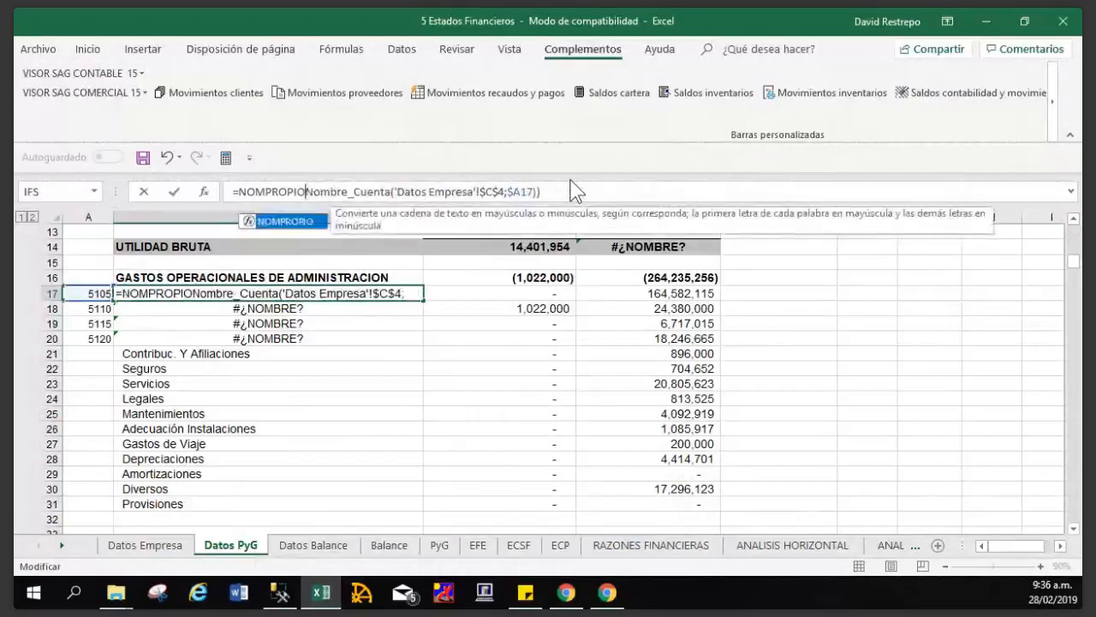
{"action": "left_click", "coordinate": [575, 191]}
{"action": "key", "text": "BackSpace"}
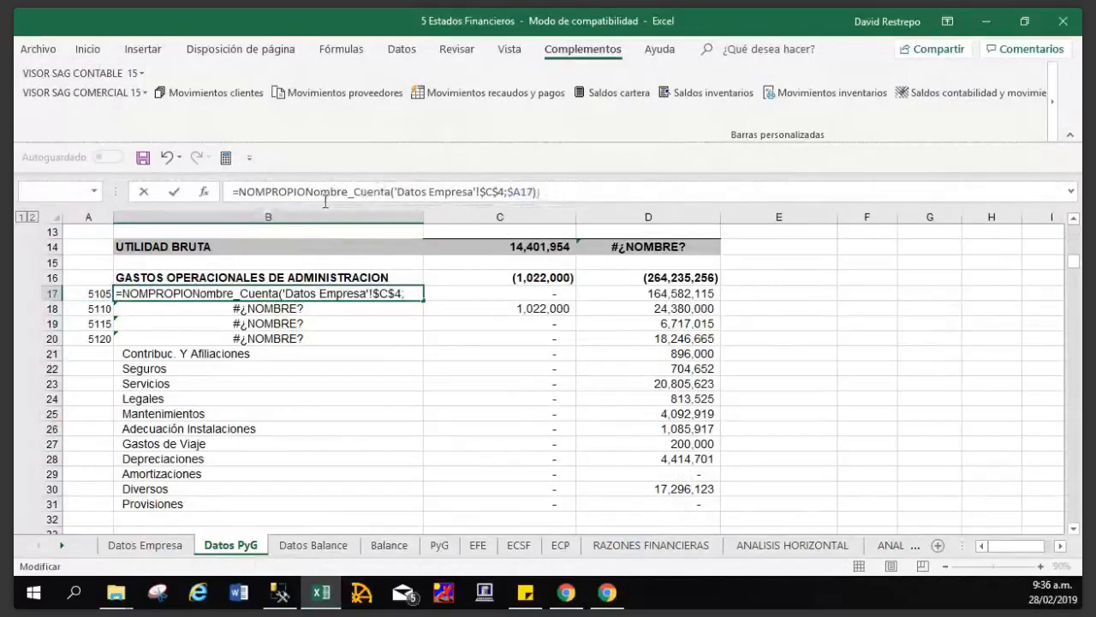
{"action": "key", "text": "BackSpace"}
{"action": "key", "text": "BackSpace"}
{"action": "key", "text": "BackSpace"}
{"action": "key", "text": "BackSpace"}
{"action": "key", "text": "BackSpace"}
{"action": "key", "text": "BackSpace"}
{"action": "key", "text": "BackSpace"}
{"action": "key", "text": "BackSpace"}
{"action": "key", "text": "BackSpace"}
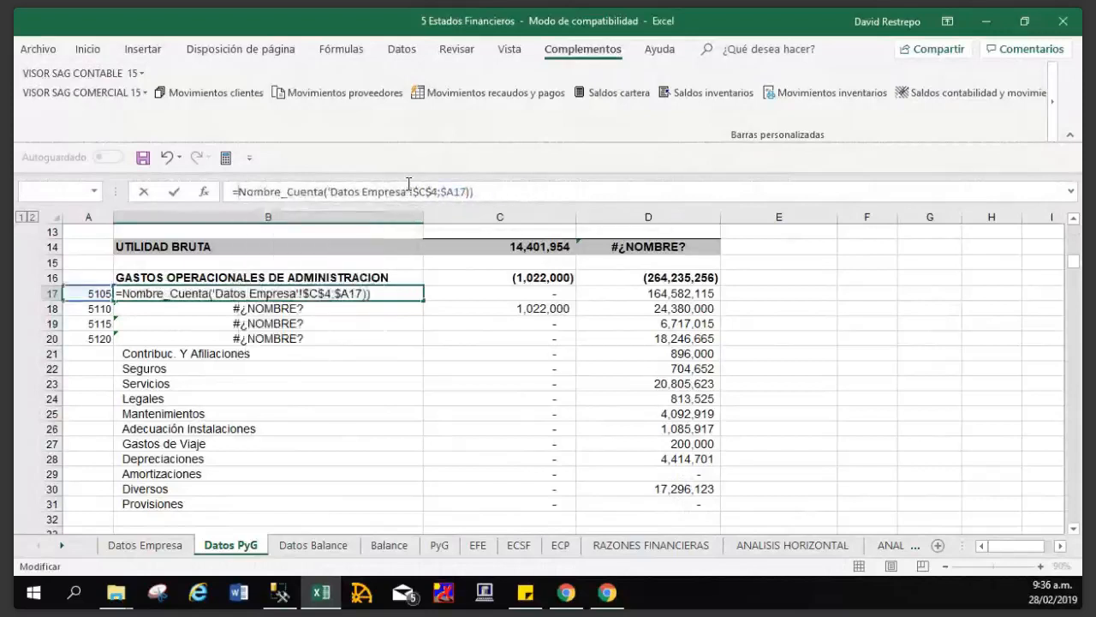
{"action": "key", "text": "Return"}
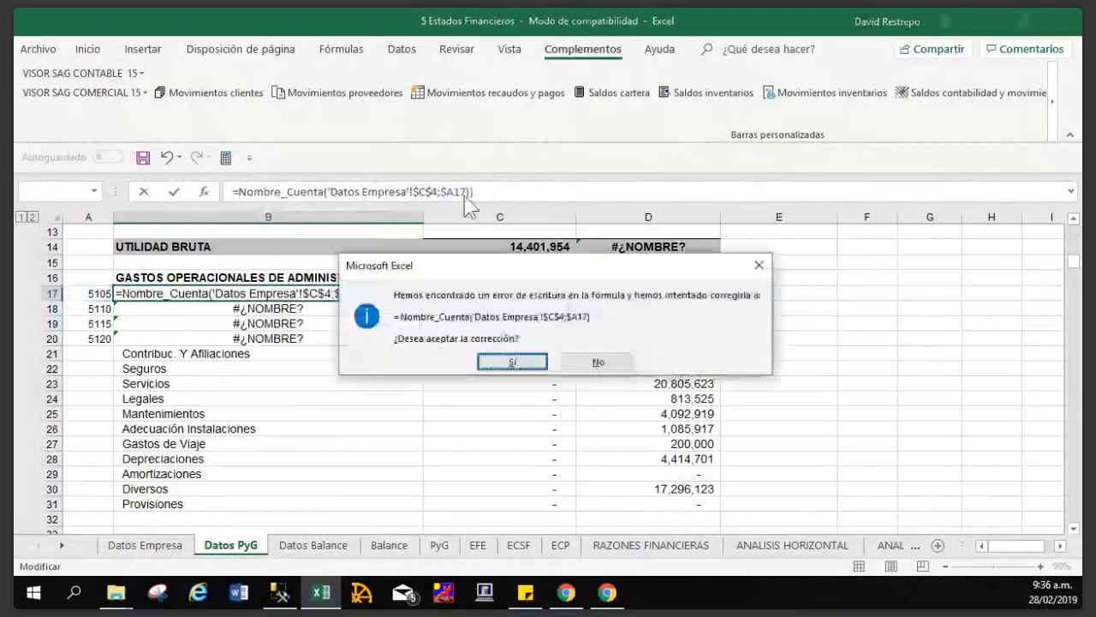
{"action": "left_click", "coordinate": [512, 361]}
{"action": "left_click", "coordinate": [399, 294]}
{"action": "left_click_drag", "start_coordinate": [404, 339], "coordinate": [389, 352]}
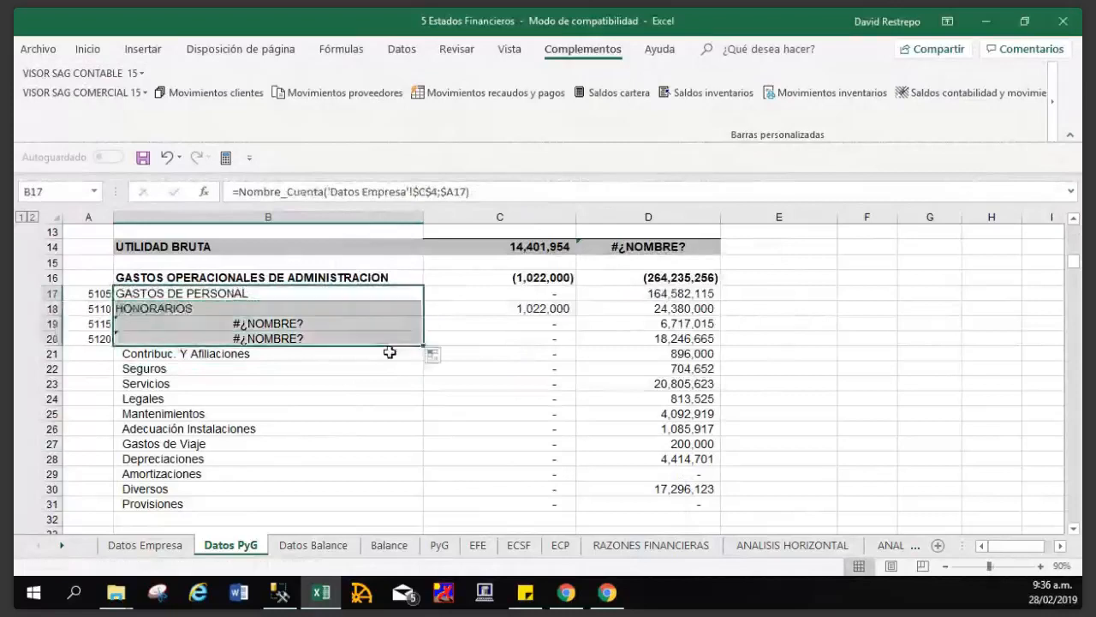
Examine the administration expense rows 21 to 31, checking their missing account codes and saldo_actual formulas.
{"action": "left_click", "coordinate": [89, 352]}
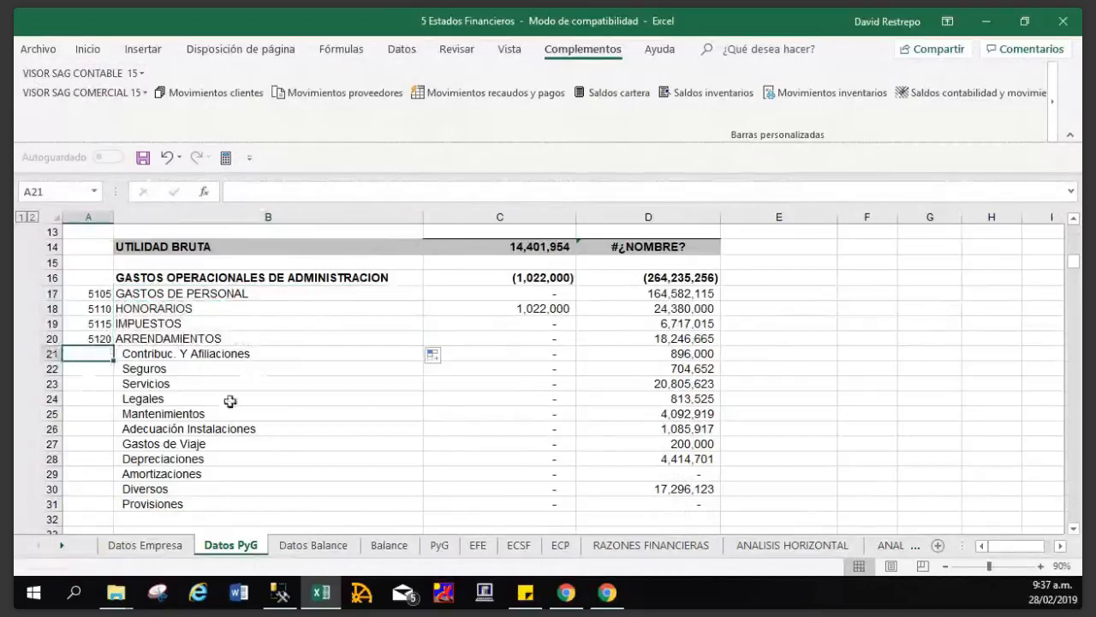
{"action": "left_click", "coordinate": [514, 353]}
{"action": "left_click", "coordinate": [526, 411]}
{"action": "left_click", "coordinate": [526, 443]}
{"action": "left_click", "coordinate": [529, 489]}
{"action": "left_click", "coordinate": [528, 505]}
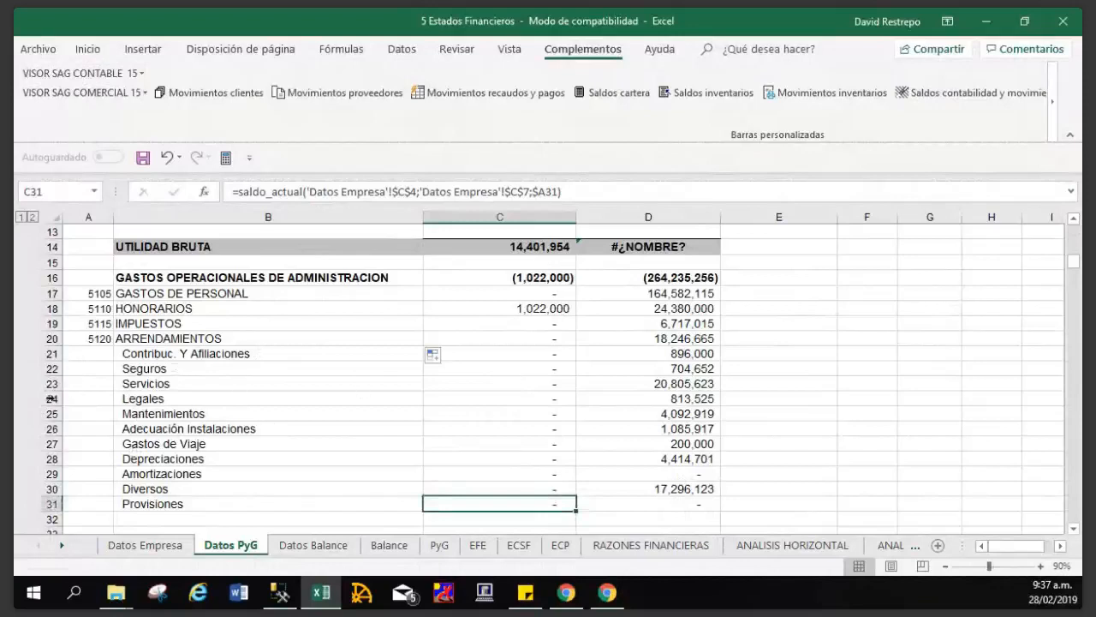
{"action": "left_click", "coordinate": [51, 428]}
{"action": "left_click", "coordinate": [51, 398]}
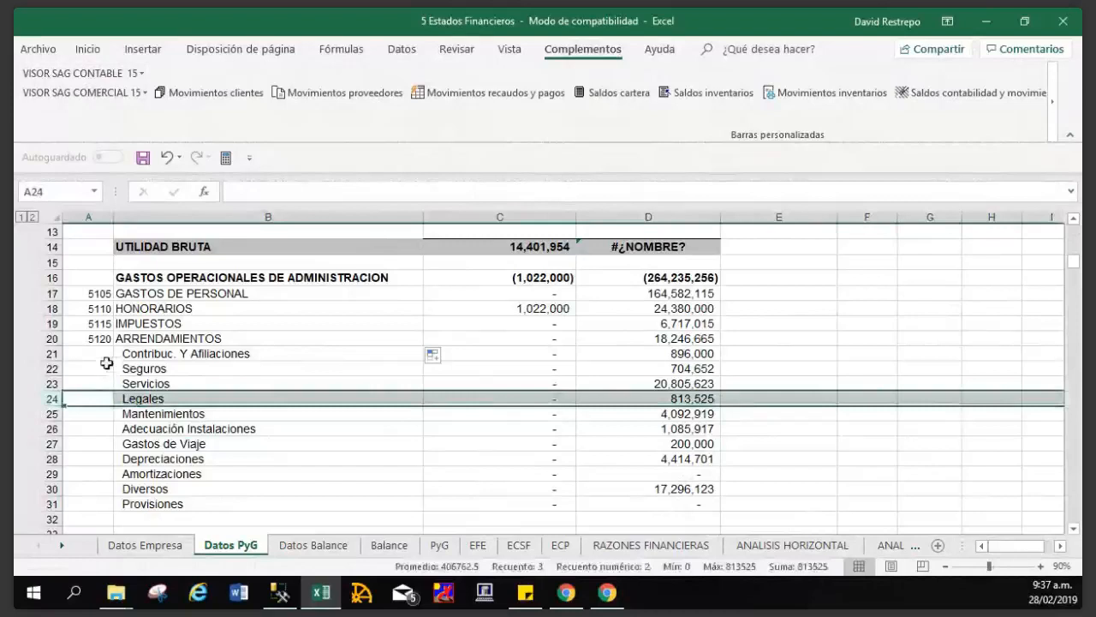
{"action": "left_click", "coordinate": [105, 356]}
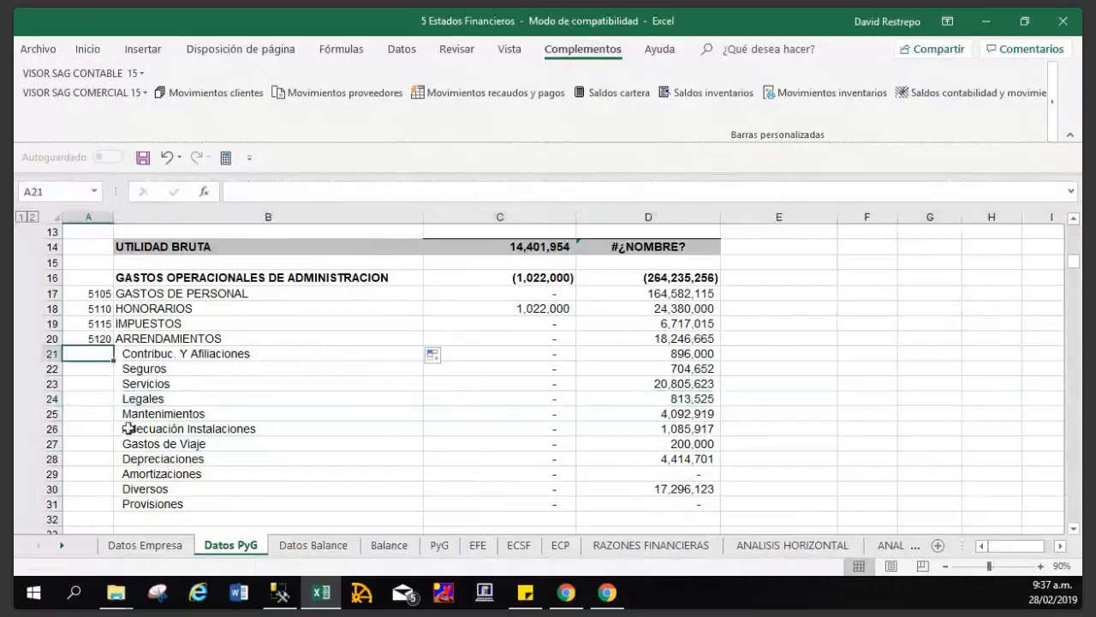
Delete the Adecuación Instalaciones row from the administration expenses.
{"action": "left_click", "coordinate": [51, 428]}
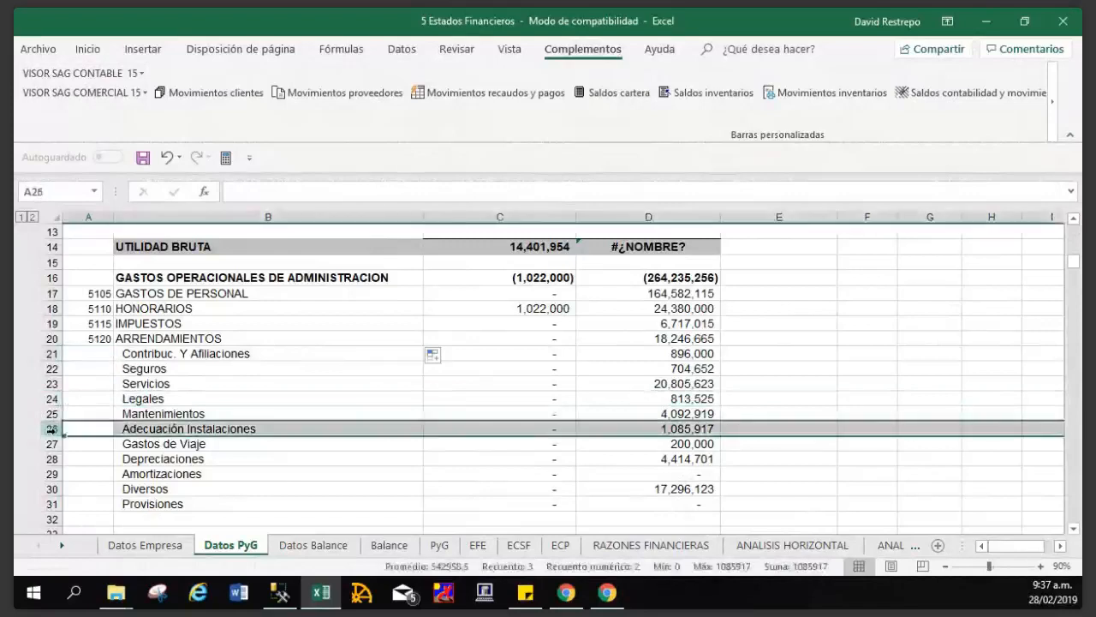
{"action": "right_click", "coordinate": [53, 430]}
{"action": "left_click", "coordinate": [102, 318]}
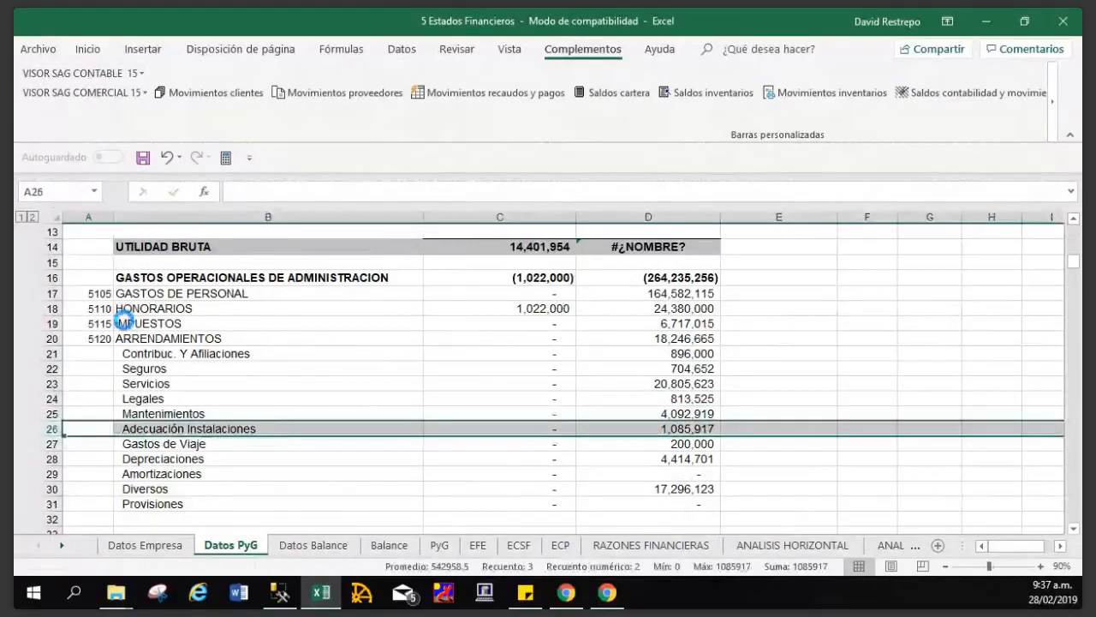
{"action": "scroll", "coordinate": [433, 437], "scroll_direction": "down", "scroll_amount": 2}
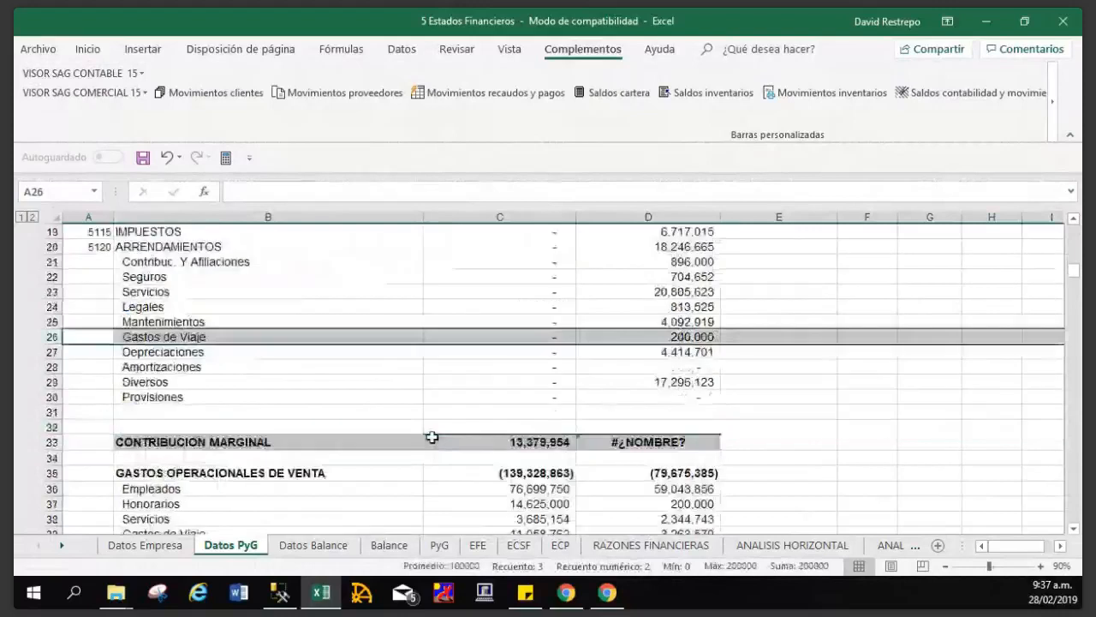
{"action": "scroll", "coordinate": [432, 437], "scroll_direction": "down", "scroll_amount": 8}
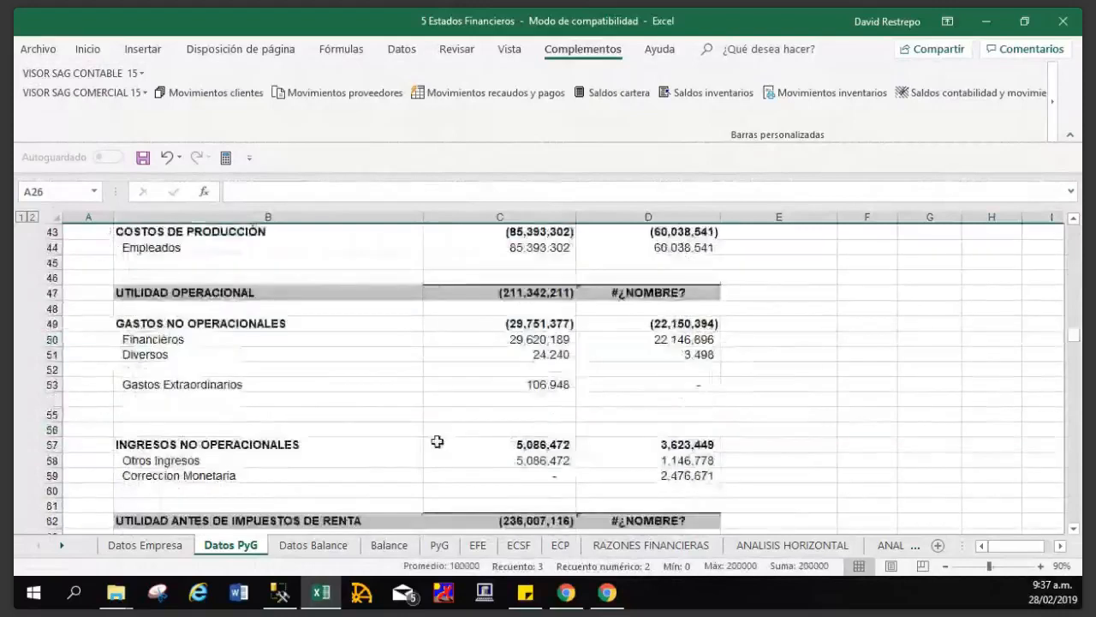
{"action": "scroll", "coordinate": [435, 442], "scroll_direction": "down", "scroll_amount": 1}
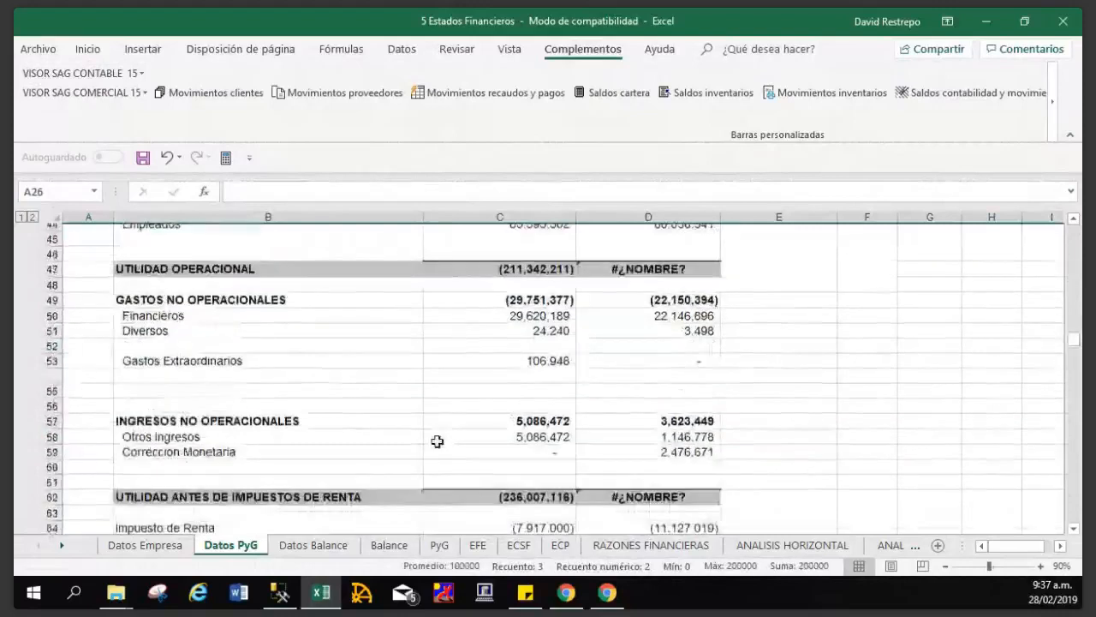
{"action": "scroll", "coordinate": [437, 441], "scroll_direction": "up", "scroll_amount": 15}
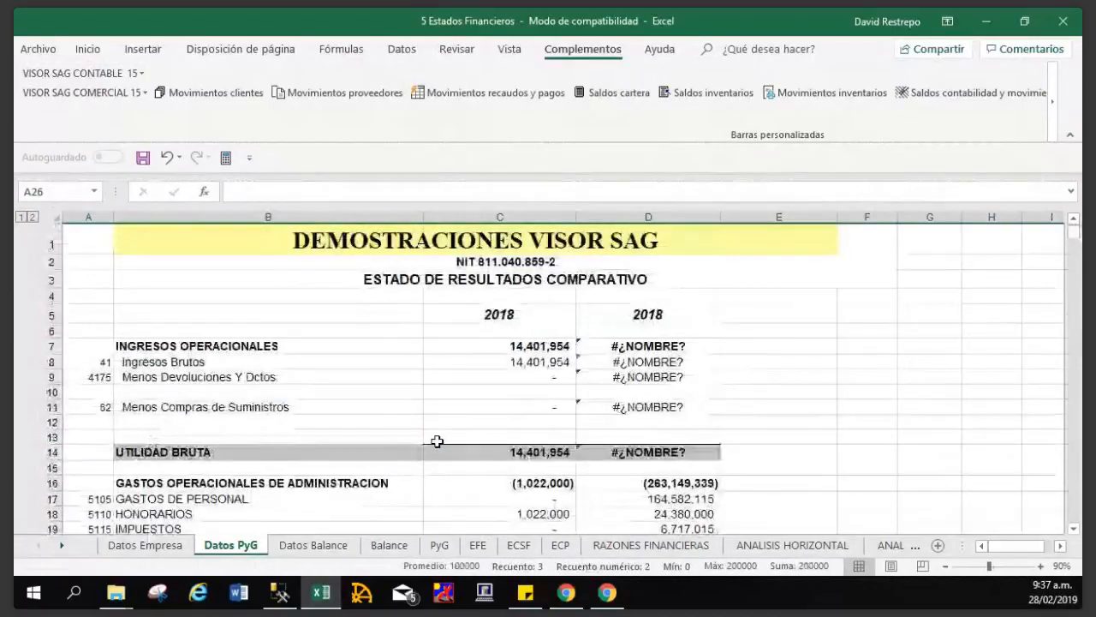
{"action": "scroll", "coordinate": [437, 441], "scroll_direction": "down", "scroll_amount": 3}
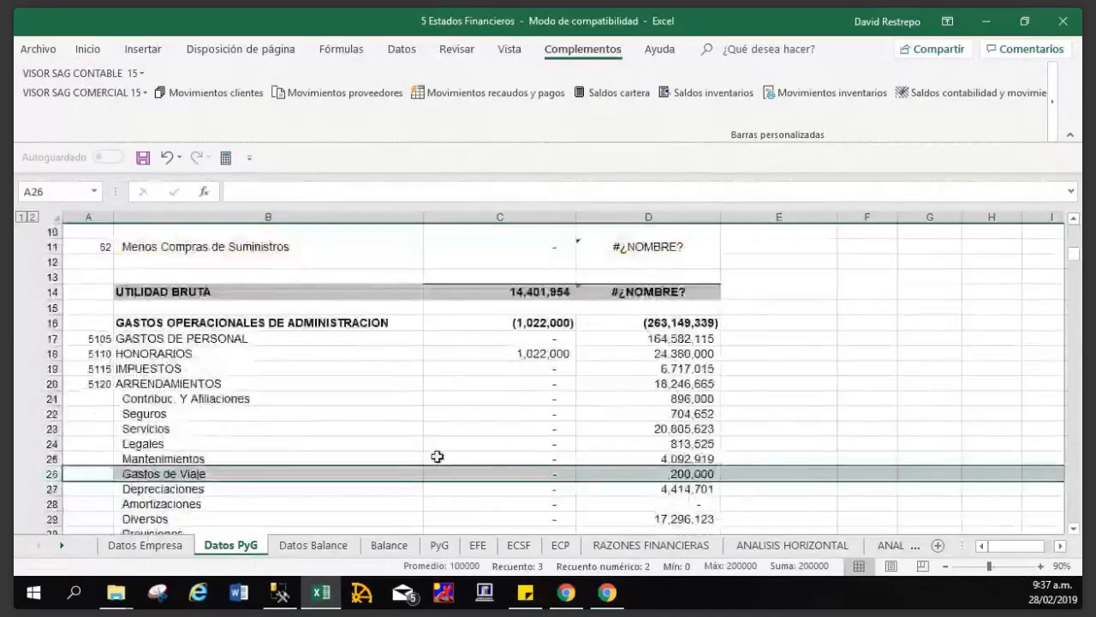
Change the account code of Menos Compras de Suministros in A11 to 61.
{"action": "scroll", "coordinate": [437, 456], "scroll_direction": "up", "scroll_amount": 2}
{"action": "left_click", "coordinate": [97, 343]}
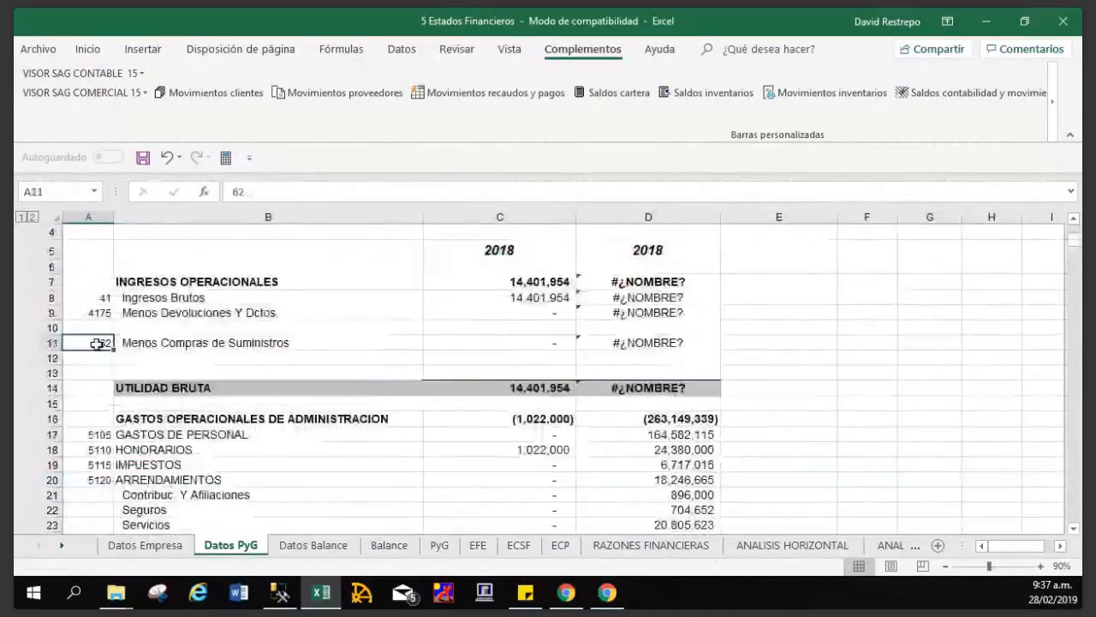
{"action": "type", "text": "61"}
{"action": "key", "text": "Return"}
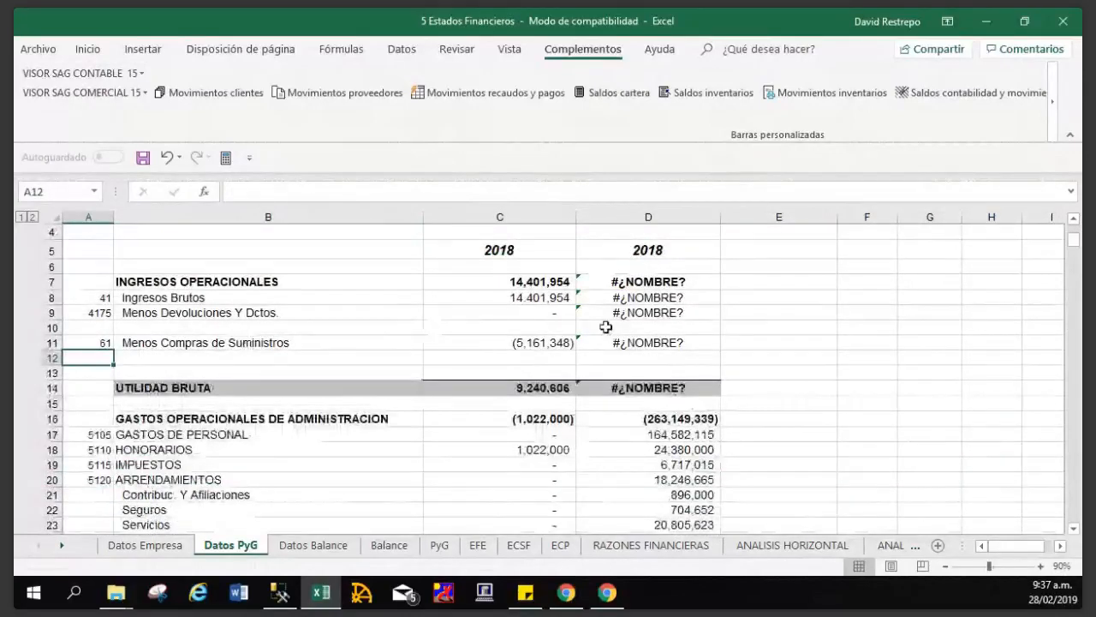
Remove the *-1 multiplier from the saldo_actual formula in C11 for Menos Compras de Suministros.
{"action": "left_click", "coordinate": [546, 343]}
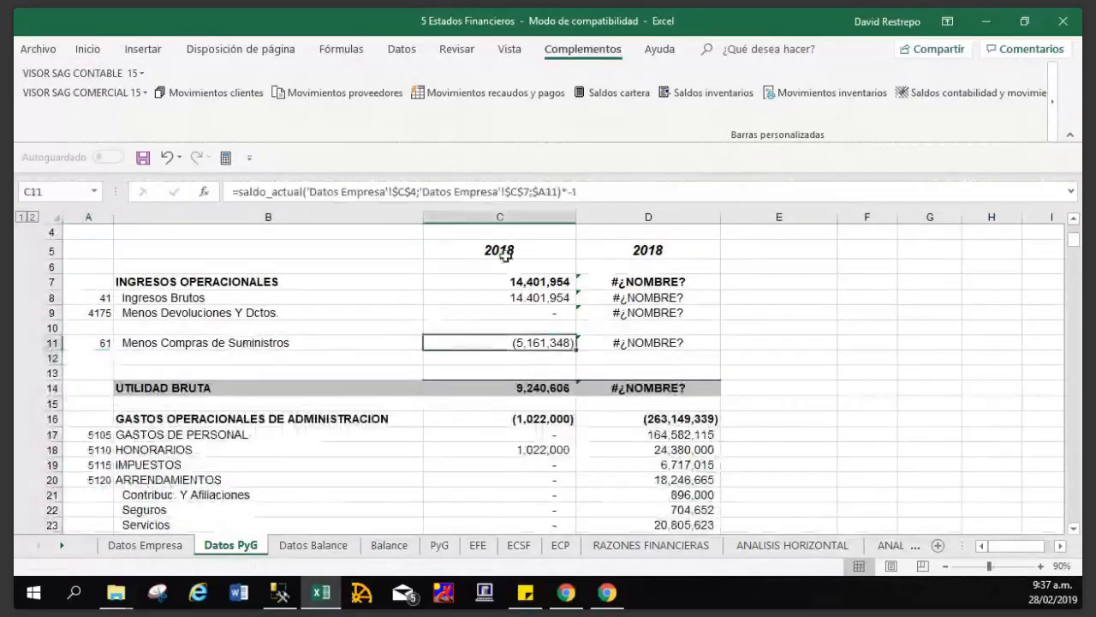
{"action": "left_click", "coordinate": [610, 183]}
{"action": "key", "text": "BackSpace"}
{"action": "key", "text": "BackSpace"}
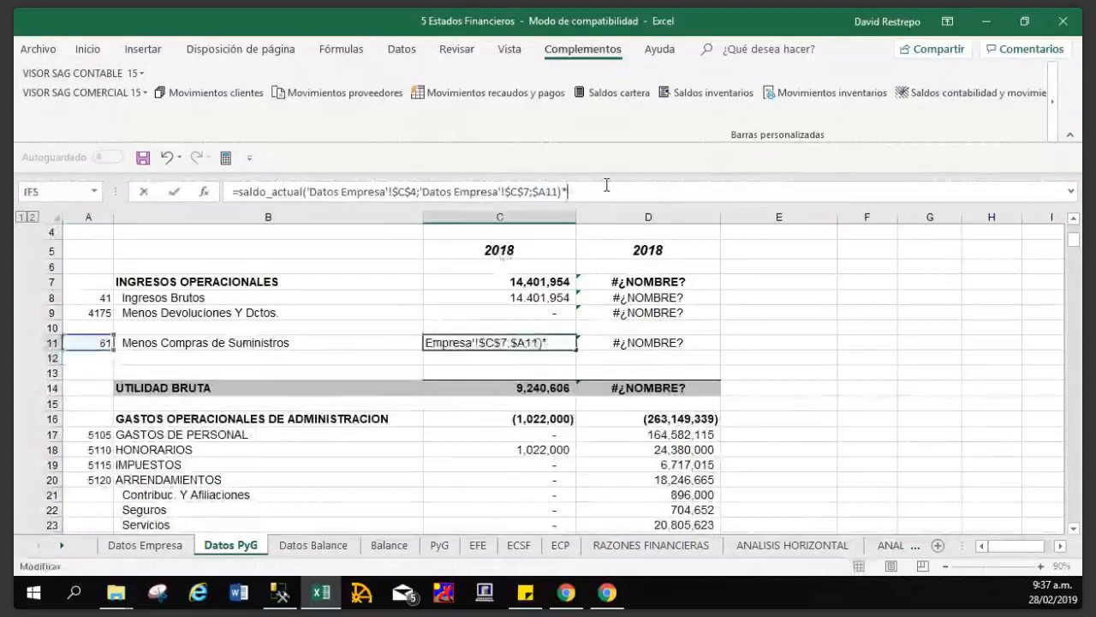
{"action": "key", "text": "BackSpace"}
{"action": "key", "text": "Return"}
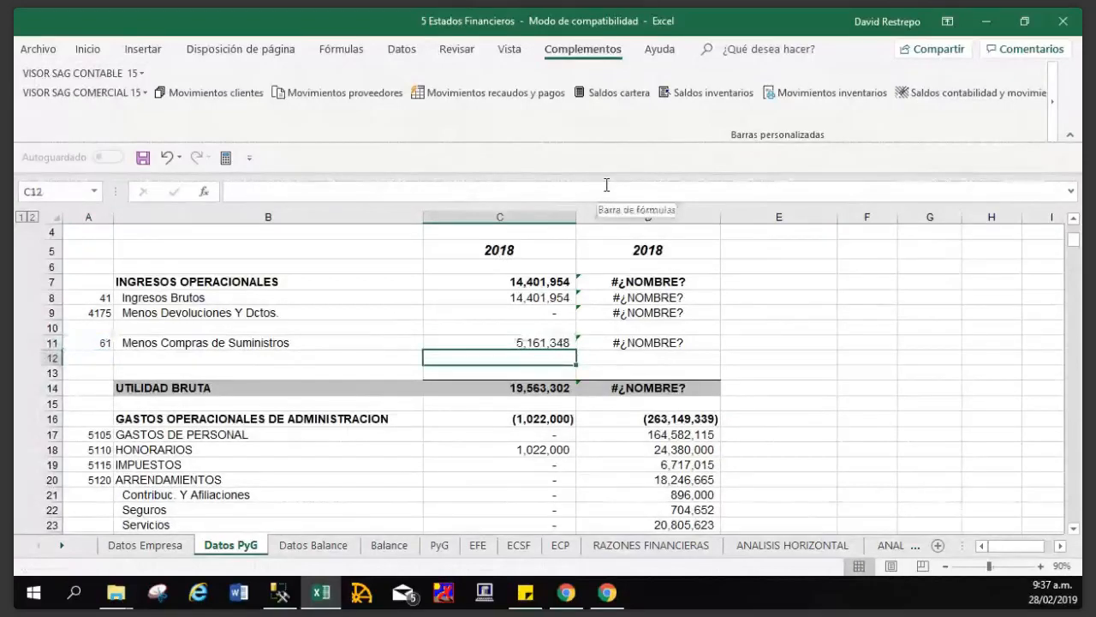
{"action": "left_click", "coordinate": [540, 388]}
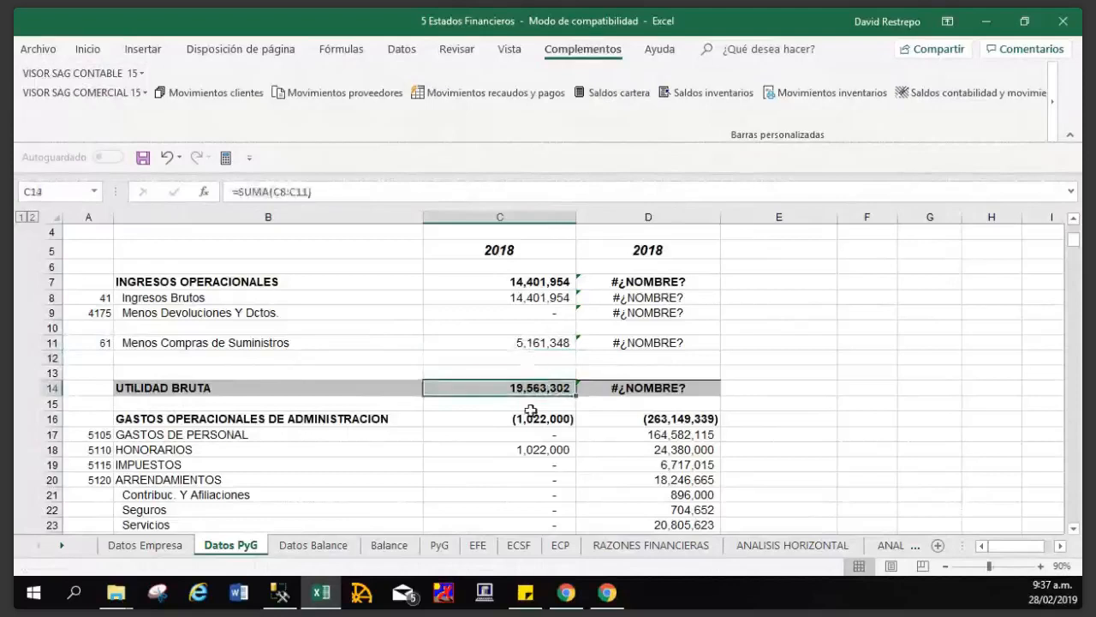
{"action": "double_click", "coordinate": [531, 390]}
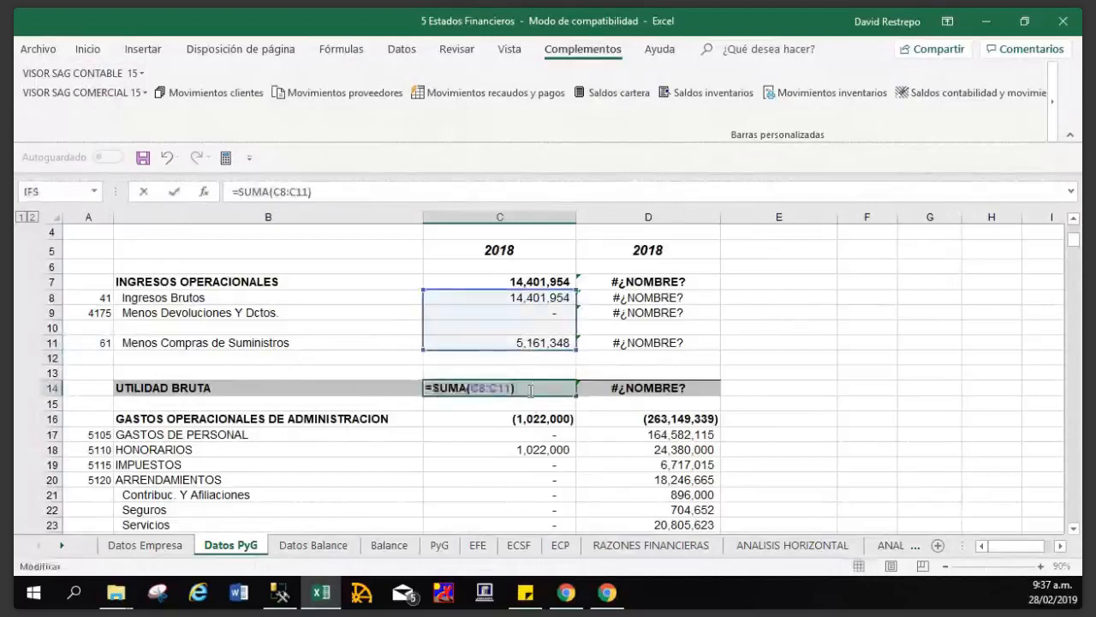
{"action": "left_click", "coordinate": [292, 192]}
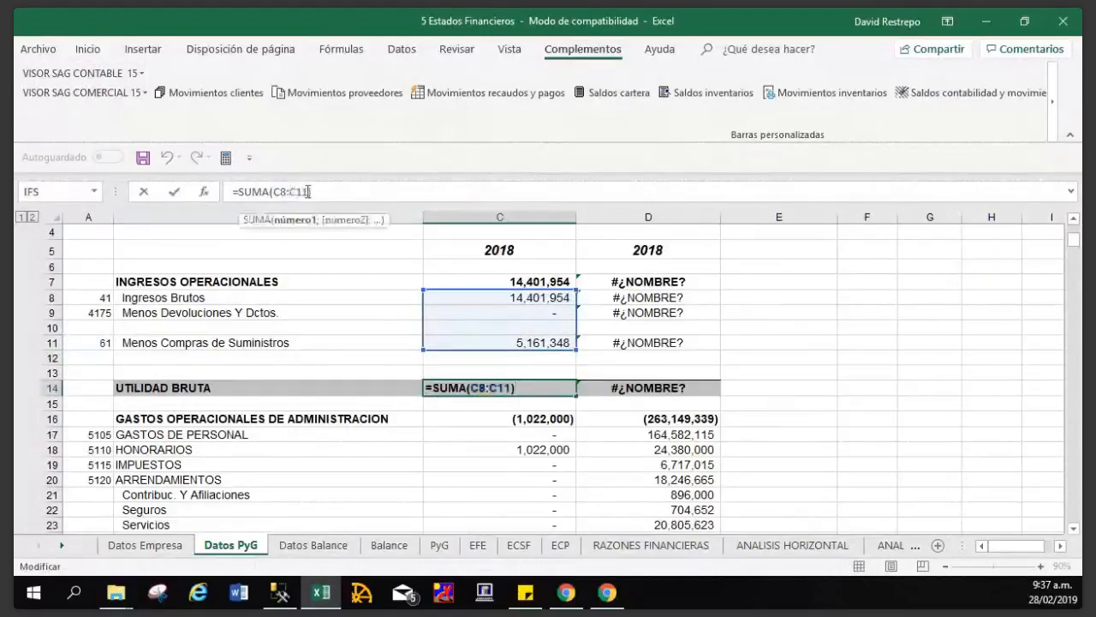
{"action": "key", "text": "BackSpace"}
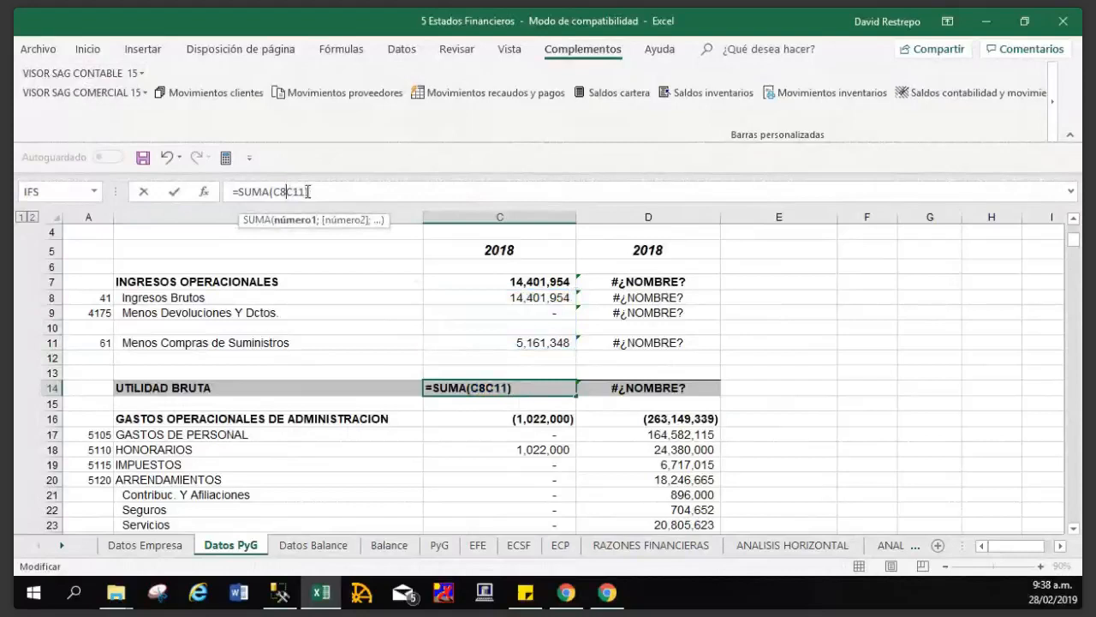
{"action": "type", "text": ":"}
{"action": "key", "text": "Return"}
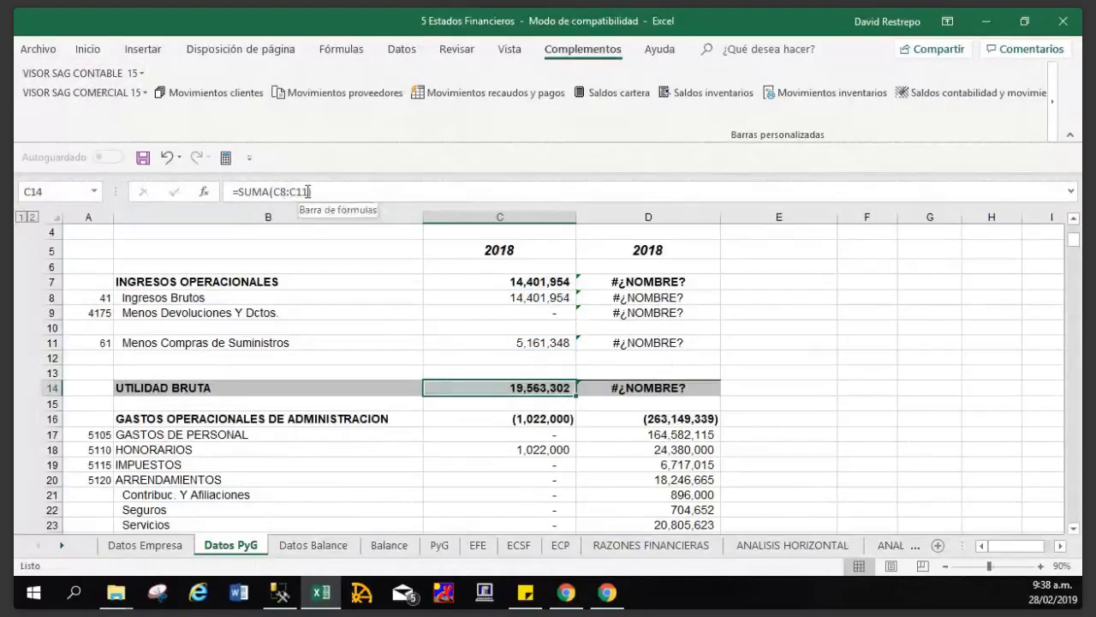
Review the RAZONES FINANCIERAS indices and the ANALISIS HORIZONTAL comparison of the balance sheet and income statement.
{"action": "scroll", "coordinate": [520, 419], "scroll_direction": "down", "scroll_amount": 2}
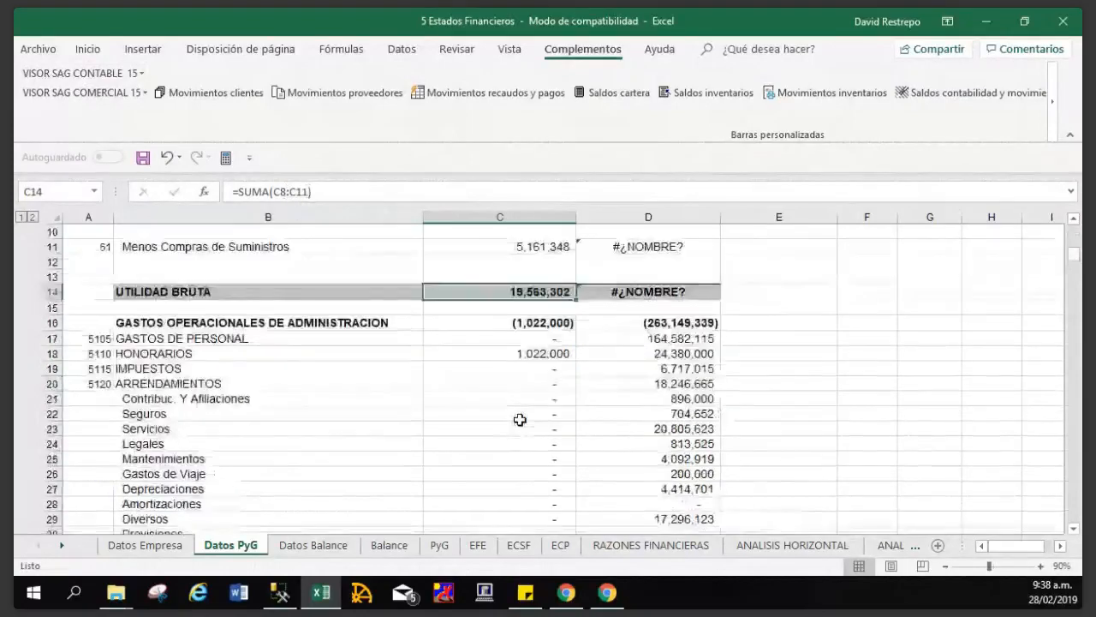
{"action": "scroll", "coordinate": [520, 418], "scroll_direction": "up", "scroll_amount": 3}
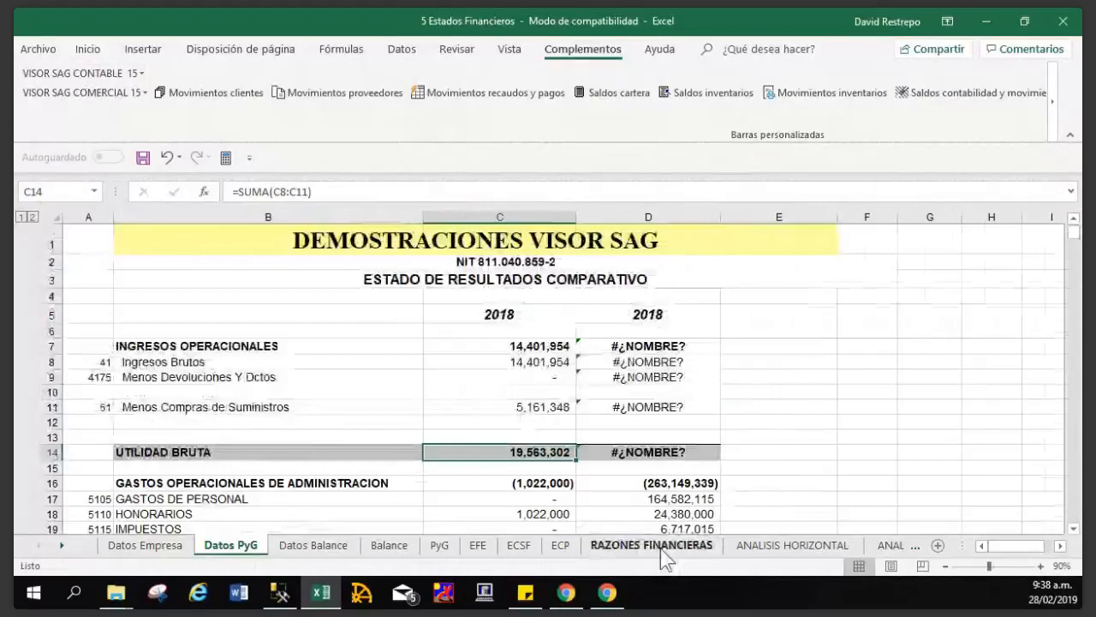
{"action": "left_click", "coordinate": [661, 548]}
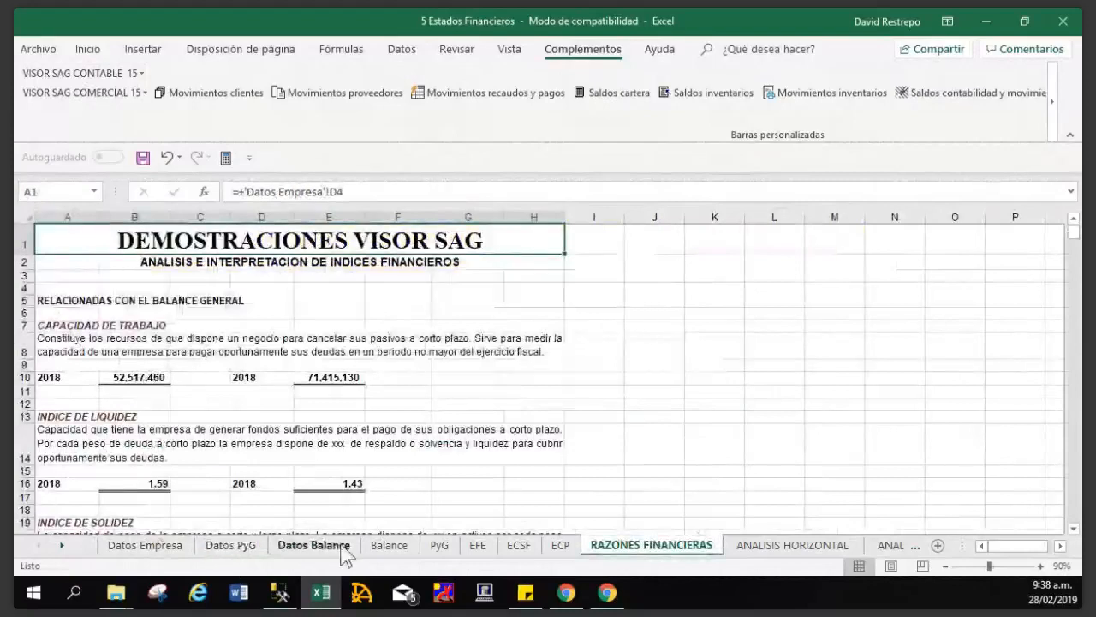
{"action": "left_click", "coordinate": [789, 546]}
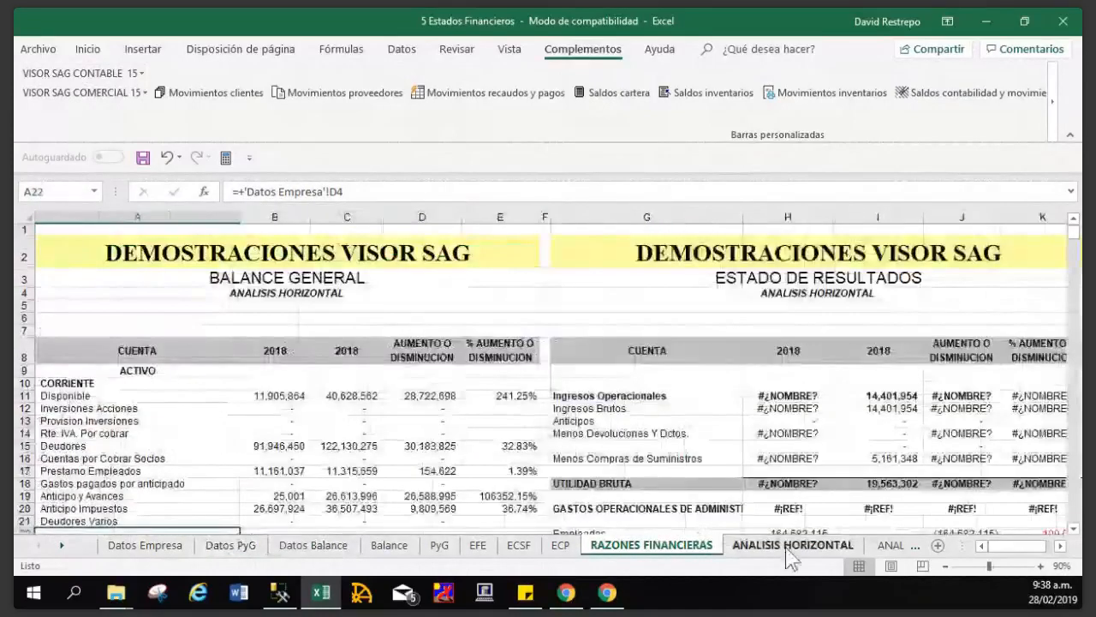
{"action": "scroll", "coordinate": [418, 345], "scroll_direction": "down", "scroll_amount": 1}
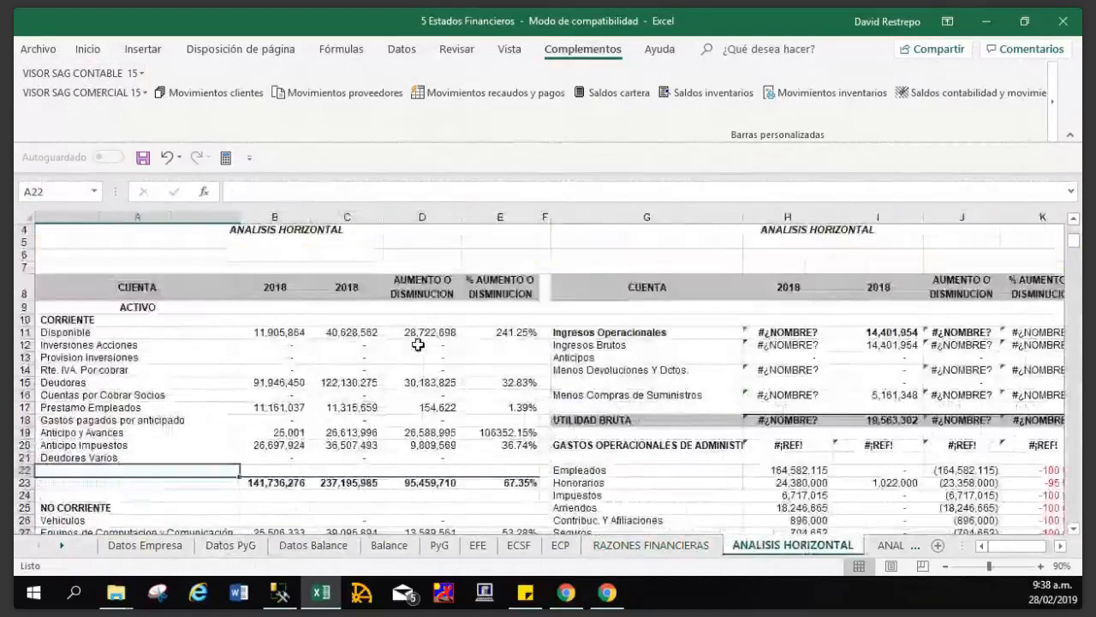
{"action": "scroll", "coordinate": [418, 344], "scroll_direction": "down", "scroll_amount": 5}
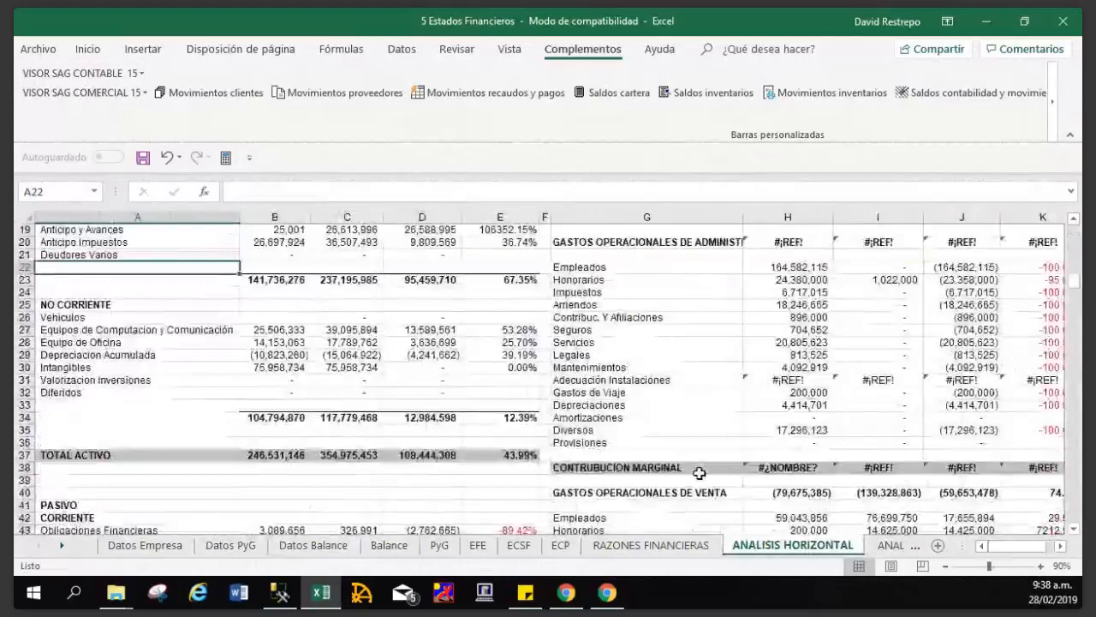
Widen column C on the ANALISIS VERTICAL sheet so the balance title DEMOSTRACIONES VISOR SAG fits.
{"action": "key", "text": "ctrl+Page_Down"}
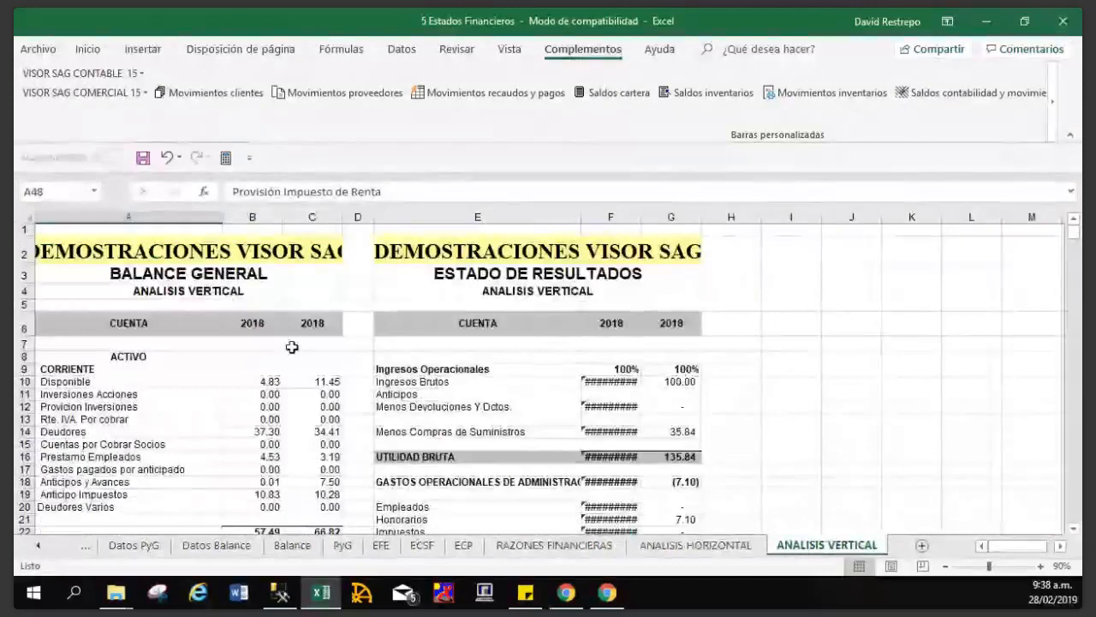
{"action": "double_click", "coordinate": [342, 217]}
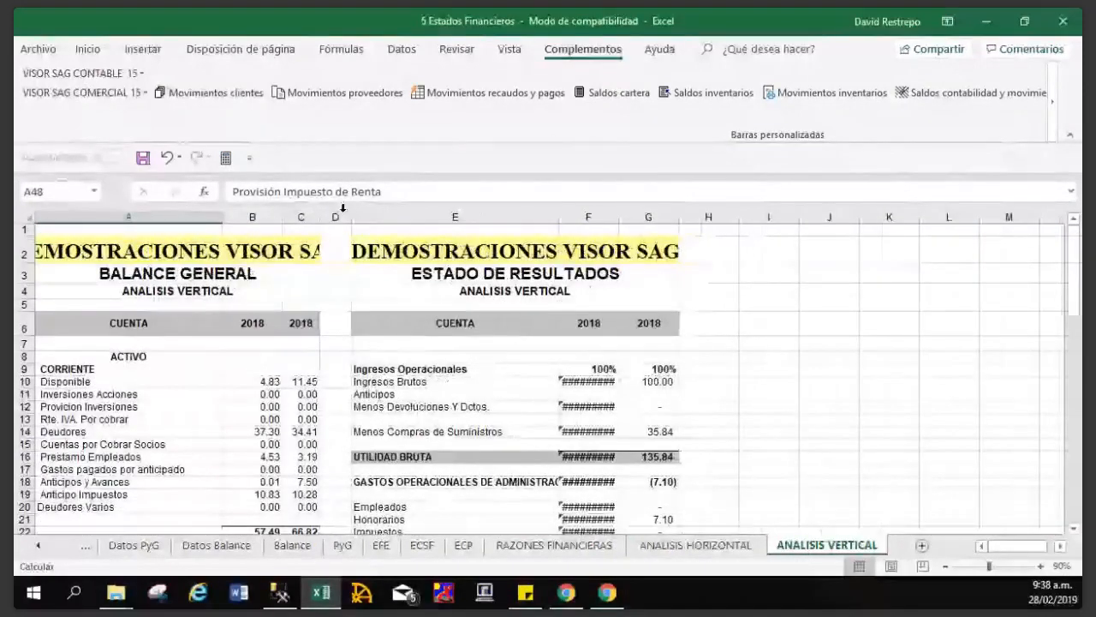
{"action": "key", "text": "ctrl+z"}
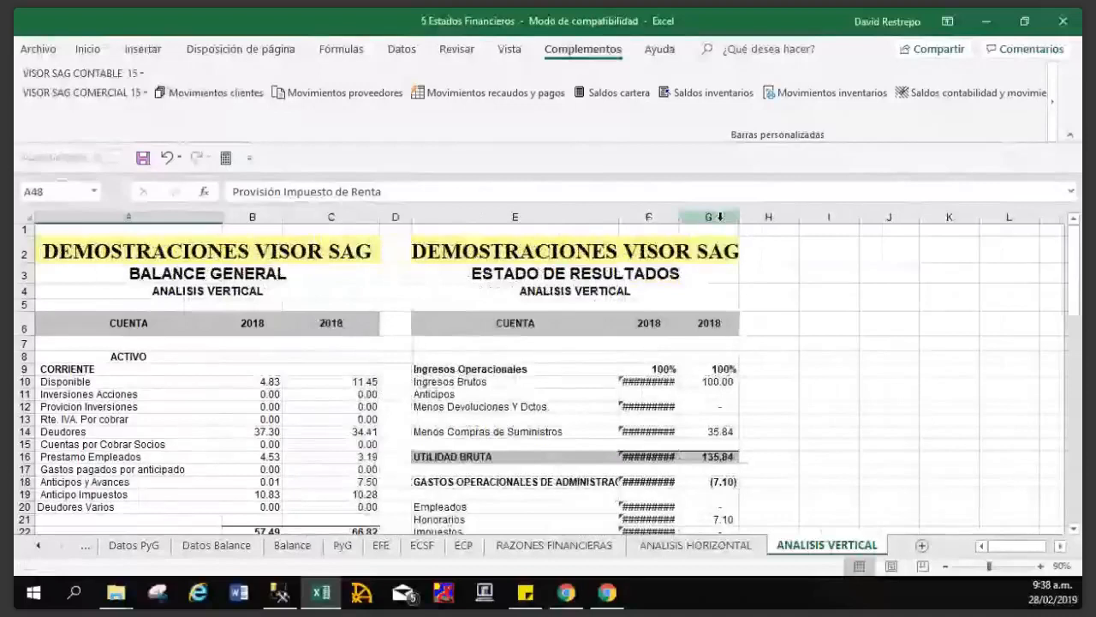
Close the 5 Estados Financieros workbook with its changes saved, and close the Ejemplos folder window.
{"action": "left_click", "coordinate": [1063, 22]}
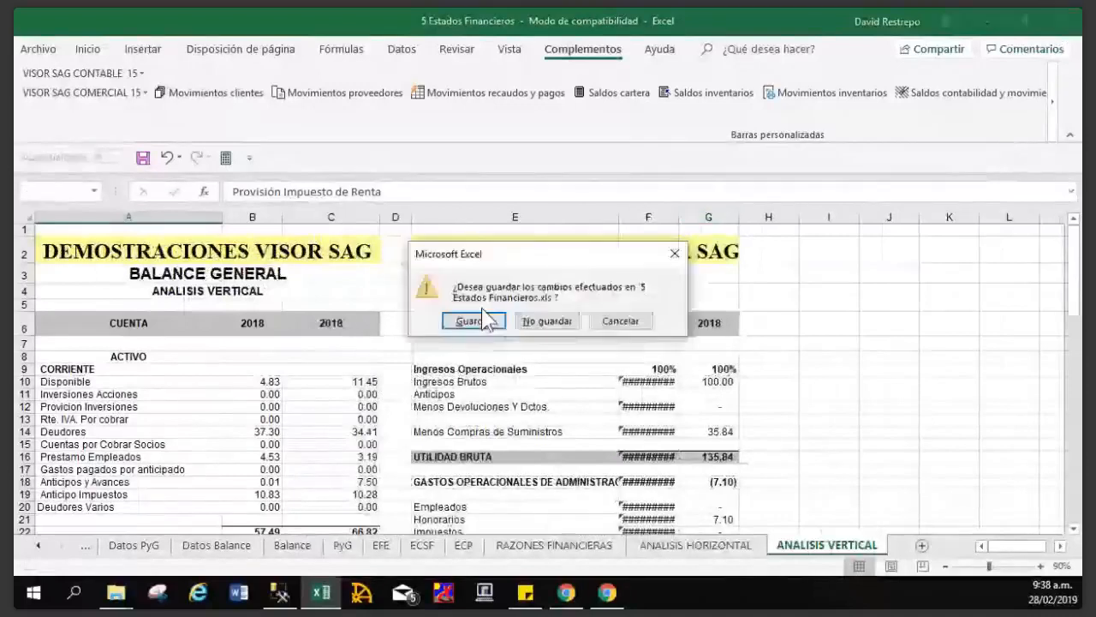
{"action": "left_click", "coordinate": [469, 321]}
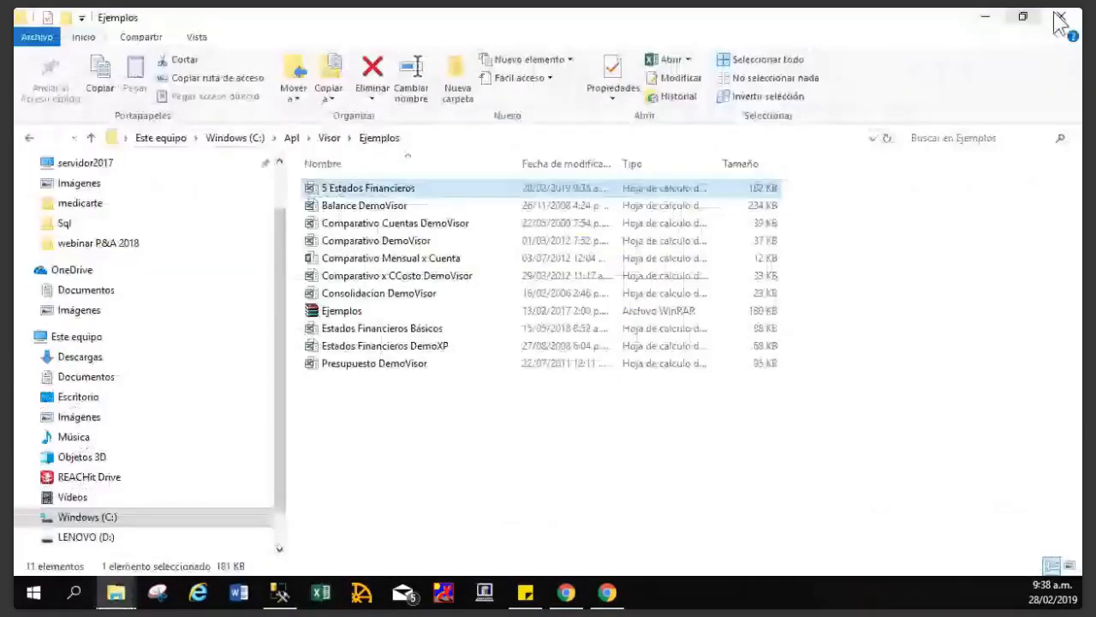
{"action": "left_click", "coordinate": [1061, 20]}
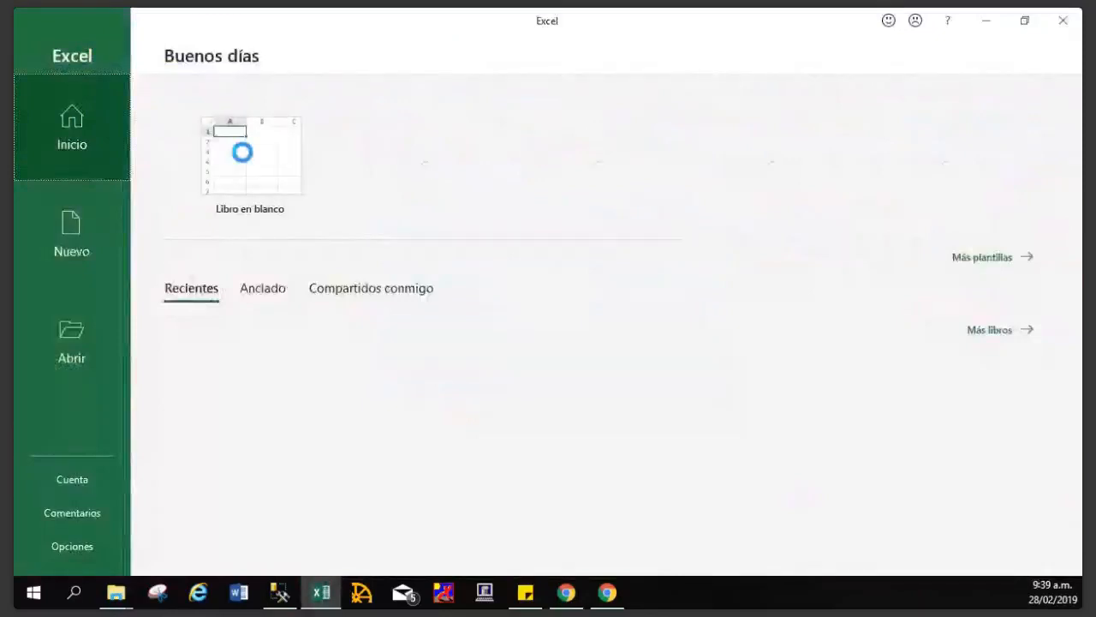
Create a blank workbook and minimize its window.
{"action": "left_click", "coordinate": [244, 163]}
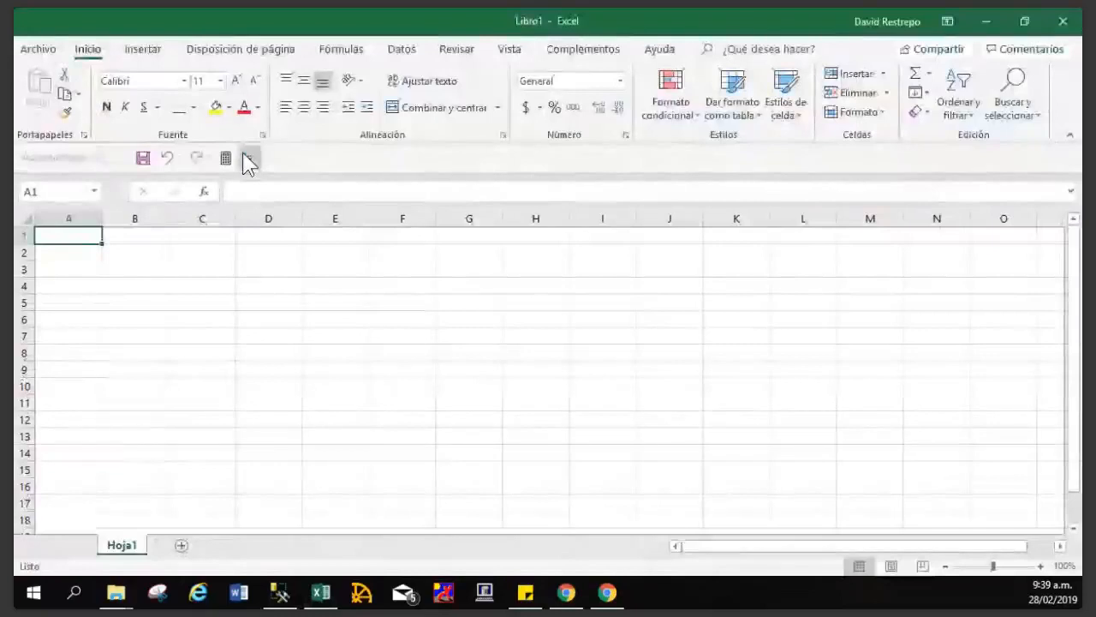
{"action": "left_click", "coordinate": [986, 21]}
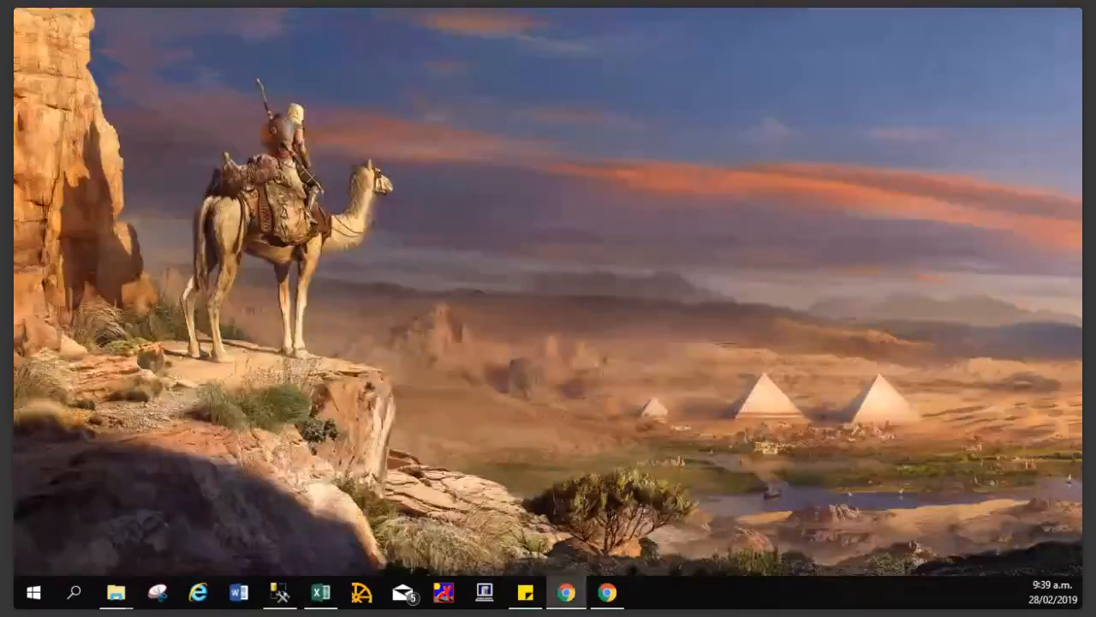